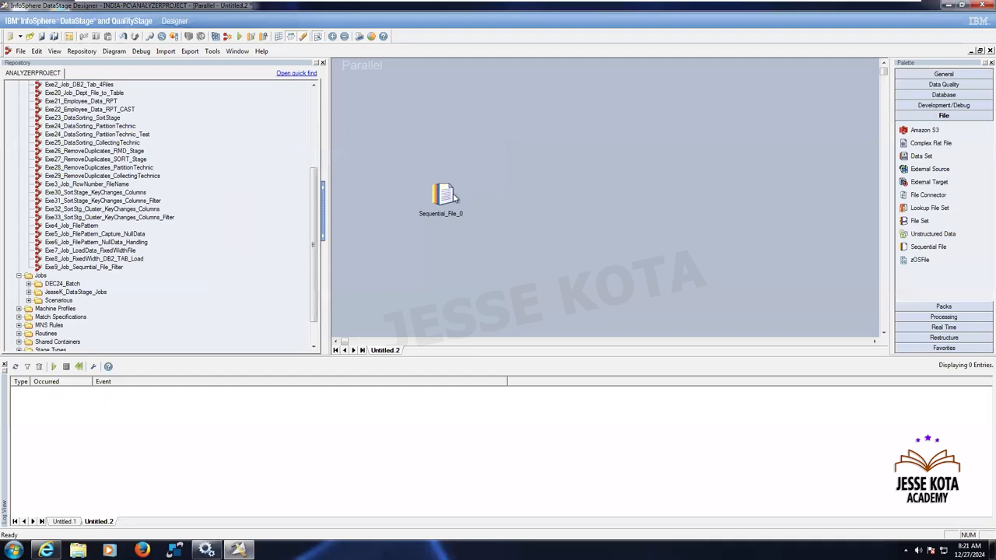
Step: Draw an output link from the Sequential File stage and place a Transformer stage at its end
left_click_drag(449, 196, 541, 194)
left_click(941, 317)
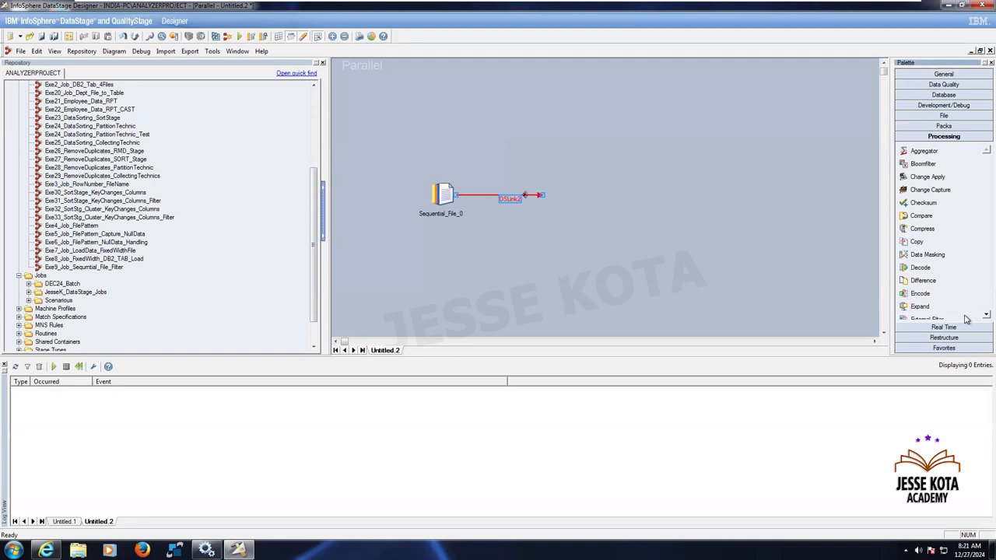
right_click(964, 319)
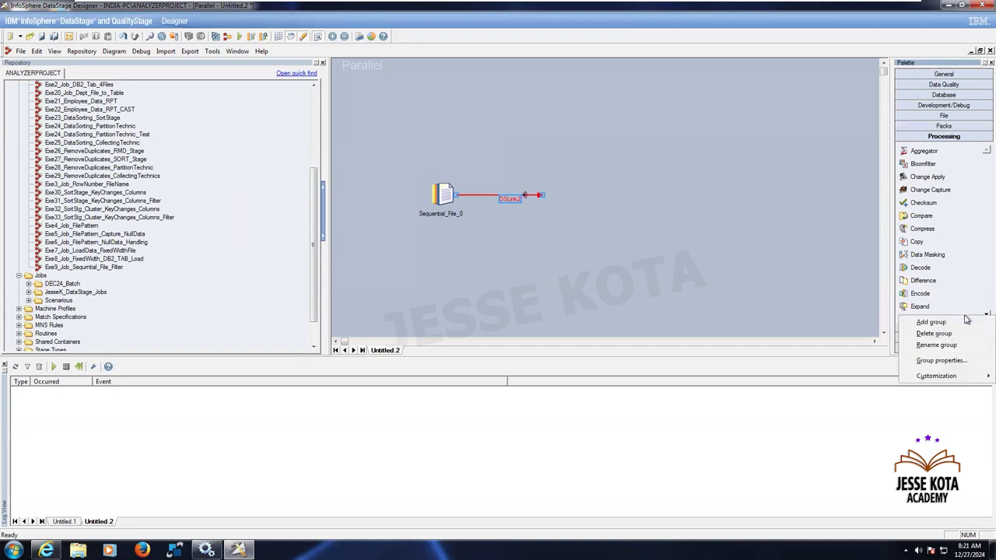
right_click(965, 315)
right_click(966, 315)
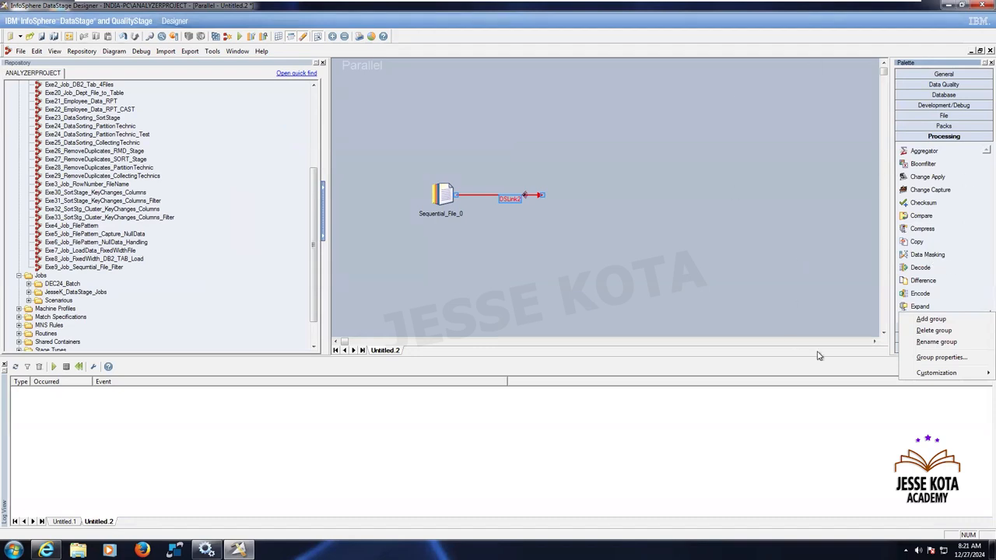
left_click(869, 415)
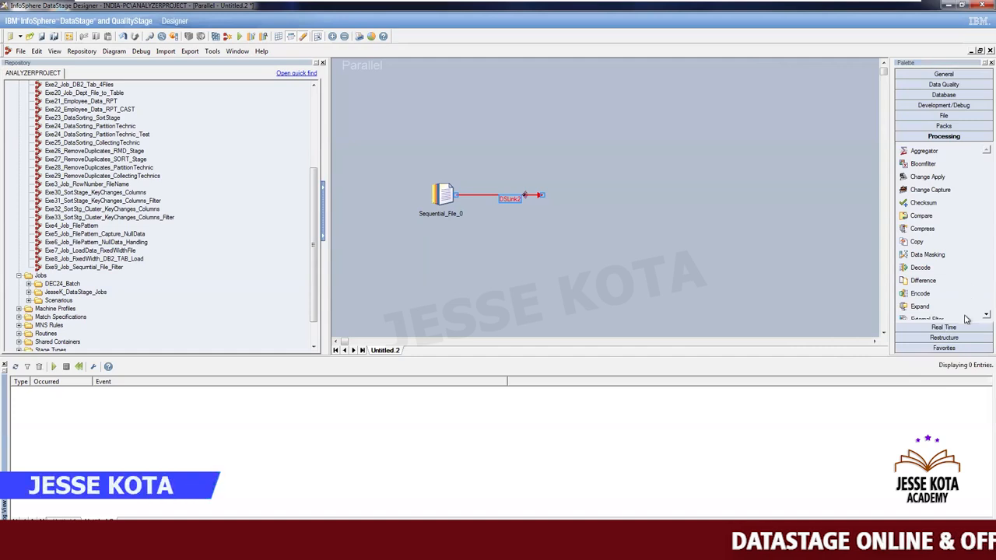
scroll(965, 319, "down", 1)
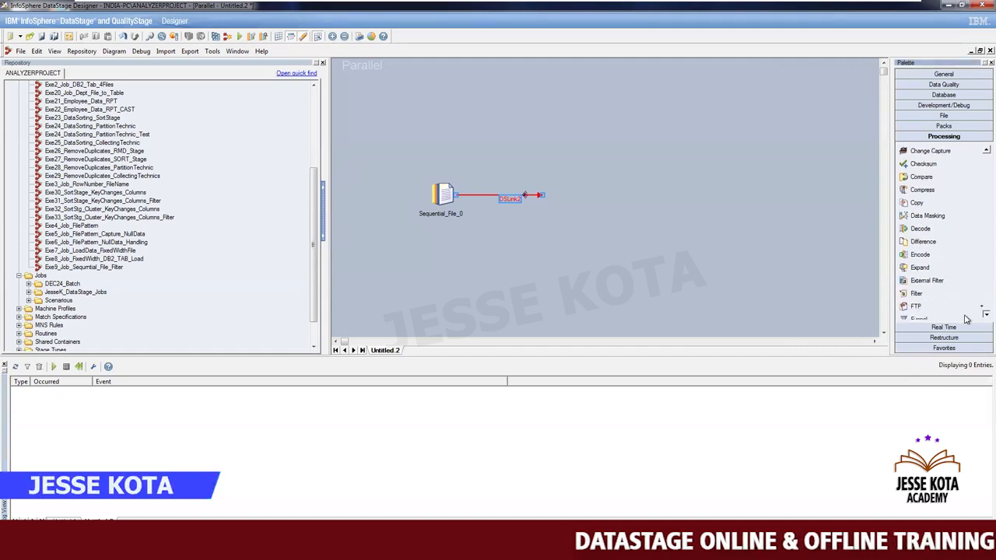
scroll(964, 319, "down", 3)
scroll(964, 319, "down", 3)
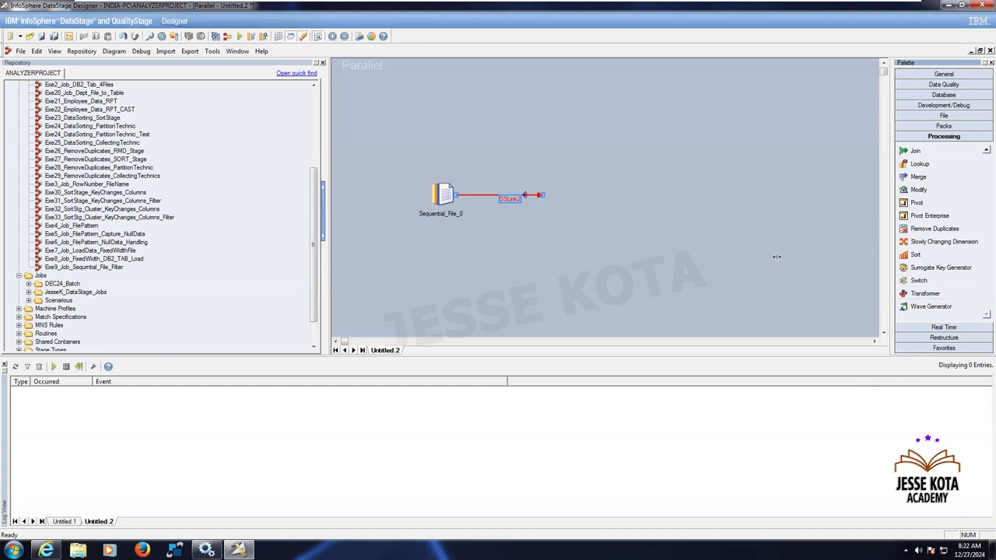
left_click_drag(912, 294, 546, 191)
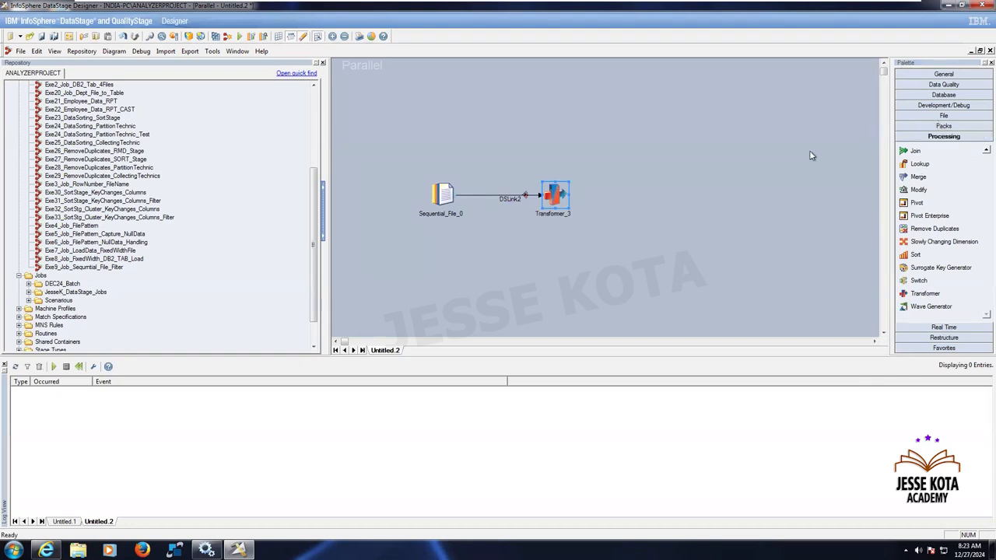
Step: Add a second Sequential File stage beyond the Transformer and link the Transformer to it
left_click(946, 116)
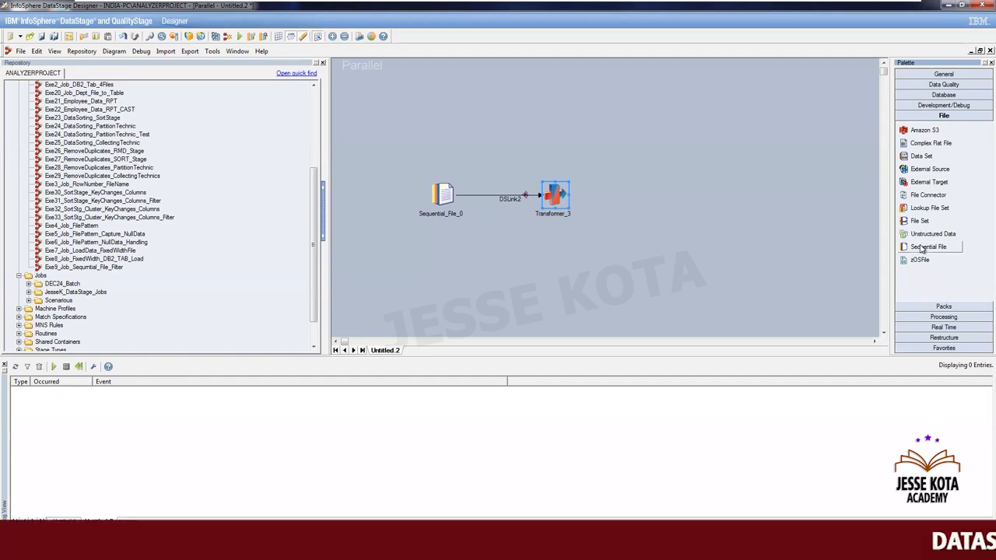
left_click_drag(921, 248, 707, 188)
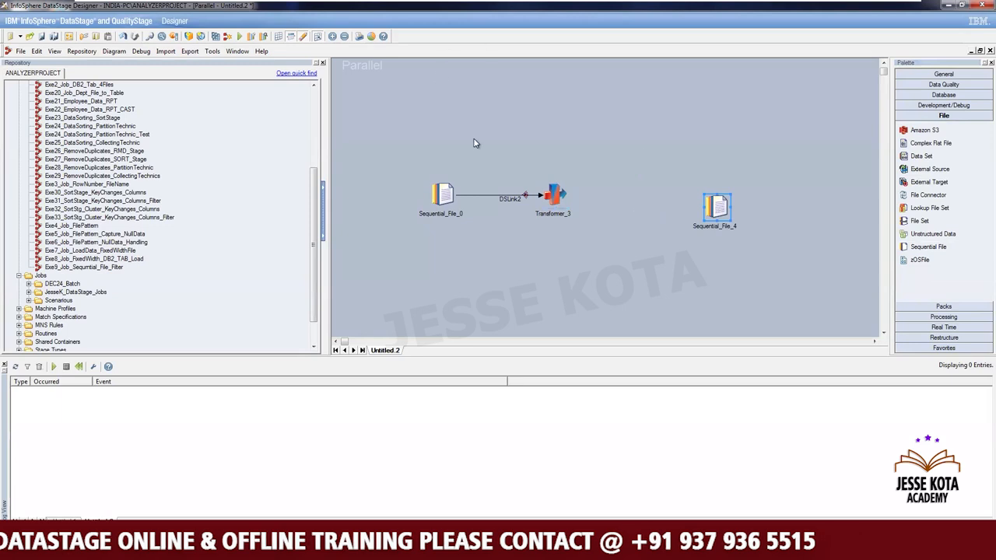
left_click_drag(566, 197, 720, 207)
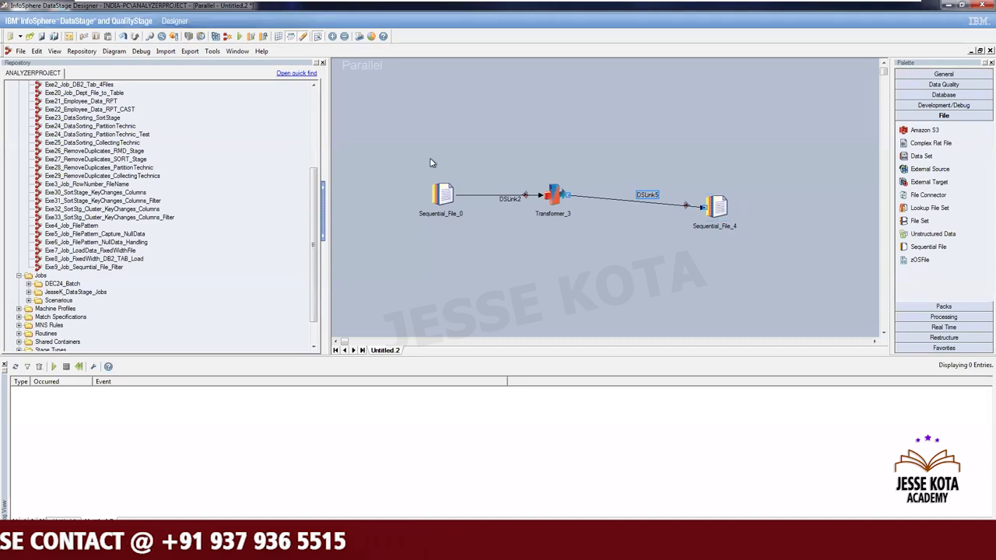
Step: Open the source Sequential File stage's output properties and select its File property for editing
left_click(448, 199)
double_click(449, 198)
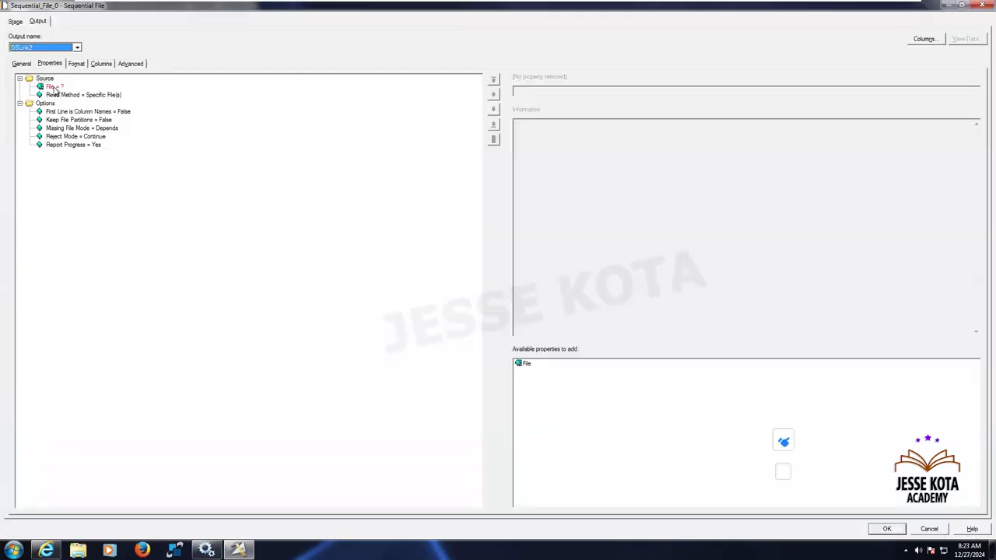
left_click(53, 86)
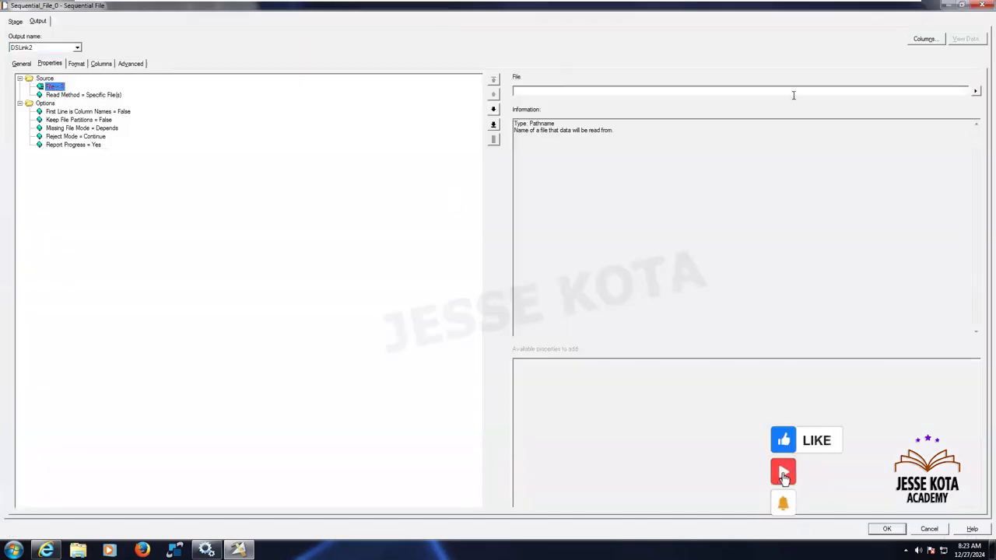
left_click(974, 92)
left_click(926, 116)
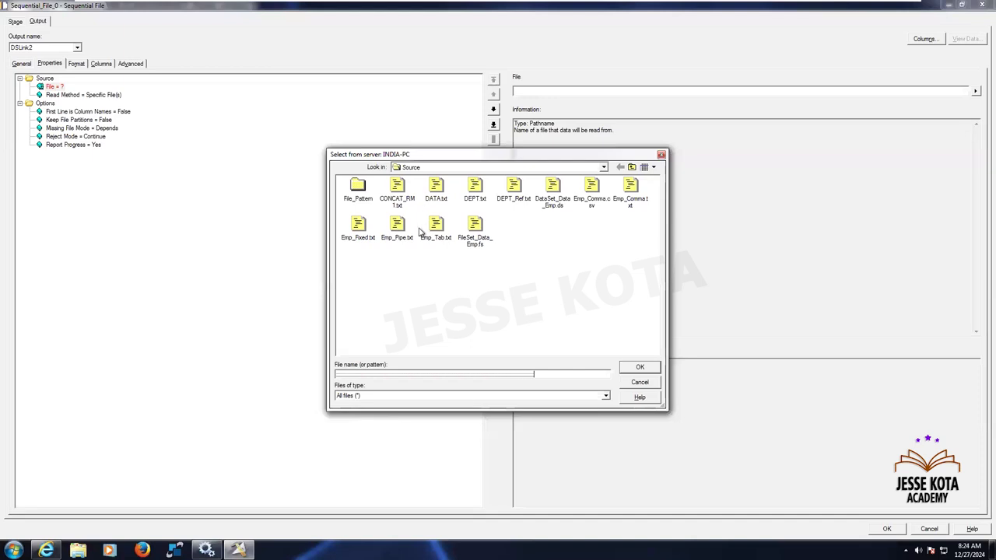
left_click(399, 226)
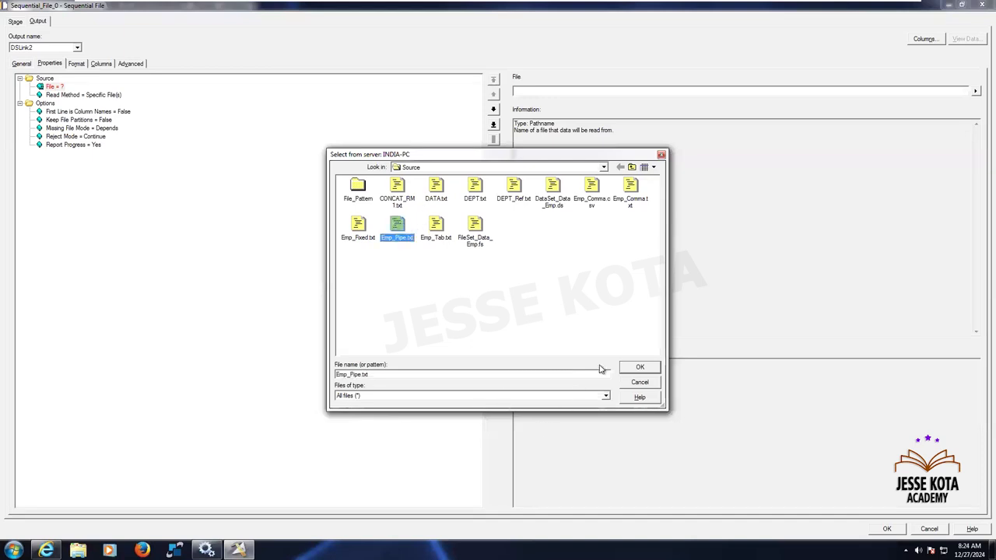
left_click(638, 368)
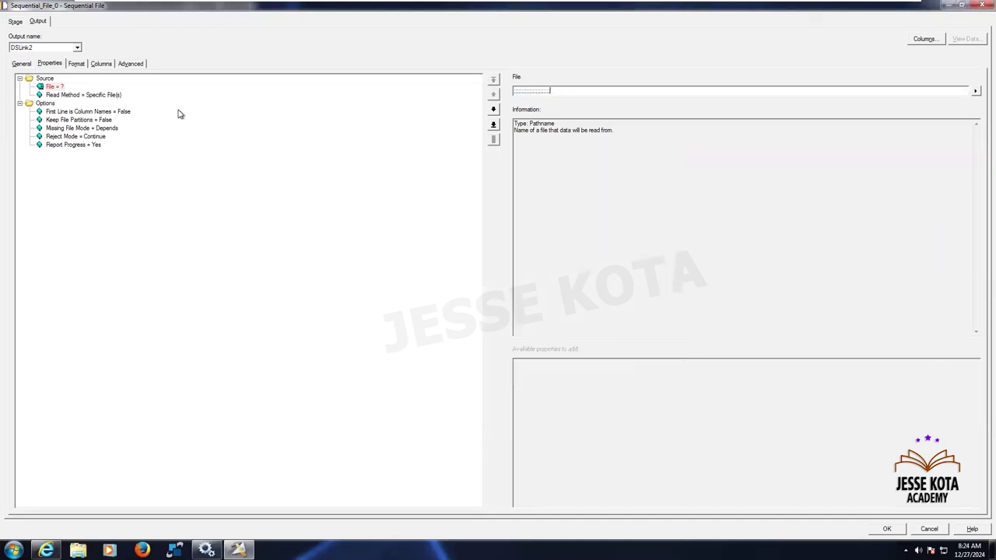
left_click(122, 113)
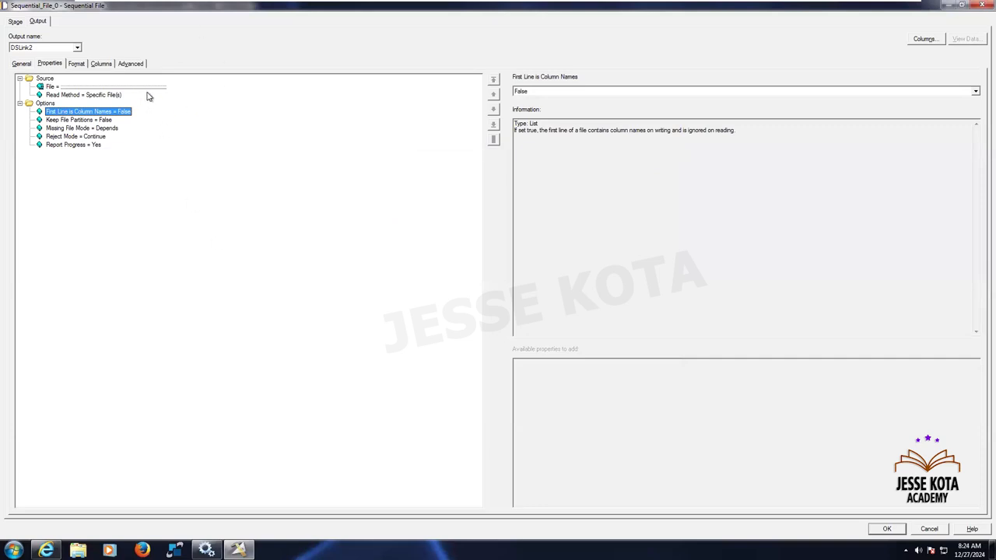
left_click(134, 90)
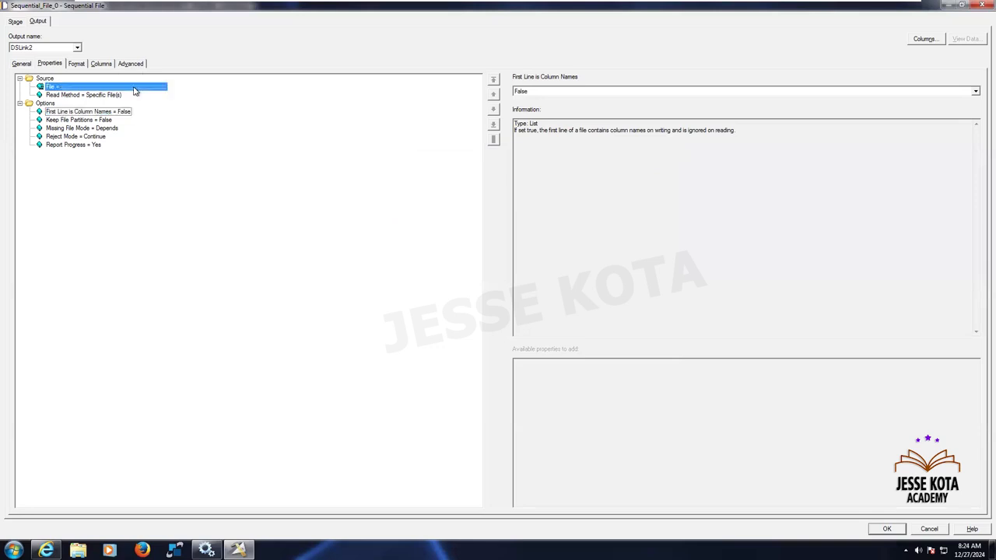
left_click(789, 89)
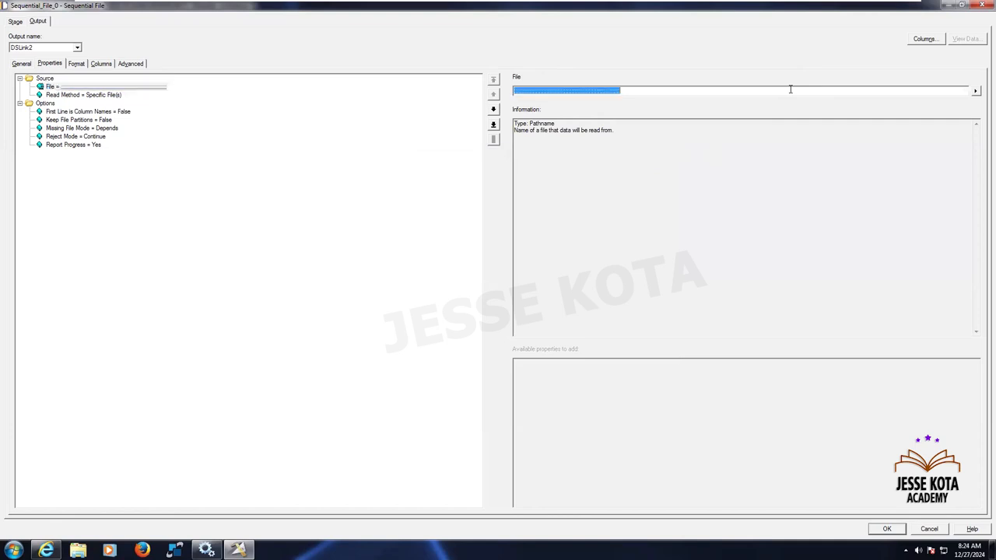
key("BackSpace")
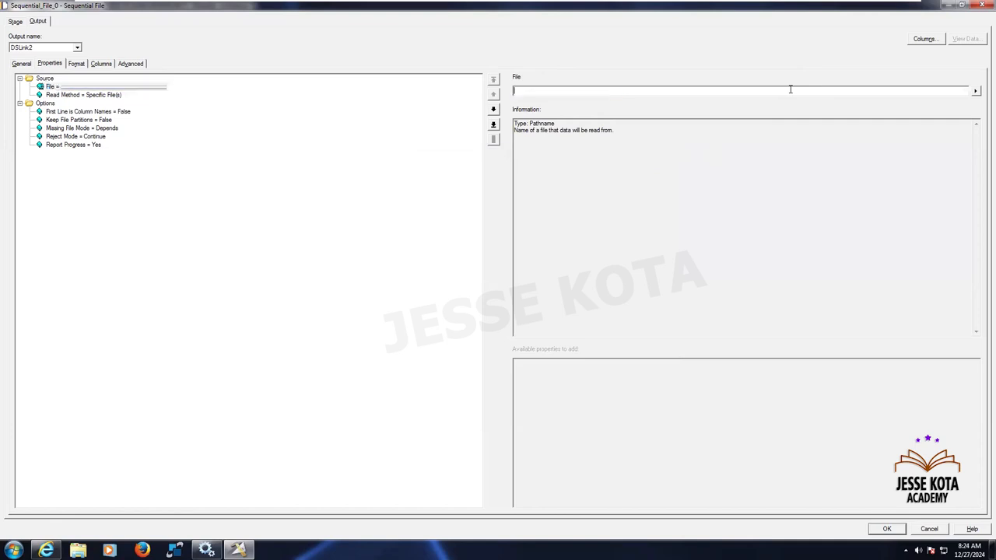
Step: Browse the server's Source folder and set Emp_Pipe.txt as the file the source stage reads
left_click(975, 91)
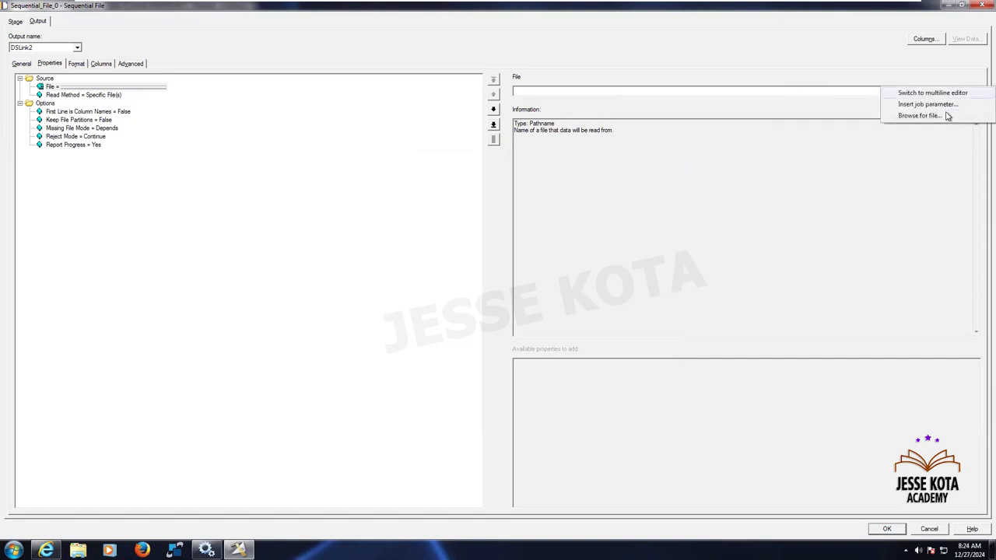
left_click(940, 117)
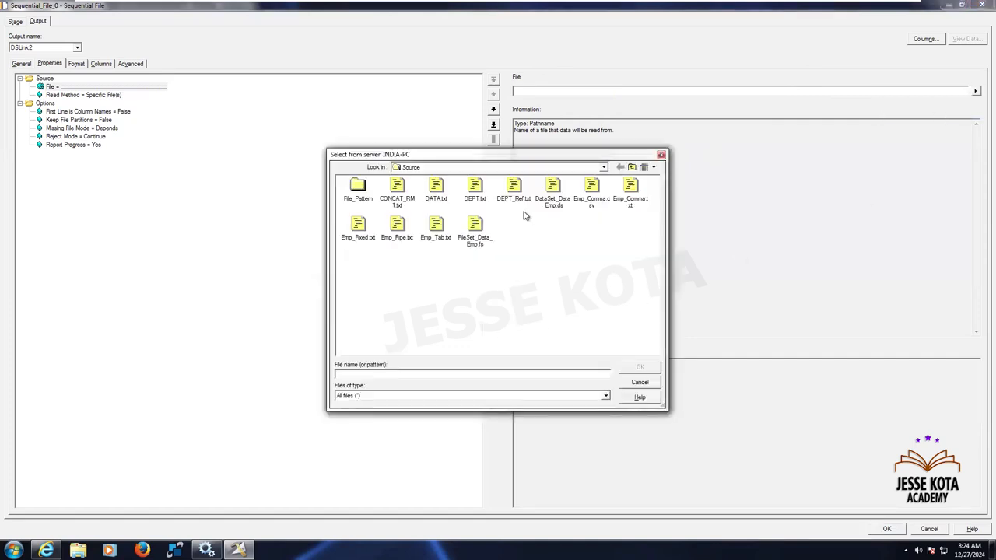
left_click(398, 228)
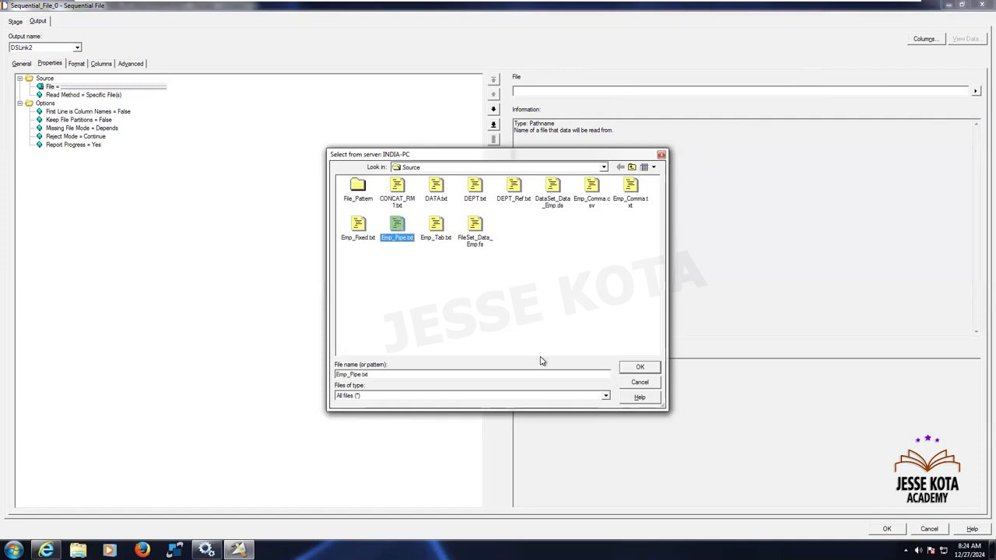
left_click(639, 368)
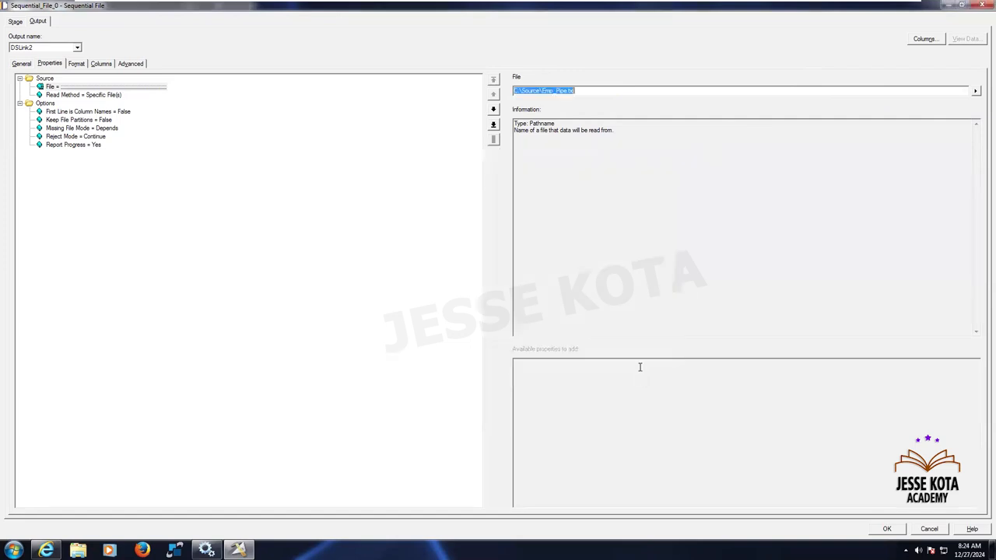
Step: Set the source stage's First Line is Column Names option to True
left_click(93, 111)
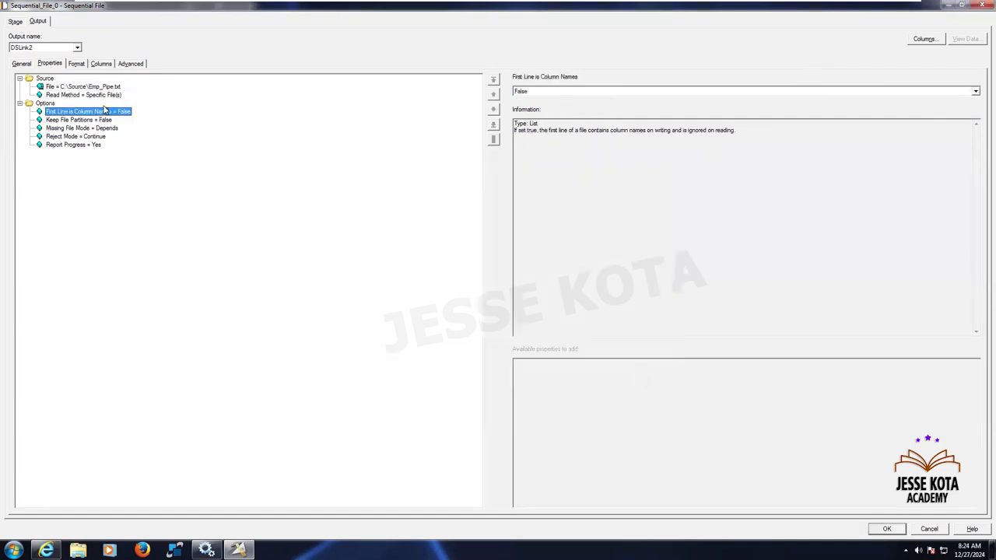
left_click(559, 93)
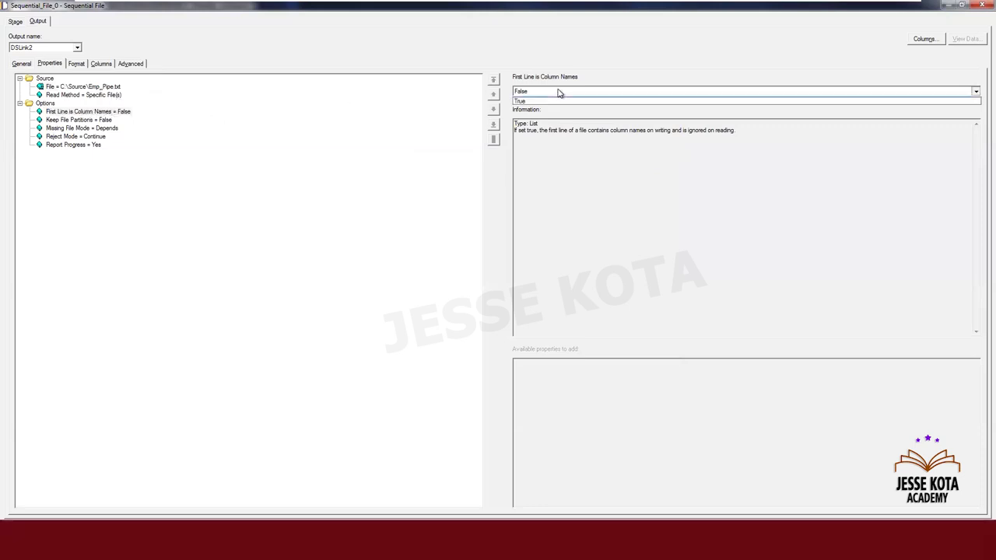
left_click(524, 109)
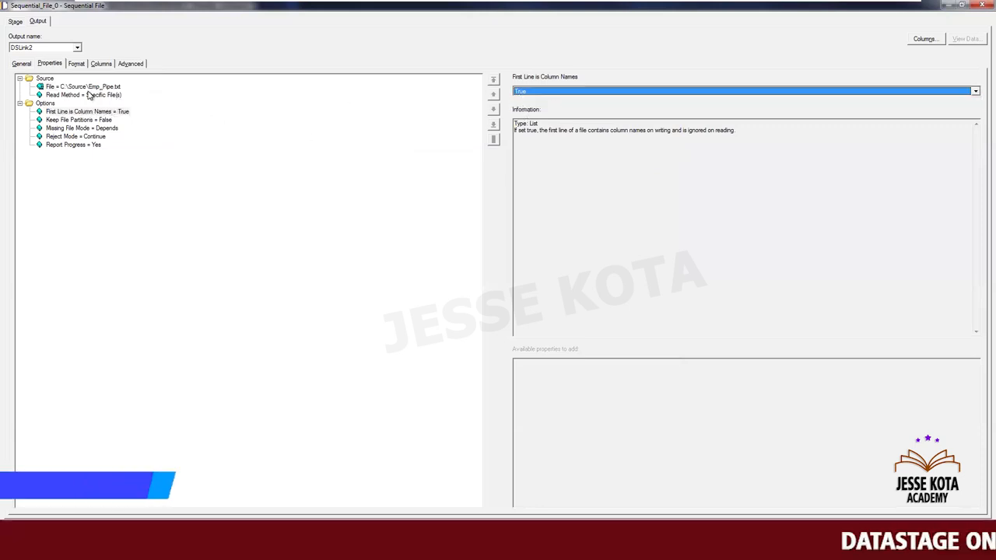
Step: In the source file's format field defaults, set the delimiter to | and remove the Quote property
left_click(77, 64)
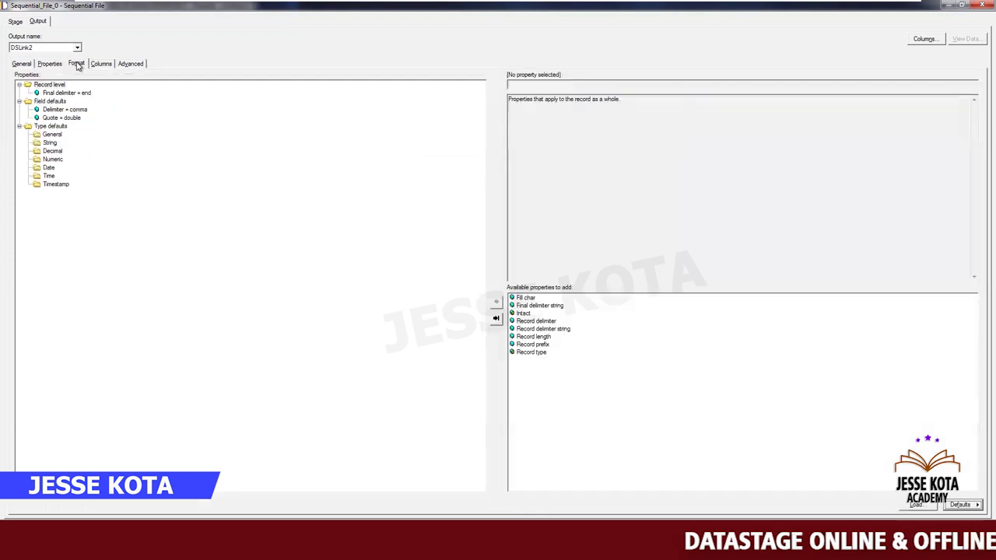
left_click(70, 109)
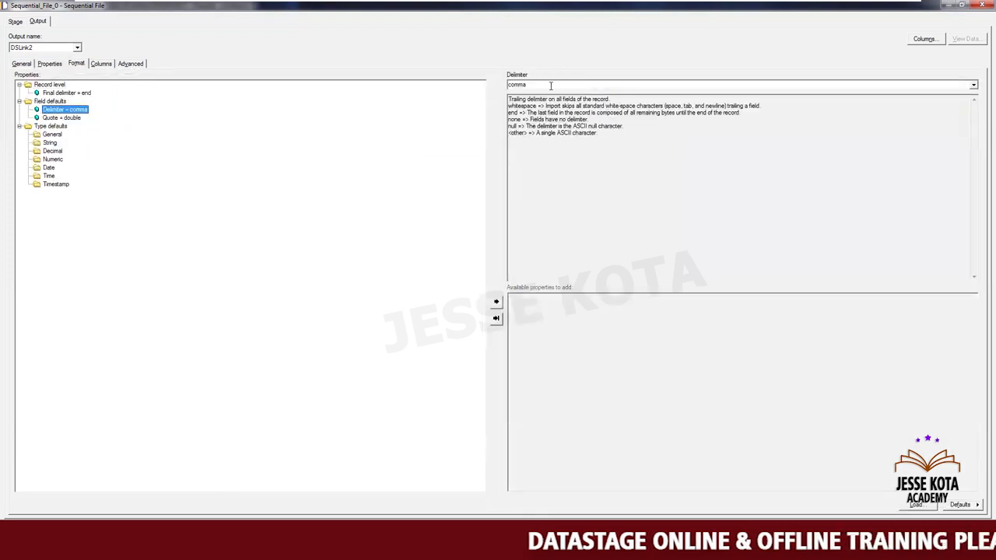
type("|")
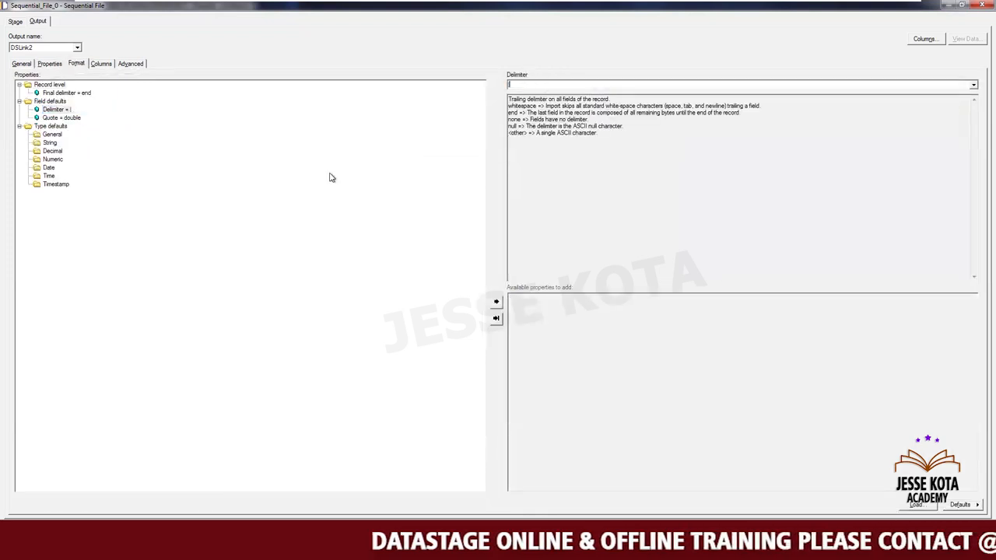
left_click(66, 117)
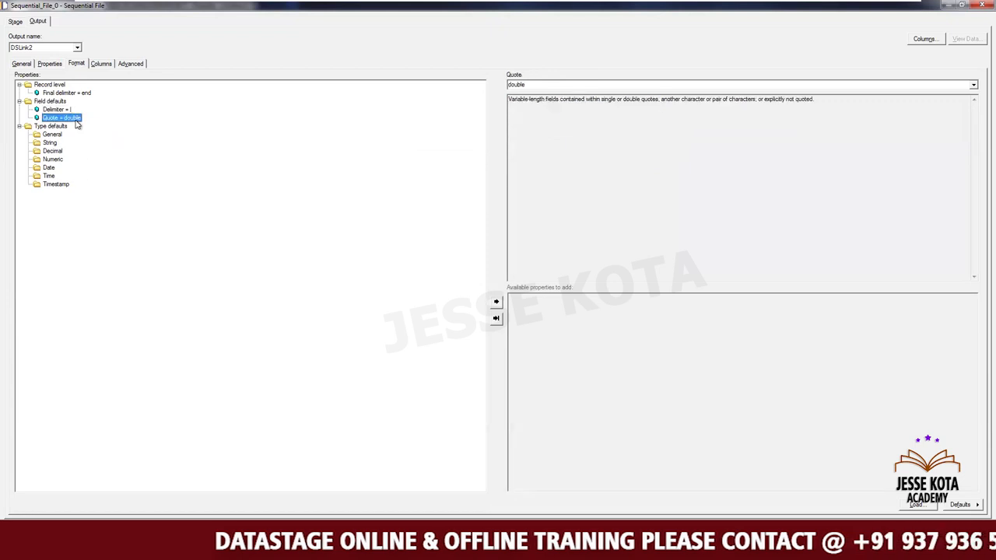
key("Delete")
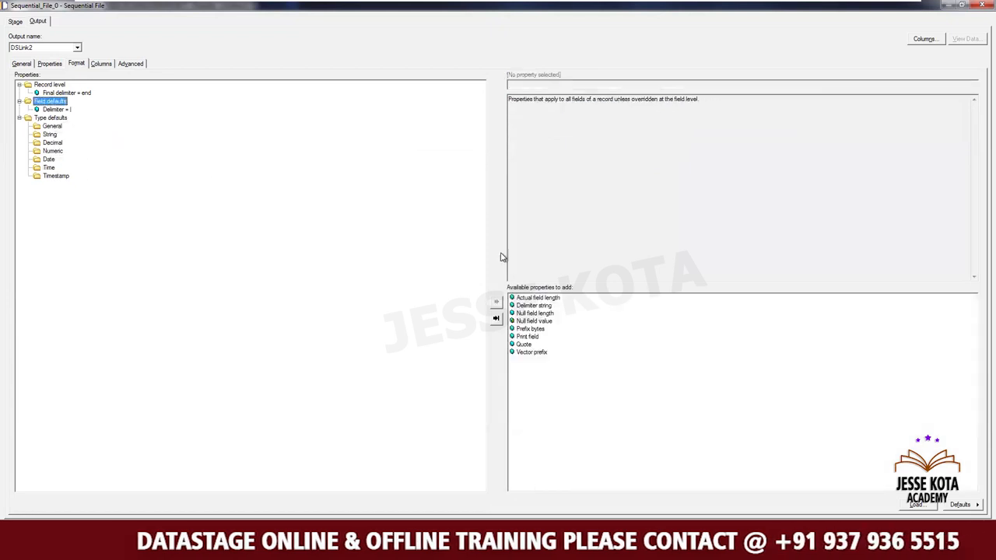
Step: Add the Null field value property to the field defaults and set it to ''
double_click(534, 320)
left_click(545, 85)
type("''")
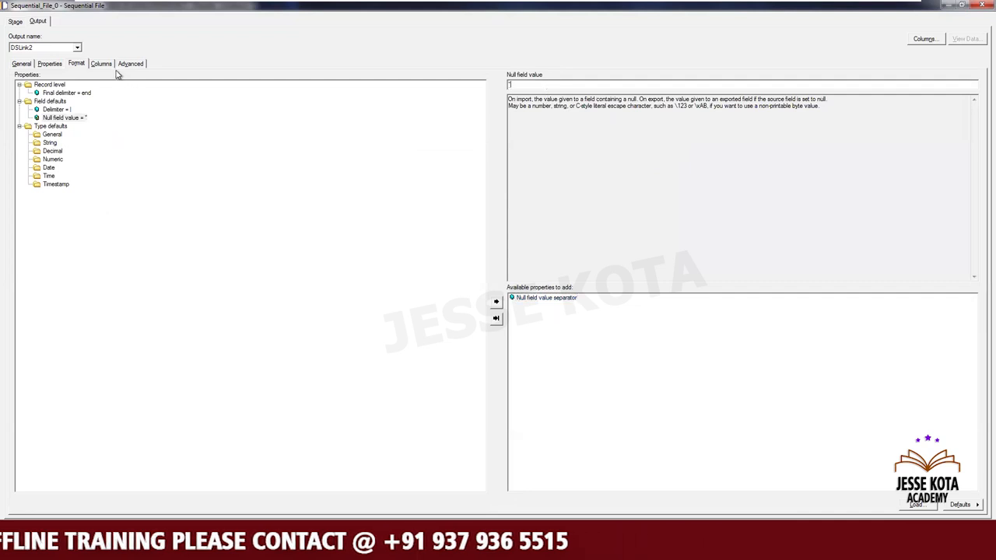
Step: Load all columns from the Emp_Pipe.txt table definition under Sequential > Source into the source stage and save its settings
left_click(104, 63)
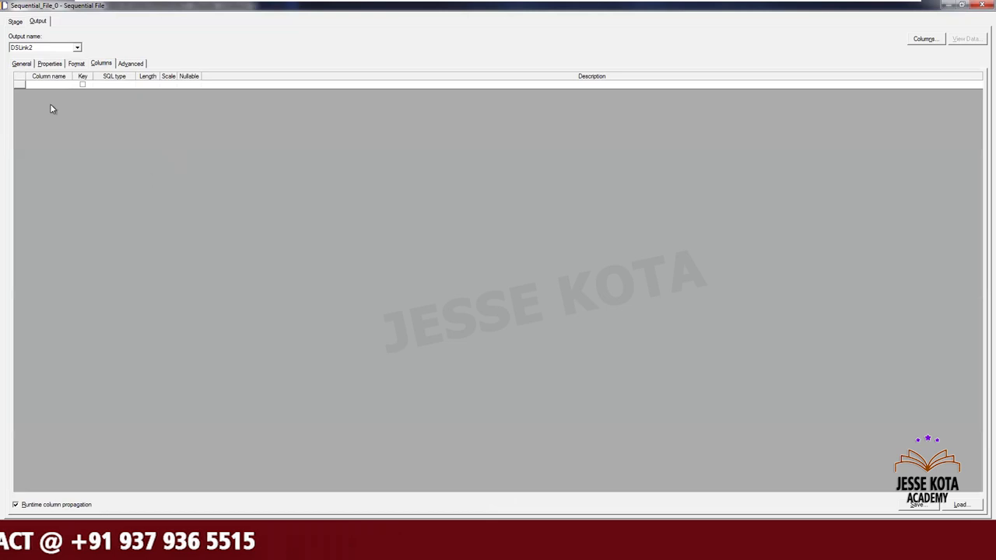
left_click_drag(79, 76, 133, 102)
left_click(96, 85)
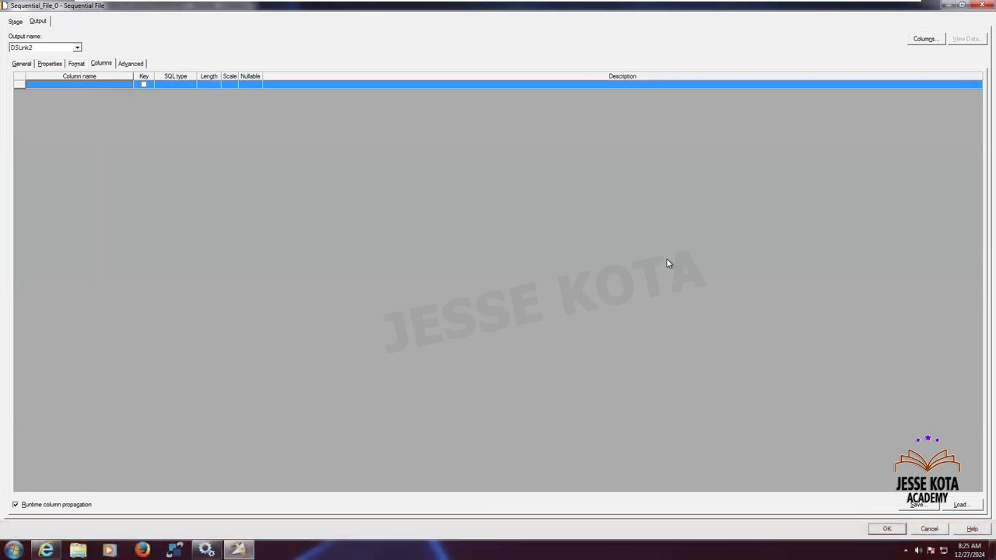
left_click(960, 505)
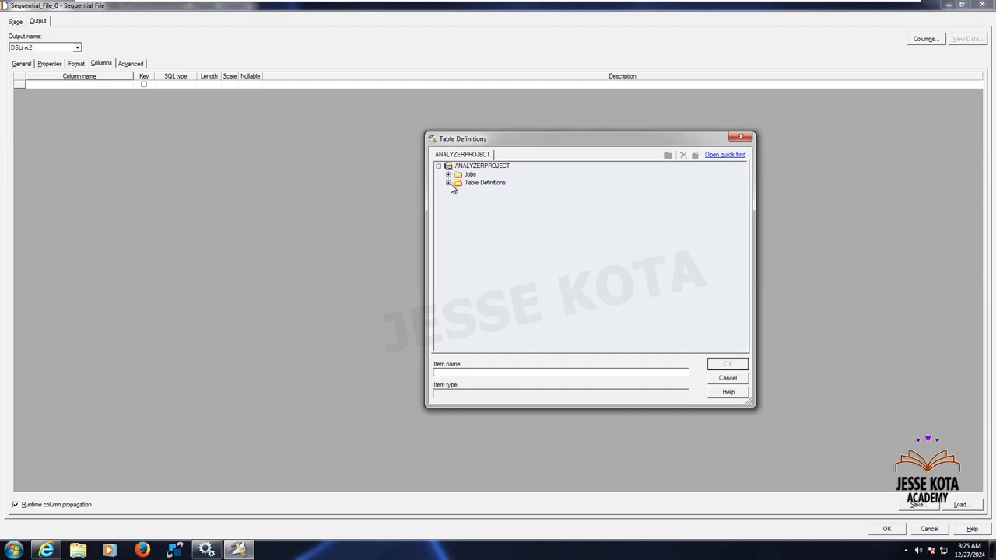
left_click(448, 182)
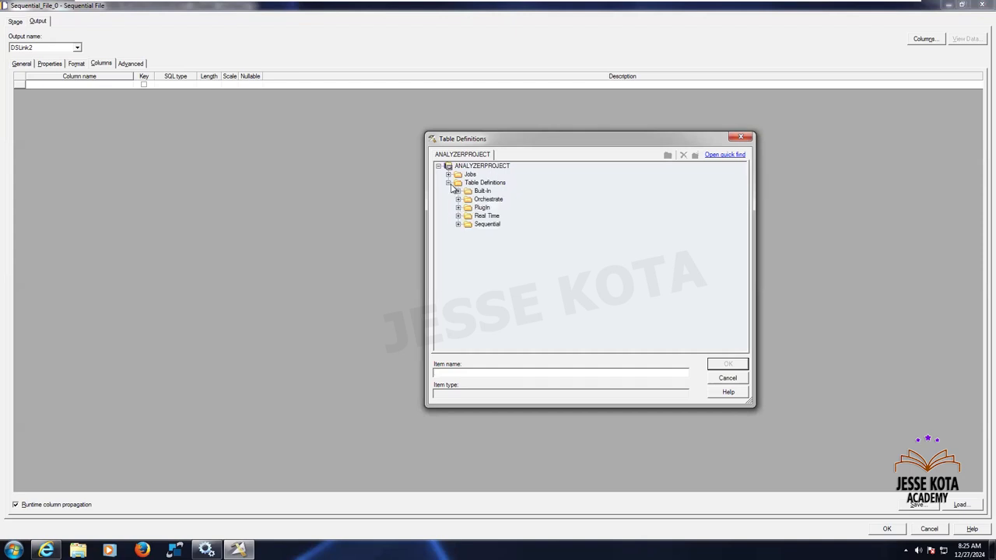
right_click(463, 225)
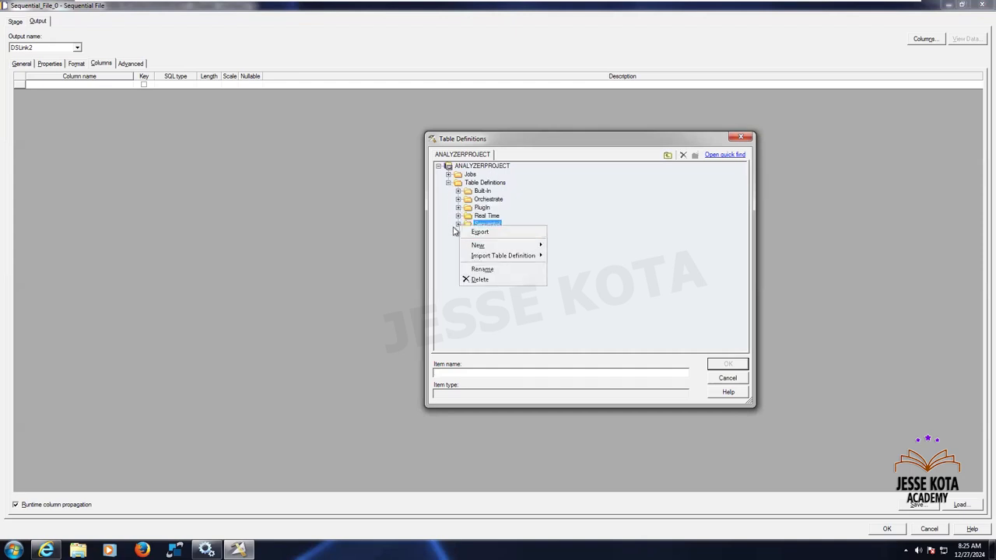
left_click(458, 225)
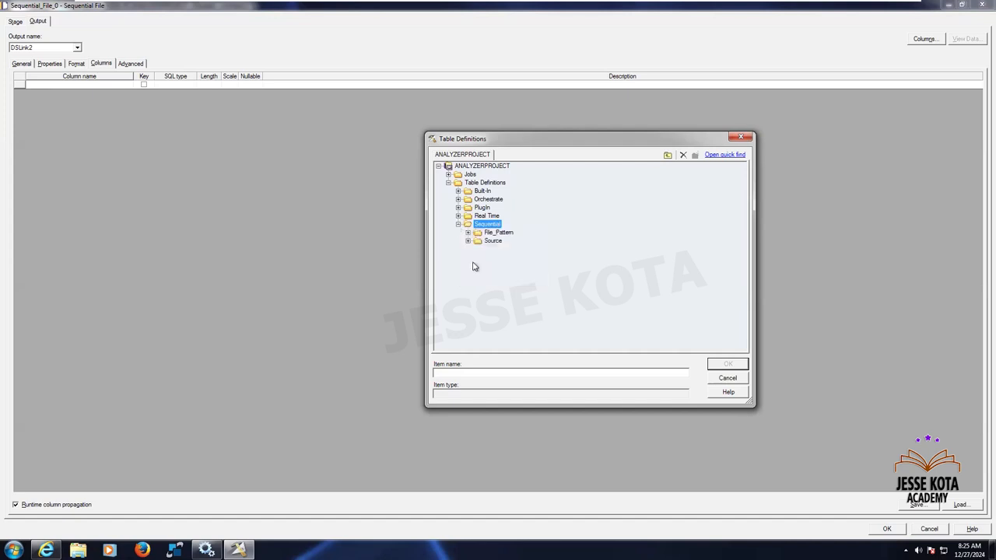
left_click(467, 241)
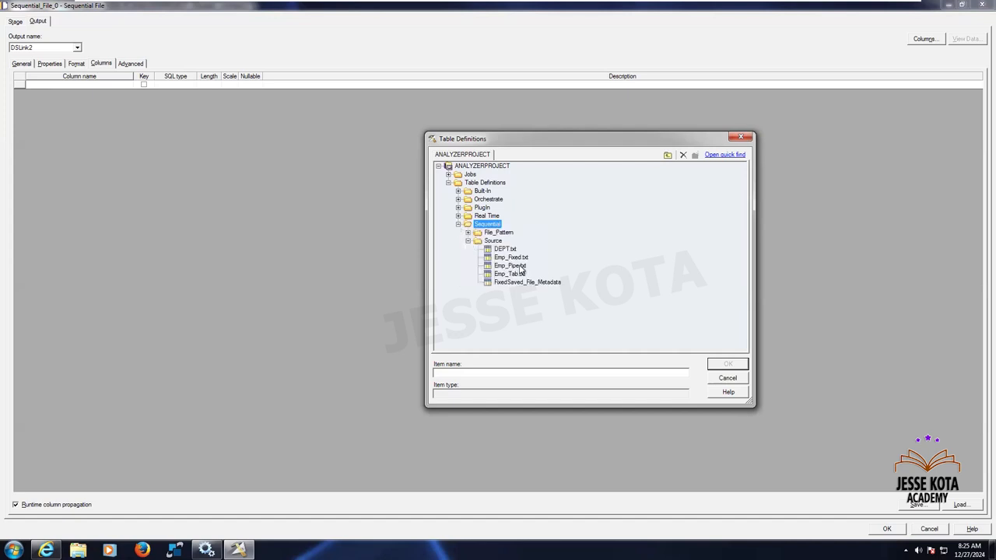
left_click(517, 267)
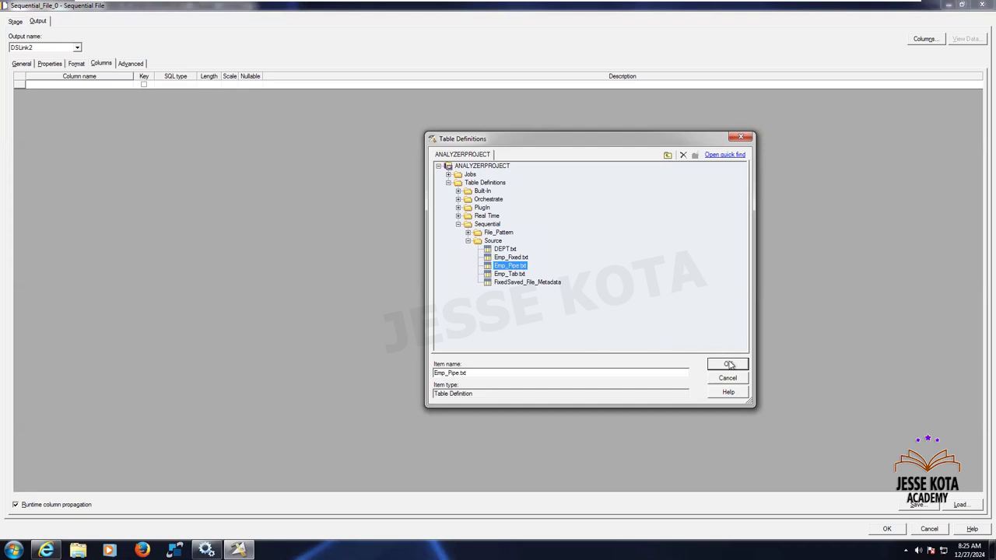
left_click(728, 364)
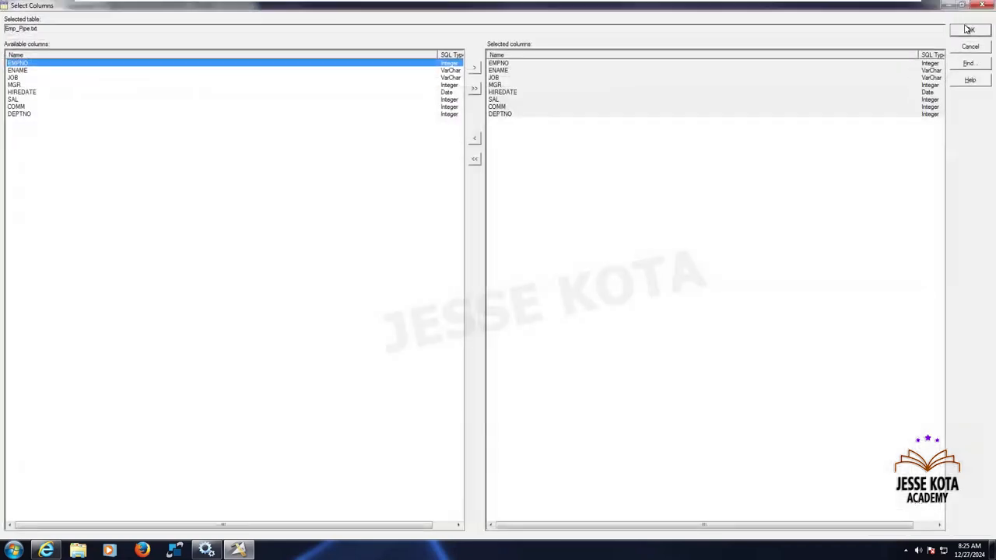
left_click(968, 29)
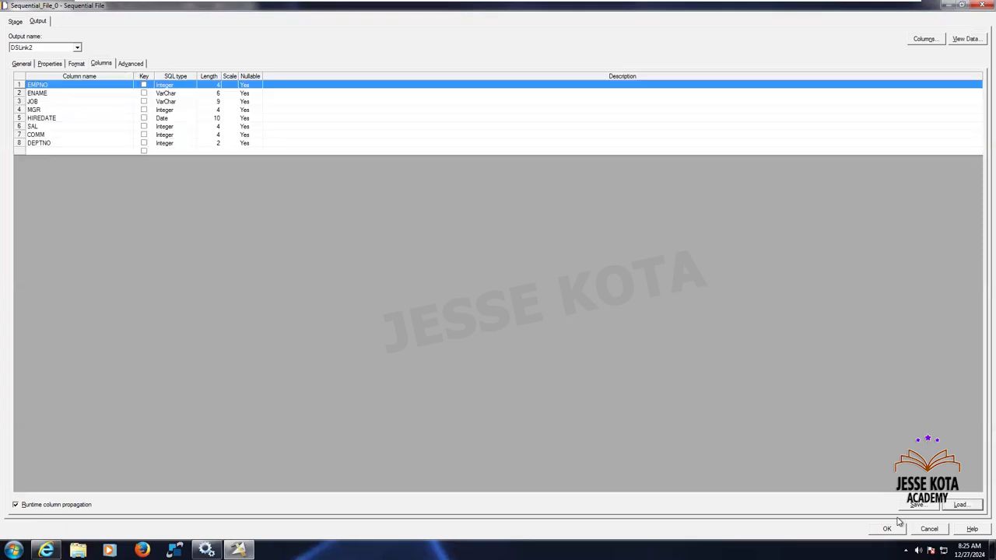
left_click(889, 527)
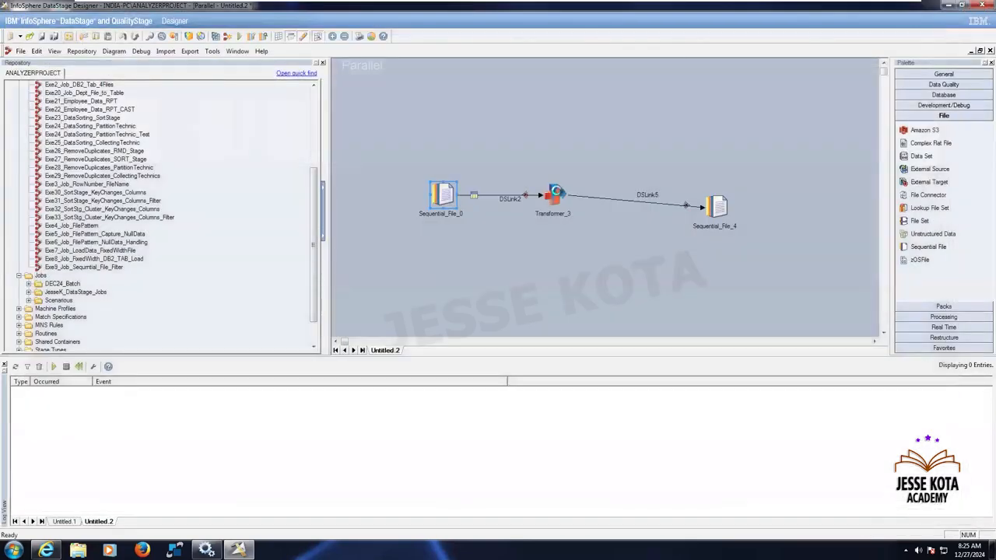
Step: In the Transformer stage, map all DSLink2 input columns to the DSLink5 output link
left_click(555, 194)
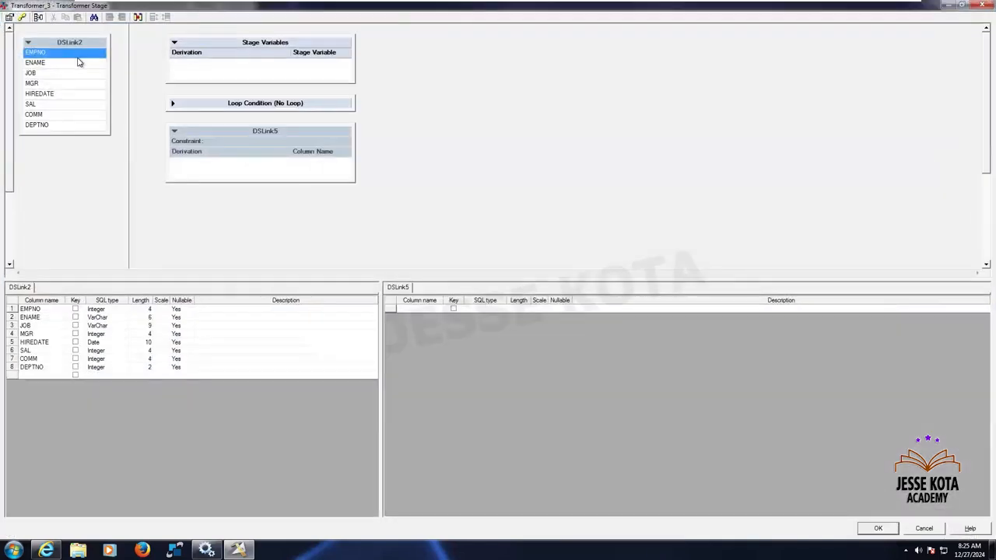
left_click(77, 54)
key("ctrl+a")
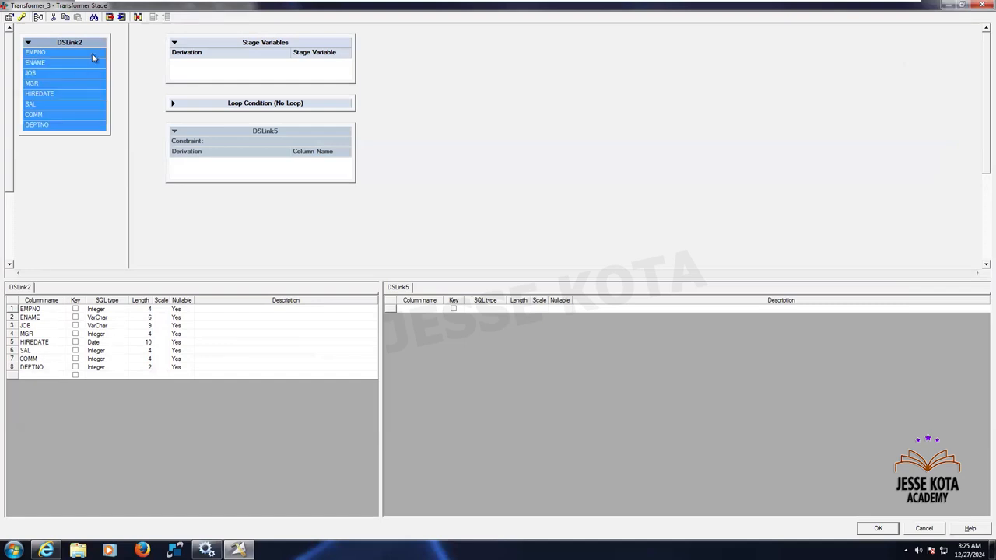
mouse_move(92, 48)
left_mouse_down()
mouse_move(97, 15)
mouse_move(209, 173)
left_mouse_up()
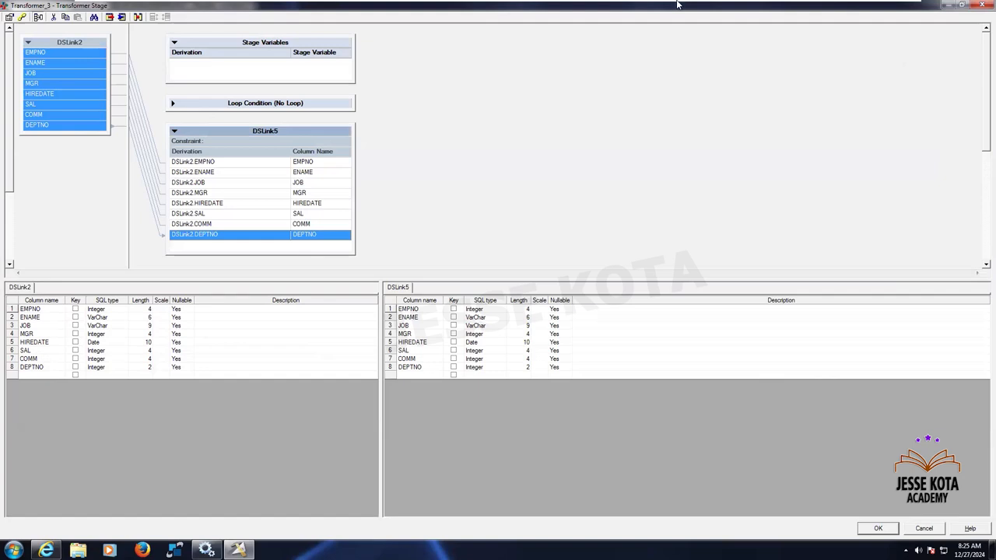
Step: Switch to the DataStage_Assignment Sheet in the browser and move "Stage Variable - Employee Salary Hike" from B36 to F36
mouse_move(814, 12)
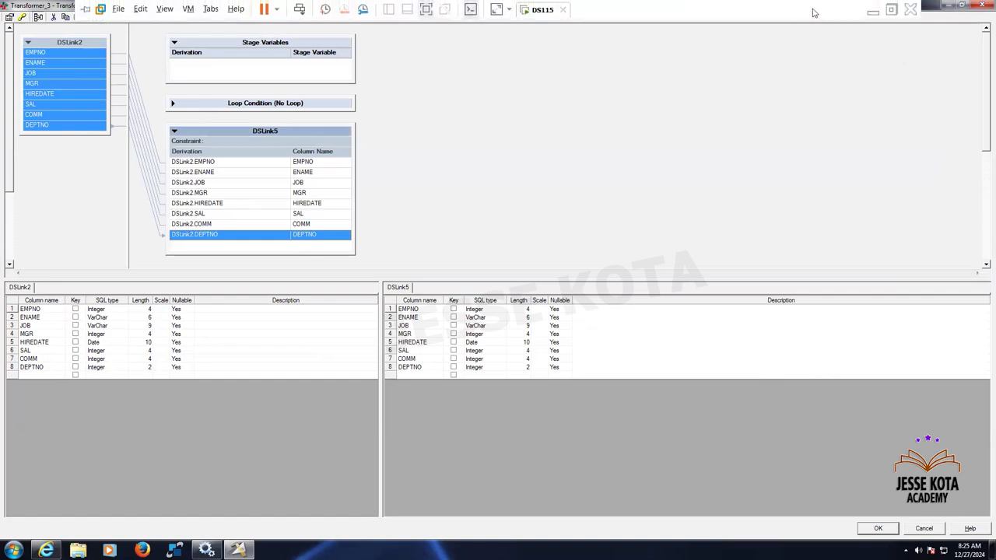
left_click(872, 10)
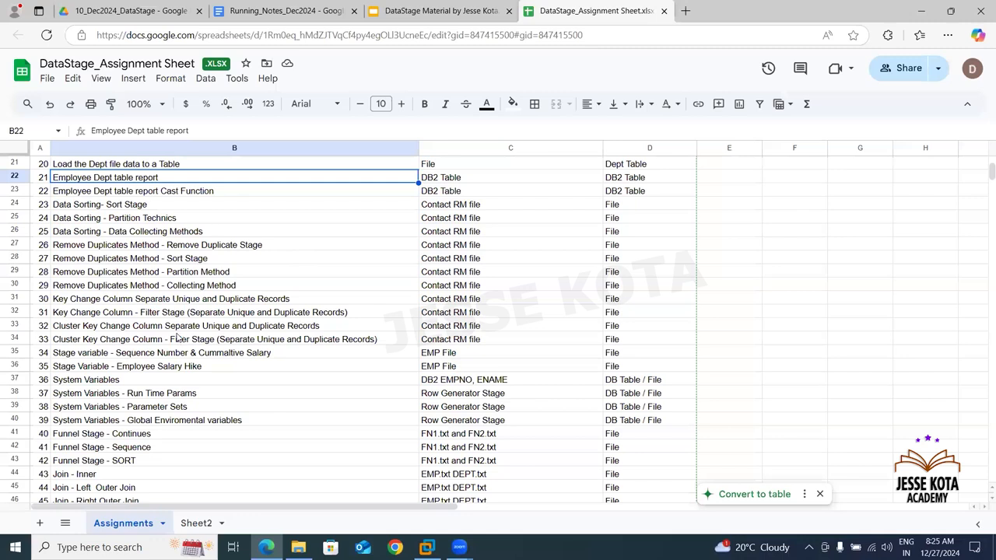
left_click(141, 354)
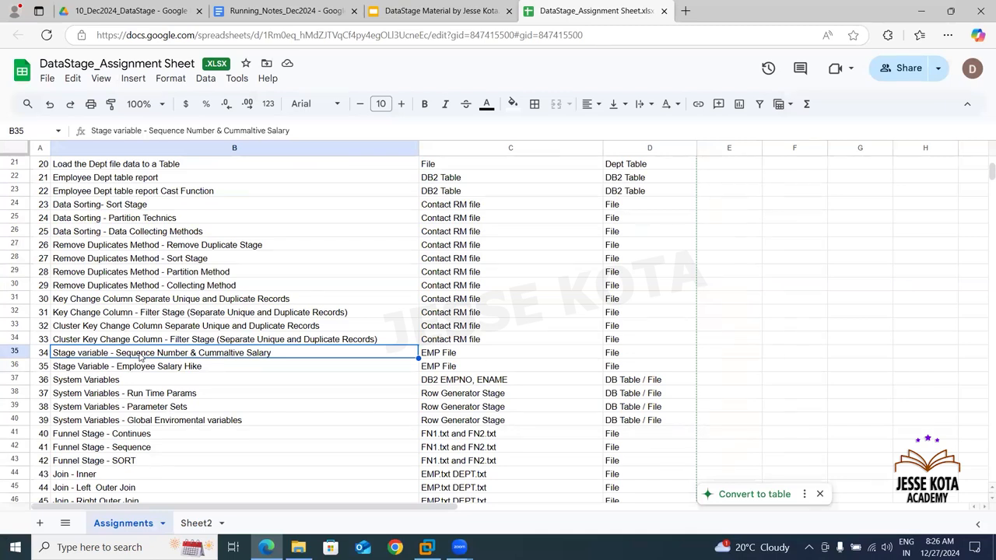
left_click(204, 369)
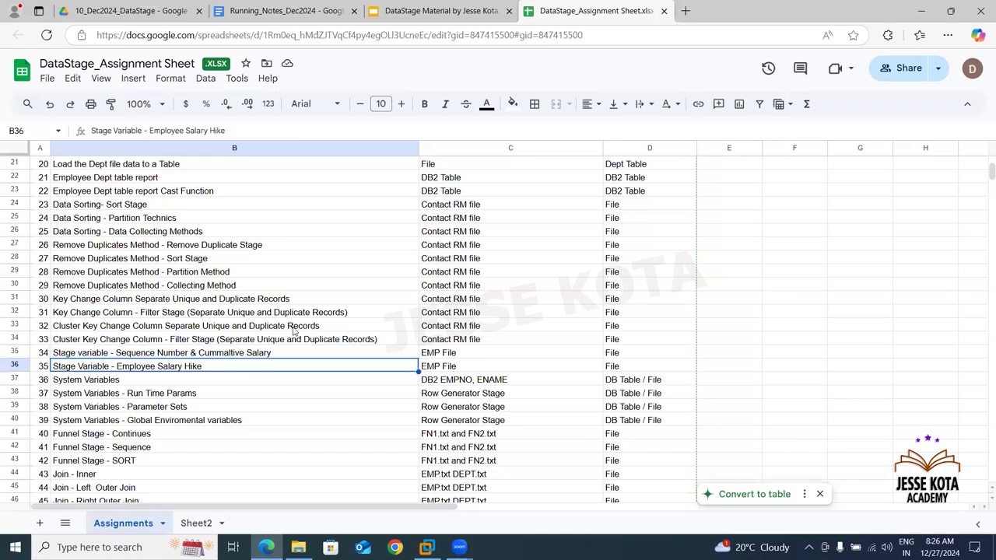
key("ctrl+c")
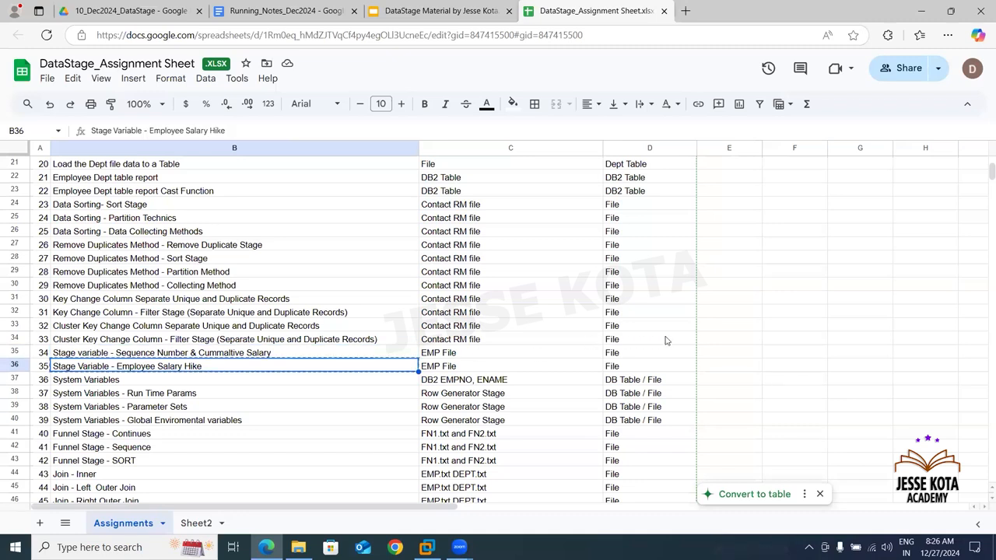
left_click(774, 369)
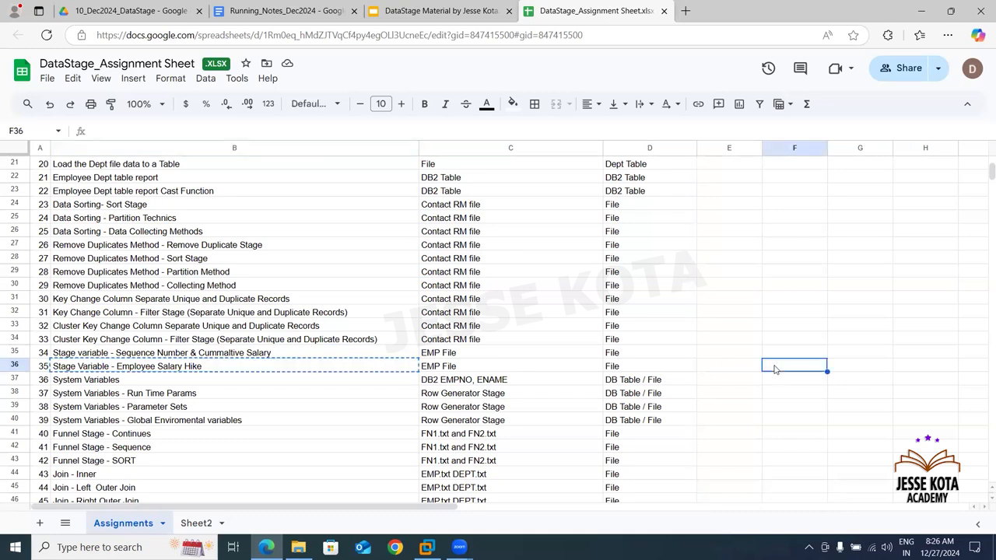
key("ctrl+v")
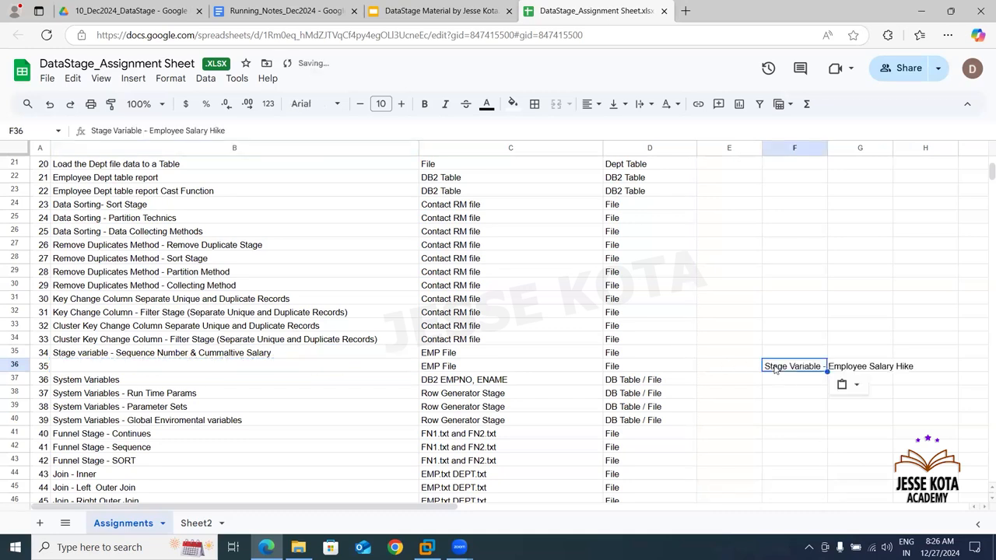
Step: Move the sequence number and cumulative salary assignment title from B35 to B36
left_click(281, 357)
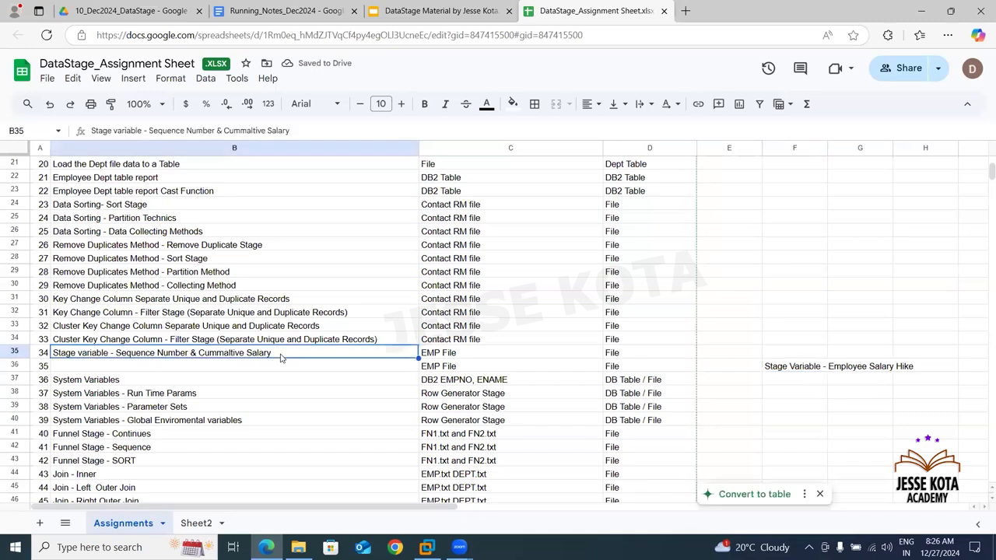
left_click(268, 370)
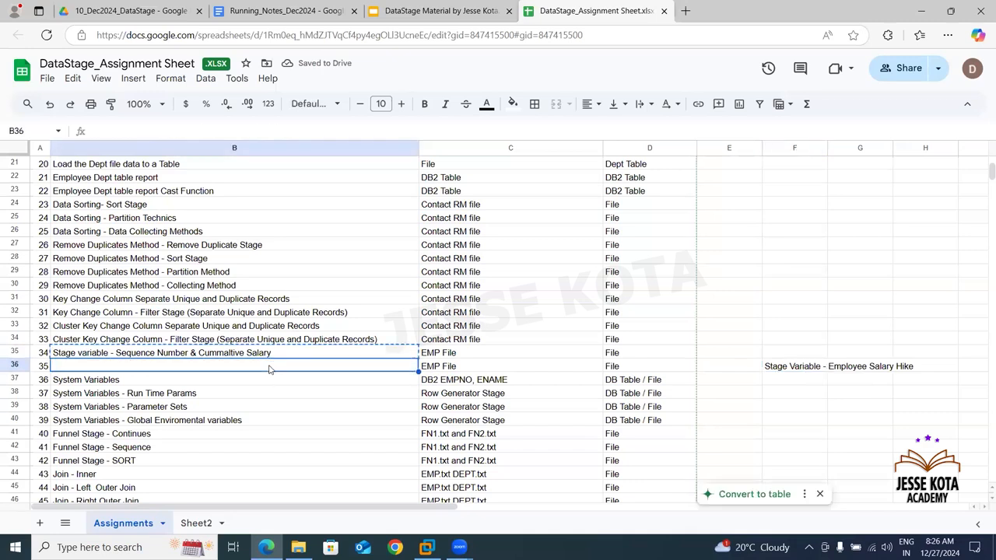
key("ctrl+v")
Step: Move "Stage Variable - Employee Salary Hike" from F36 into B35
left_click(805, 368)
key("ctrl+x")
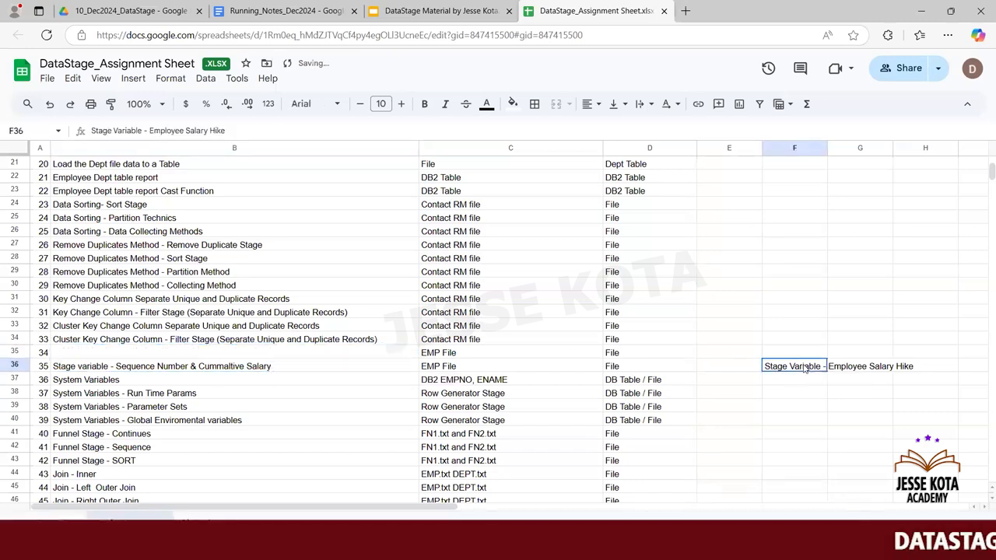
left_click(311, 355)
key("ctrl+v")
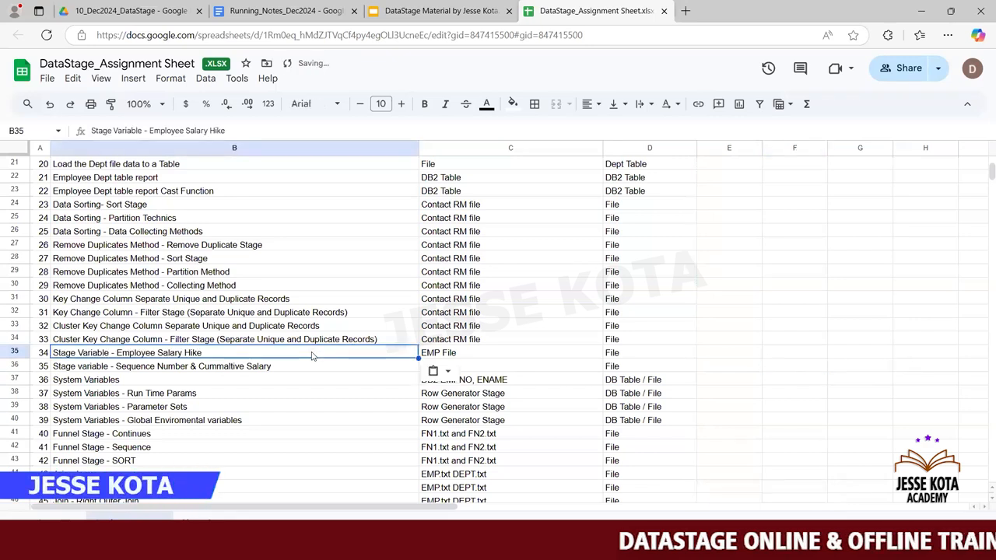
left_click(568, 358)
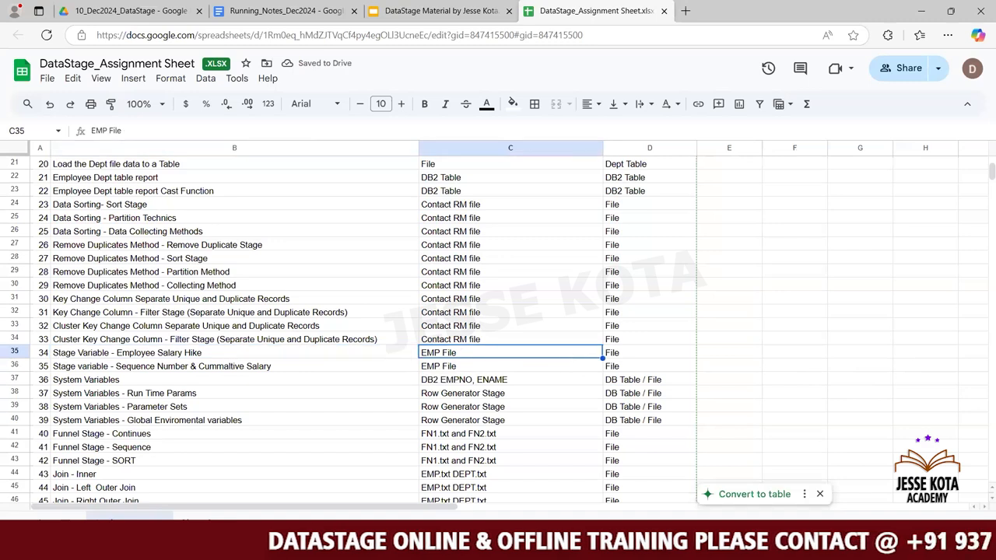
Step: Switch back to DataStage Designer and add a Transformer stage variable svHikeSal of type Decimal with precision 7 and scale 2
left_click(513, 547)
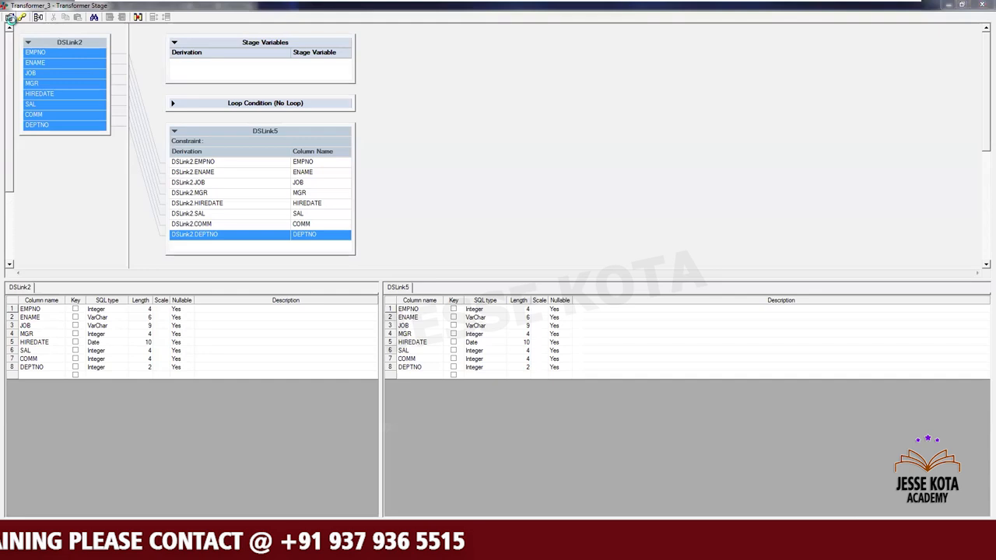
left_click(10, 17)
left_click(67, 64)
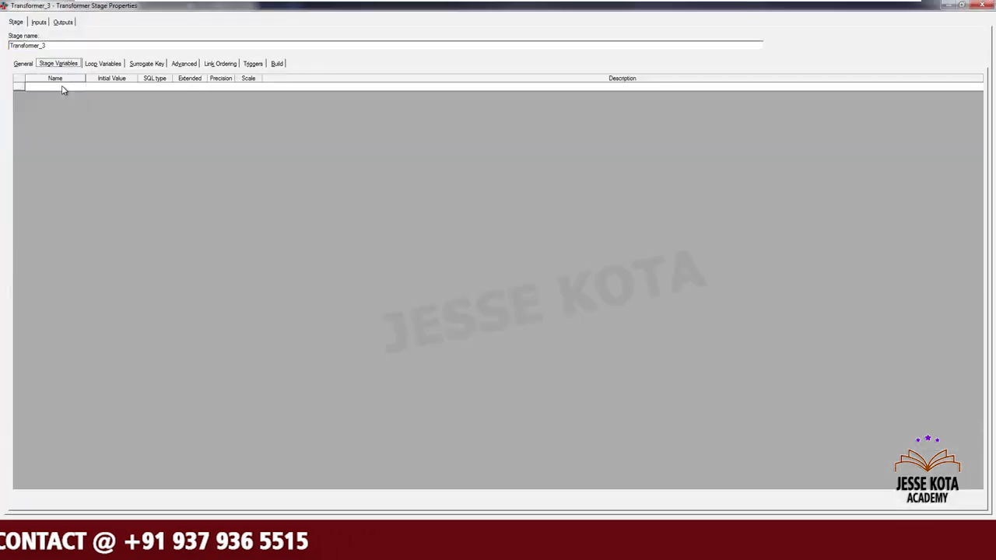
left_click(61, 88)
type("svHik")
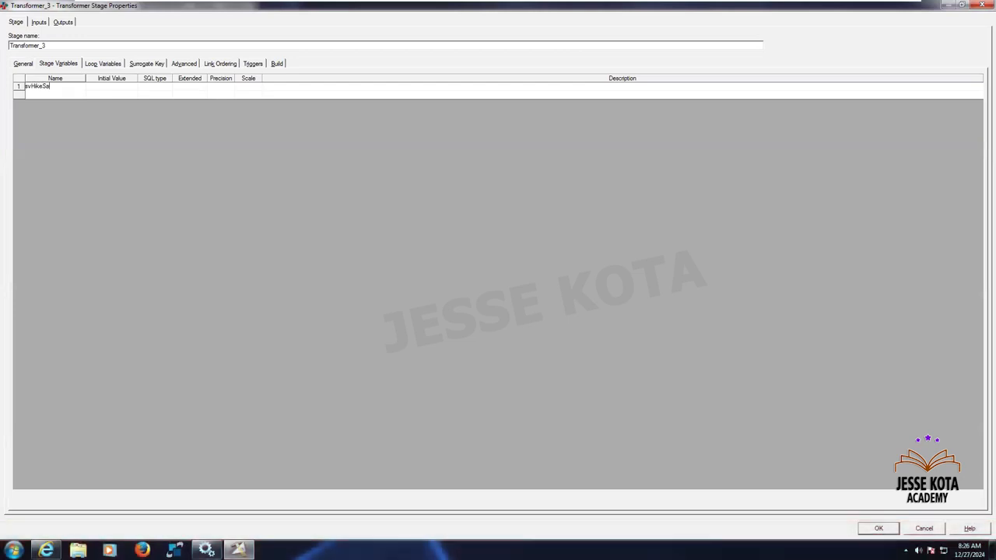
type("eSal")
key("Return")
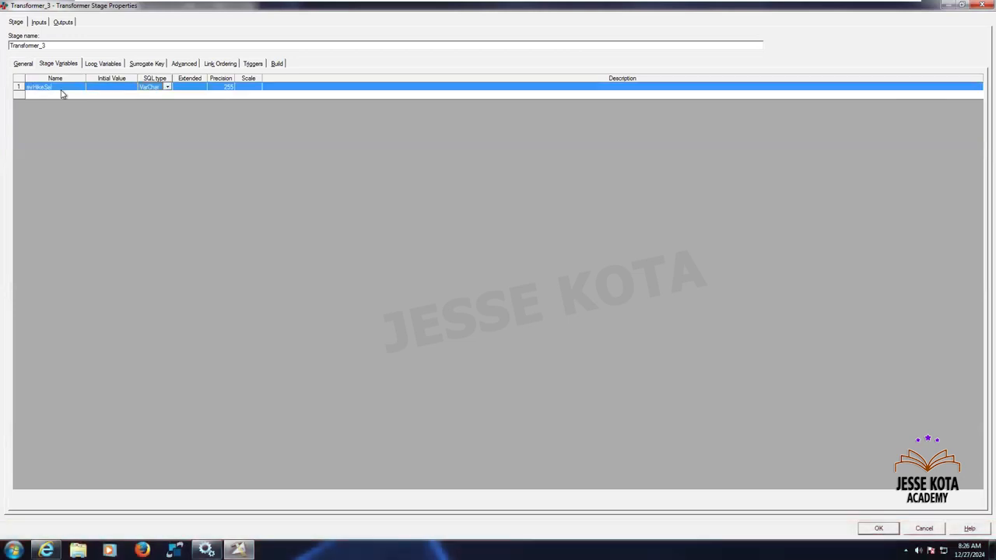
key("d")
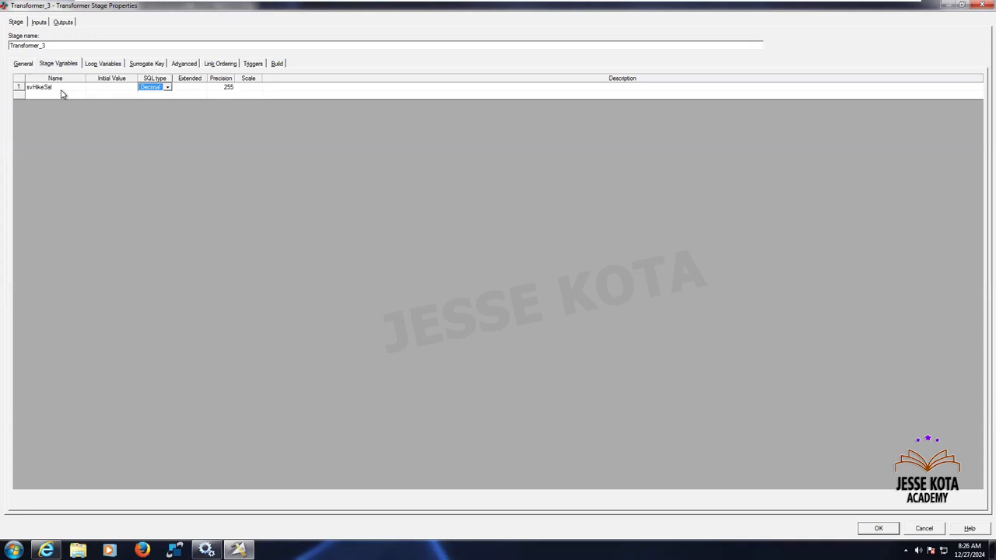
key("Return")
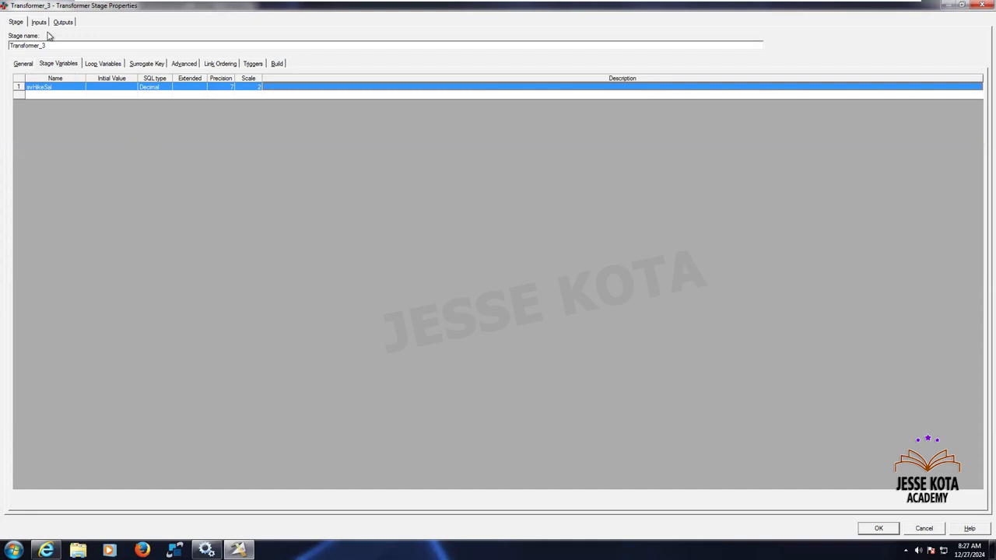
Step: Set the partition type of the Transformer's DSLink2 input to Same
left_click(38, 22)
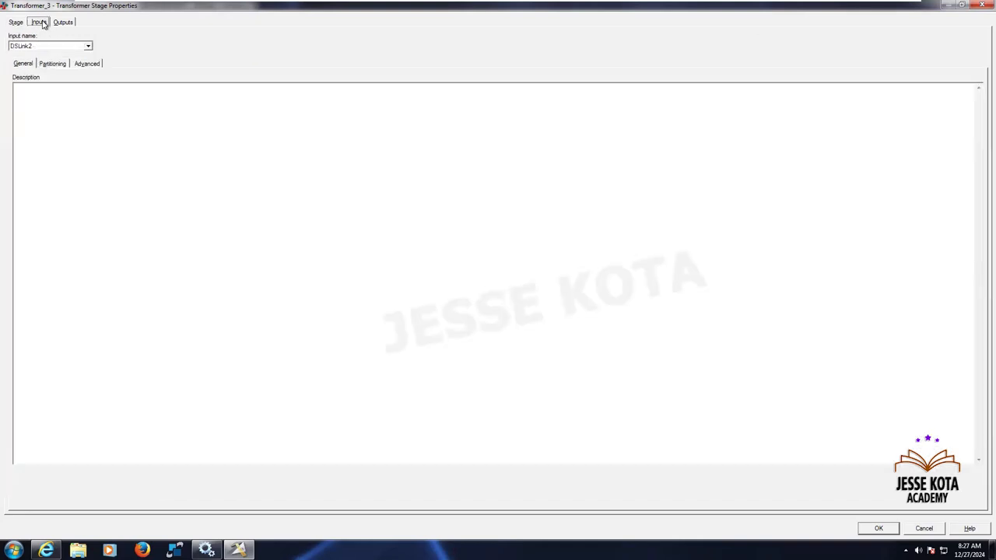
left_click(52, 64)
left_click(109, 100)
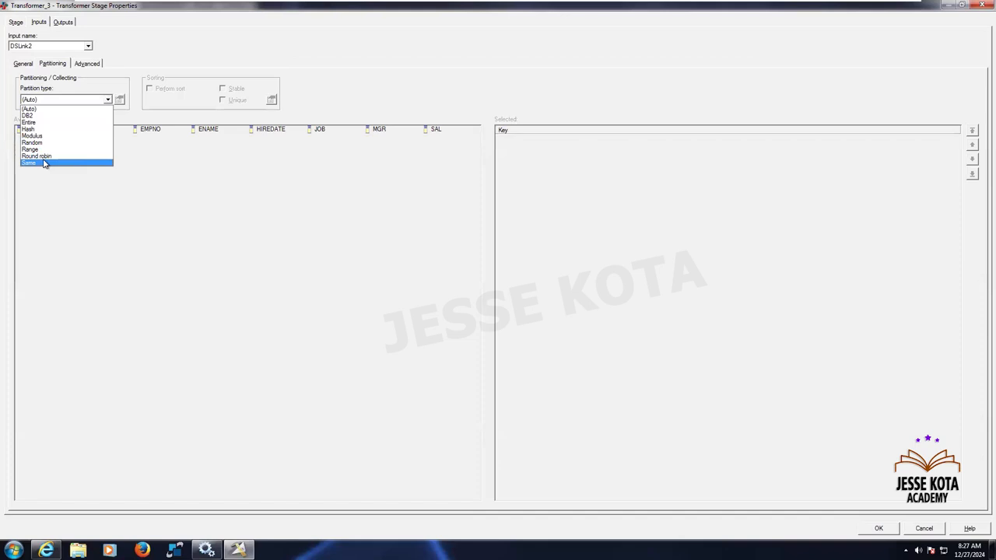
left_click(44, 163)
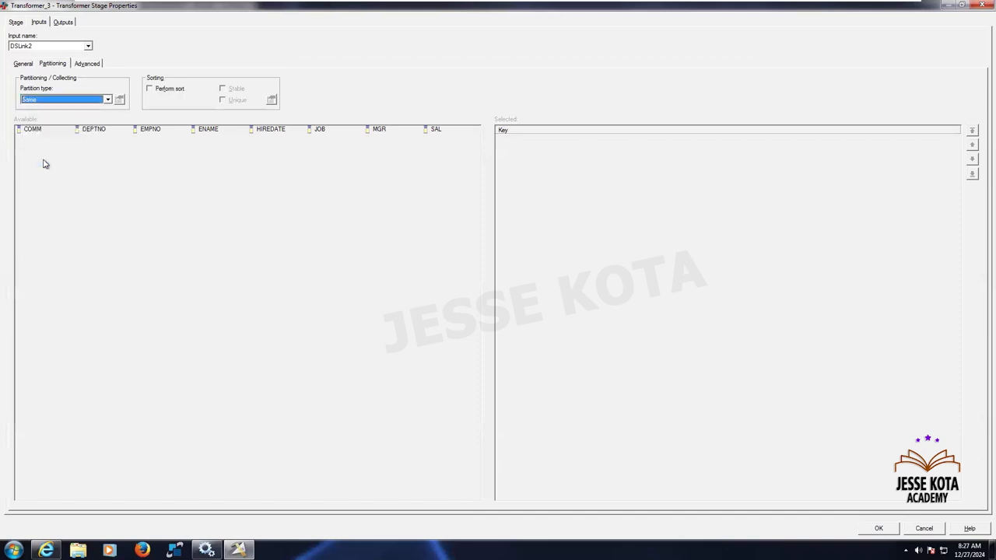
Step: Enable sorting on the DSLink2 input with SAL as the ascending sort key and apply the stage properties
left_click(150, 88)
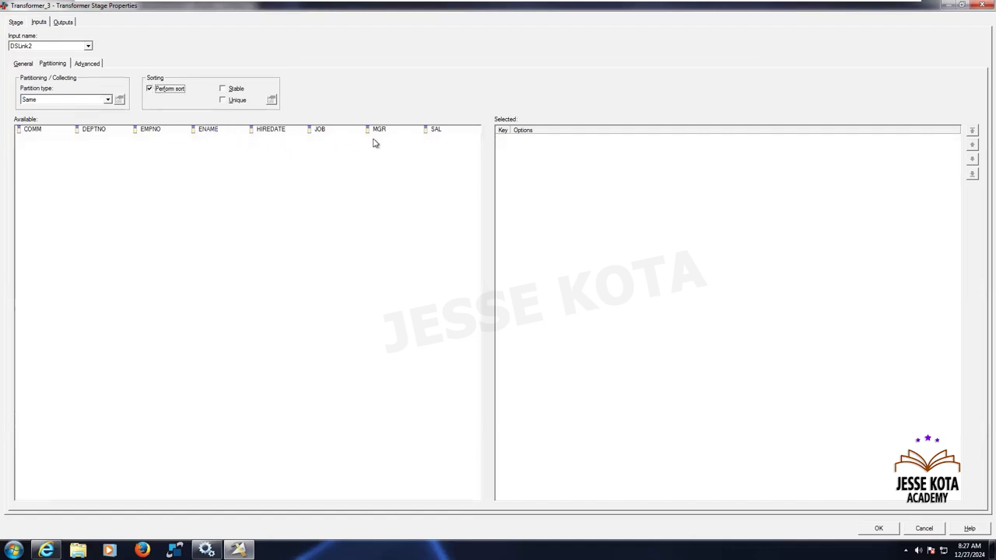
double_click(436, 131)
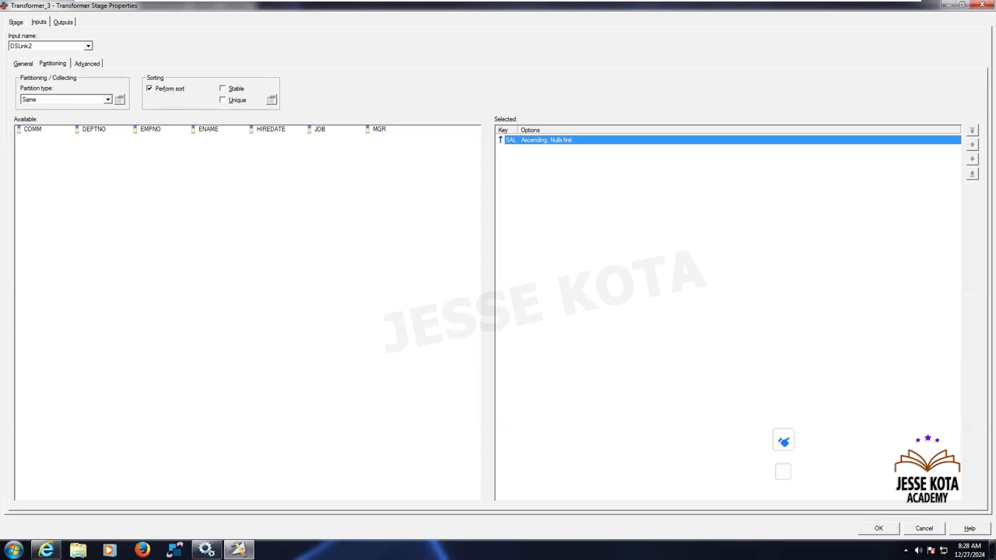
left_click(878, 528)
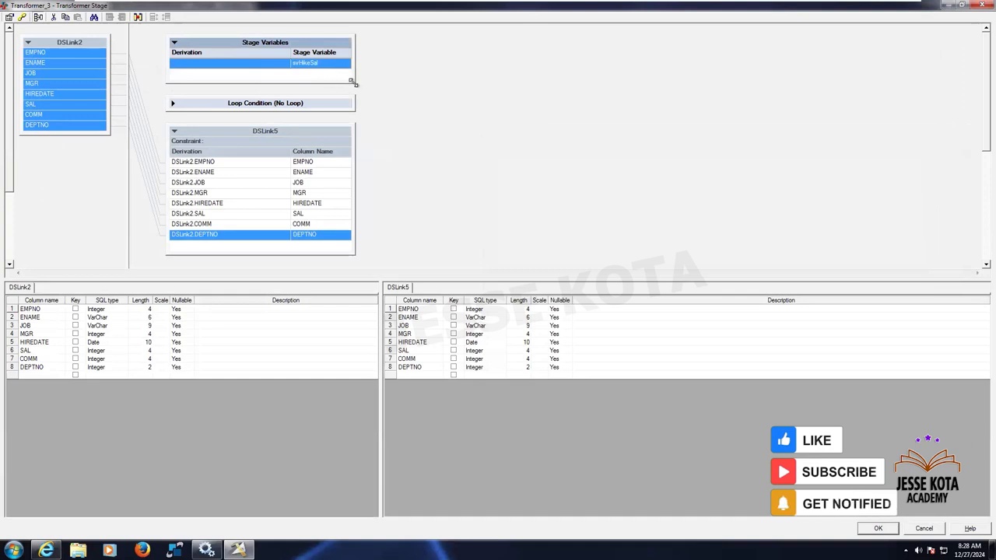
Step: Enlarge the Stage Variables table and start the svHikeSal derivation as an If Then Else with the condition DSLink2.JOB ='MANAGER'
left_click_drag(351, 82, 640, 164)
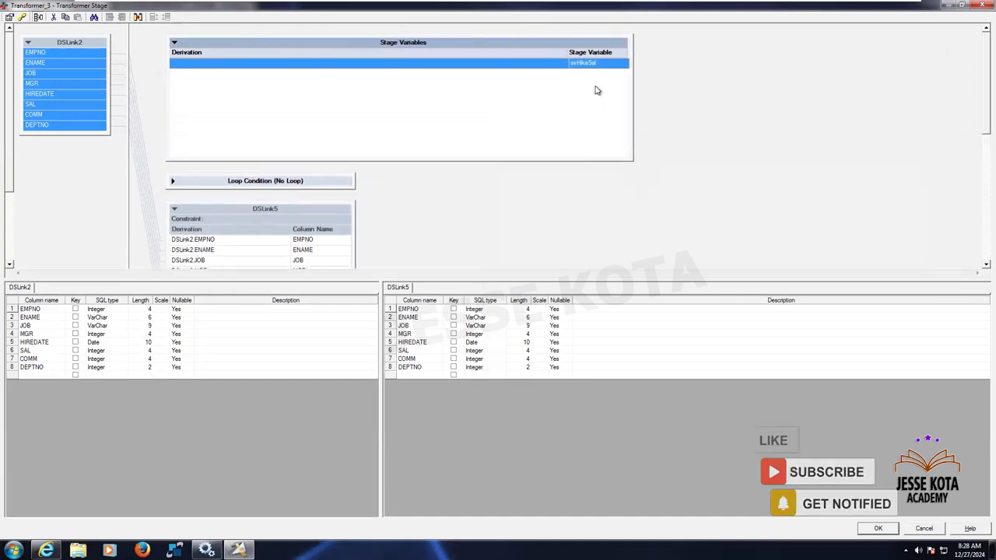
left_click_drag(573, 50, 536, 51)
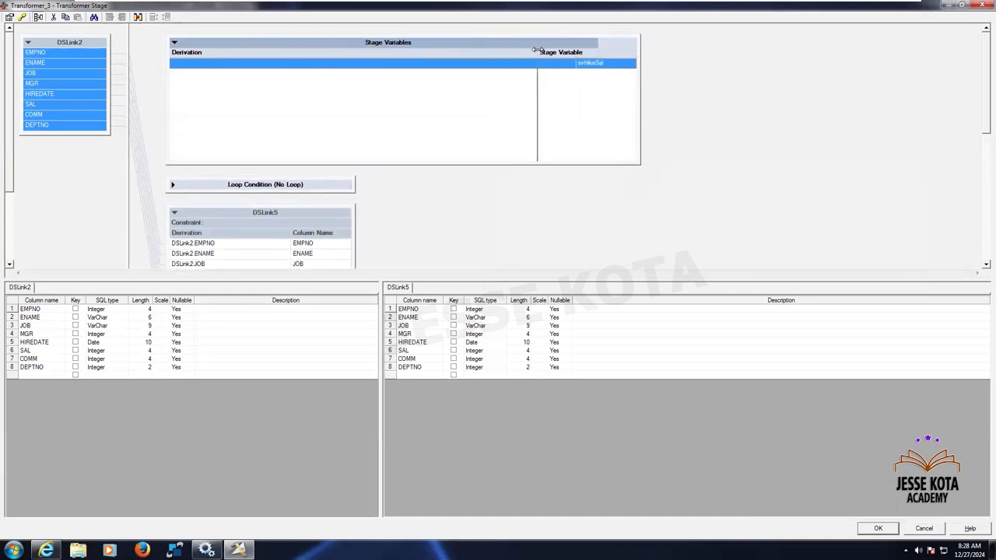
double_click(460, 66)
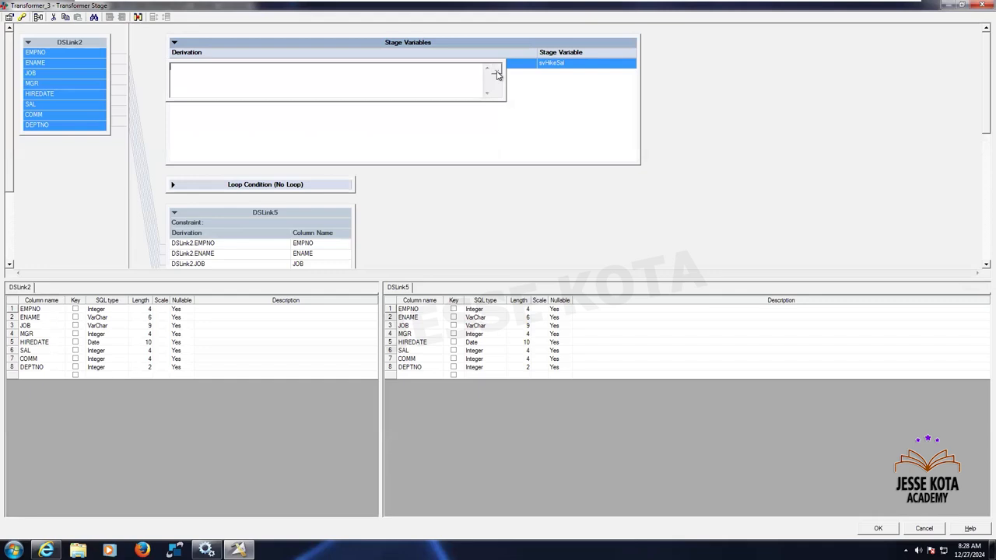
left_click(497, 74)
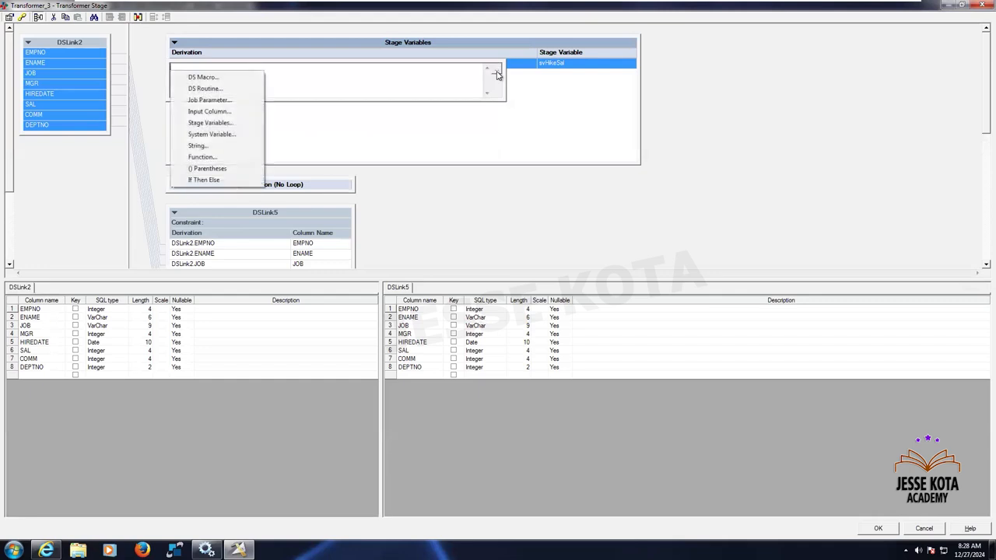
left_click(204, 179)
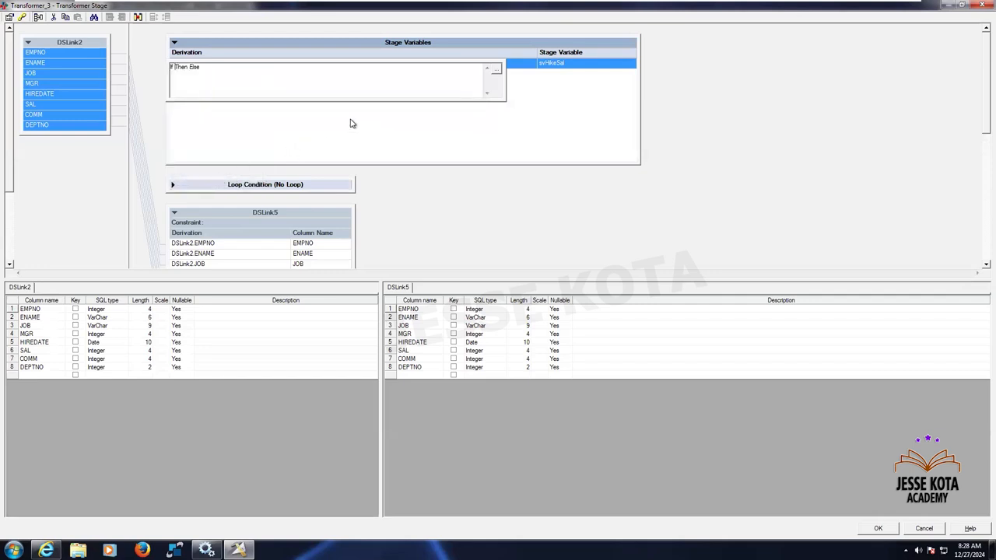
left_click(497, 70)
left_click(207, 129)
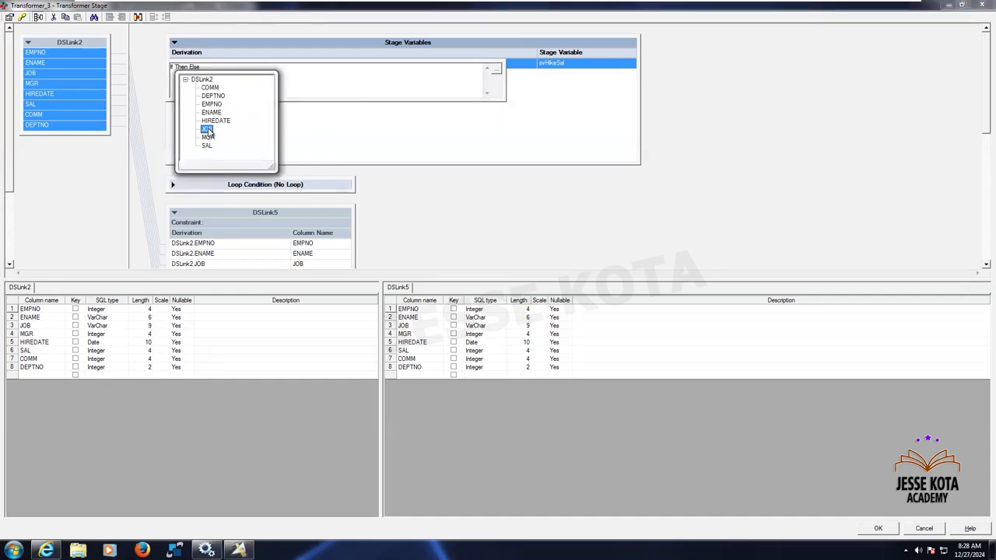
left_click(498, 70)
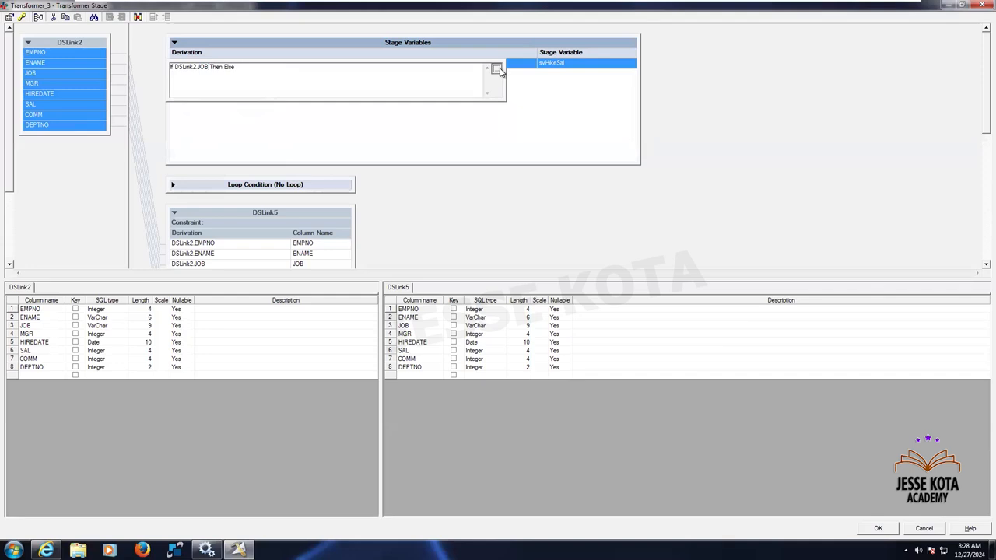
left_click(253, 76)
type("'MANAGER'")
Step: Set the Then result of the svHikeSal MANAGER condition to DSLink2.SAL *0.1
left_click(496, 70)
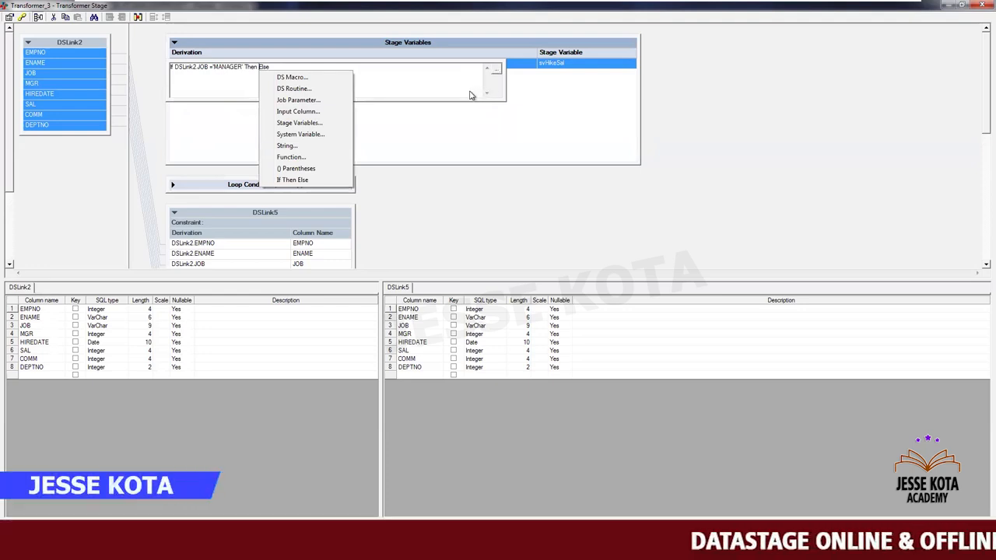
left_click(322, 113)
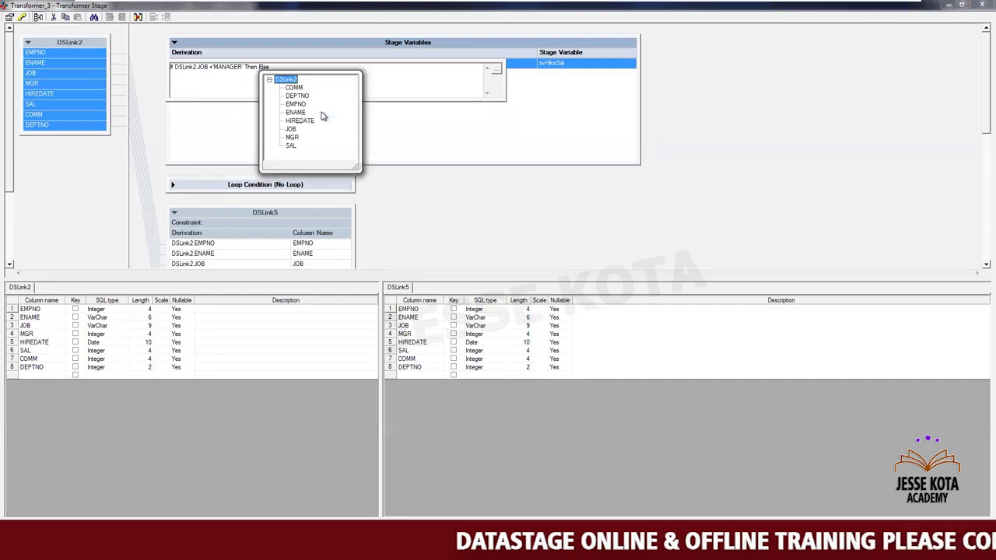
left_click(290, 145)
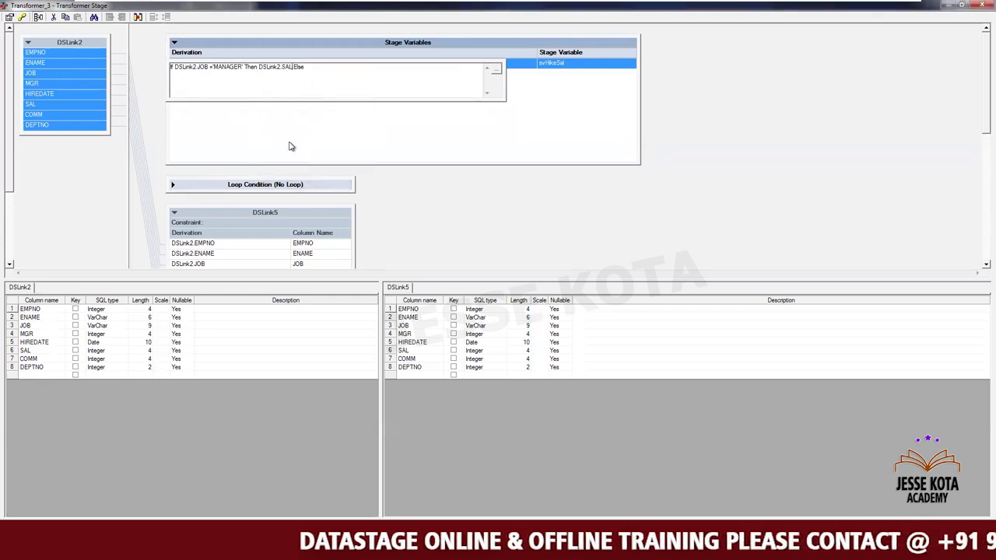
left_click(496, 70)
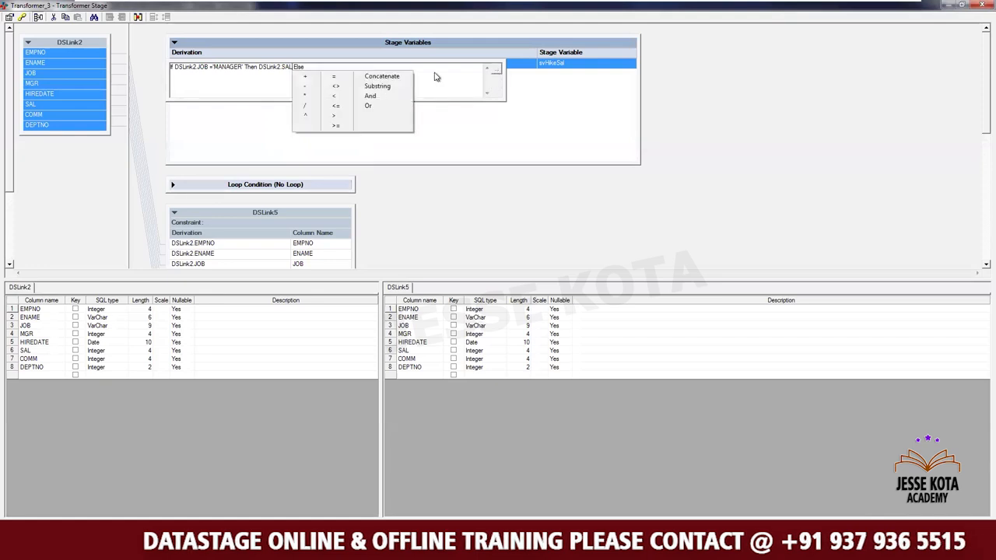
left_click(307, 97)
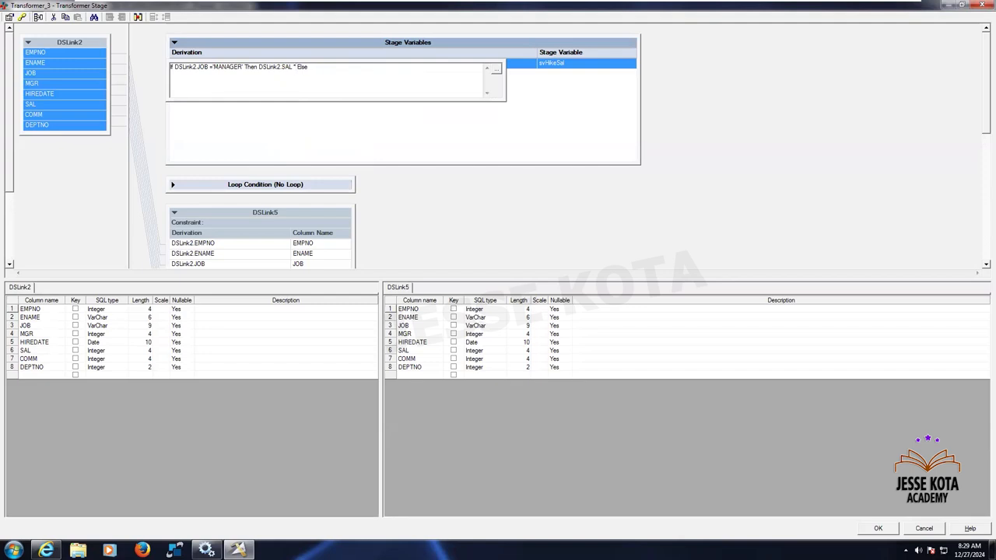
type("0.1")
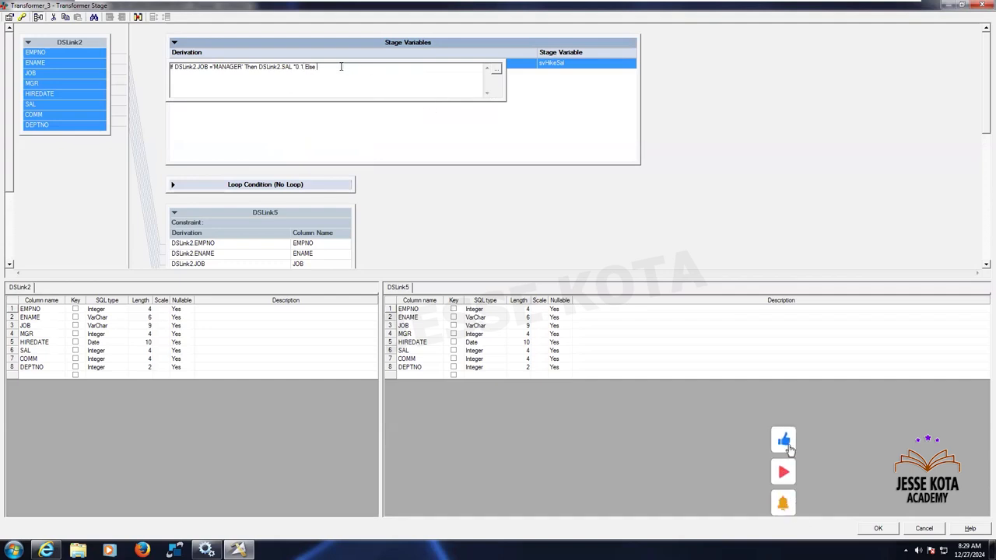
Step: Nest a second If Then Else in the svHikeSal Else branch that returns 0 when DSLink2.JOB ='PRESIDENT'
left_click(496, 70)
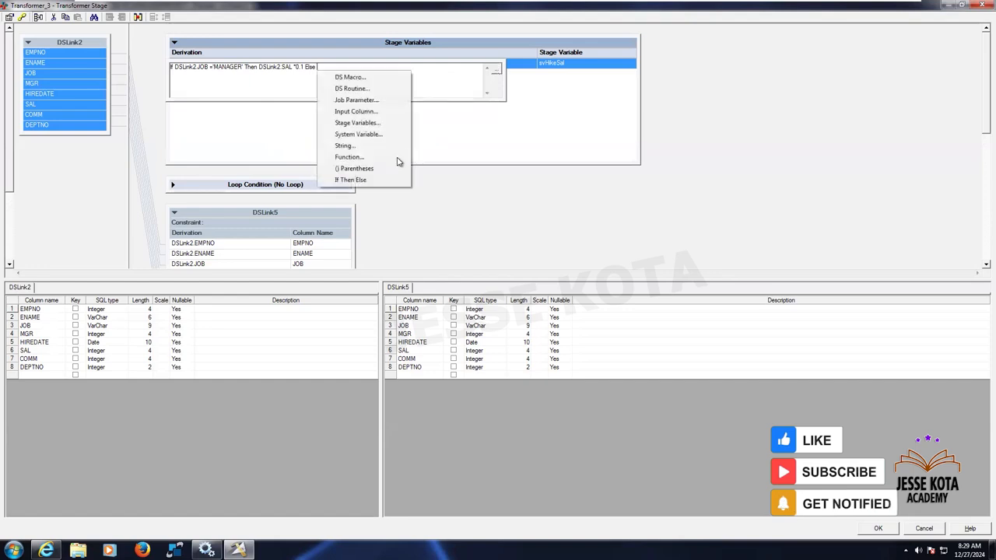
left_click(350, 180)
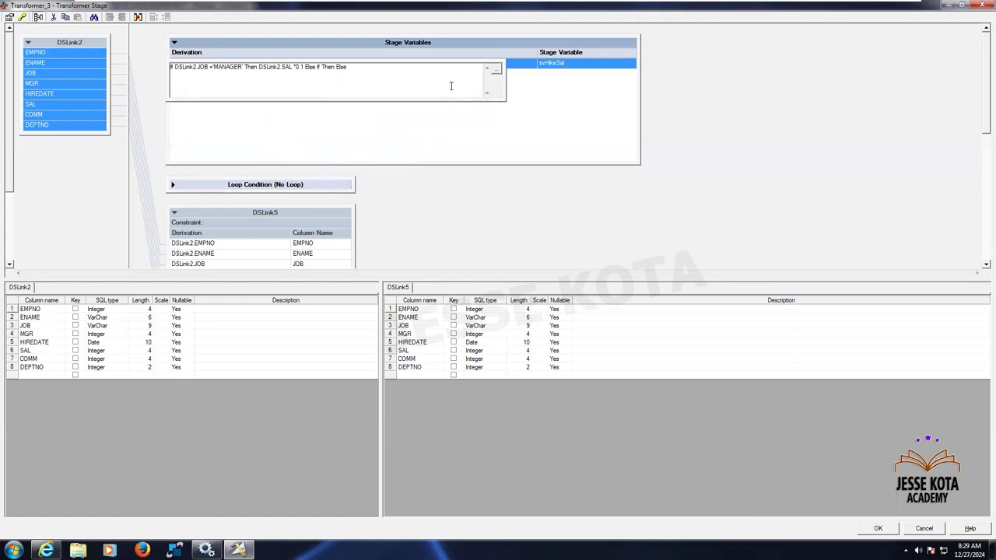
left_click(496, 70)
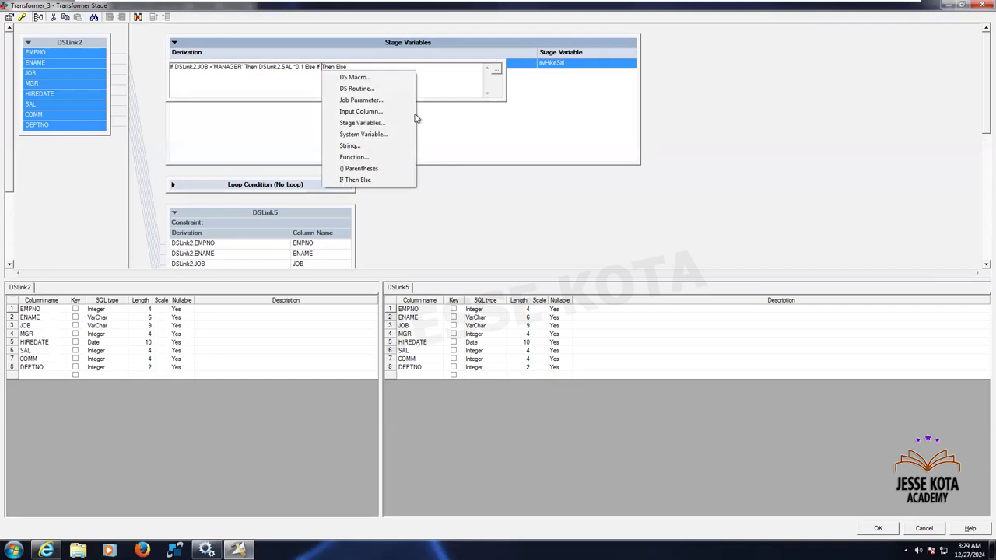
left_click(375, 111)
double_click(355, 130)
left_click(496, 71)
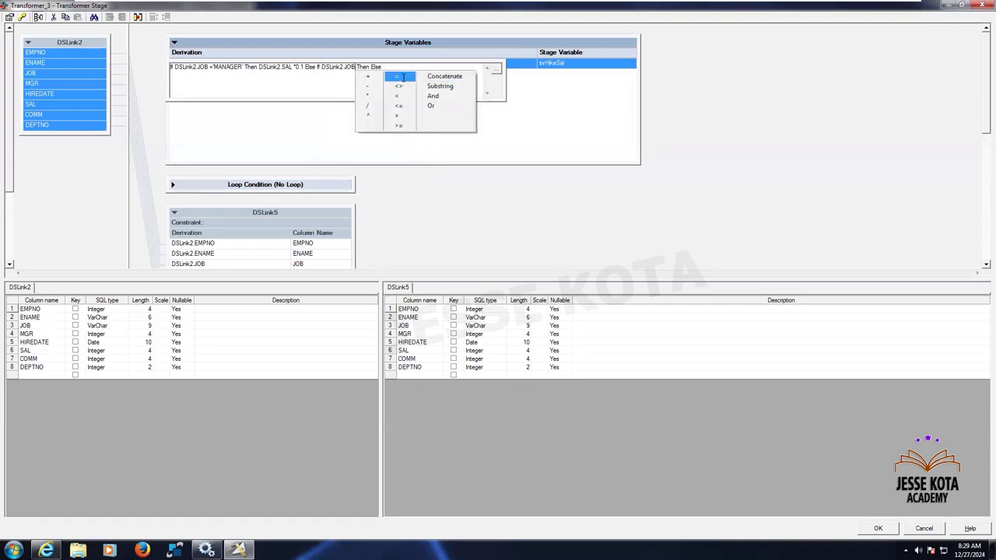
left_click(397, 76)
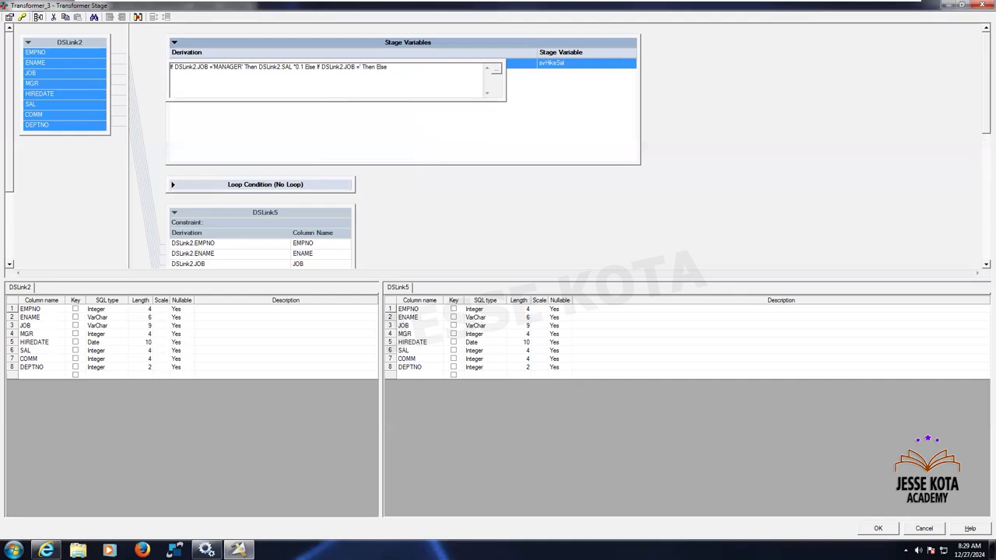
type("'PRESIDENT'")
Step: Check the hike percentages in the Running_Notes_Dec2024 document, return to DataStage and complete the svHikeSal derivation with a final Else result of DSLink2.SAL *0.2
mouse_move(840, 5)
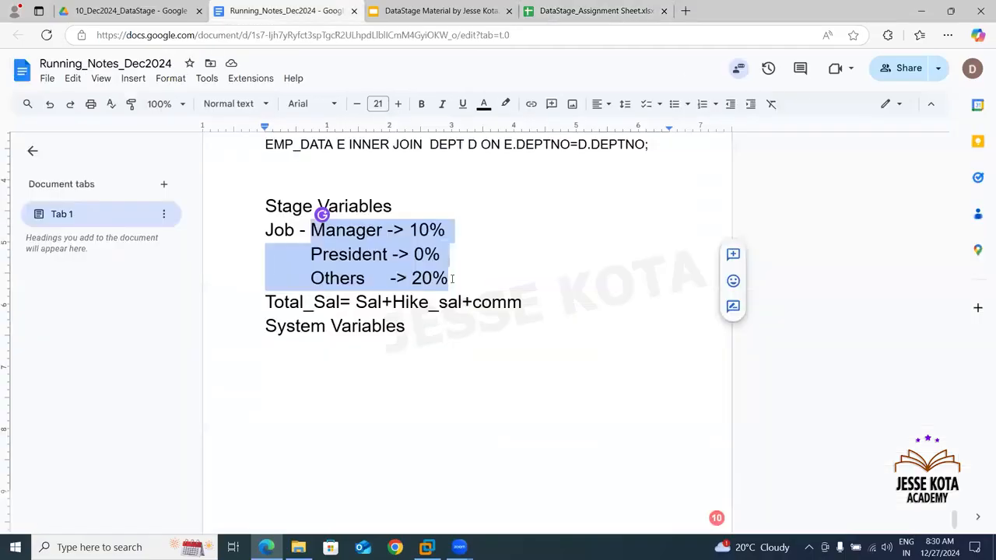
key("Right")
left_click(426, 547)
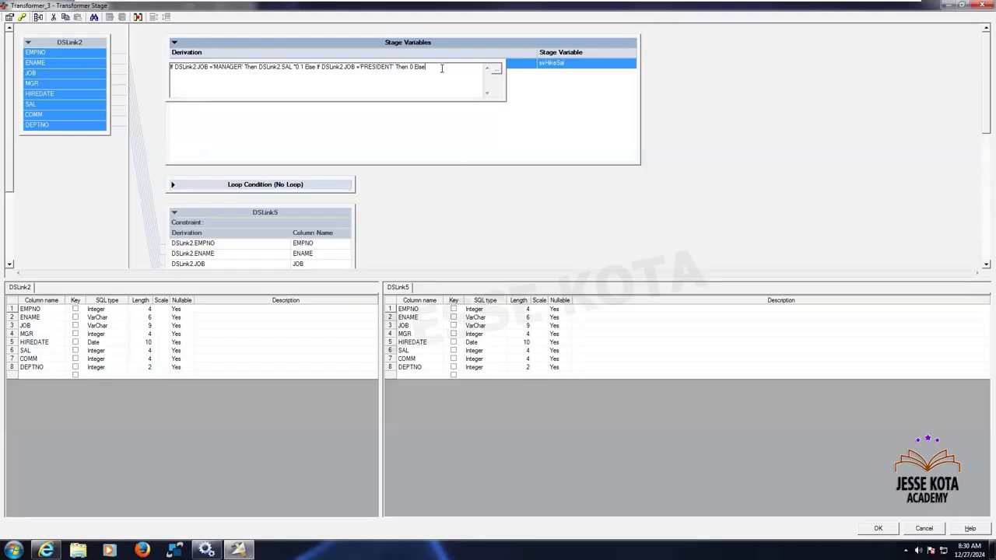
left_click(496, 69)
left_click(476, 112)
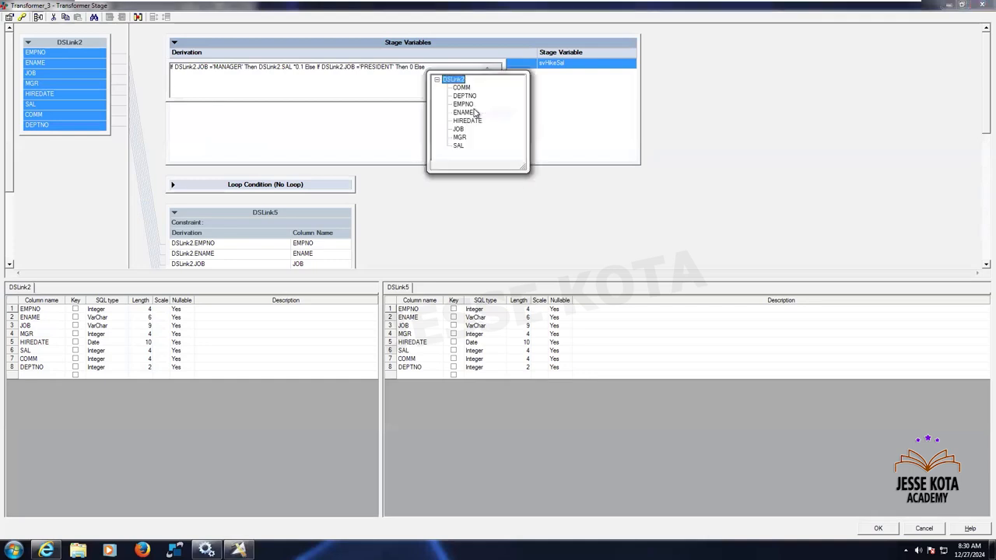
left_click(459, 146)
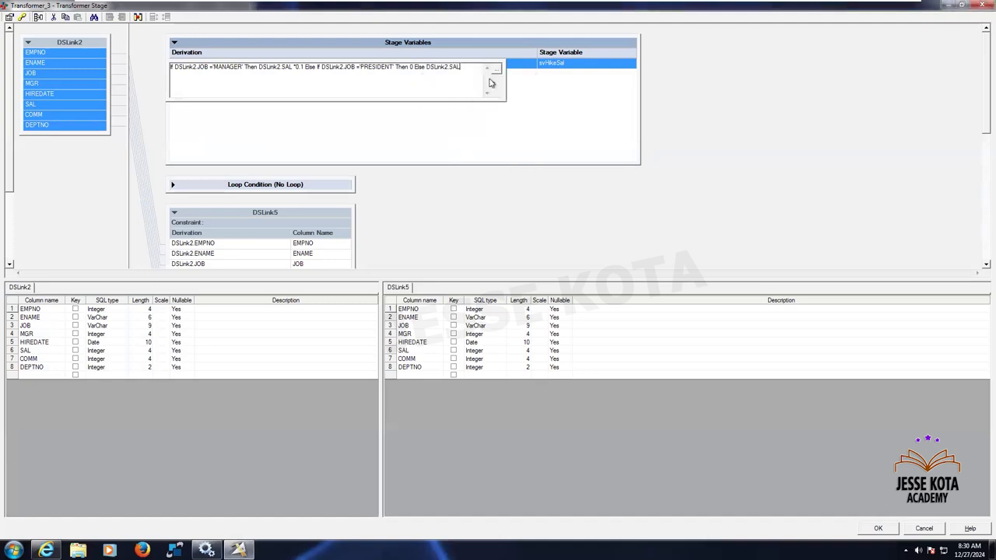
left_click(494, 68)
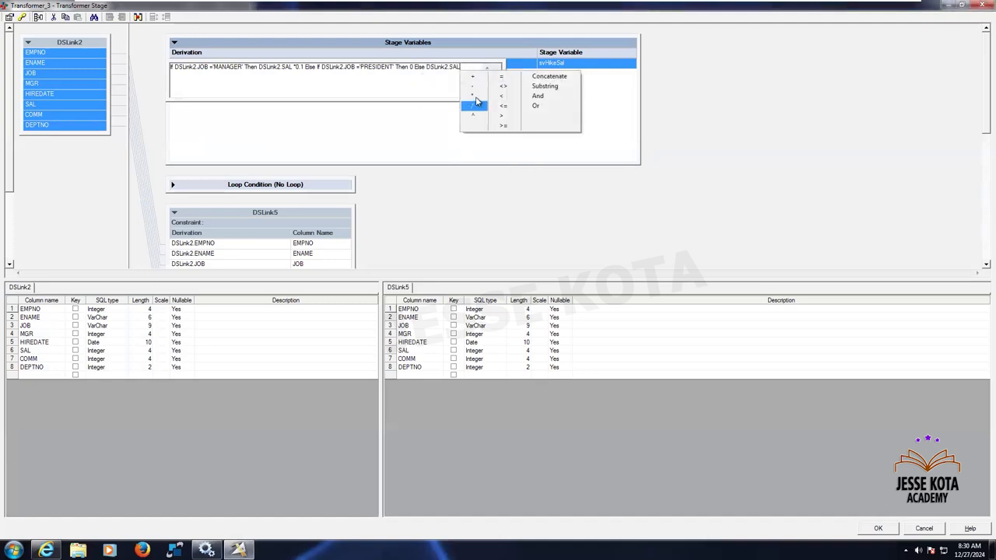
left_click(476, 96)
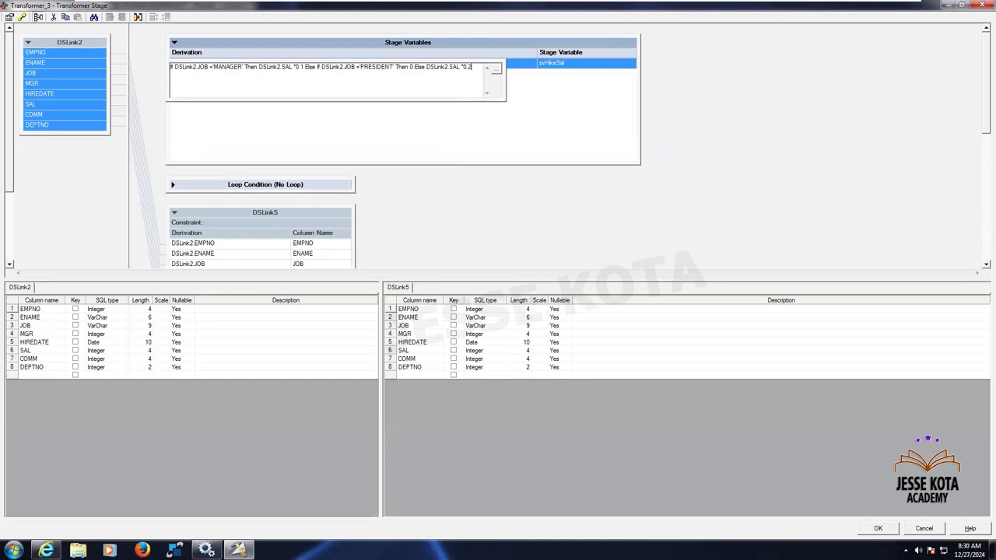
left_click(734, 111)
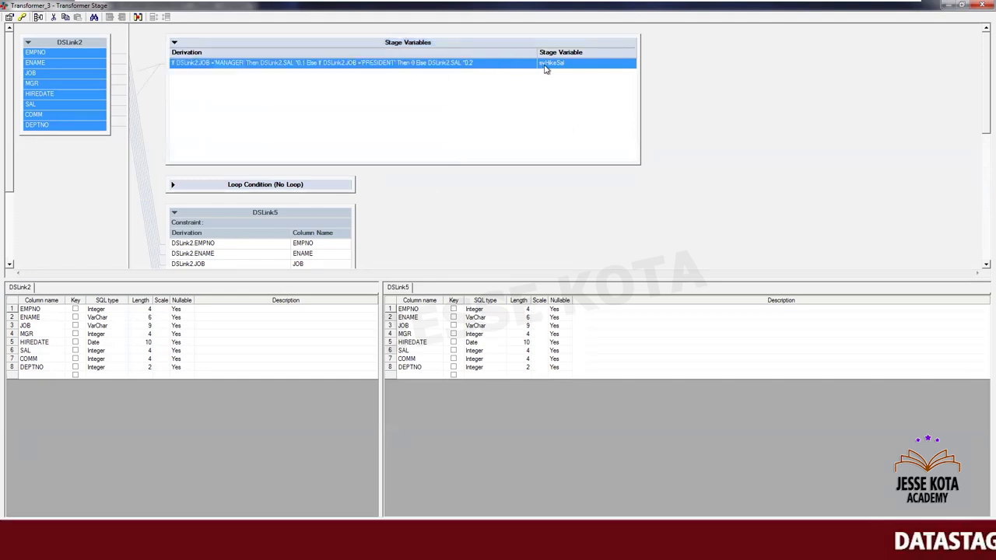
Step: Add an output column named HIKE_SAL after DEPTNO in the DSLink5 column definitions
scroll(966, 269, "down", 1)
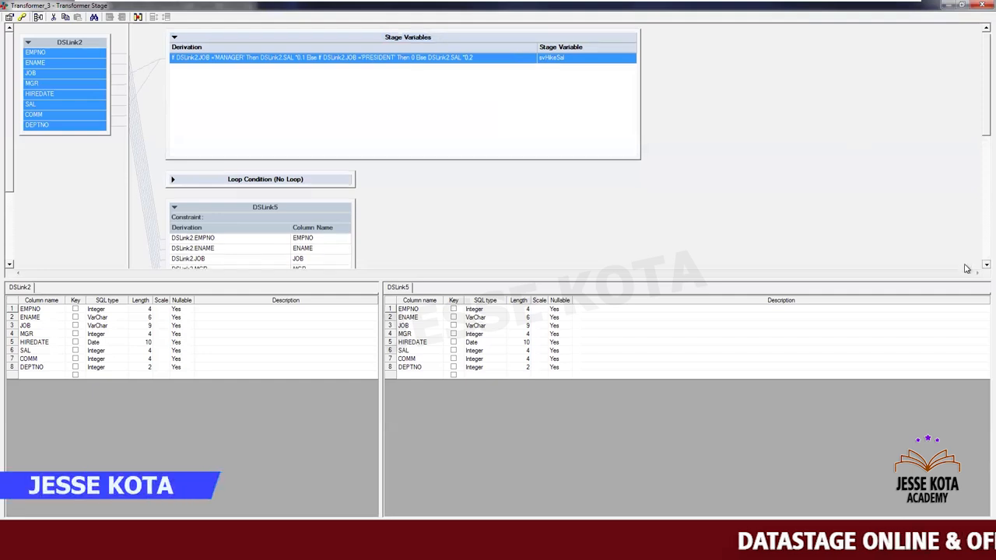
scroll(965, 268, "down", 6)
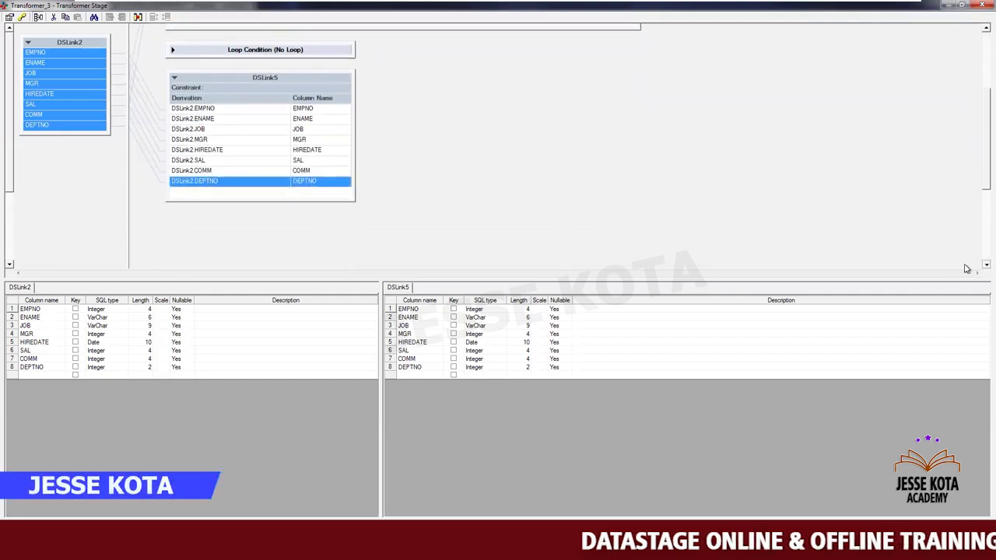
left_click(417, 376)
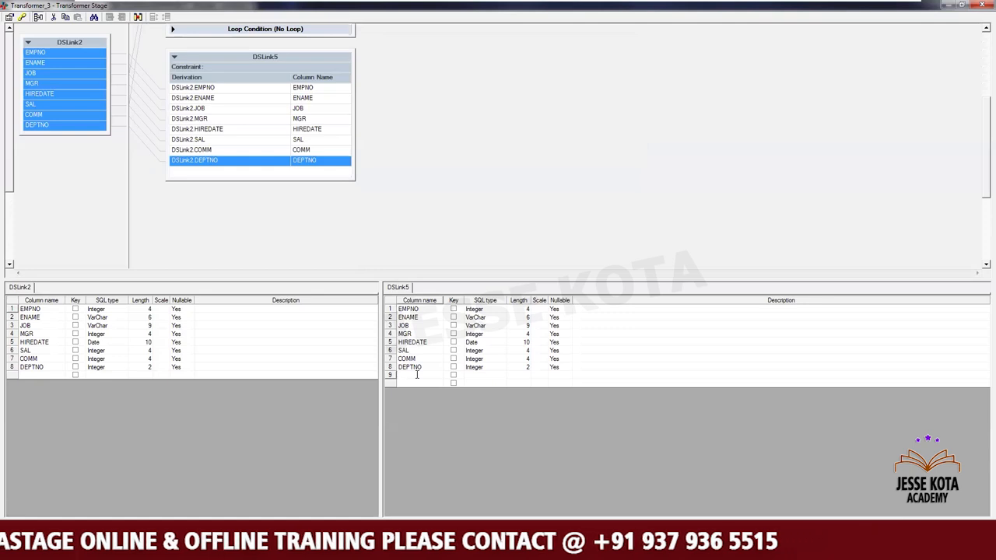
type("TO")
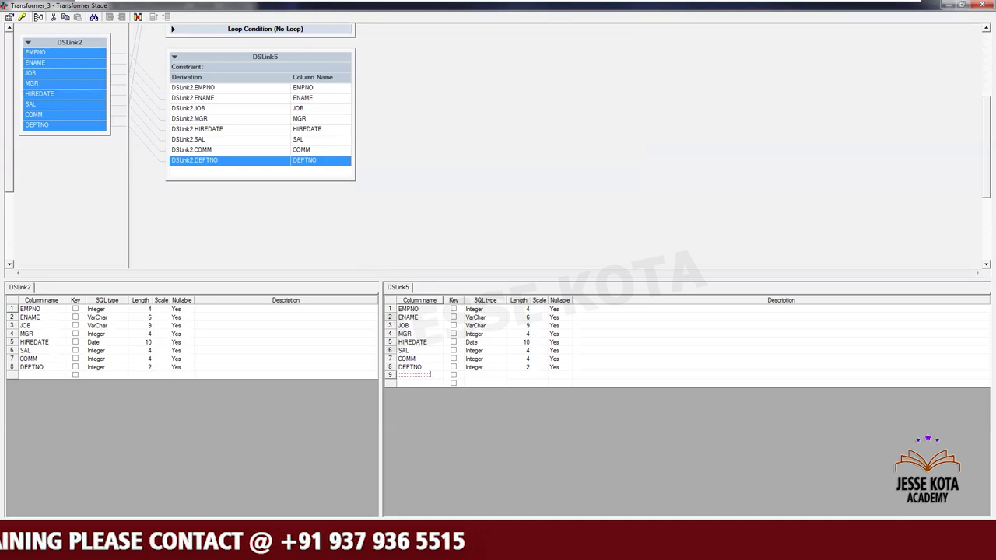
type("HIK")
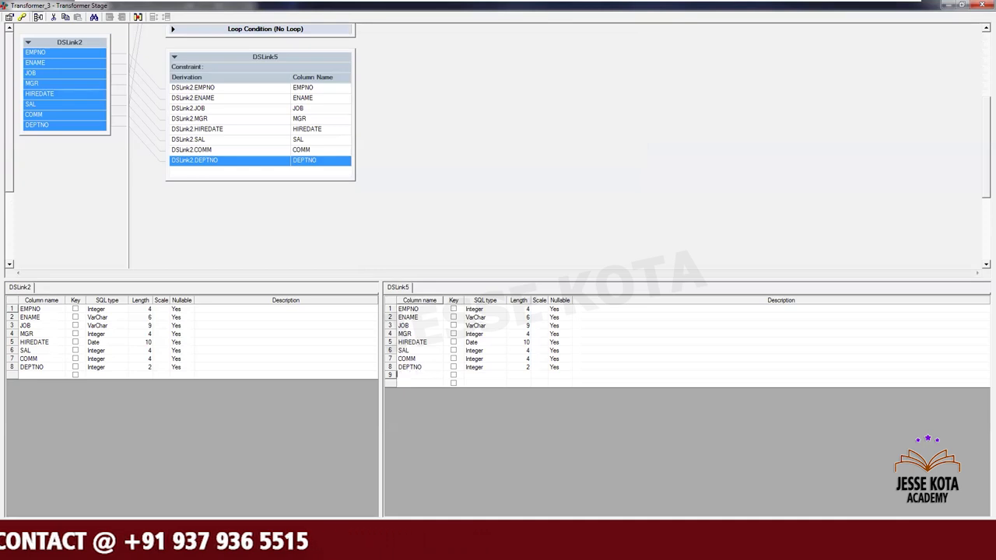
type("E_SA")
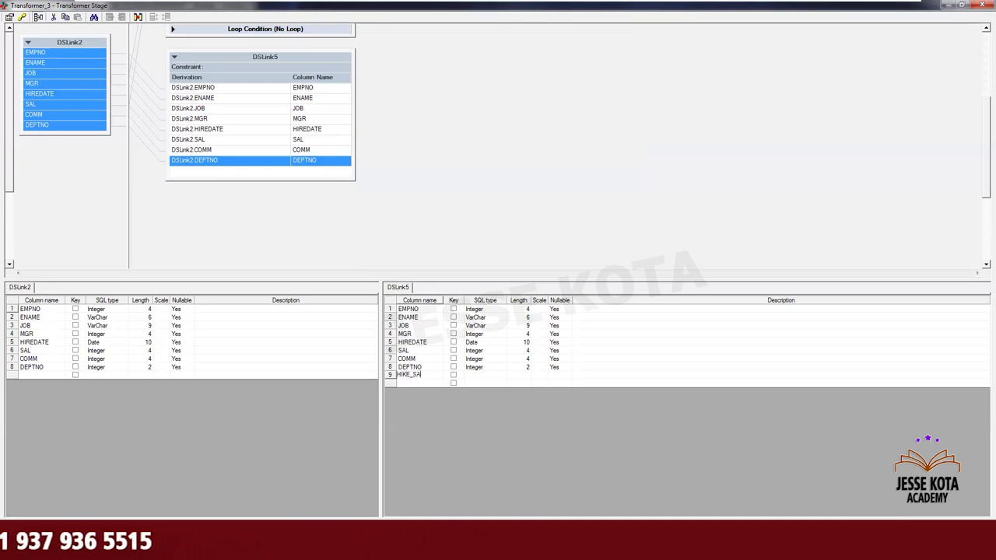
type("L")
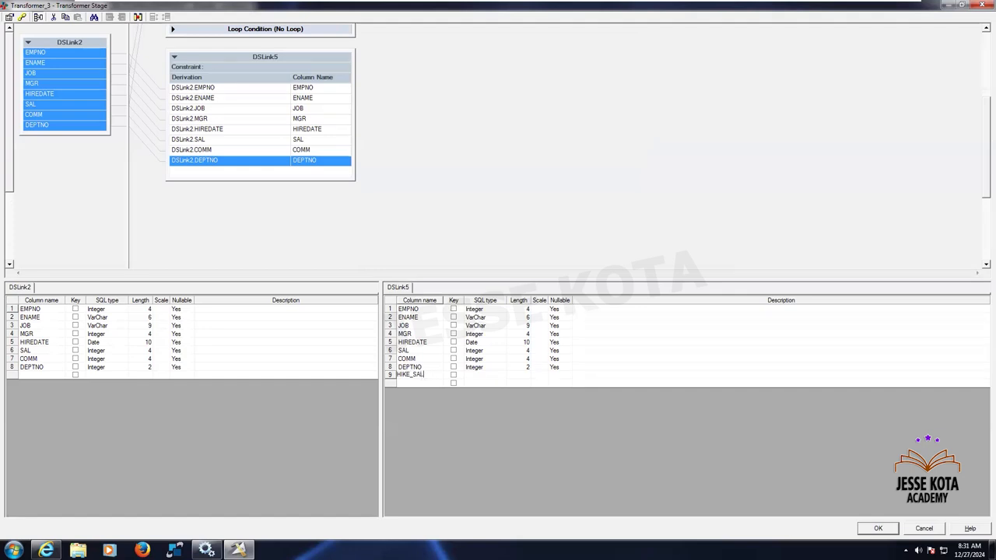
key("Return")
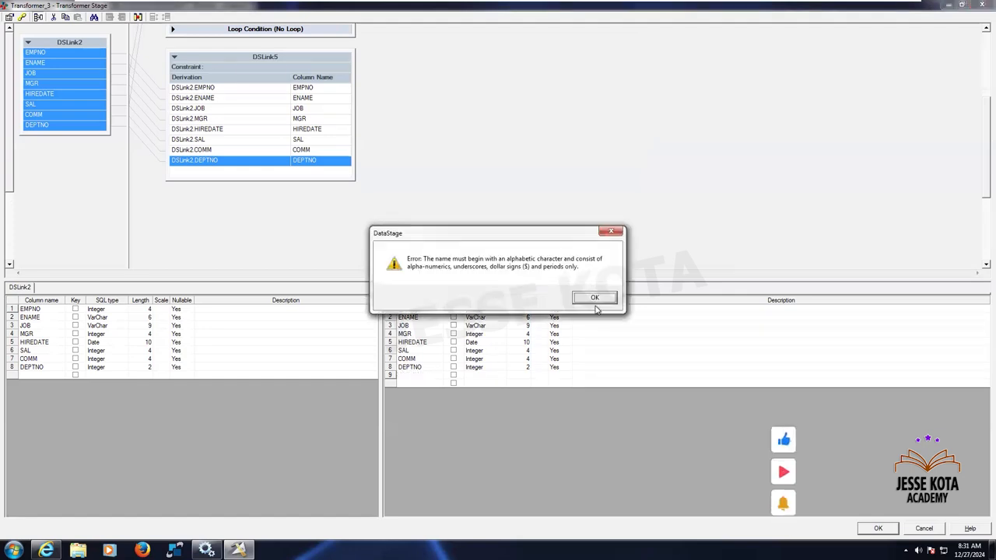
left_click(605, 300)
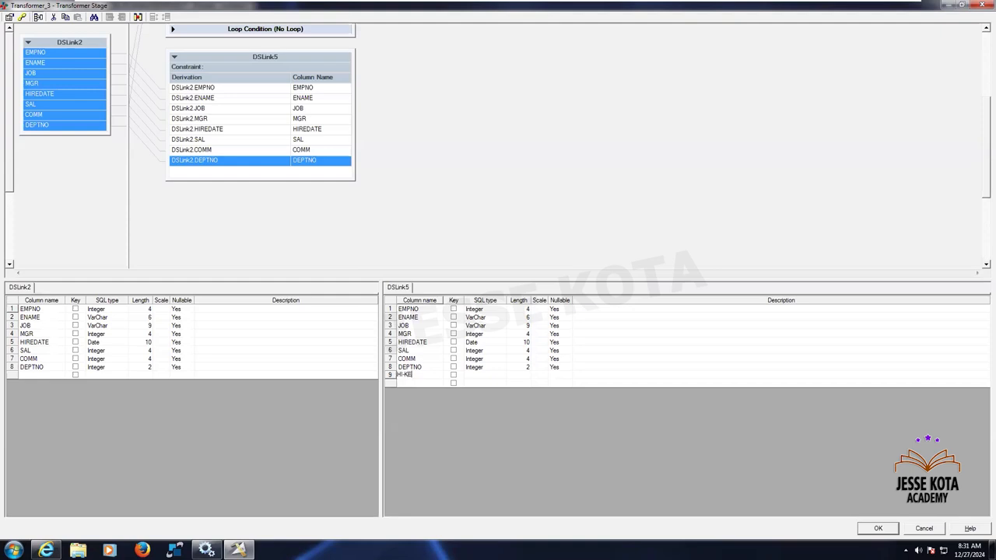
left_click(427, 381)
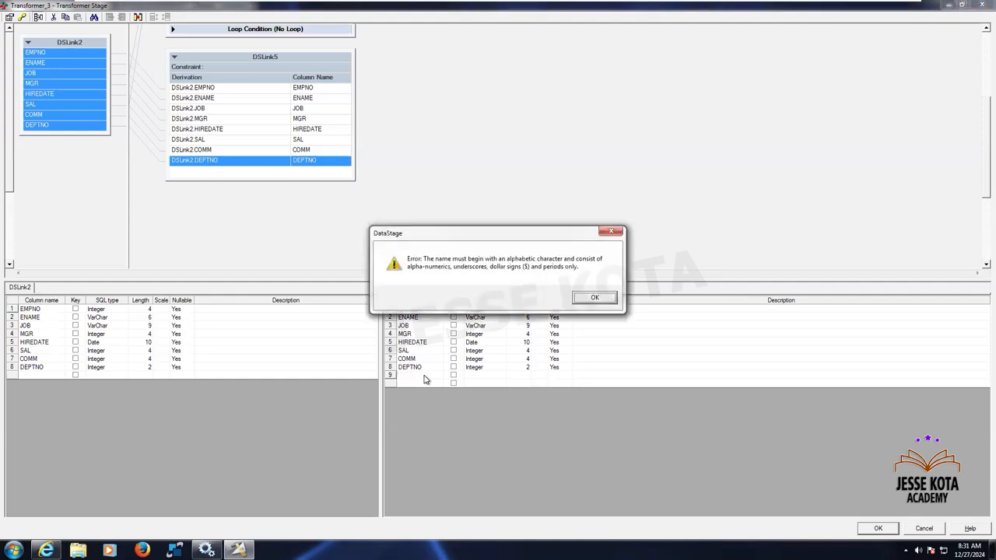
left_click(592, 298)
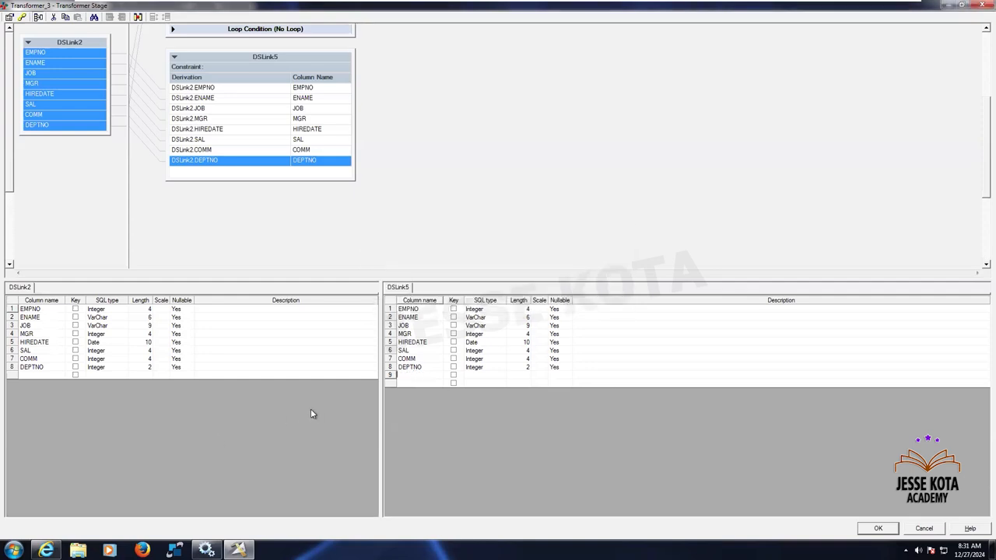
type("HIKE_SAL")
key("Return")
key("Tab")
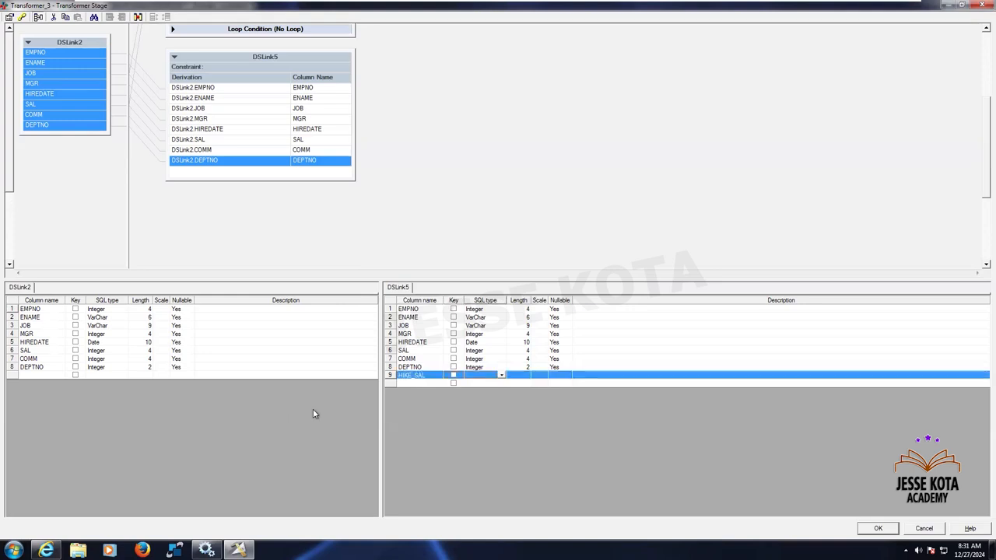
Step: Define the HIKE_SAL output column as Decimal with length 7, scale 2 and Nullable set to Yes
type("d")
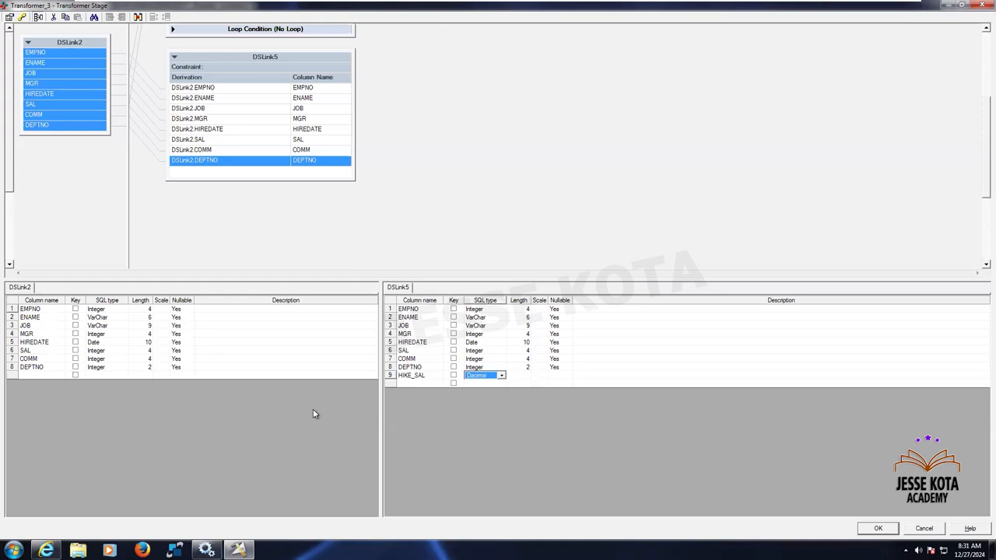
key("Return")
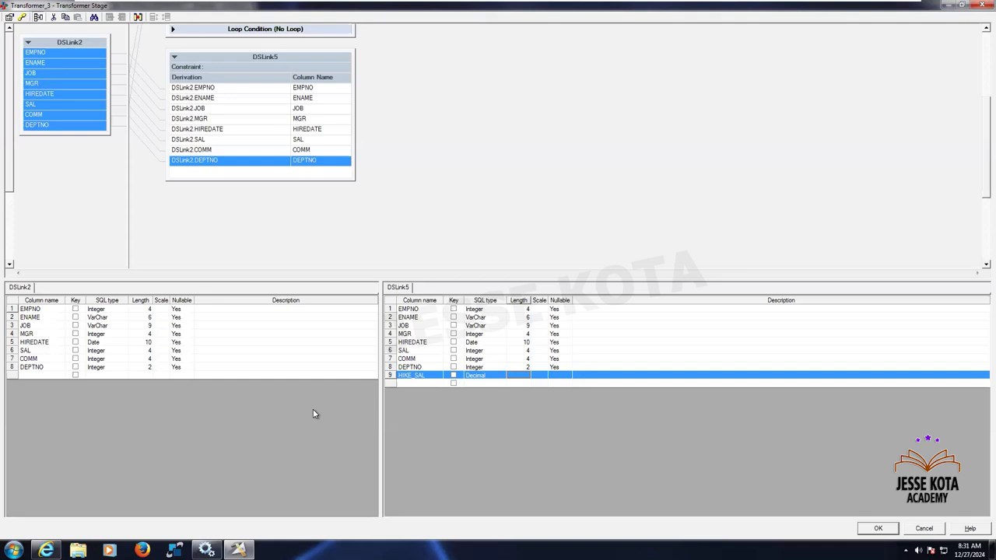
type("7")
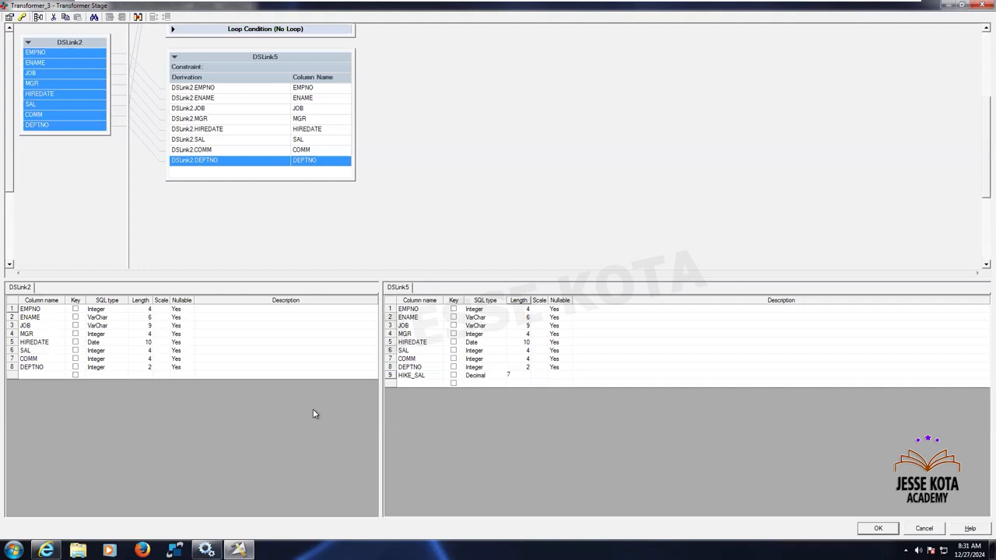
key("Tab")
type("2")
key("Tab")
key("y")
key("Return")
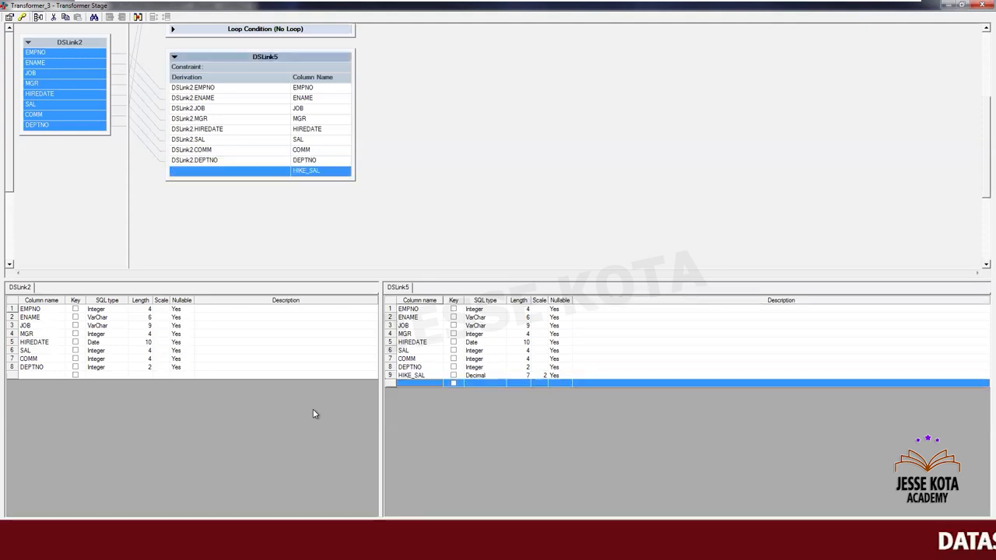
Step: Add an output column named TOTAL_SAL to DSLink5 as Decimal with length 8 and scale 2
type("TOT")
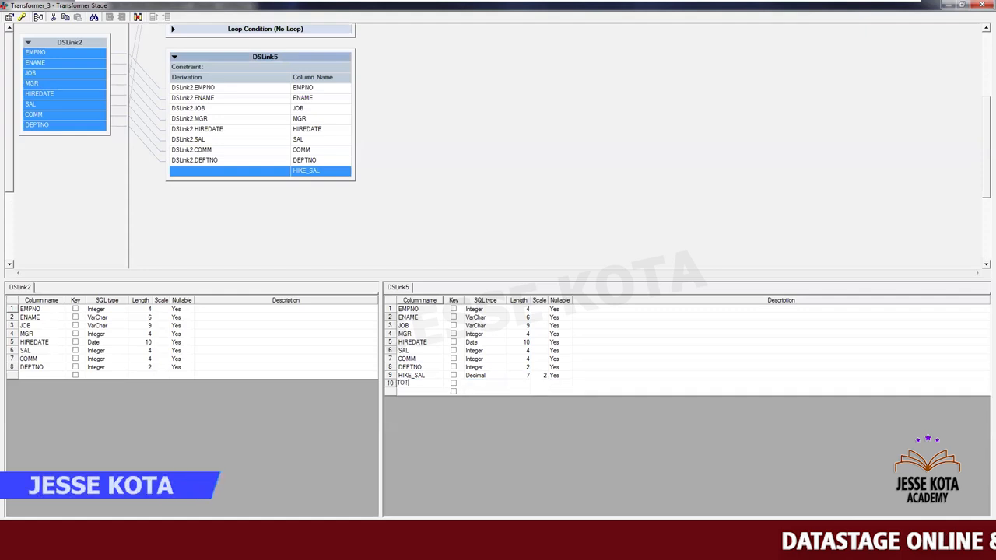
type("AL_SAL")
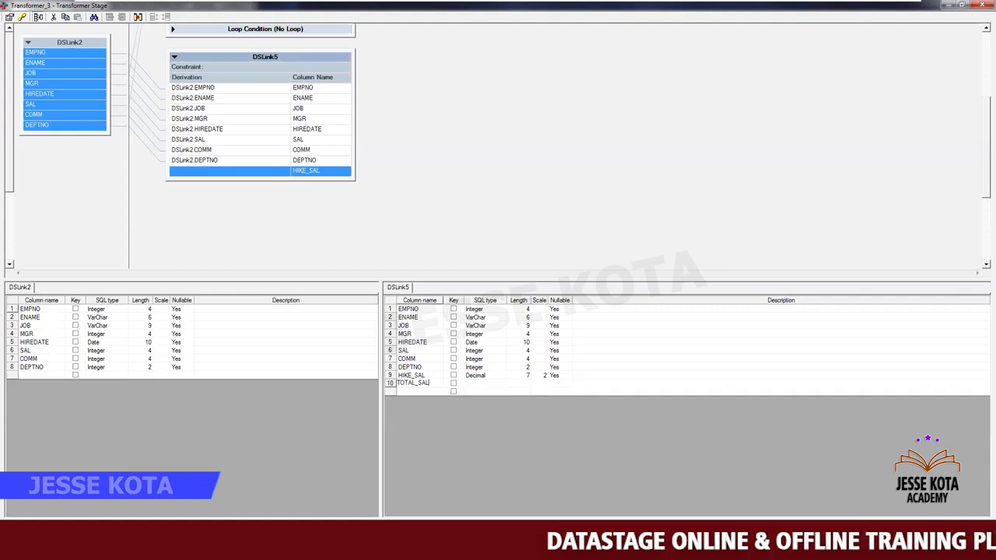
key("Return")
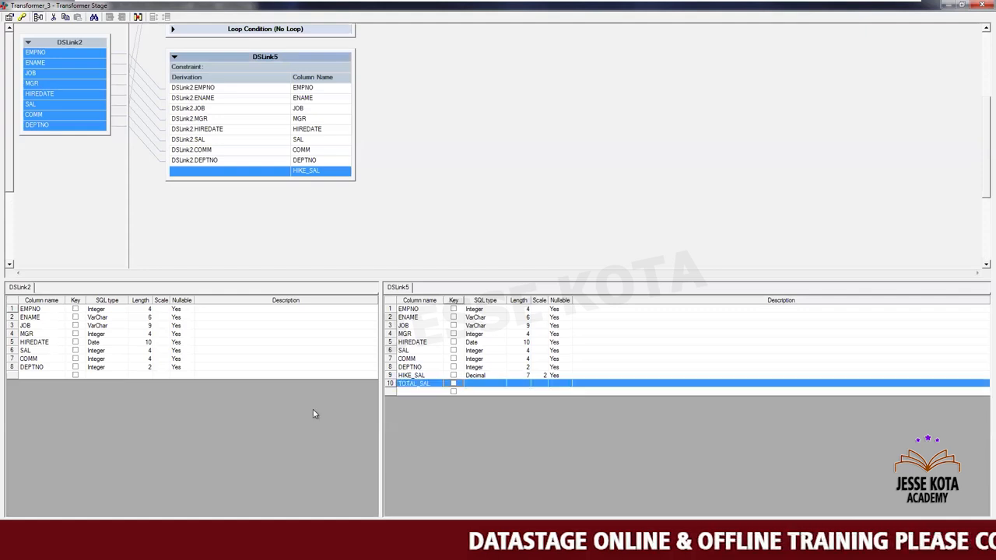
key("Tab")
key("Tab")
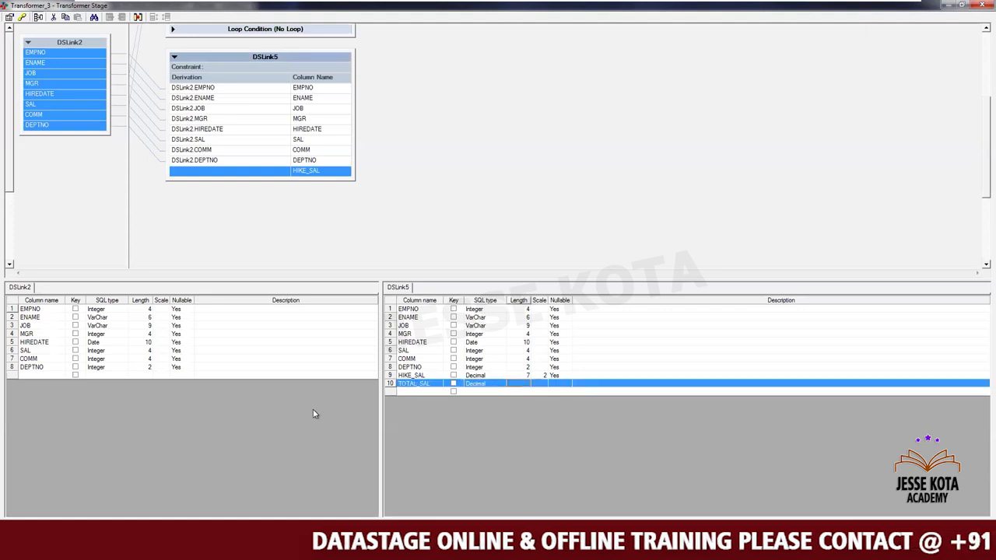
type("8")
key("Tab")
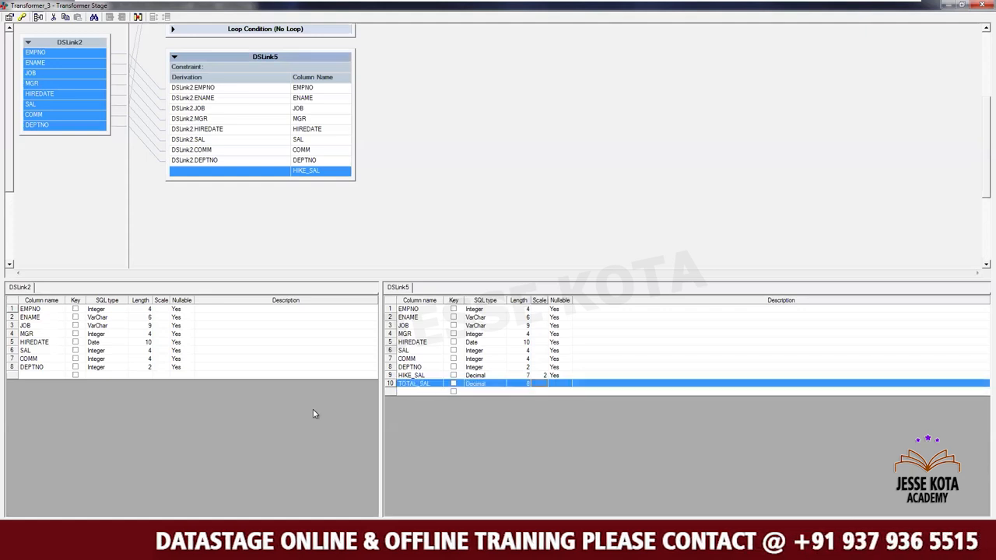
key("Return")
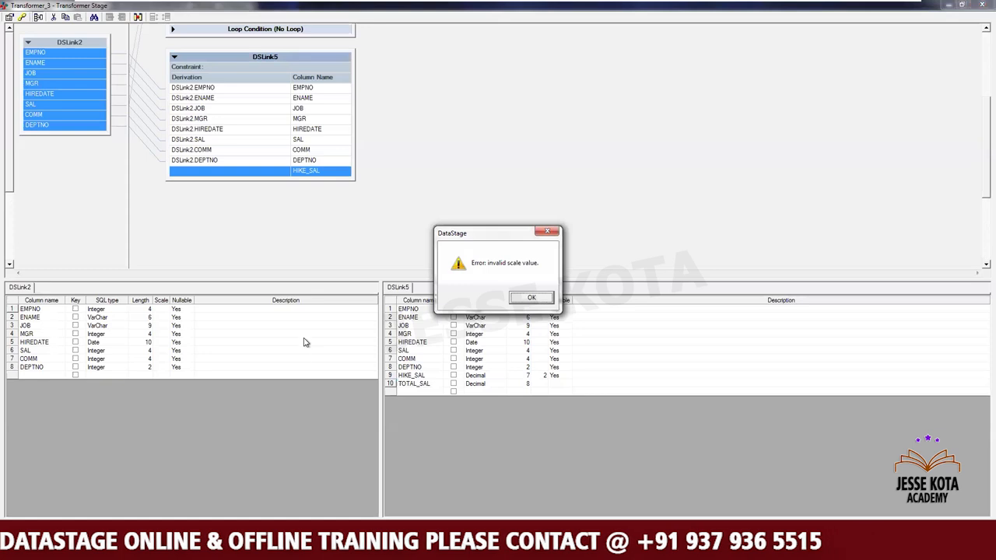
left_click(532, 299)
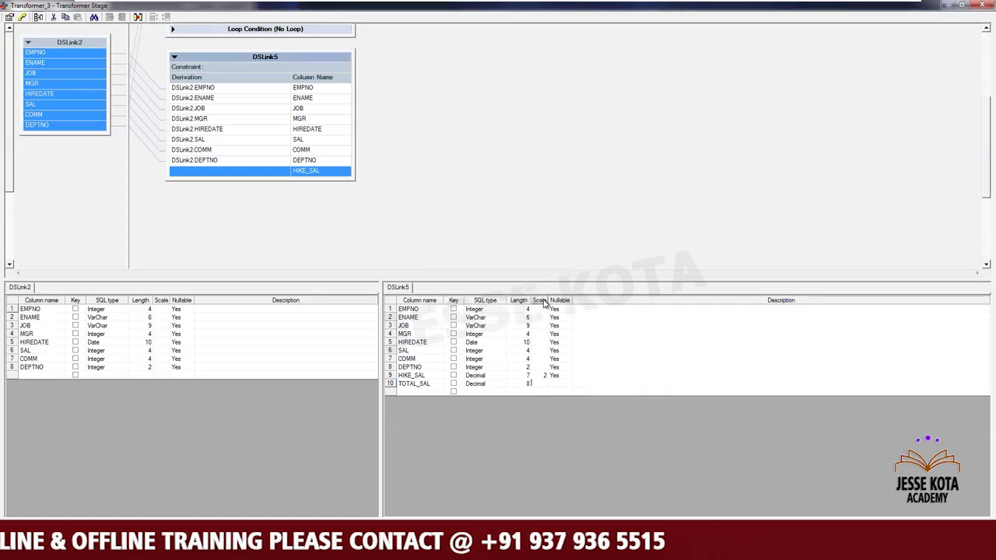
type("2")
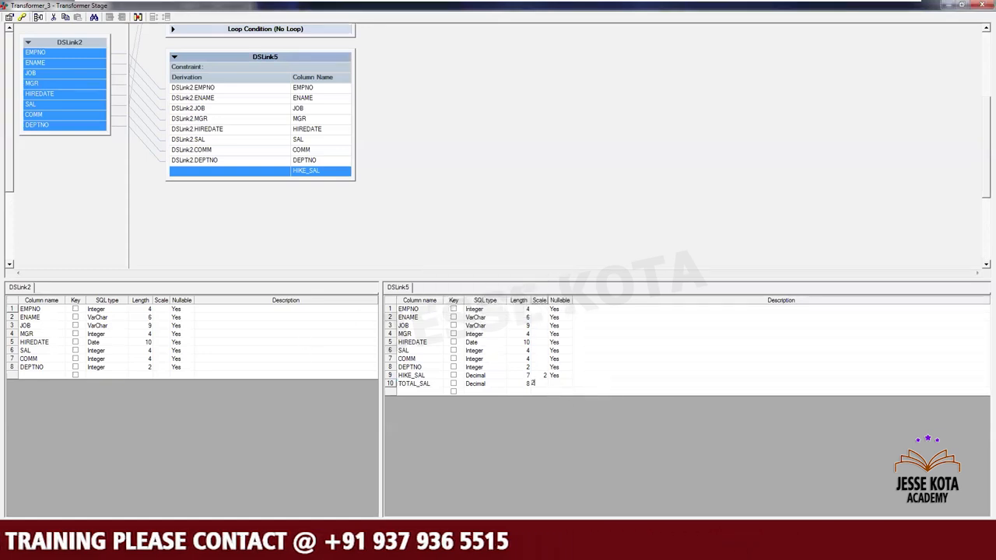
key("Return")
key("Return")
key("Return")
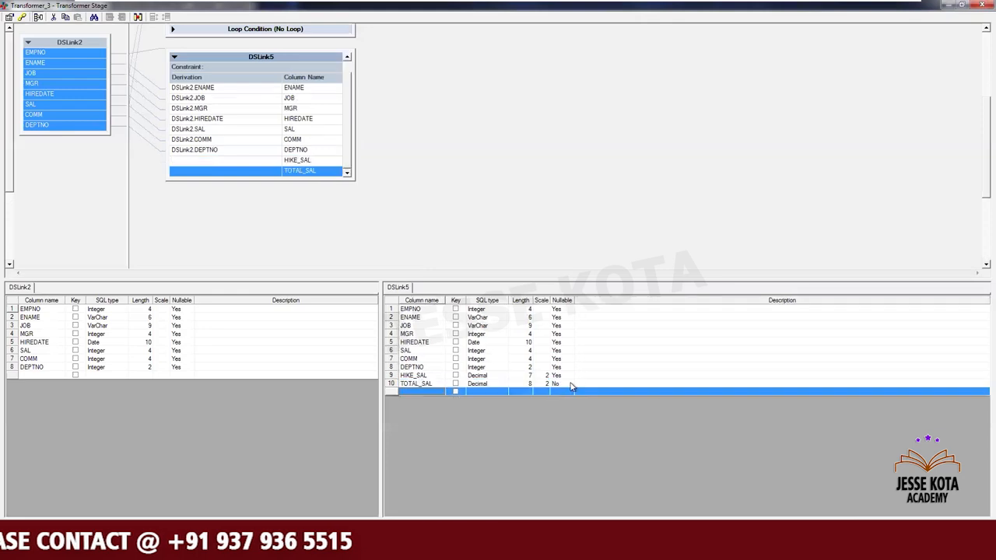
Step: Set Nullable to Yes for the TOTAL_SAL output column
left_click(570, 384)
key("y")
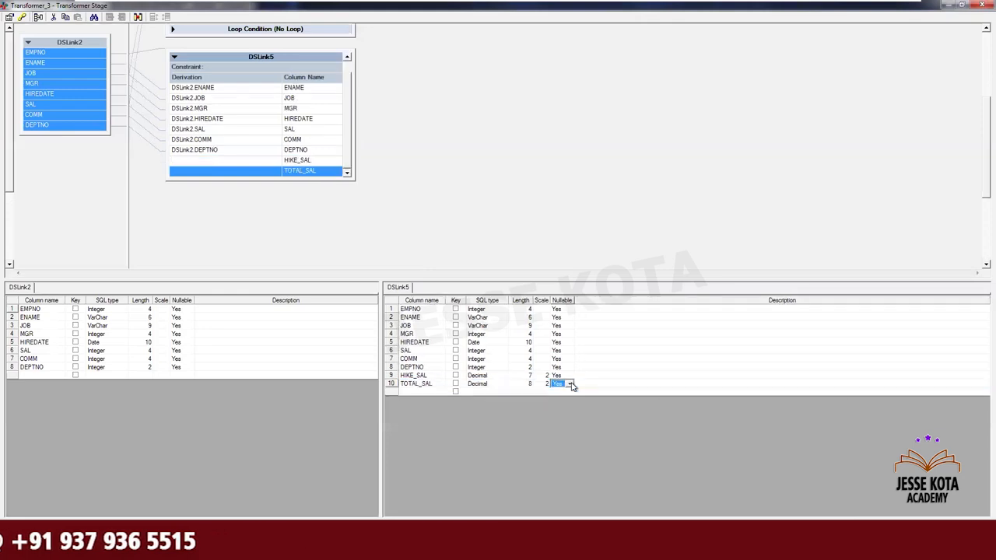
key("Return")
key("Return")
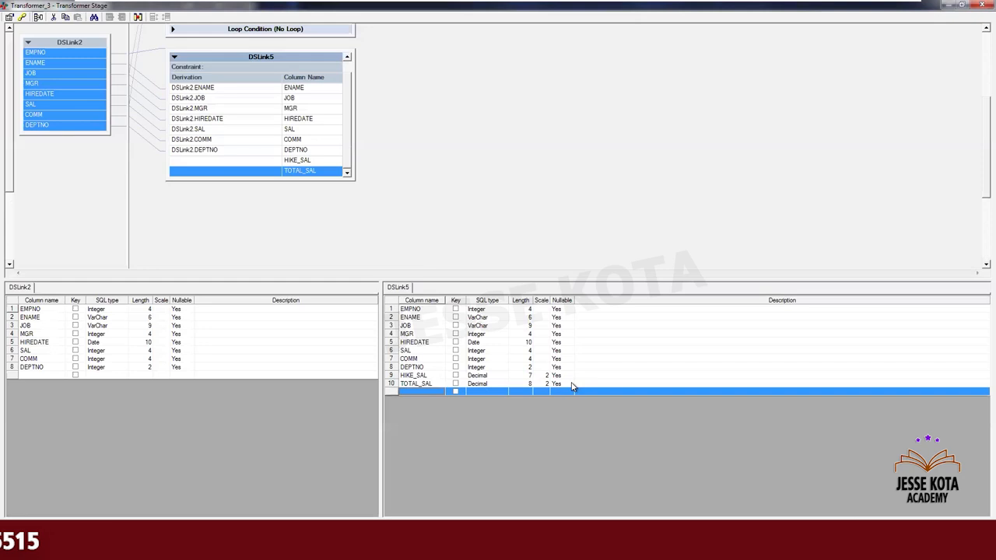
Step: Set Nullable to No for both the HIKE_SAL and TOTAL_SAL output columns
left_click(559, 375)
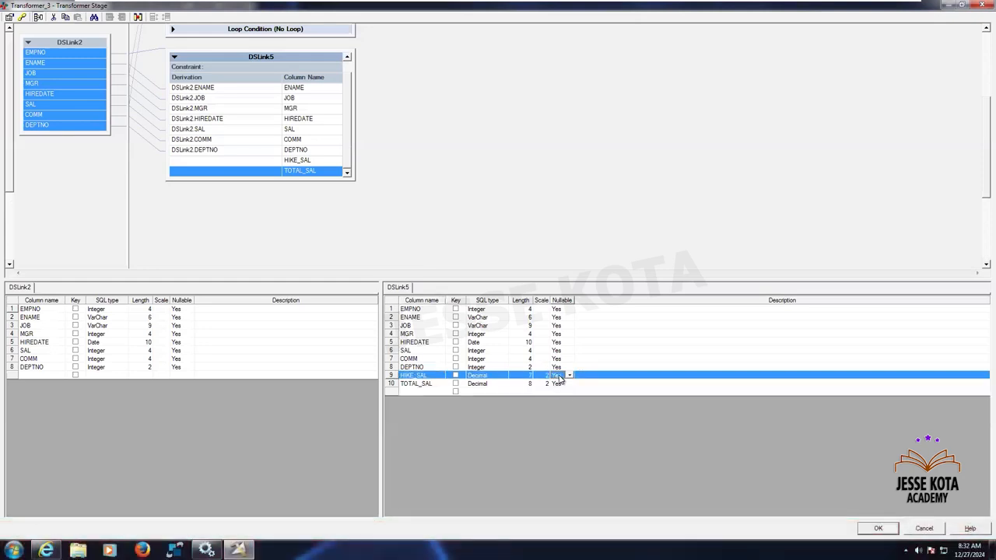
left_click(559, 376)
left_click(562, 387)
key("n")
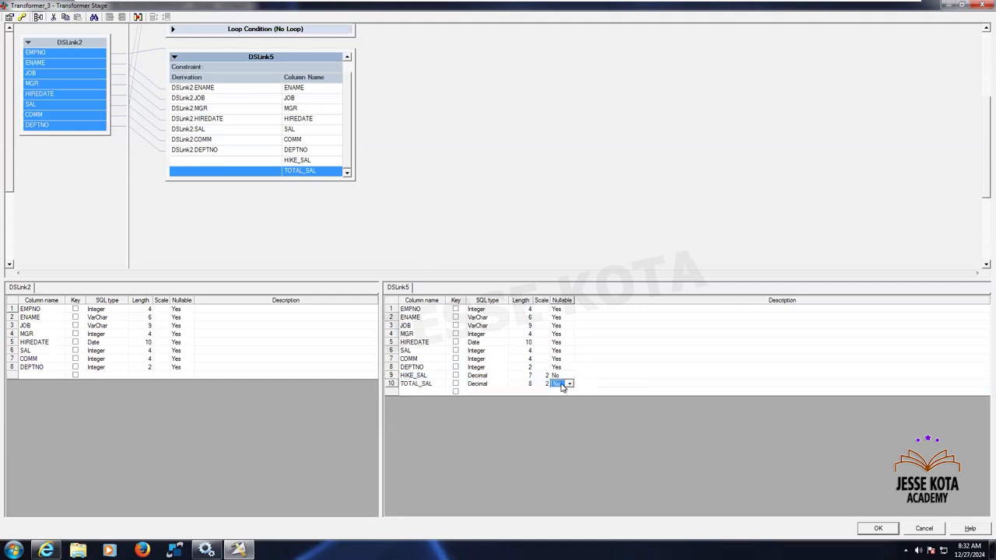
left_click(414, 394)
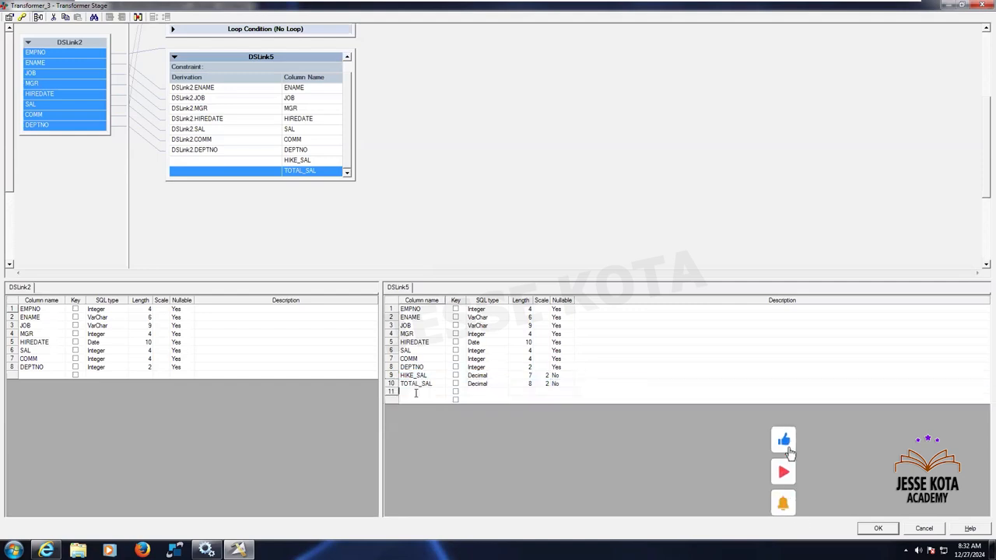
Step: Enlarge the DSLink5 mapping table to fit all its output columns and narrow its Derivation column
left_click(272, 162)
left_click_drag(353, 179, 412, 226)
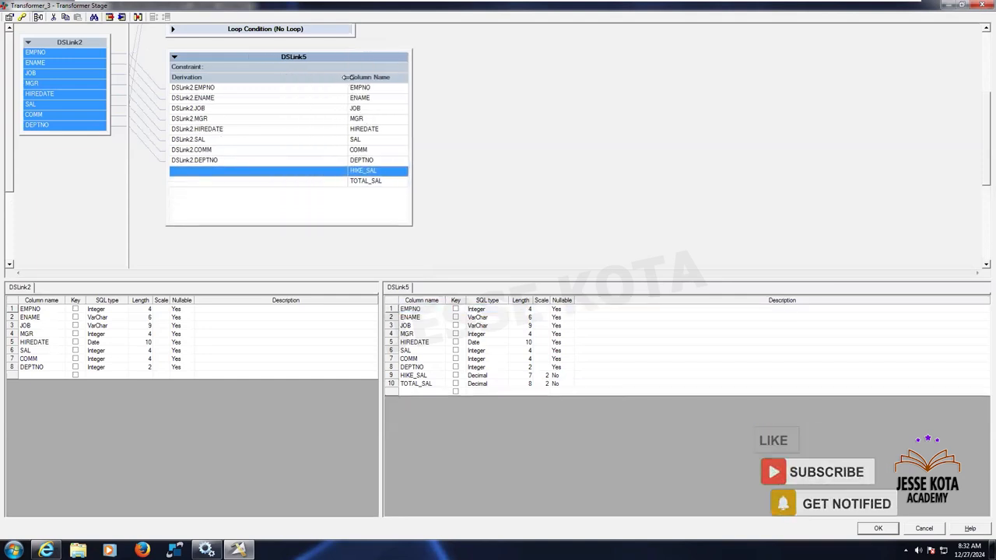
left_click_drag(347, 77, 298, 77)
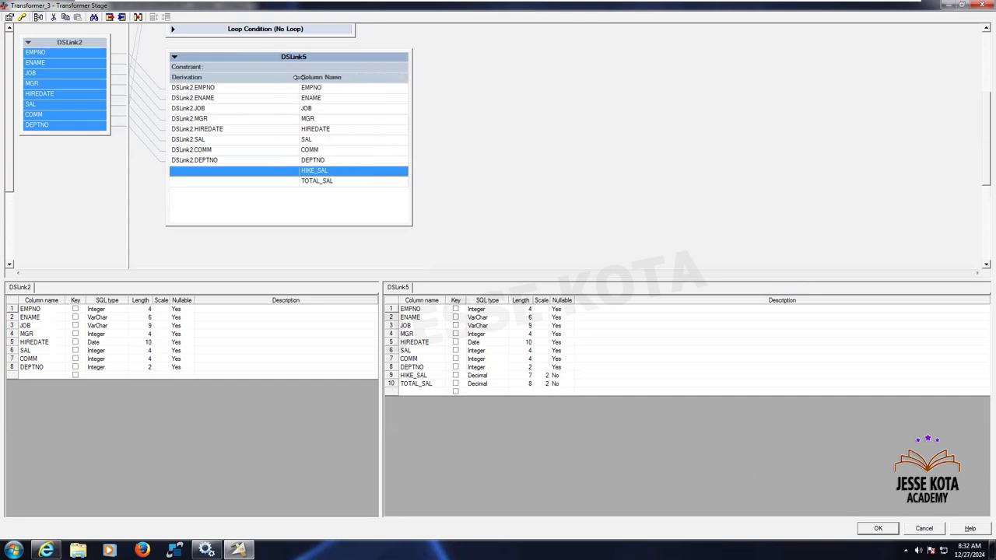
Step: Set the HIKE_SAL derivation in DSLink5 to the stage variable svHikeSal
left_click(317, 160)
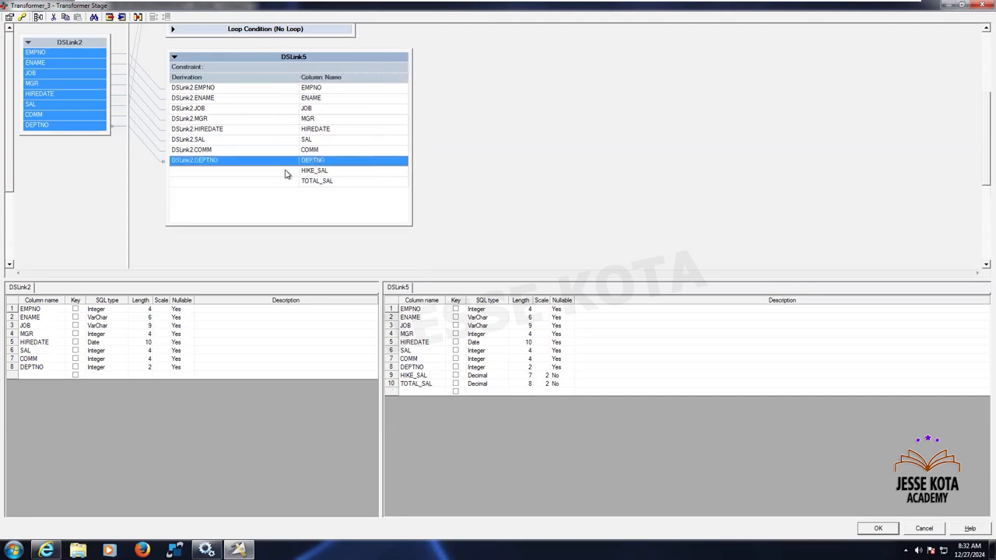
left_click(284, 175)
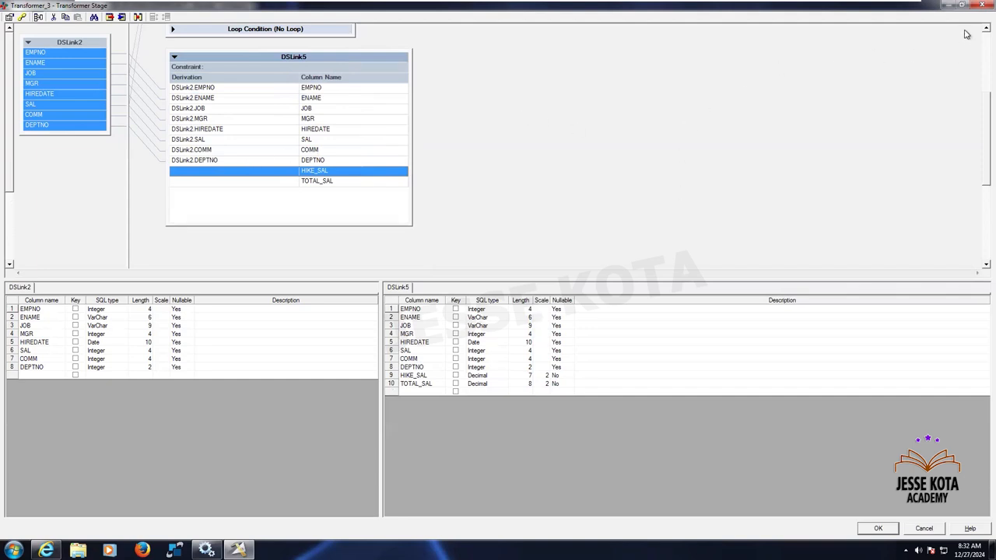
scroll(964, 35, "up", 3)
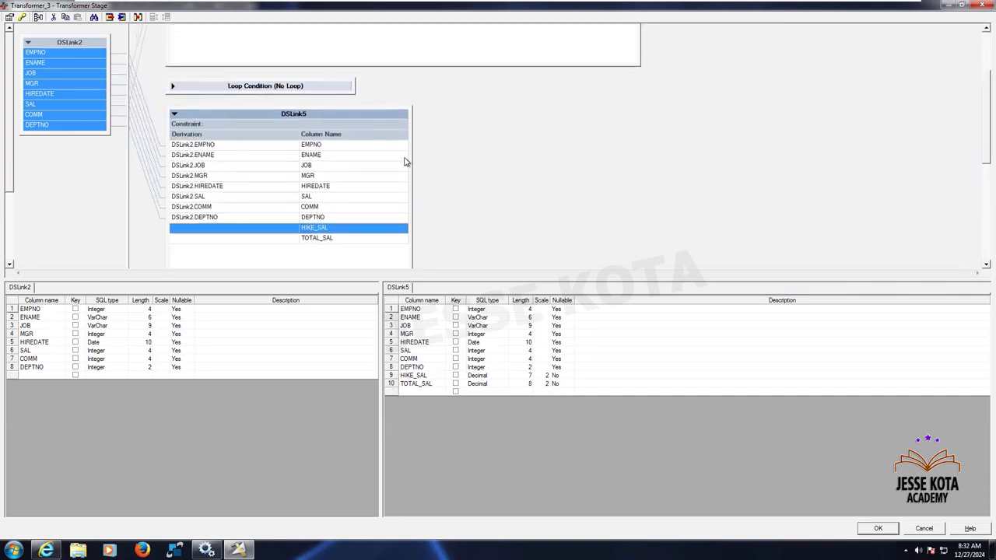
double_click(272, 230)
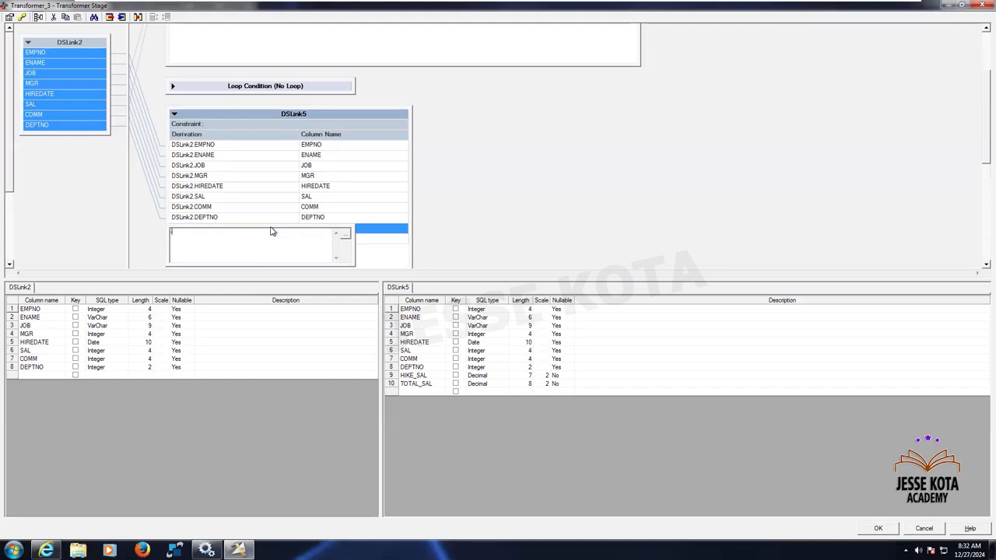
left_click(346, 235)
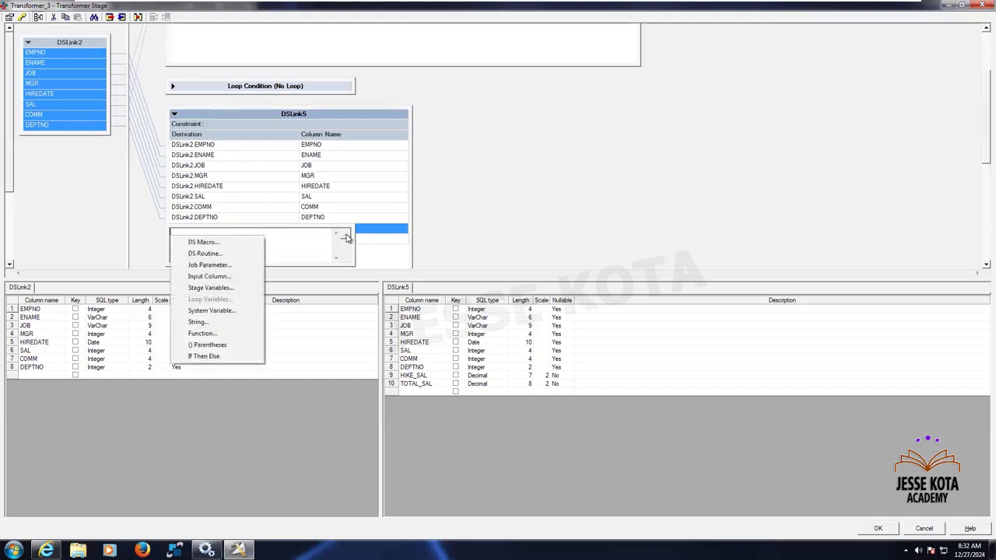
left_click(222, 289)
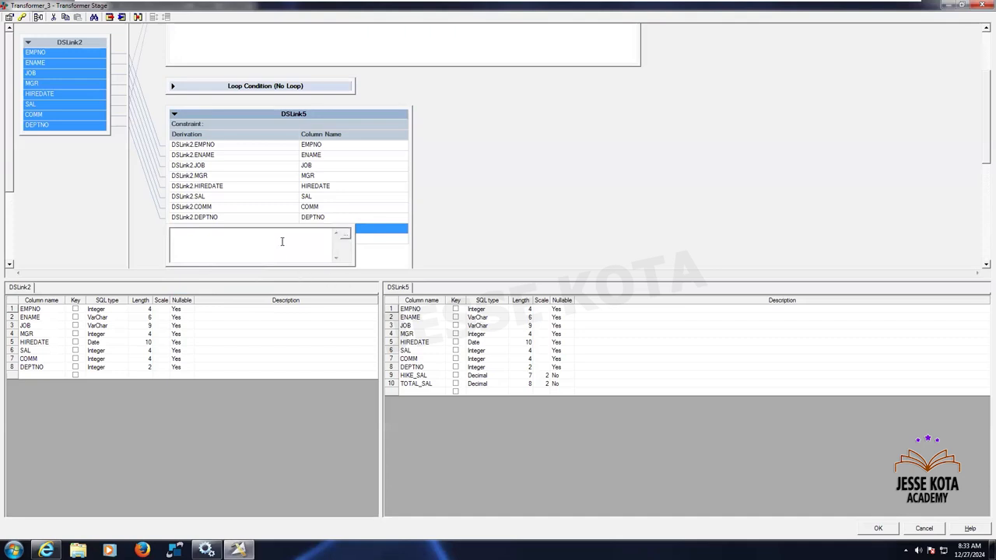
left_click(344, 234)
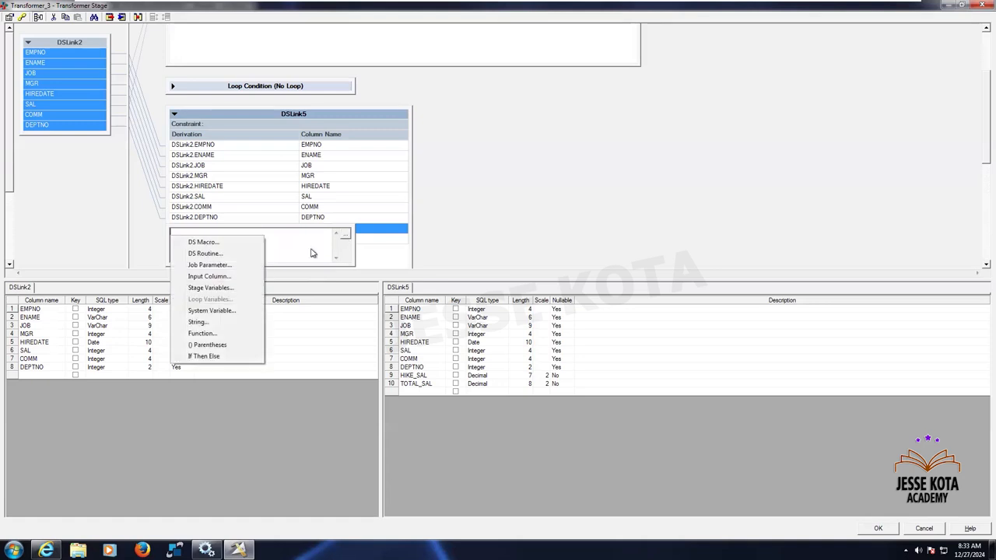
left_click(221, 287)
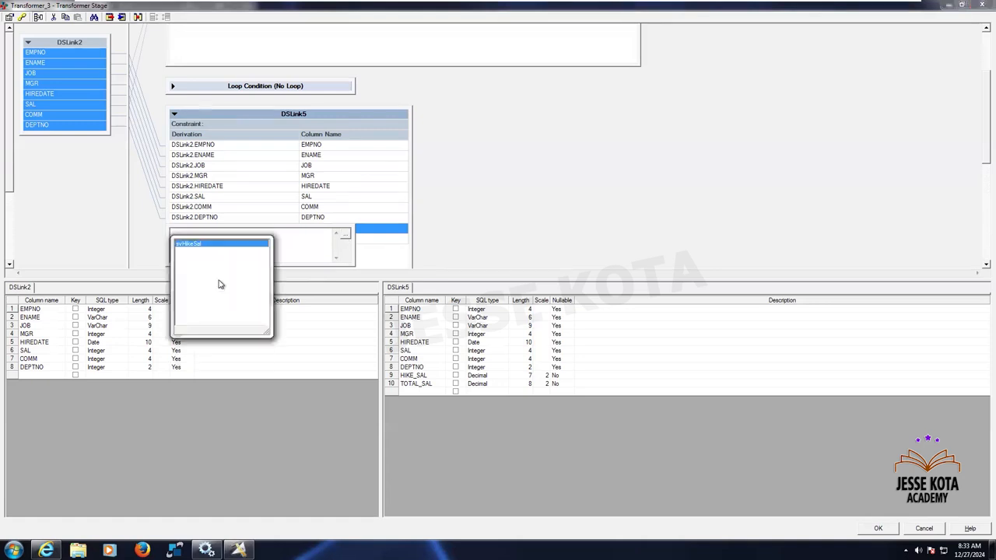
key("Return")
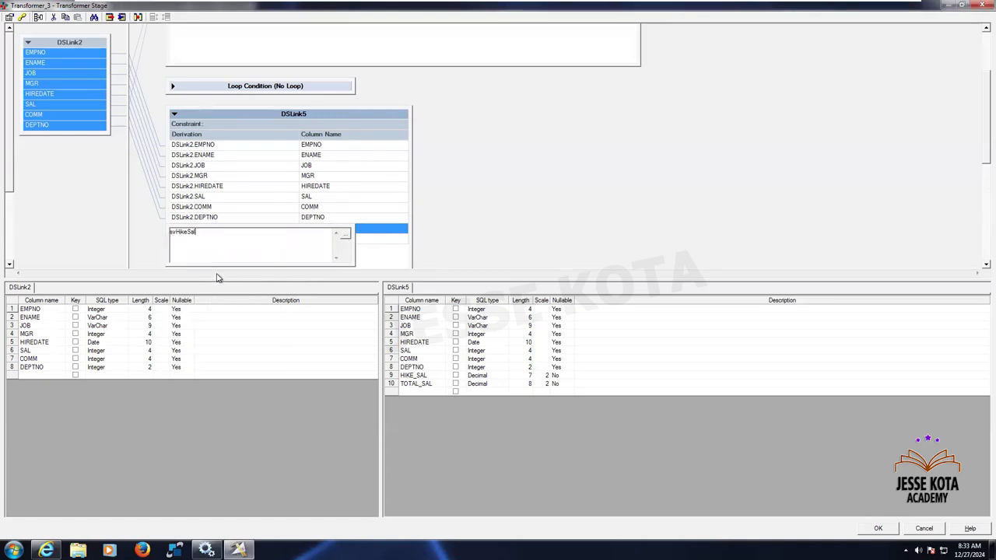
left_click(562, 223)
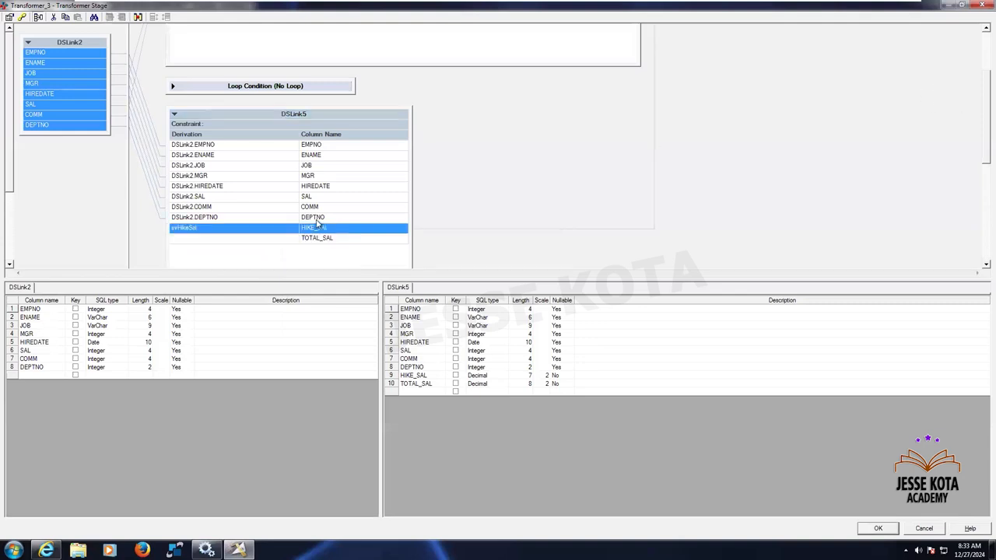
Step: Check the Total_Sal formula in the Running_Notes_Dec2024 document and begin the TOTAL_SAL derivation with DSLink2.SAL + svHikeSal
left_click(271, 238)
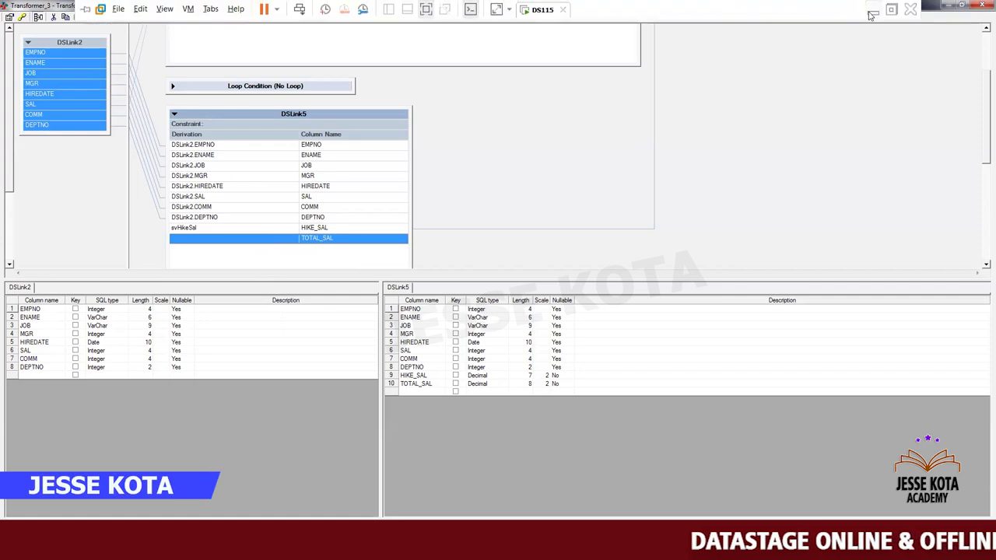
left_click(872, 13)
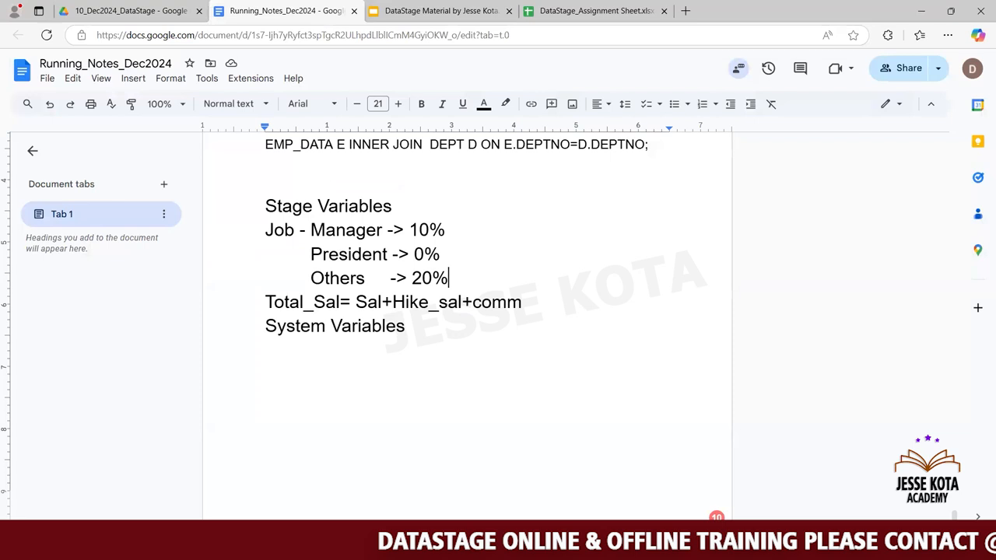
left_click(498, 546)
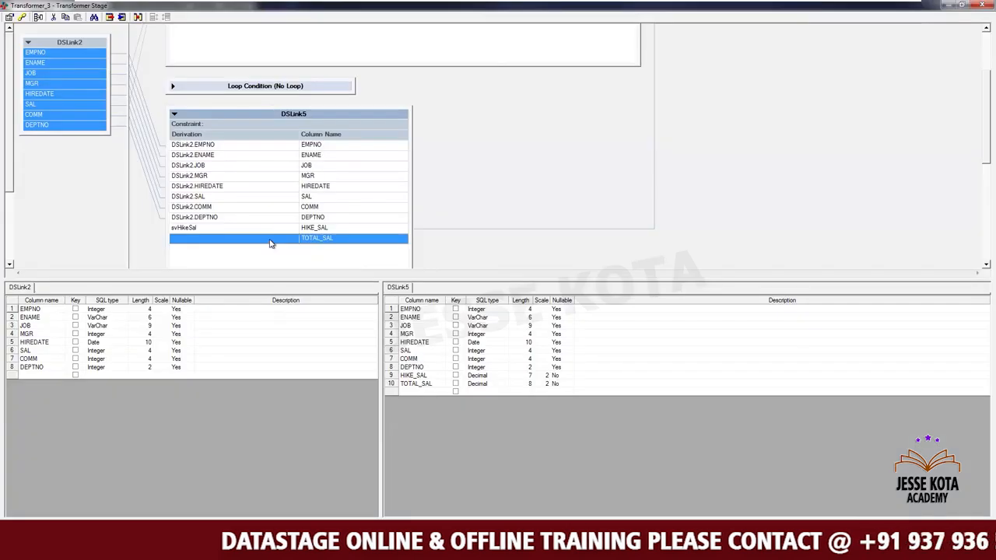
double_click(271, 238)
left_click(345, 237)
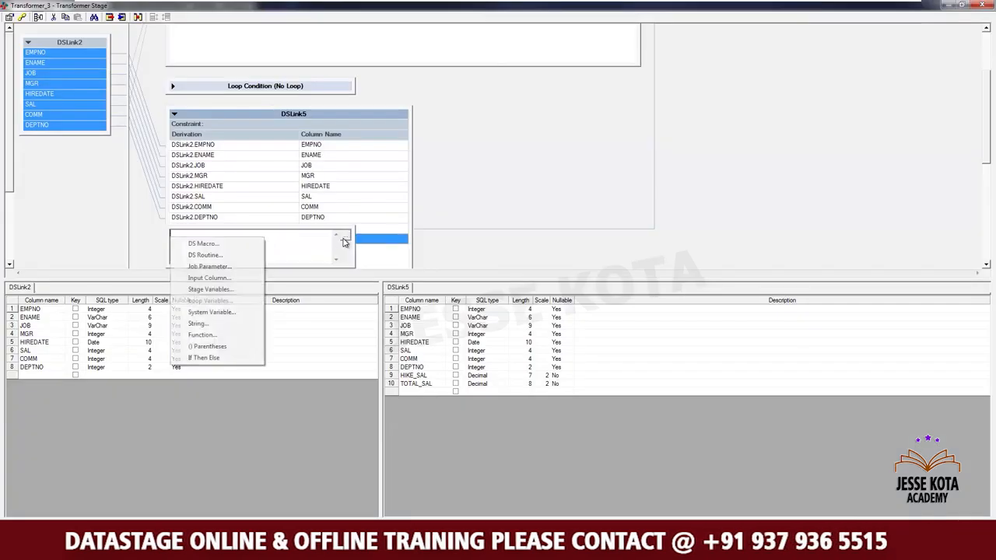
left_click(231, 282)
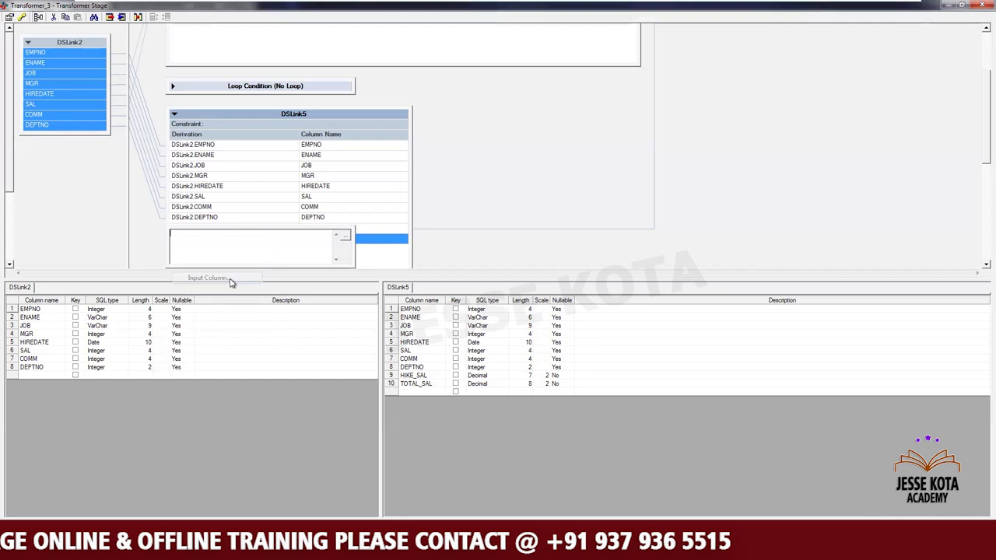
left_click(202, 312)
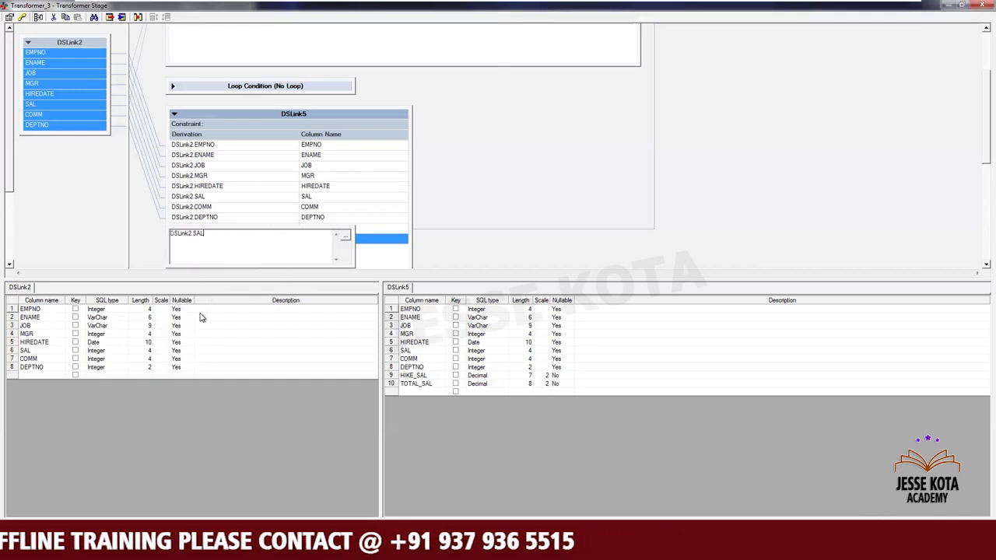
left_click(345, 235)
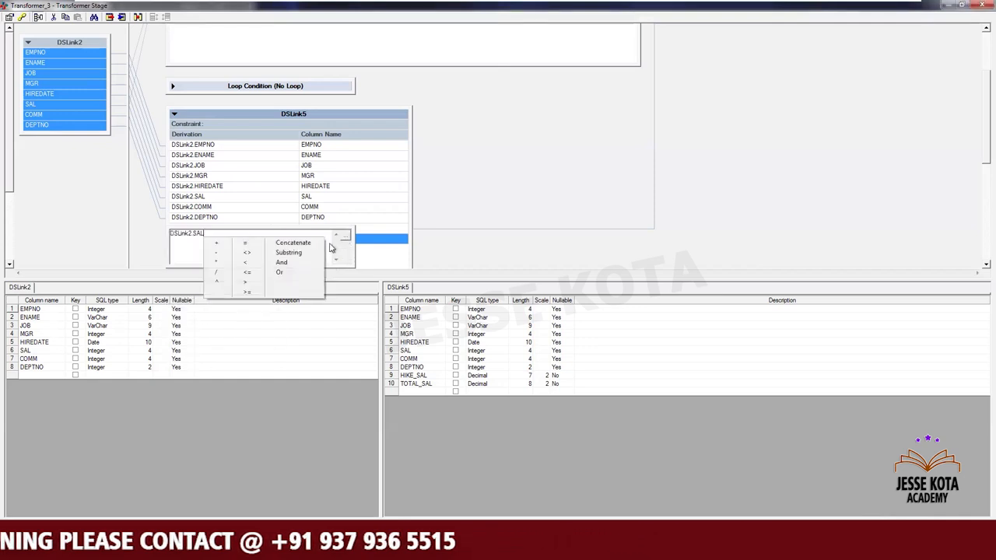
left_click(217, 242)
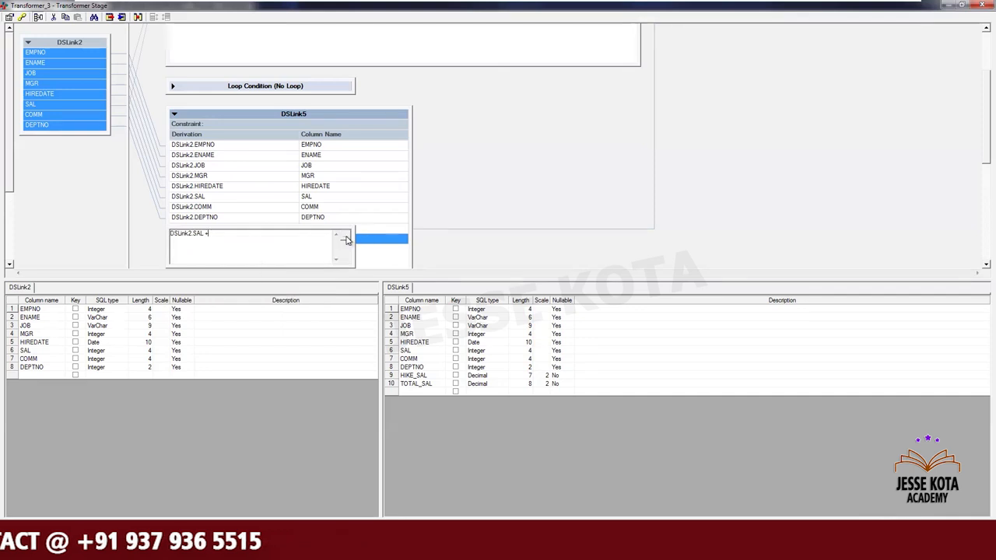
left_click(345, 238)
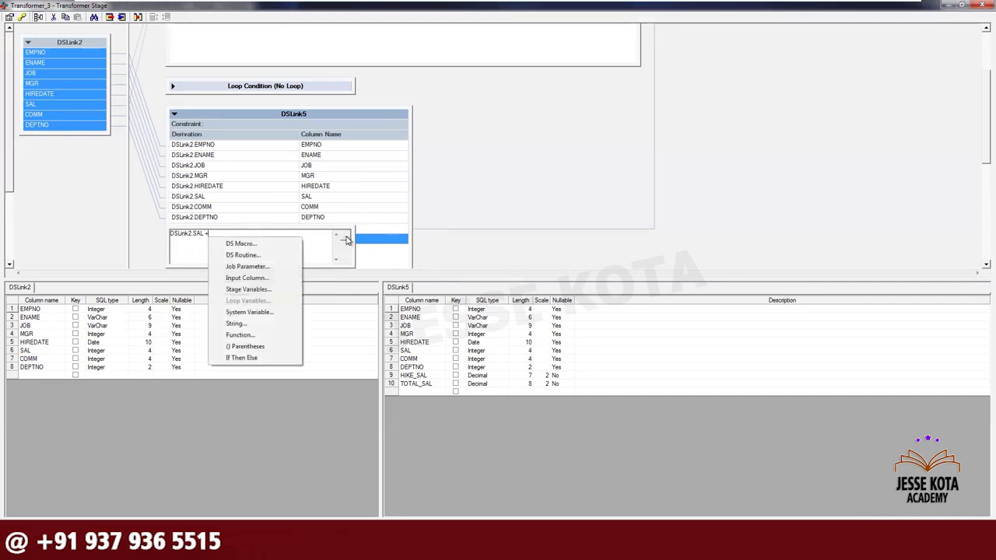
left_click(255, 289)
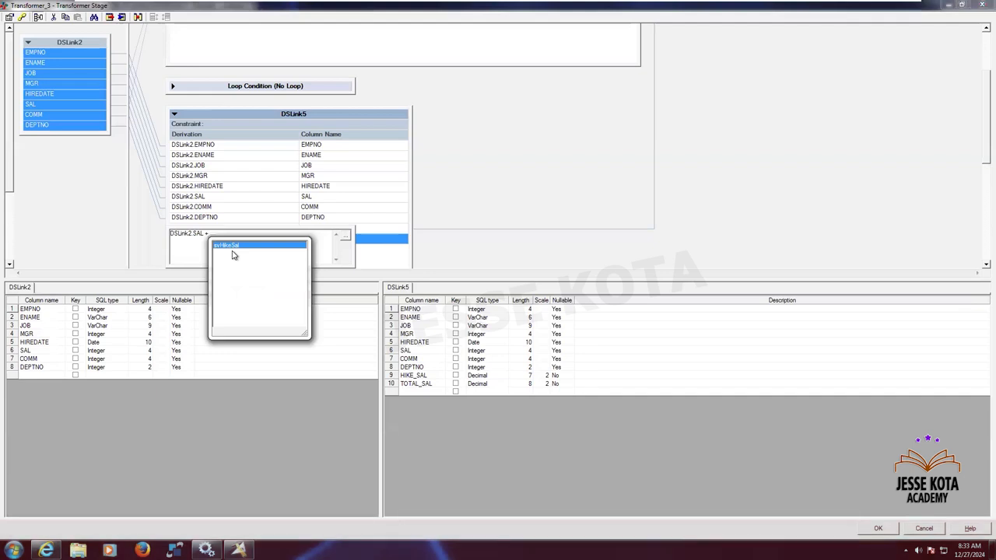
double_click(232, 247)
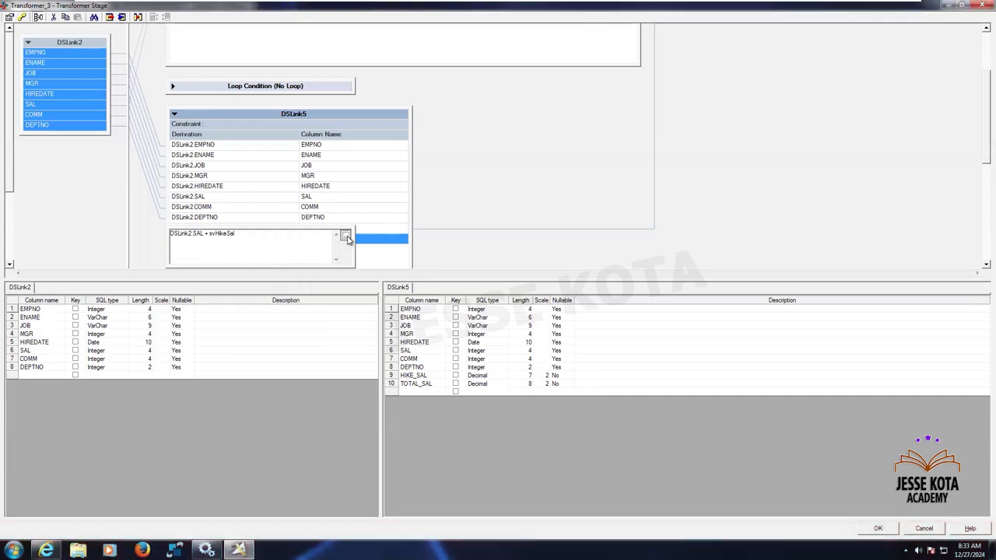
Step: Append + DSLink2.COMM to the TOTAL_SAL derivation and commit the expression
left_click(347, 239)
left_click(249, 242)
left_click(347, 239)
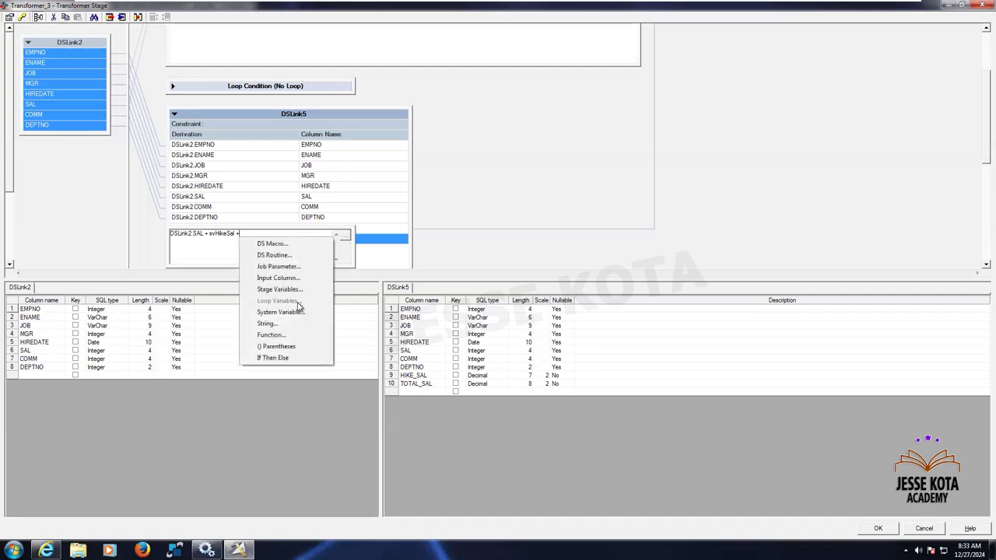
left_click(292, 290)
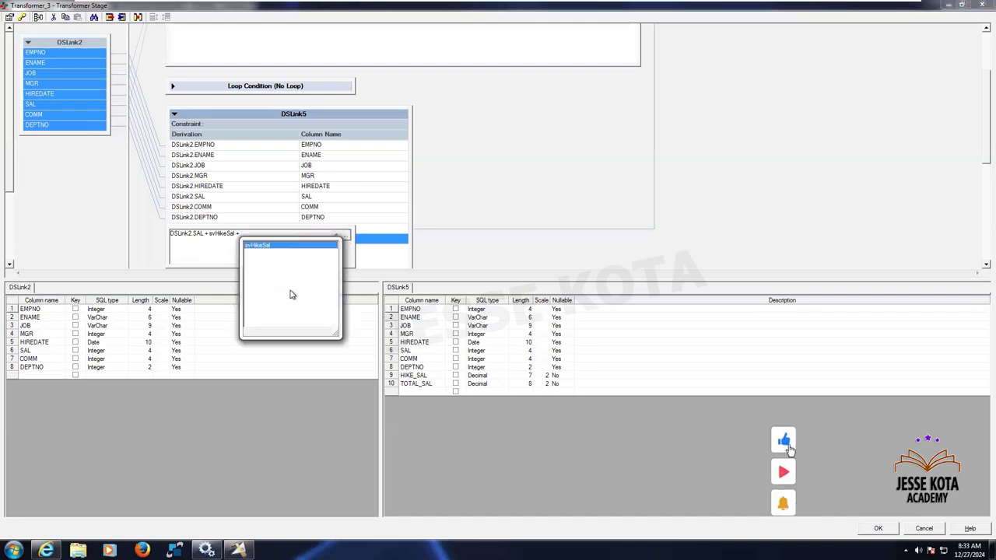
left_click(244, 234)
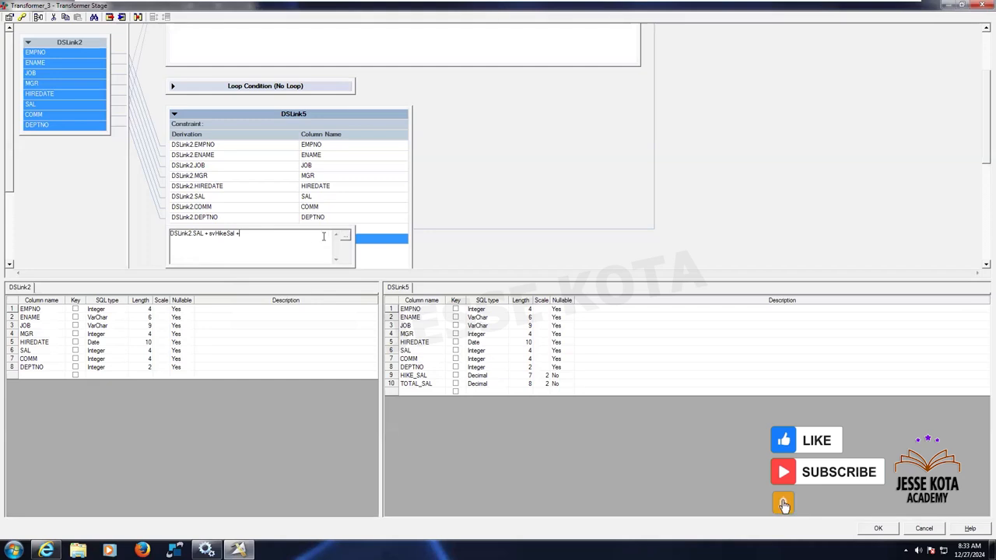
left_click(345, 237)
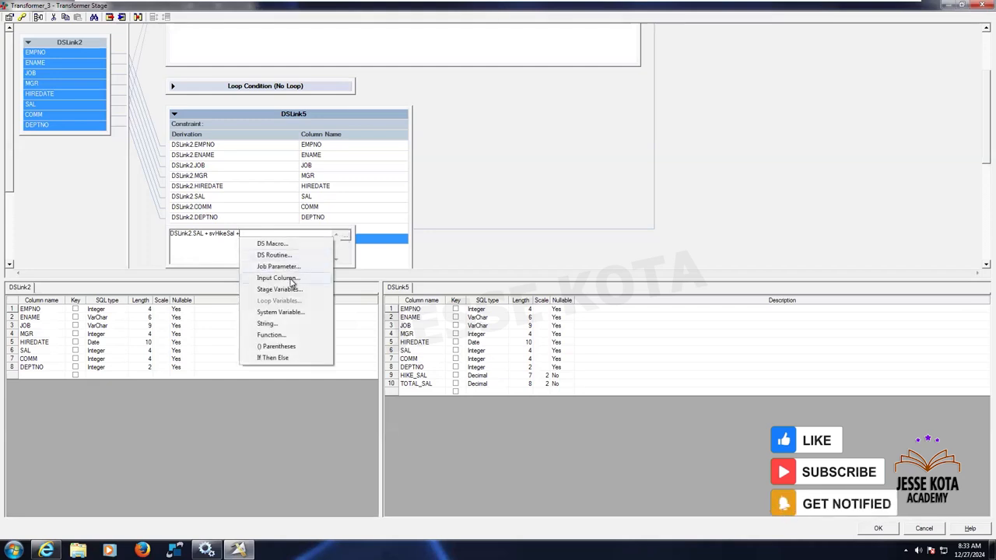
left_click(297, 279)
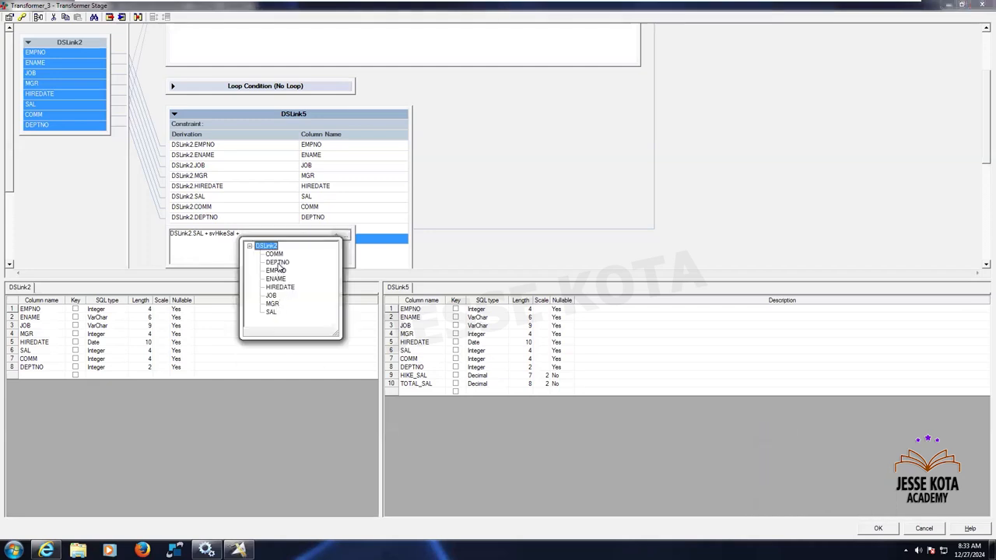
left_click(276, 255)
left_click(275, 255)
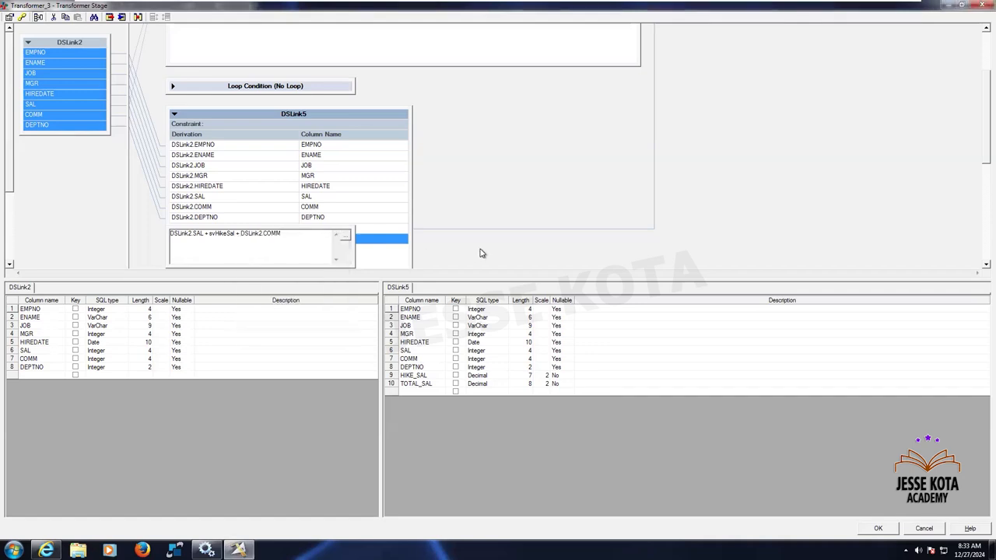
left_click(480, 253)
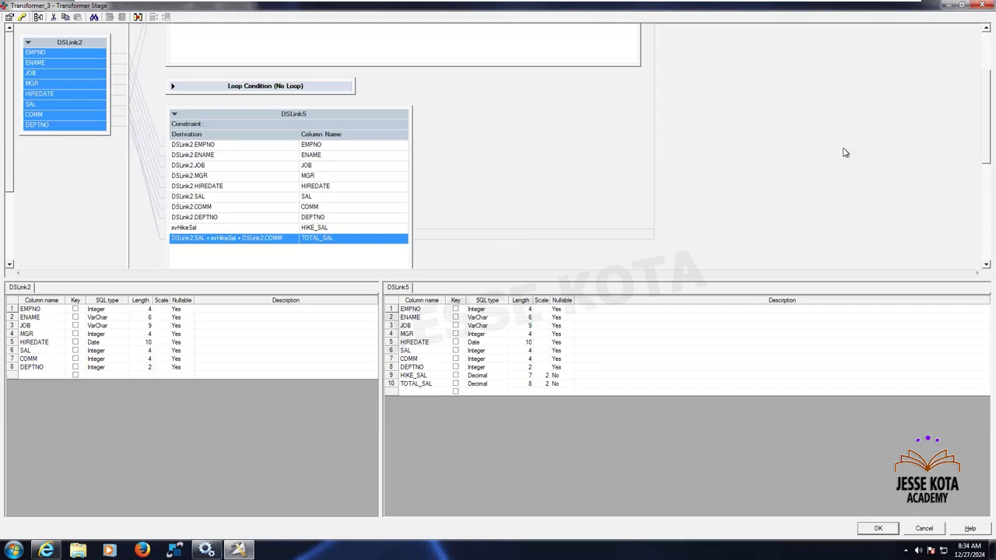
Step: Review the stage variable and DSLink5 derivations, and accept the Transformer stage settings
scroll(965, 50, "up", 3)
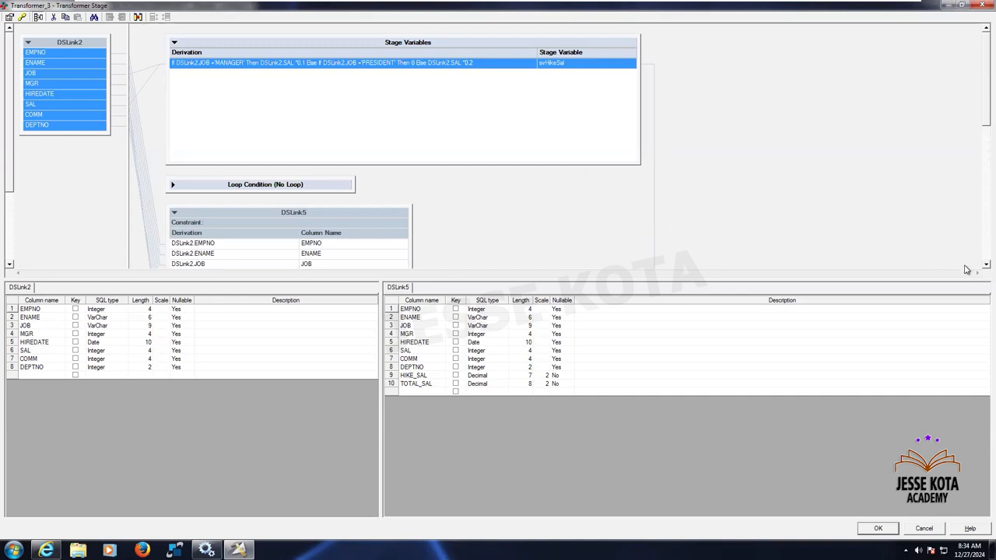
scroll(964, 265, "down", 3)
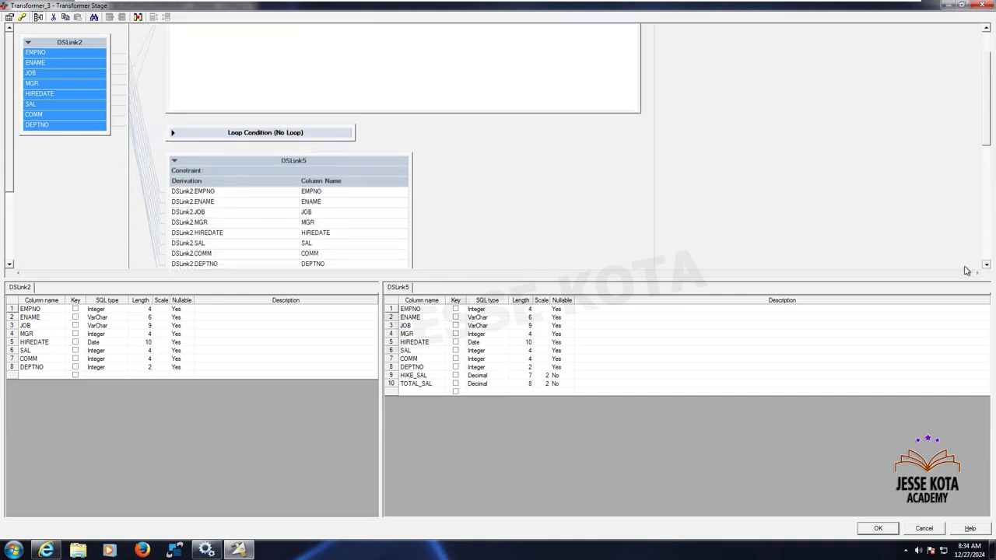
scroll(965, 265, "down", 1)
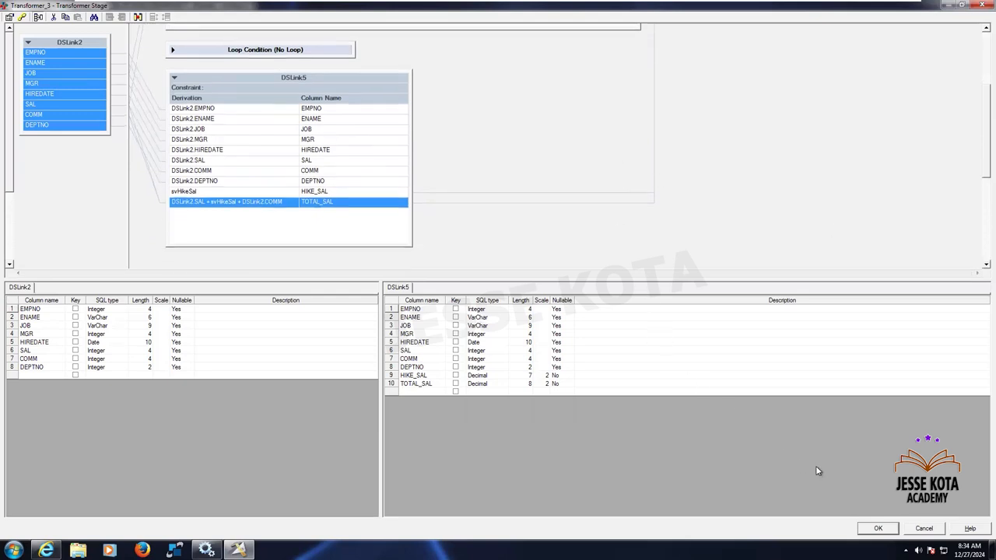
left_click(874, 528)
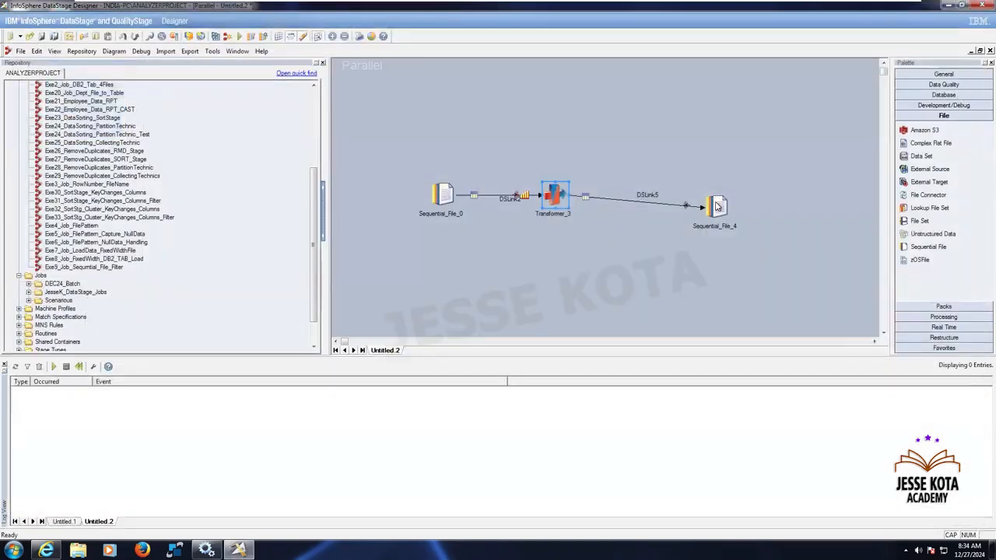
Step: Open the target Sequential_File_4 stage and browse the server from its File property up to the C: drive root
double_click(714, 207)
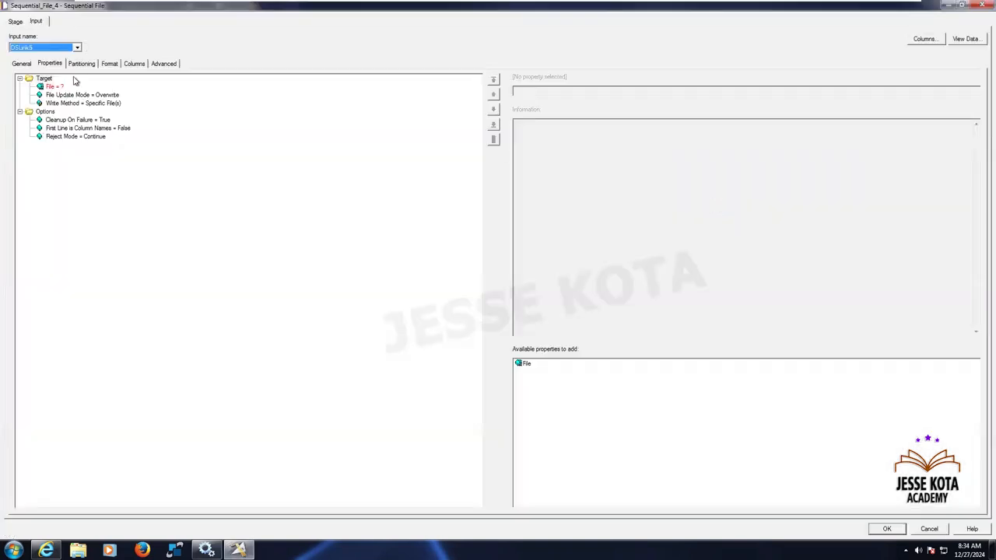
left_click(56, 86)
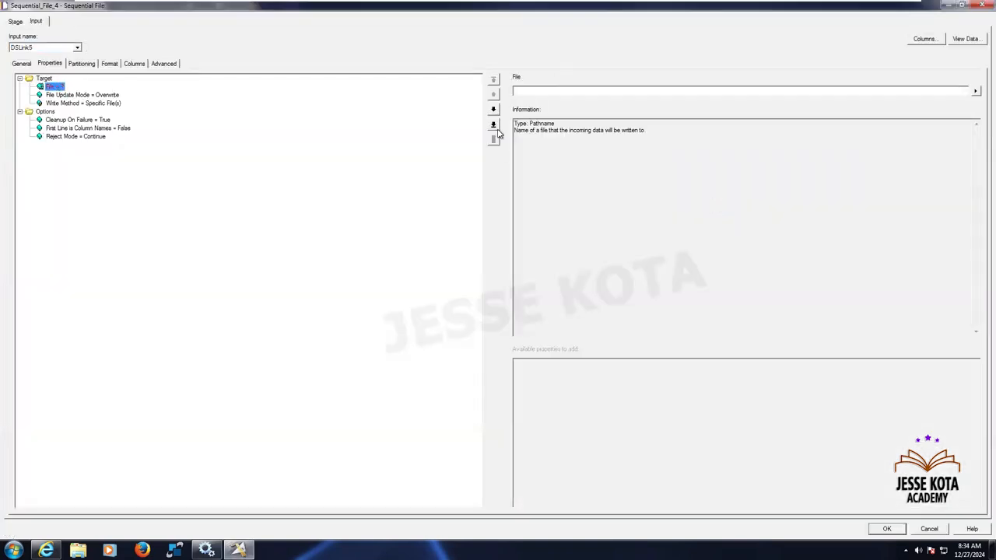
left_click(972, 92)
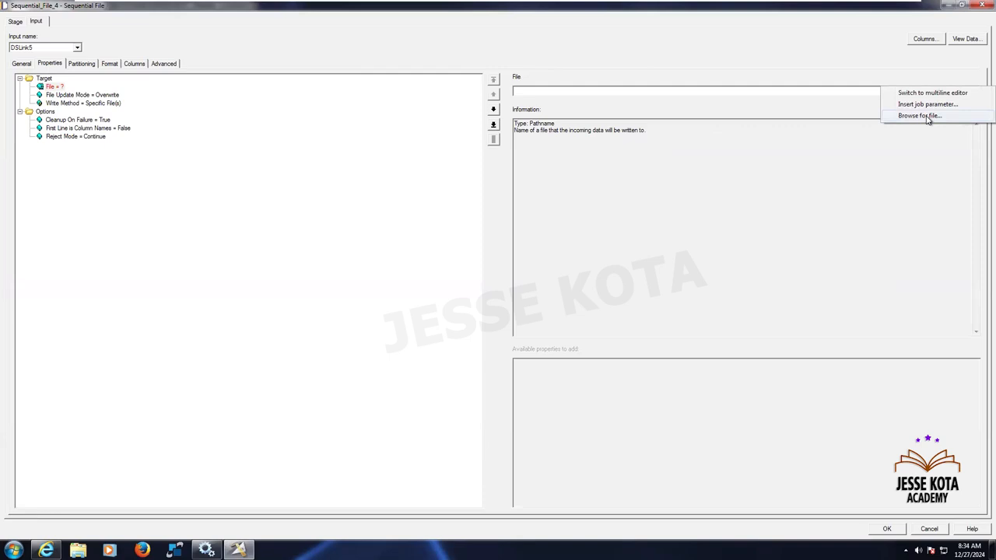
left_click(925, 116)
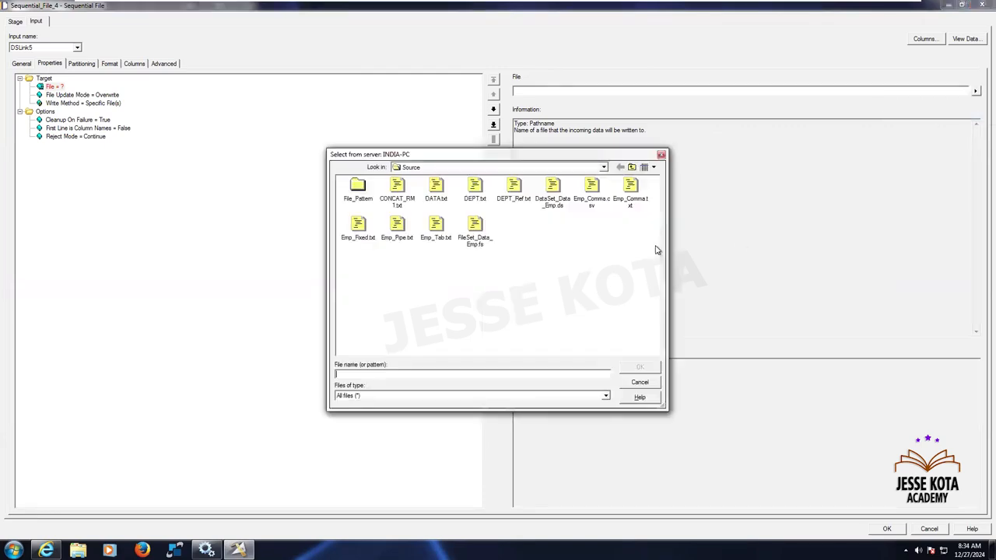
left_click(633, 168)
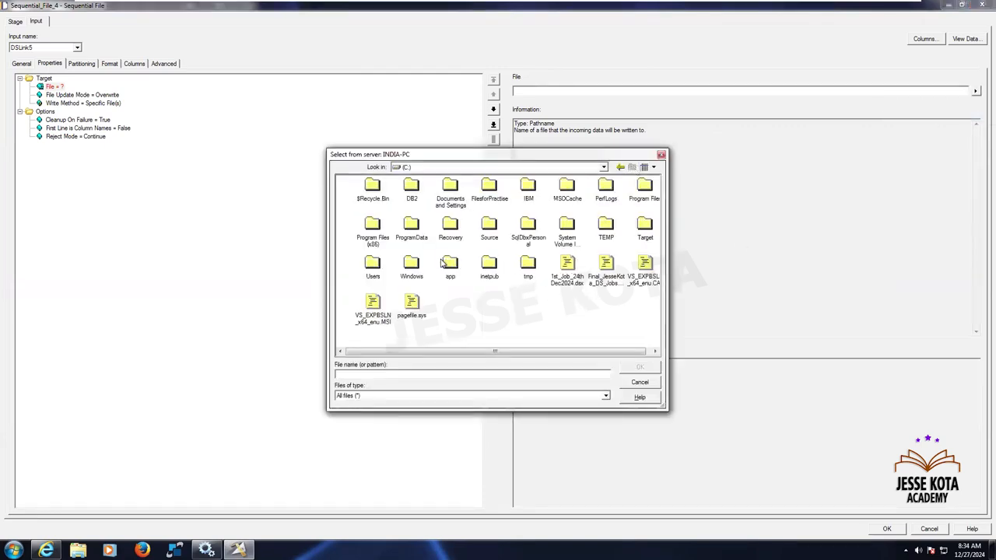
type(".------------------------------------")
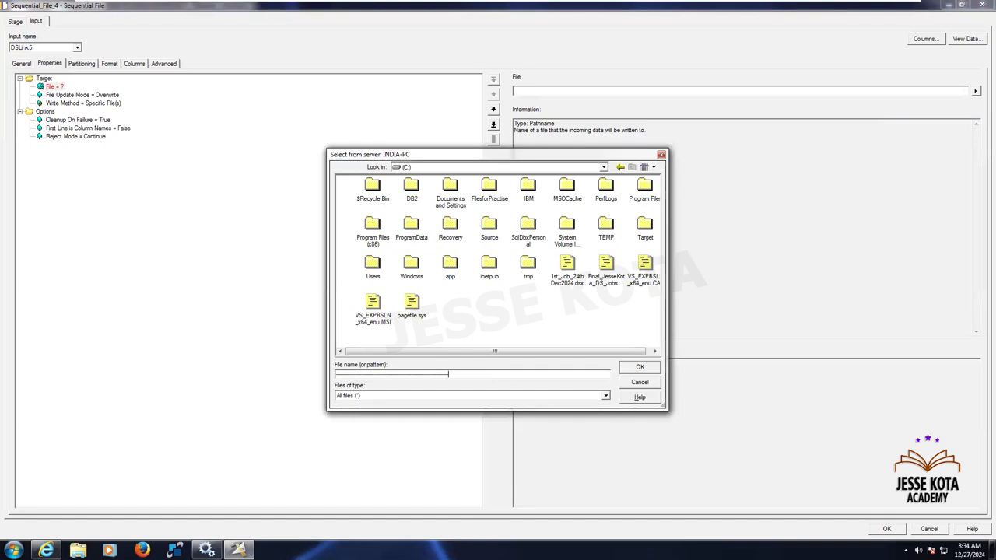
key("BackSpace")
key("BackSpace")
key("BackSpace")
key("BackSpace")
key("BackSpace")
key("BackSpace")
key("BackSpace")
key("BackSpace")
key("BackSpace")
key("BackSpace")
key("BackSpace")
key("BackSpace")
key("BackSpace")
key("BackSpace")
key("BackSpace")
key("BackSpace")
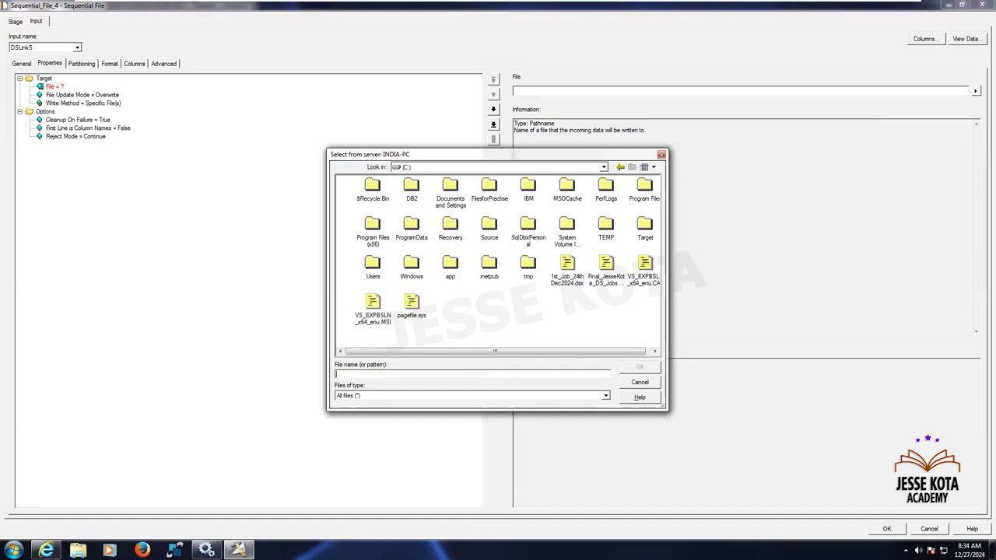
Step: Set the target File property to Stage_Variables_Employee.csv in the Target folder
double_click(651, 225)
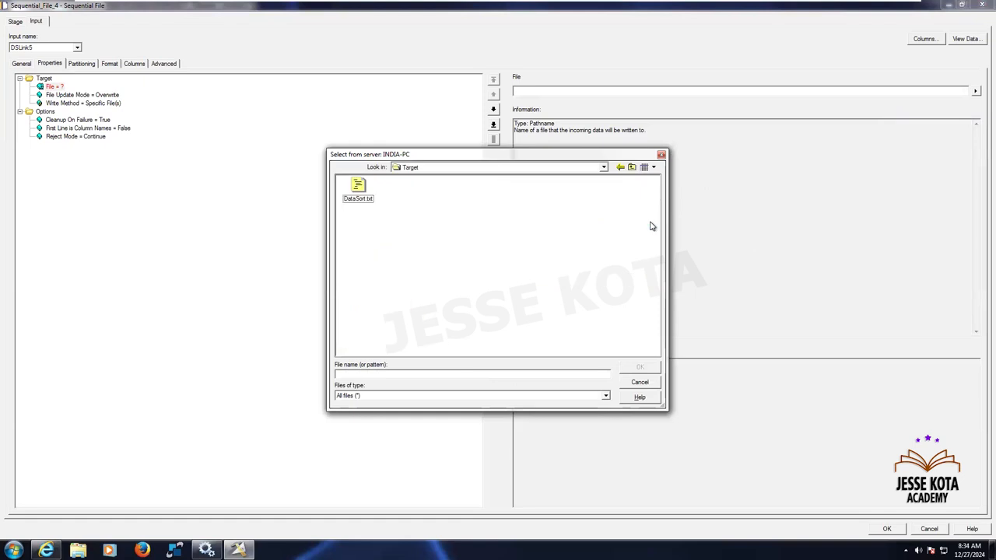
left_click(431, 374)
type("Stage_Variables_Employee---")
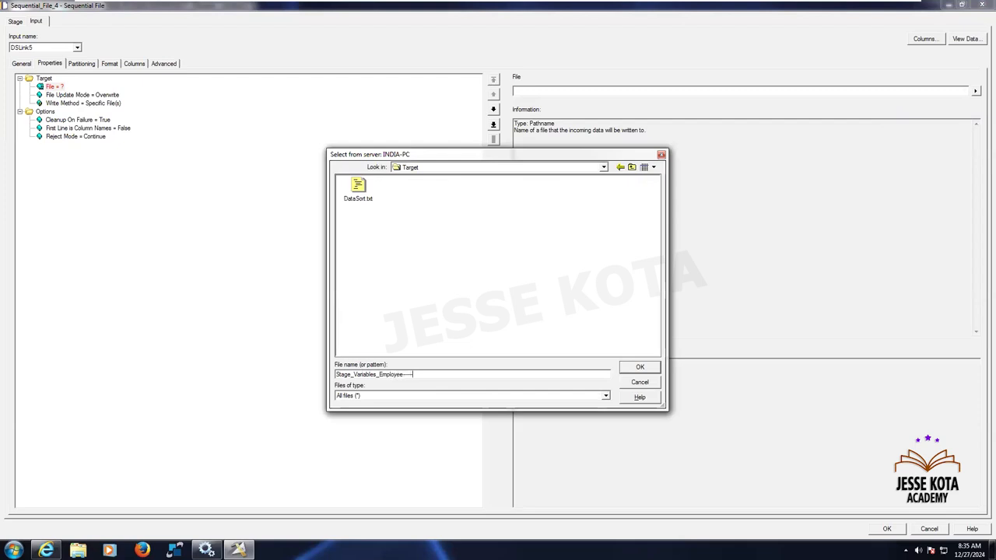
type(".csv")
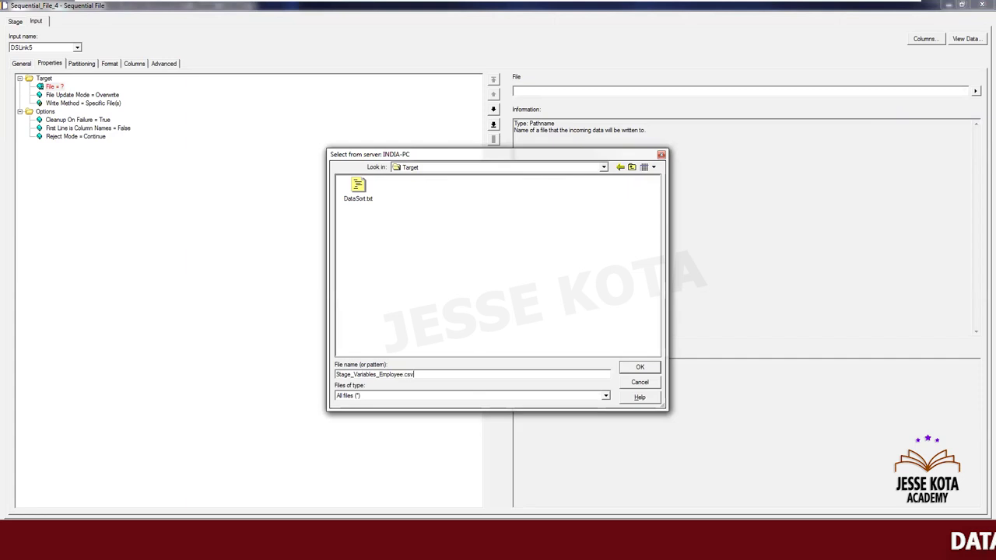
left_click(624, 368)
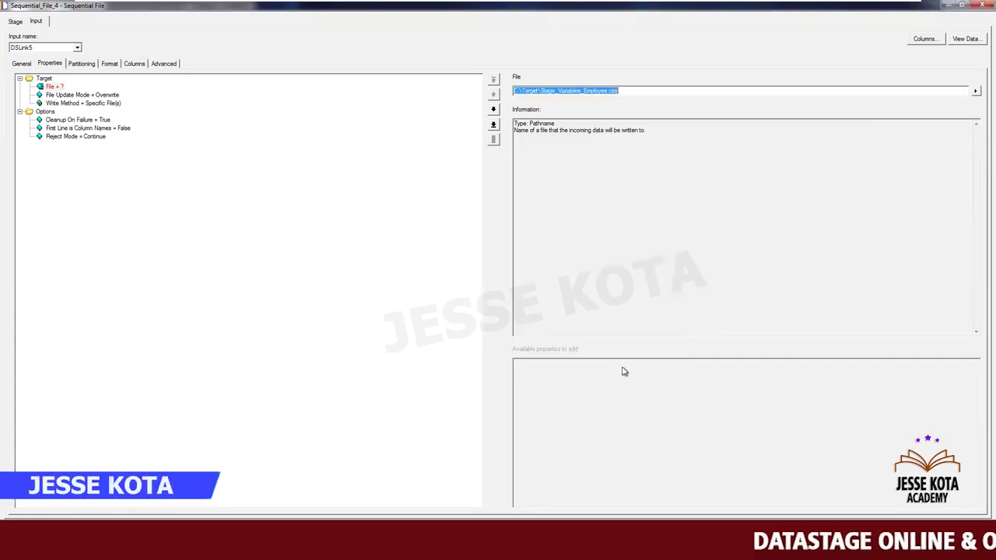
left_click(113, 103)
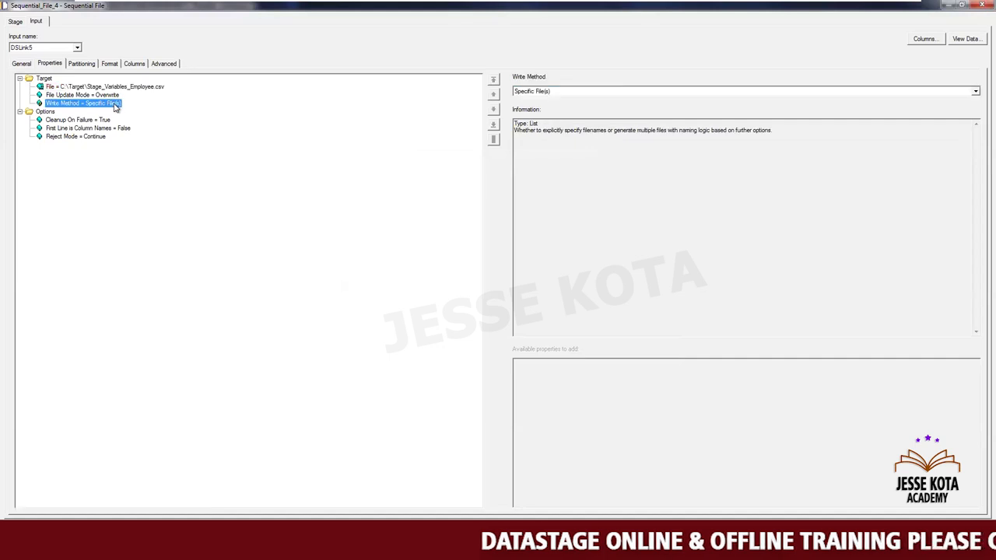
Step: Set the target file's First Line is Column Names option to True
left_click(123, 128)
left_click(542, 91)
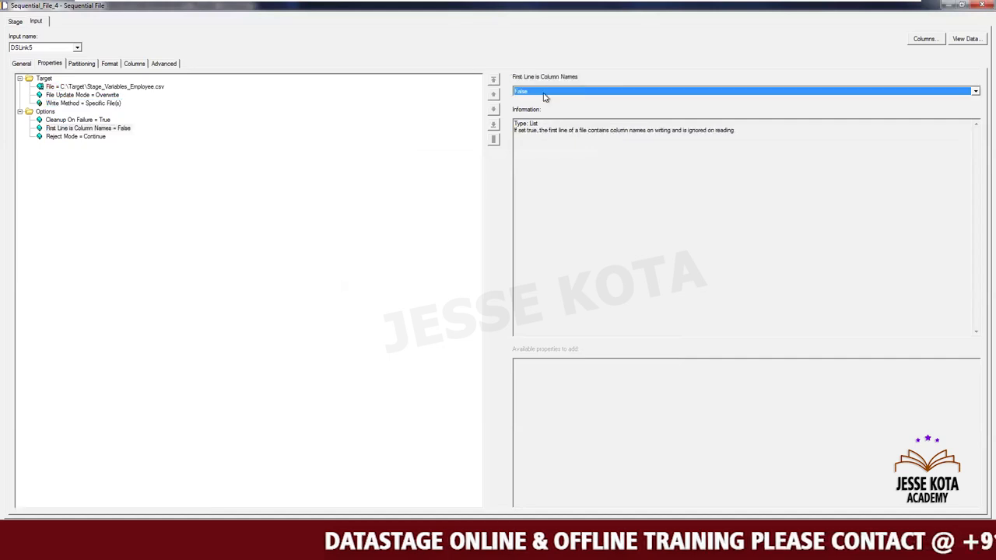
left_click(542, 93)
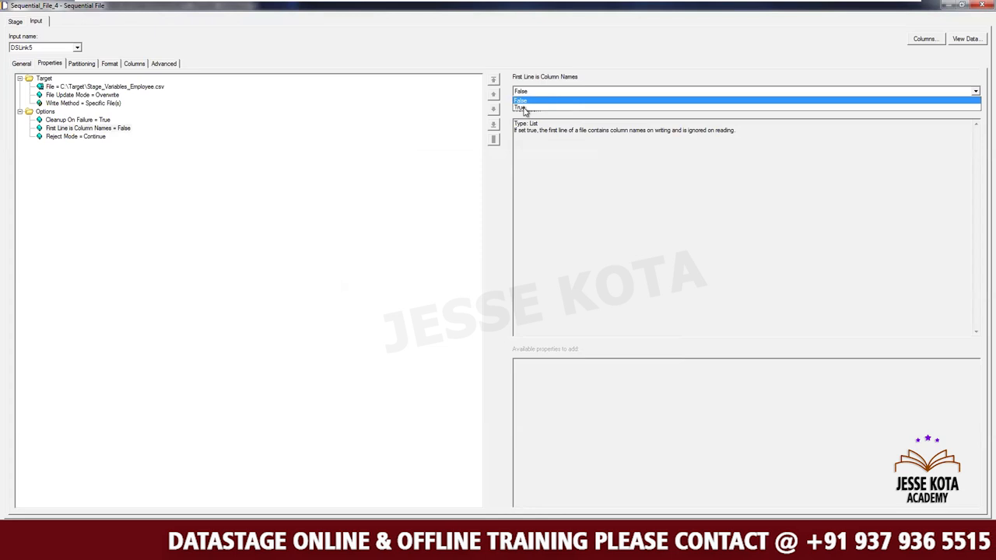
left_click(524, 110)
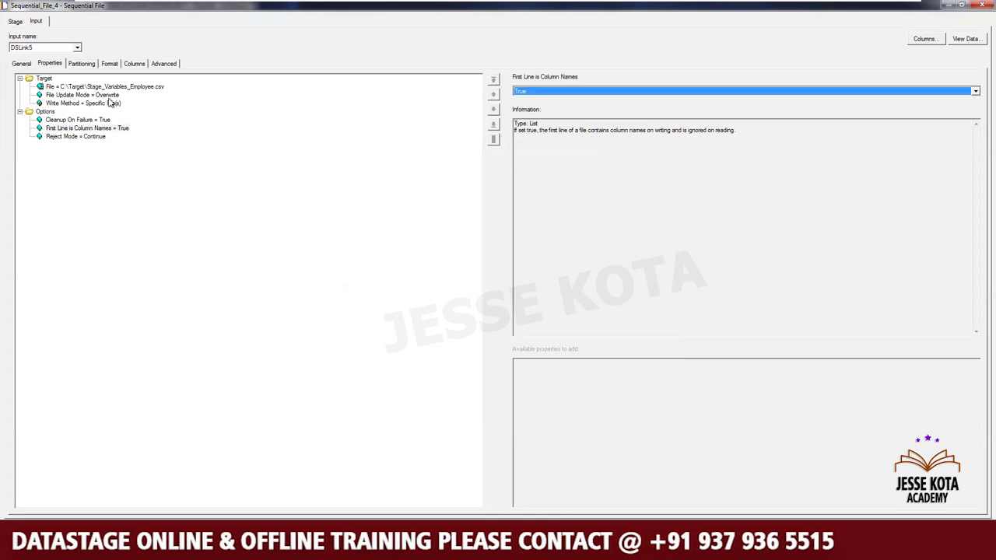
Step: Replace the Quote property in the target's field defaults with a Null field value of '' and accept the stage settings
left_click(81, 63)
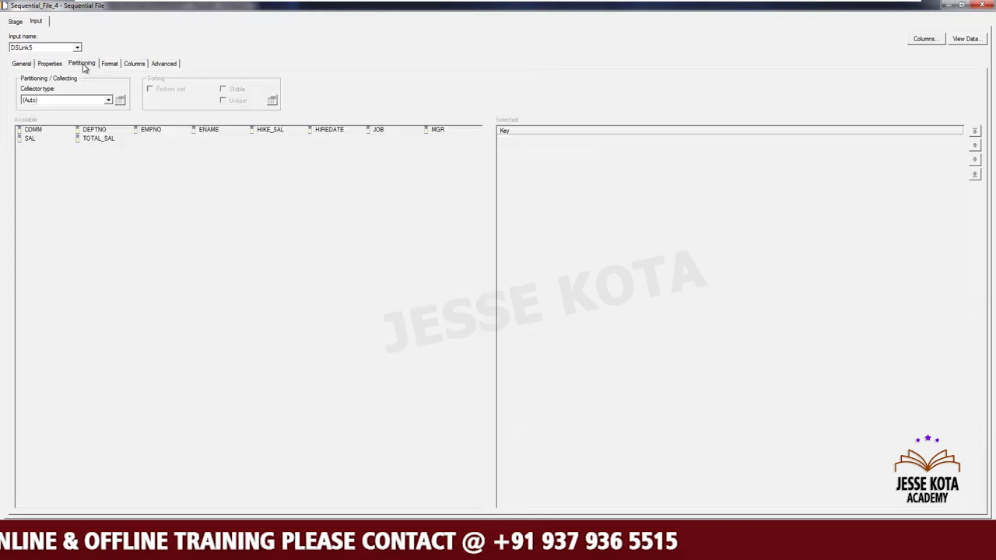
left_click(110, 65)
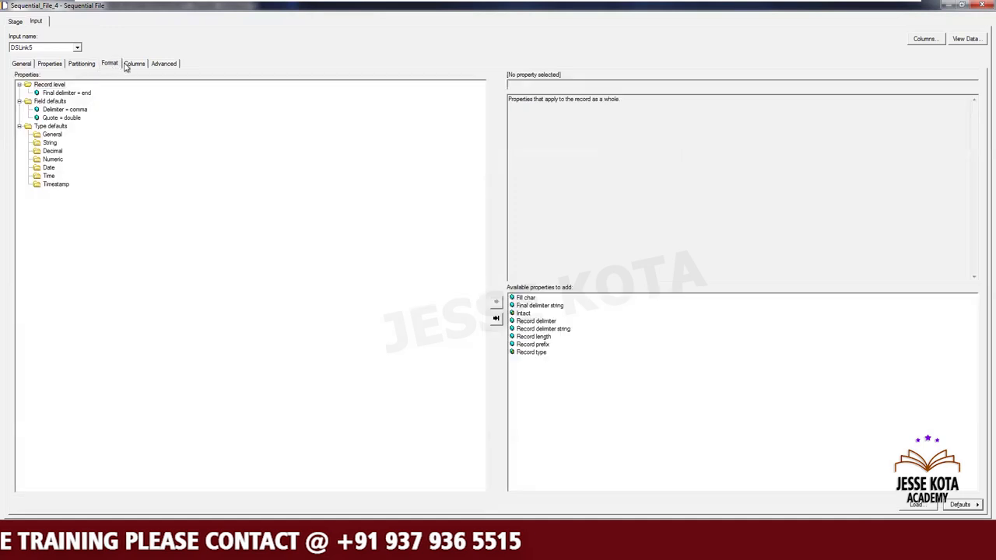
left_click(132, 63)
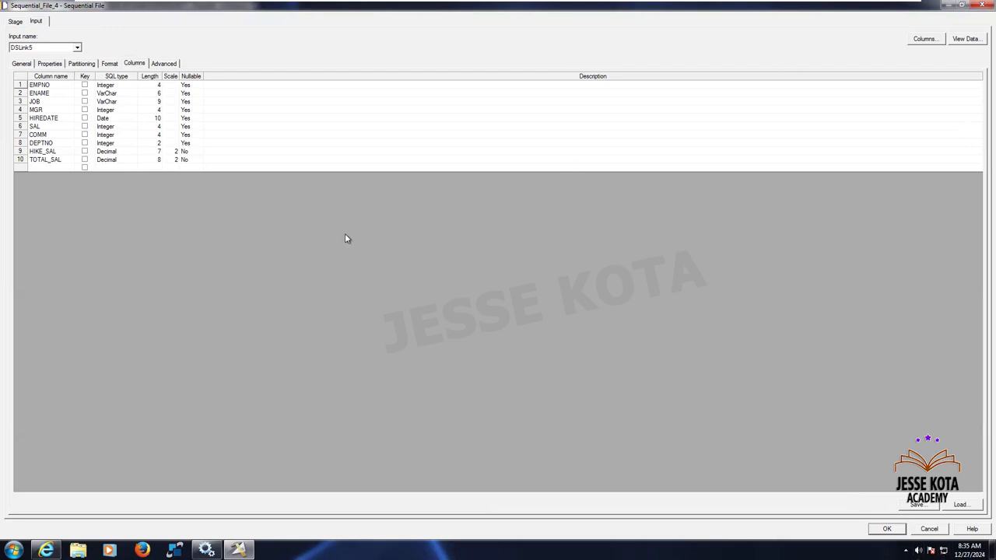
left_click(109, 64)
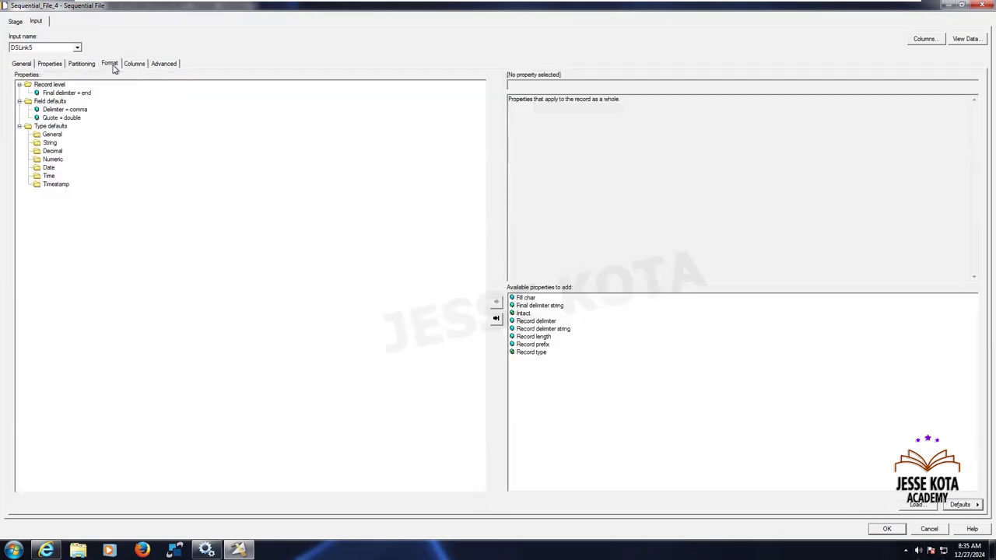
left_click(68, 120)
key("Delete")
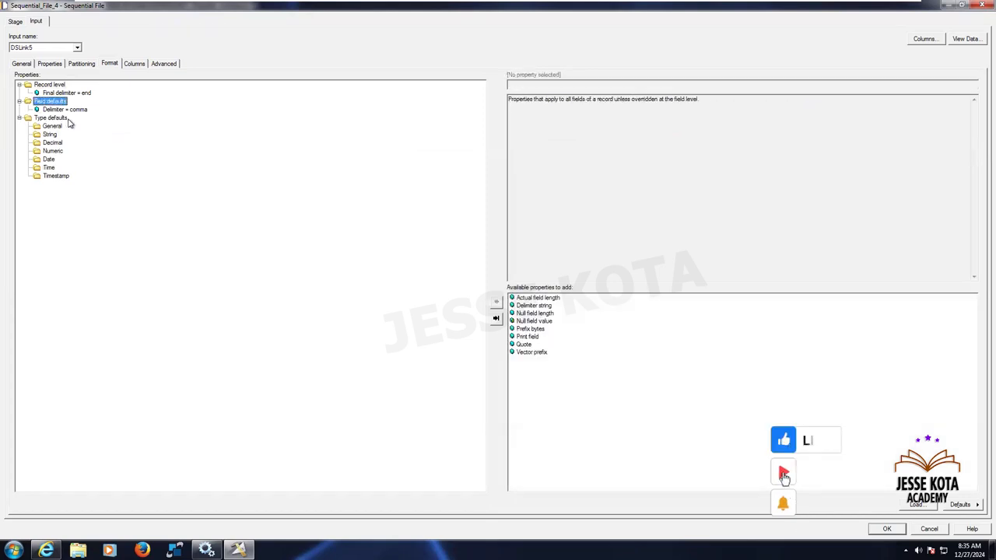
left_click(527, 322)
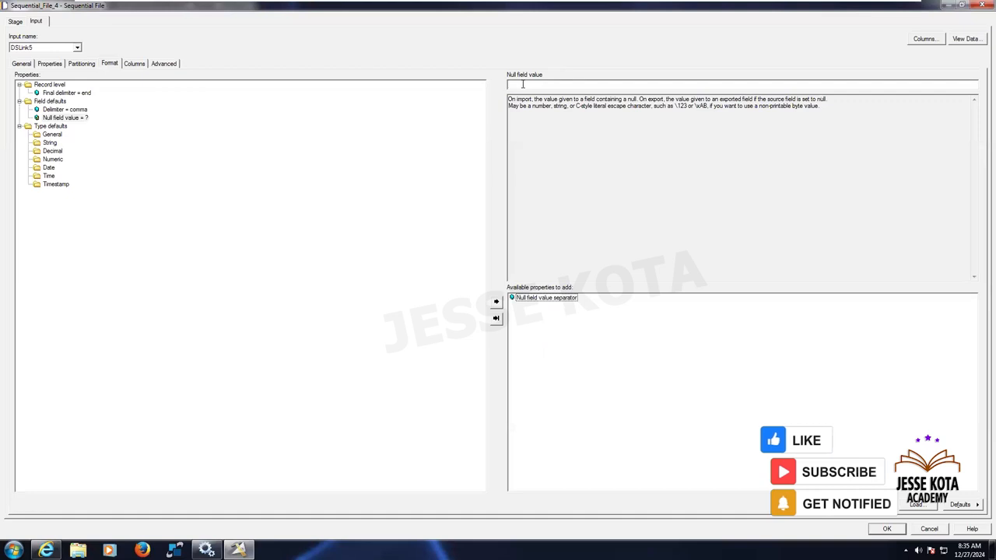
left_click(523, 84)
type("-------------------------")
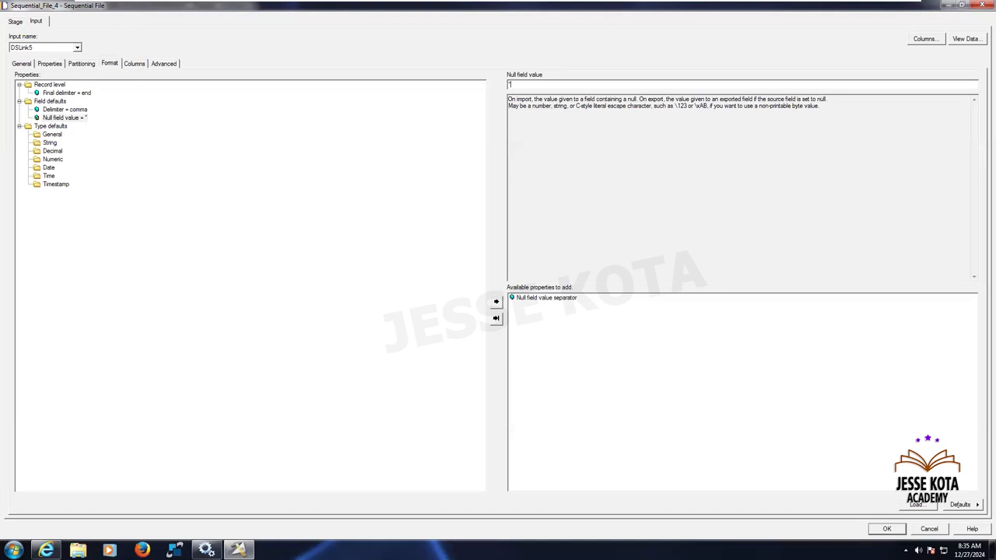
left_click(134, 66)
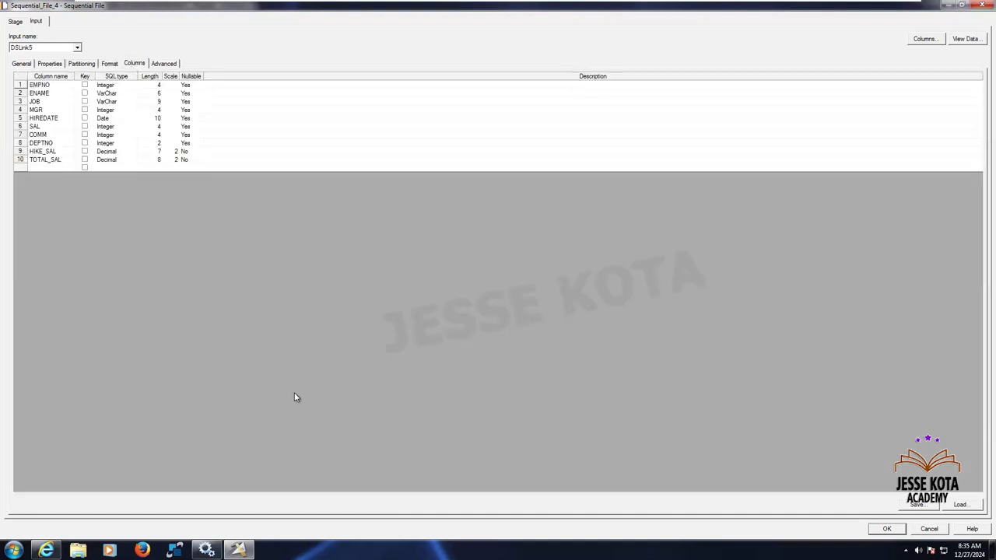
left_click(884, 529)
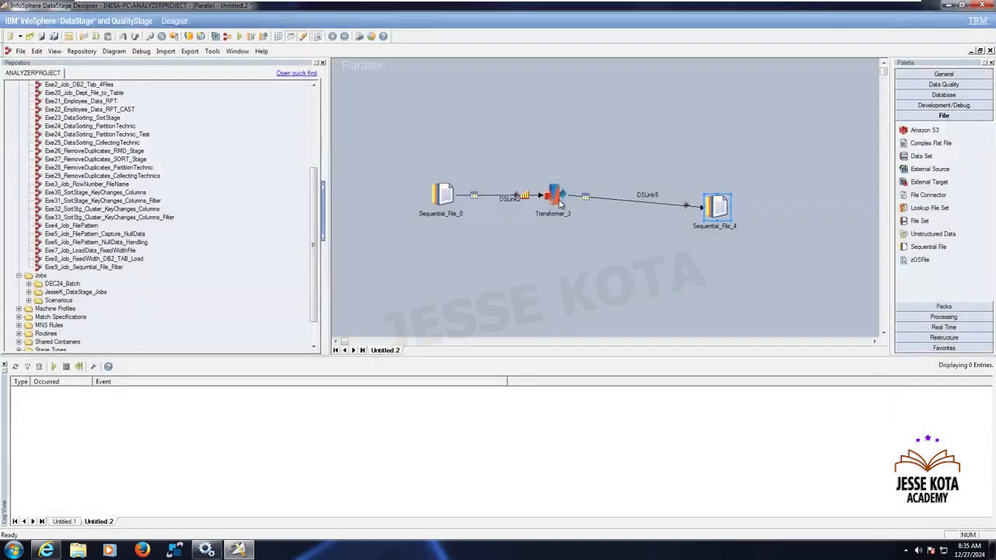
Step: Move the DEPTNO column above SAL in the Transformer's DSLink5 output and accept the stage settings
left_click(557, 201)
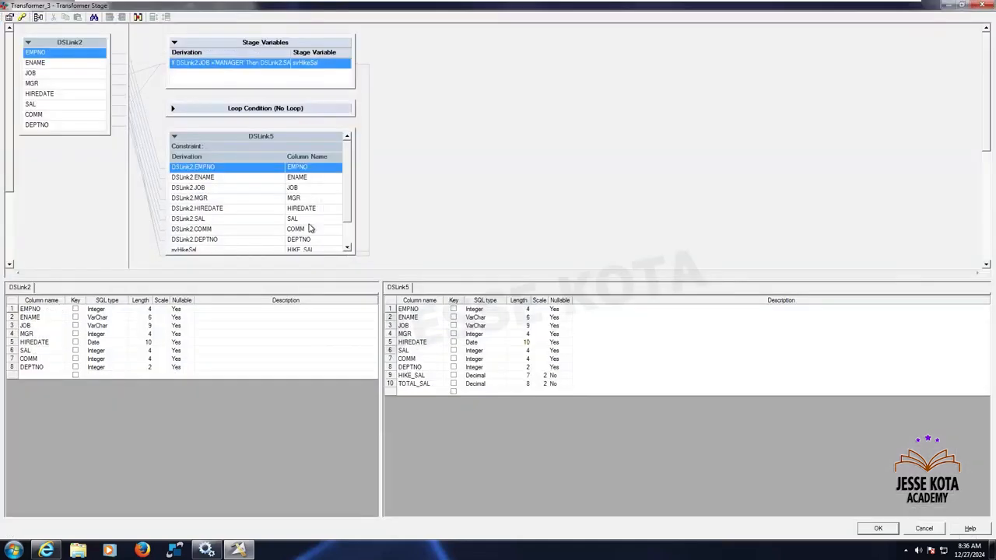
scroll(310, 228, "down", 1)
left_click(297, 201)
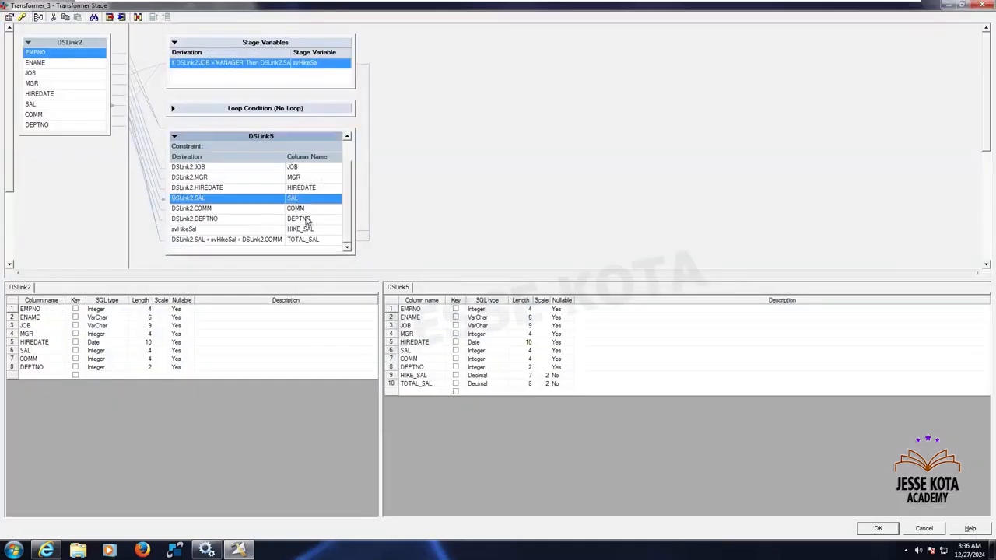
left_click(307, 220)
left_click_drag(306, 207, 308, 199)
left_click(304, 209)
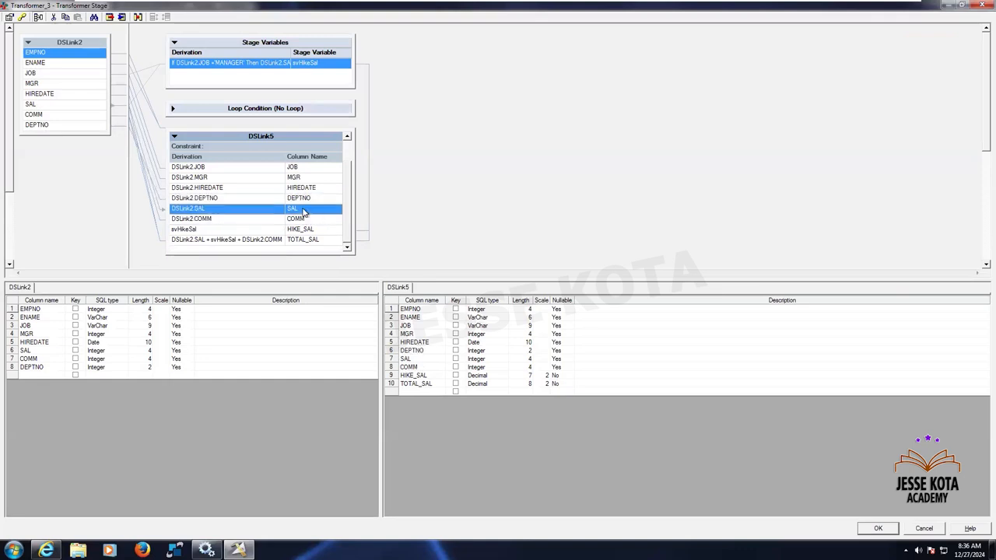
left_click(311, 222)
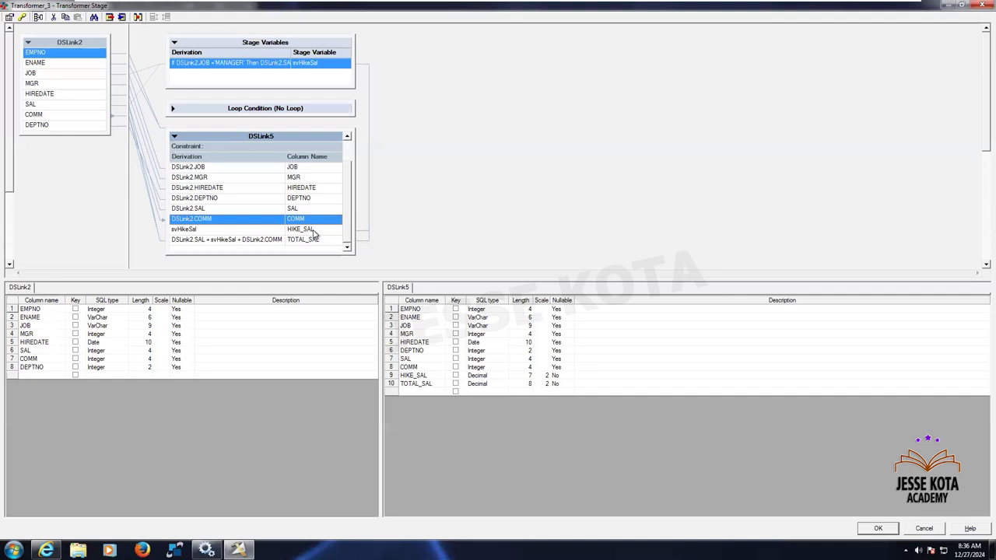
left_click(313, 230)
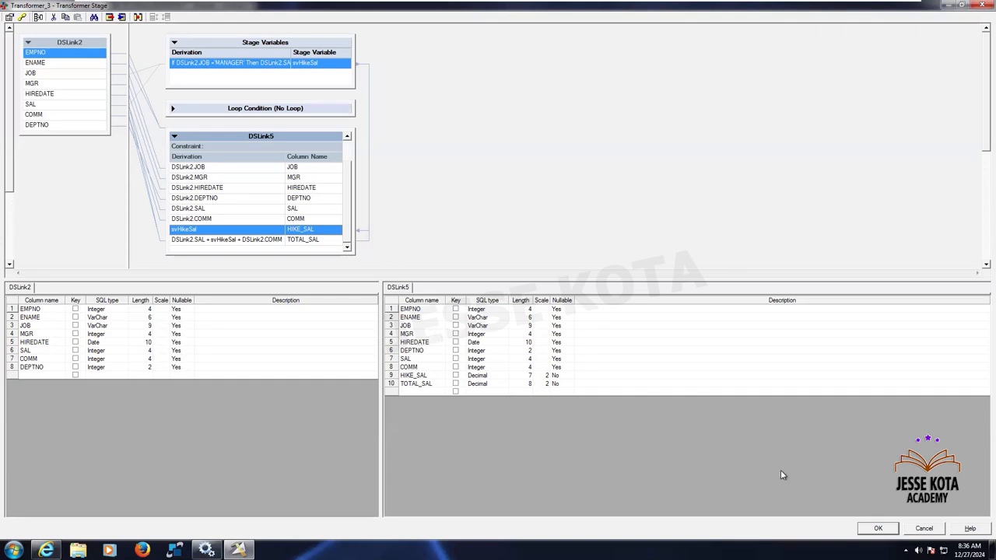
key("Return")
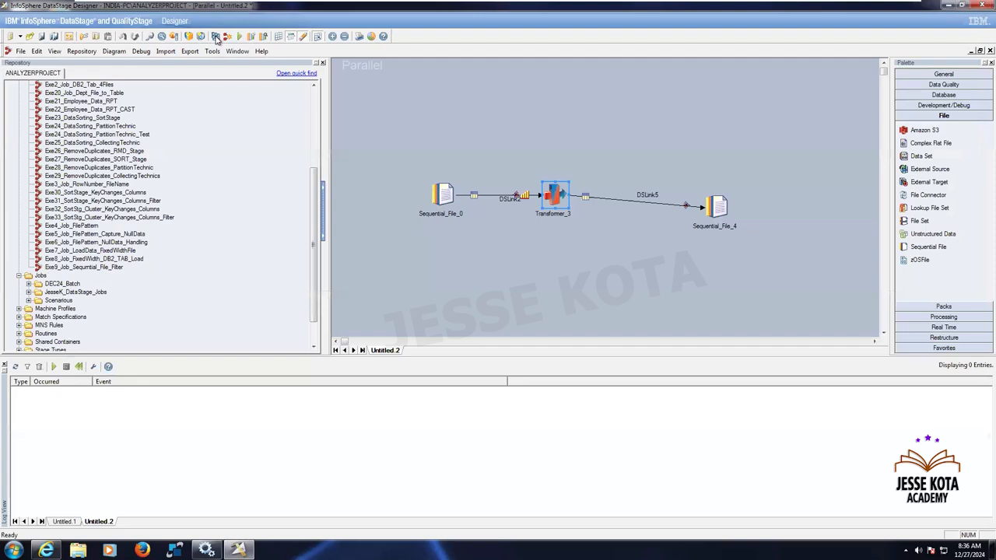
Step: Start compiling the job, agree to save it first and select the JesseKota_Assignments folder as the destination
left_click(216, 36)
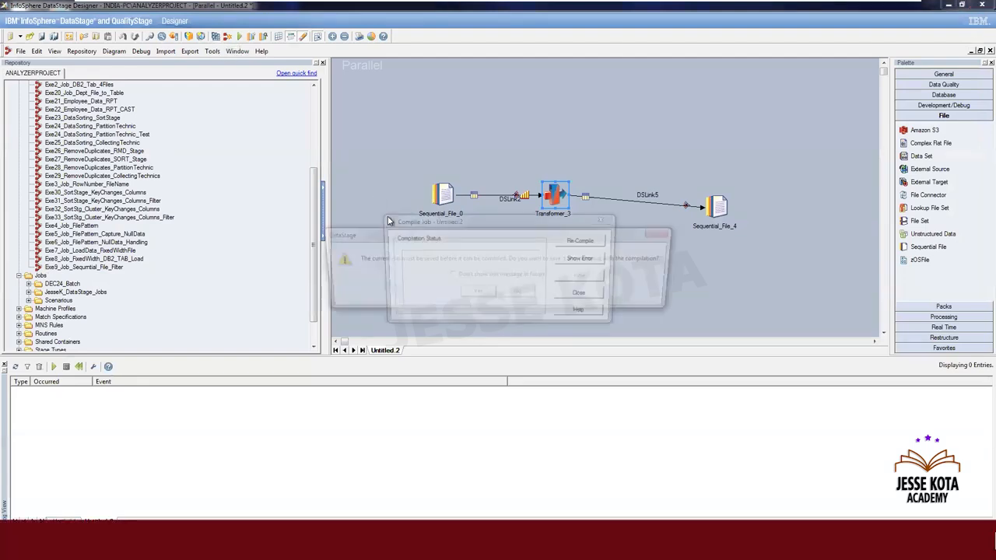
left_click(477, 294)
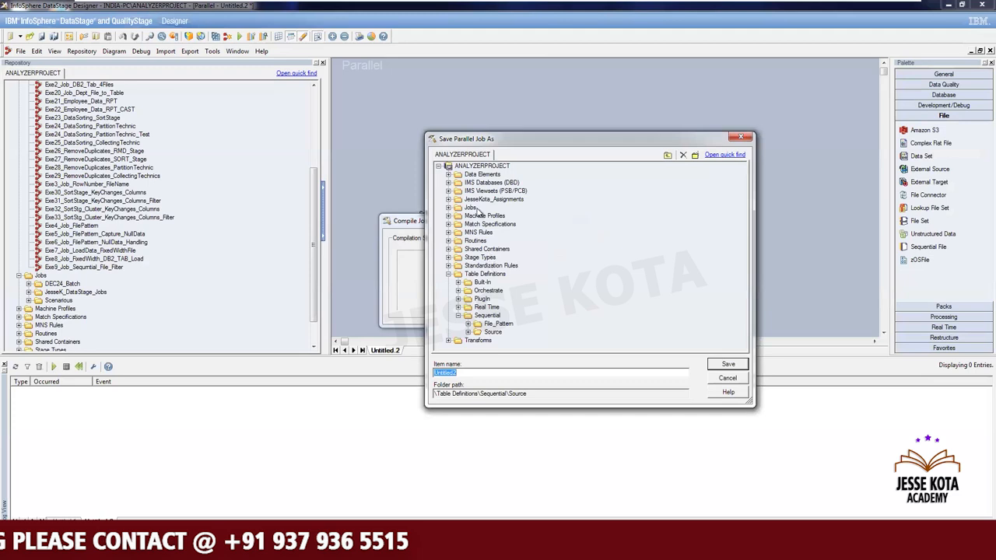
left_click(447, 199)
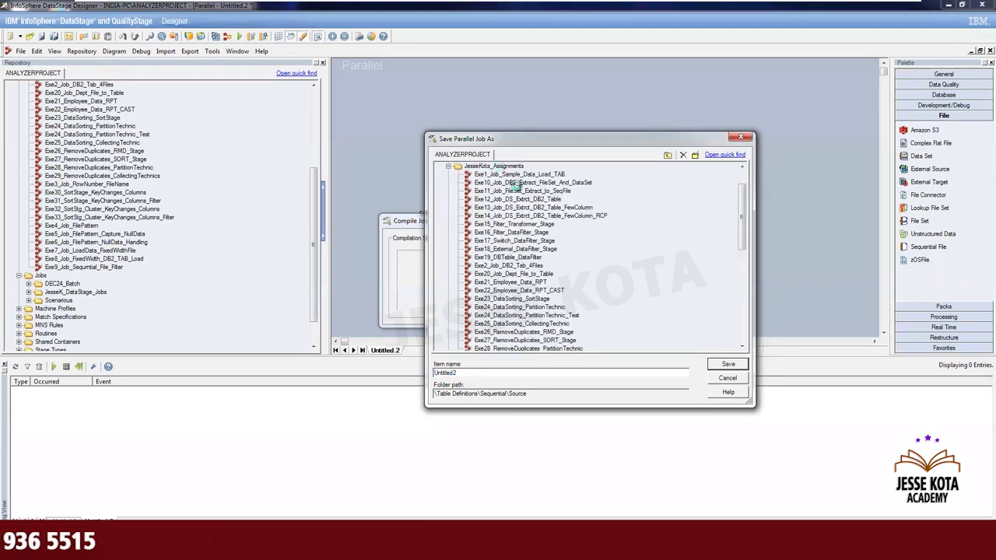
left_click(519, 166)
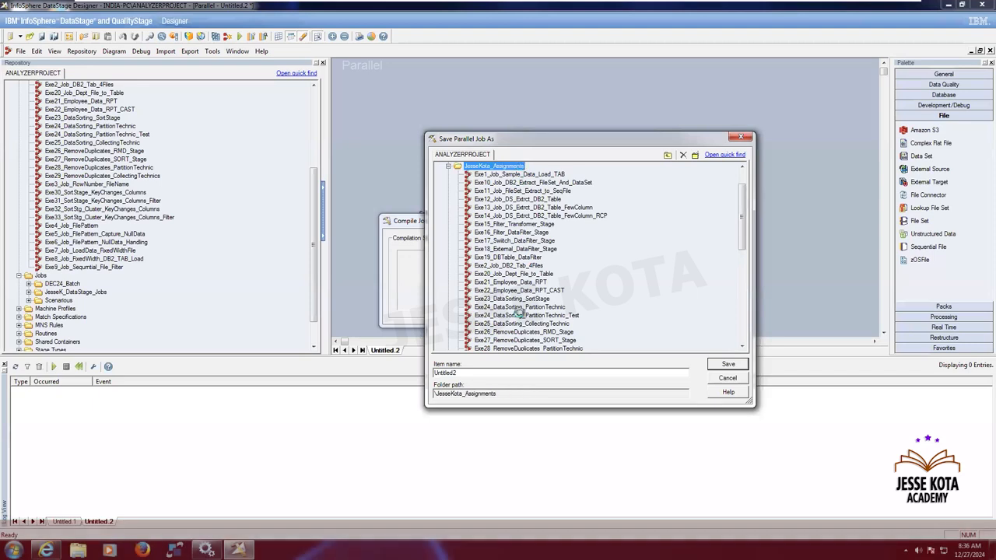
Step: Name the parallel job Exe34_Job_StageVariables_EmpHike and save it
left_click(490, 372)
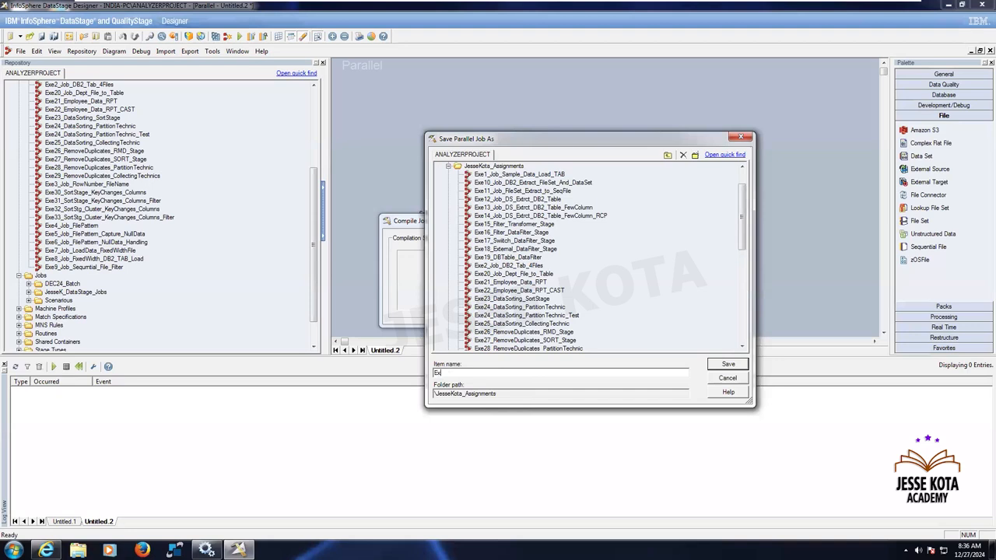
type("Exe34_Job_")
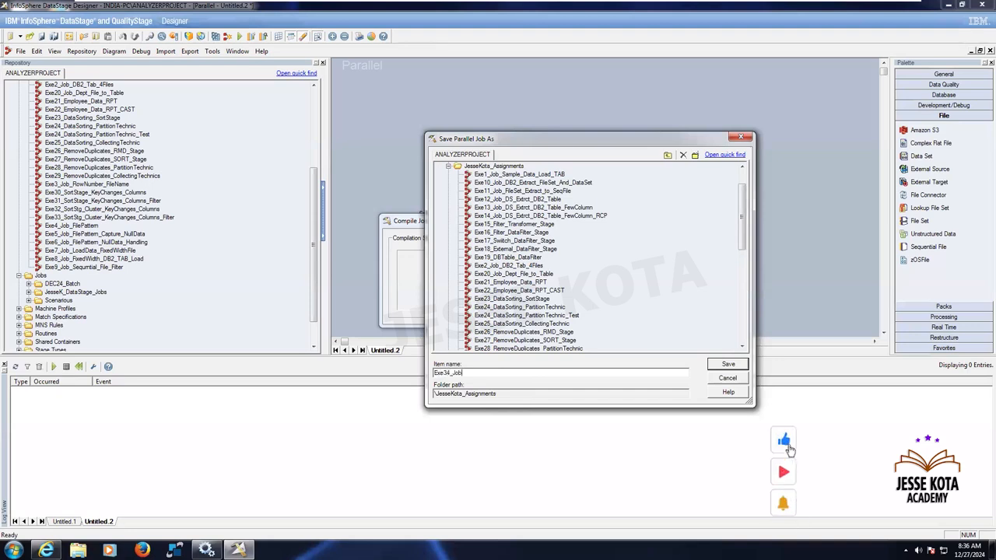
type("Stage")
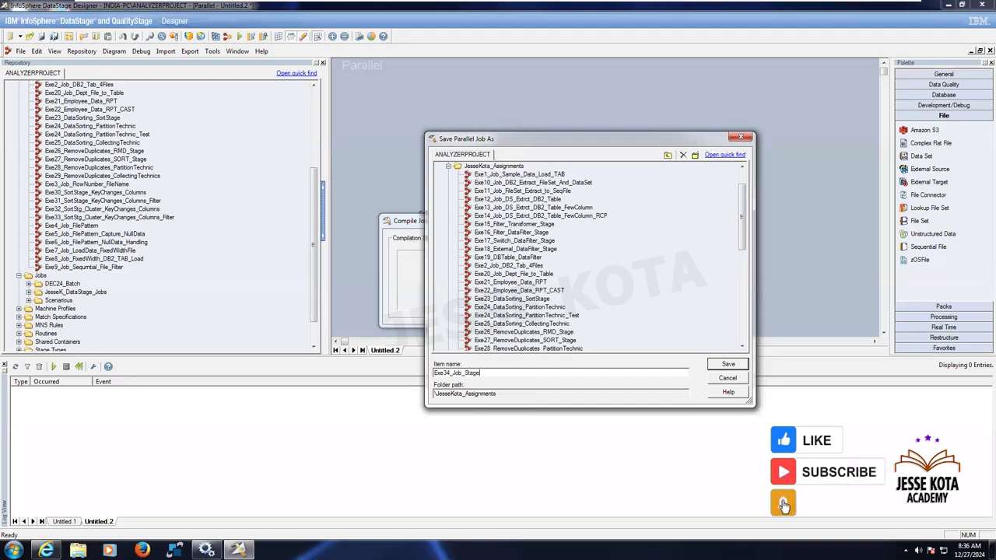
type("Variabl")
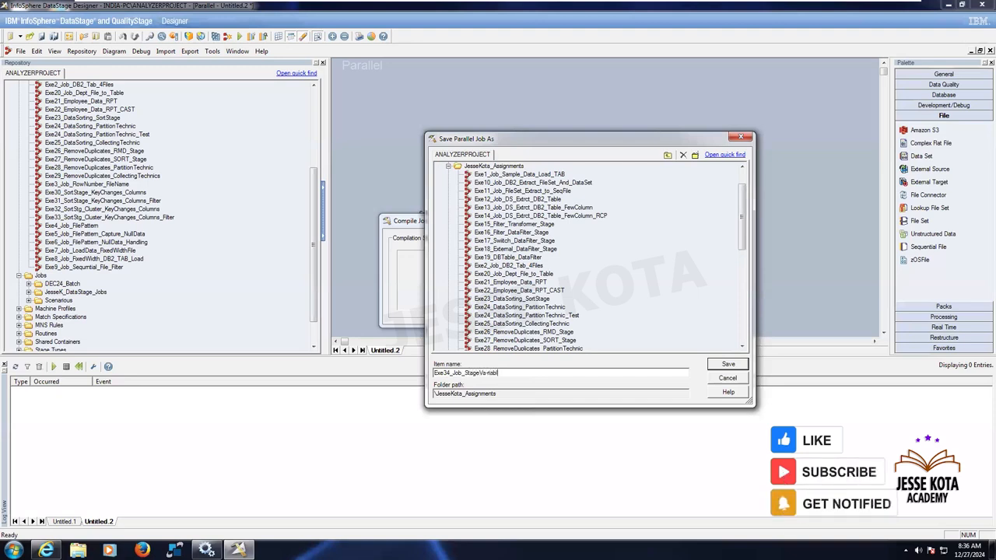
key("BackSpace")
key("BackSpace")
key("BackSpace")
key("BackSpace")
key("BackSpace")
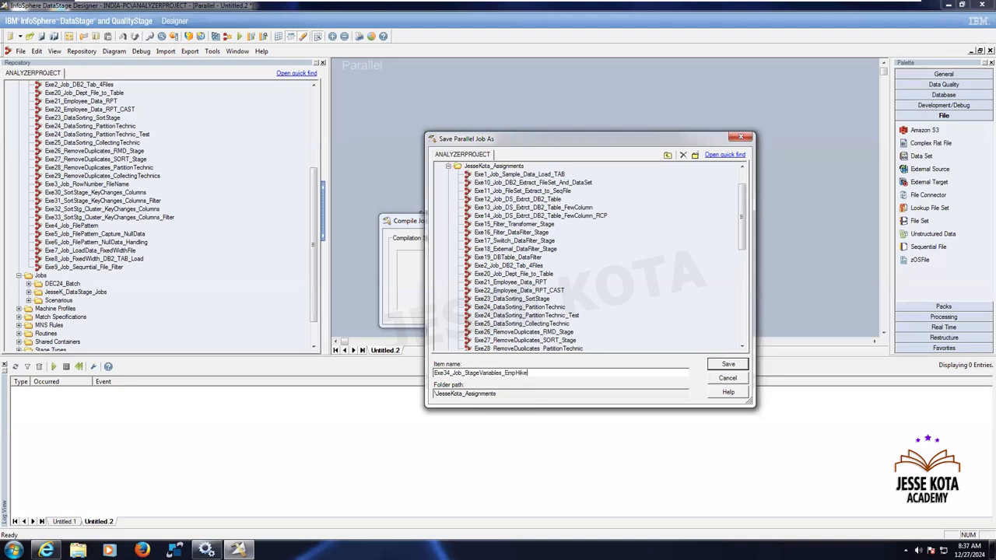
left_click(727, 365)
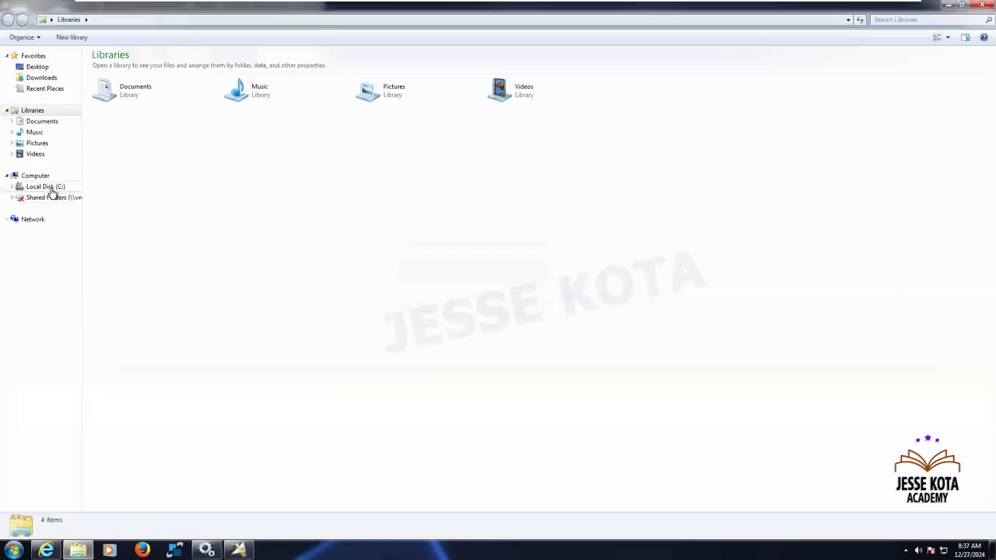
Step: In Windows Explorer, permanently delete the DataSort text file from the Target folder on the C: drive, then return to DataStage Designer
left_click(53, 192)
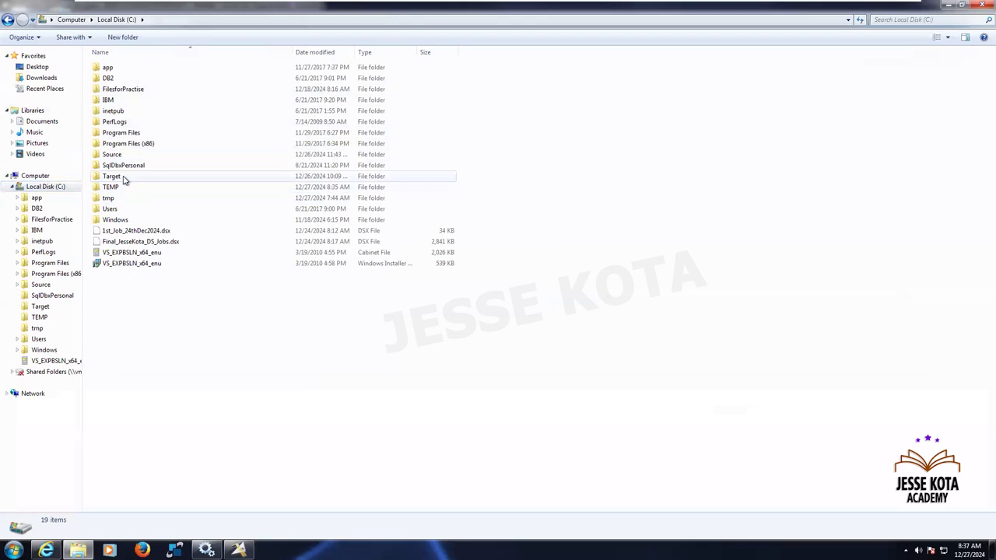
left_click(123, 180)
double_click(123, 180)
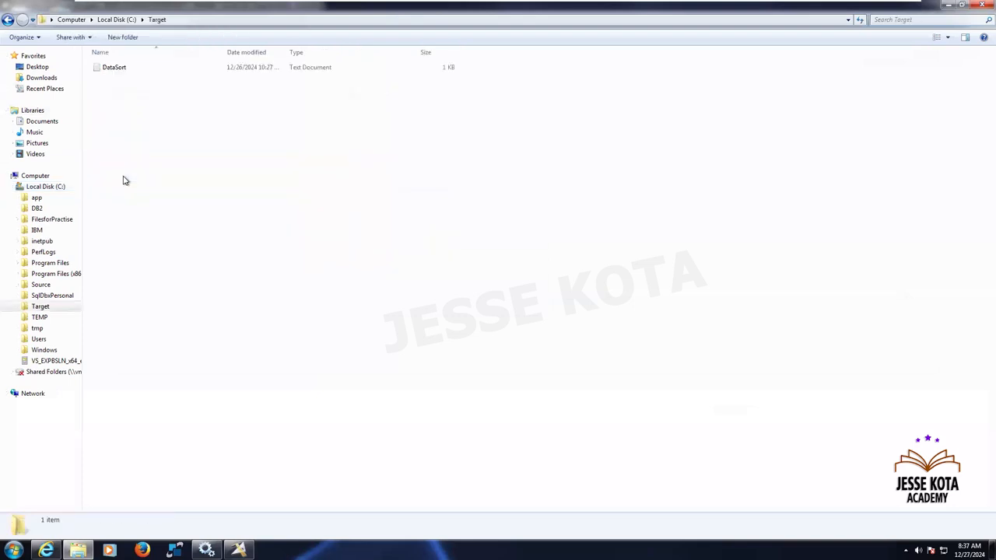
key("Down")
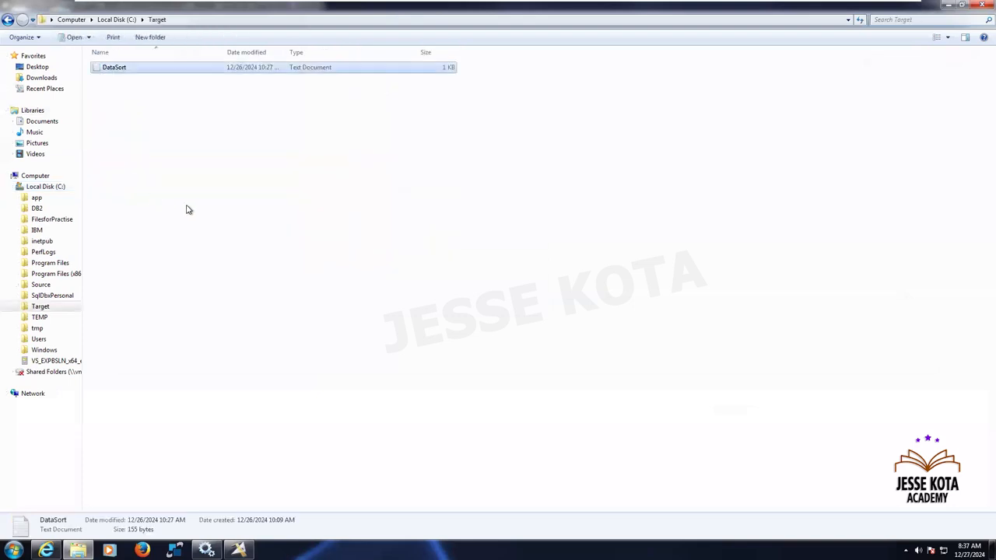
key("shift+Delete")
key("Return")
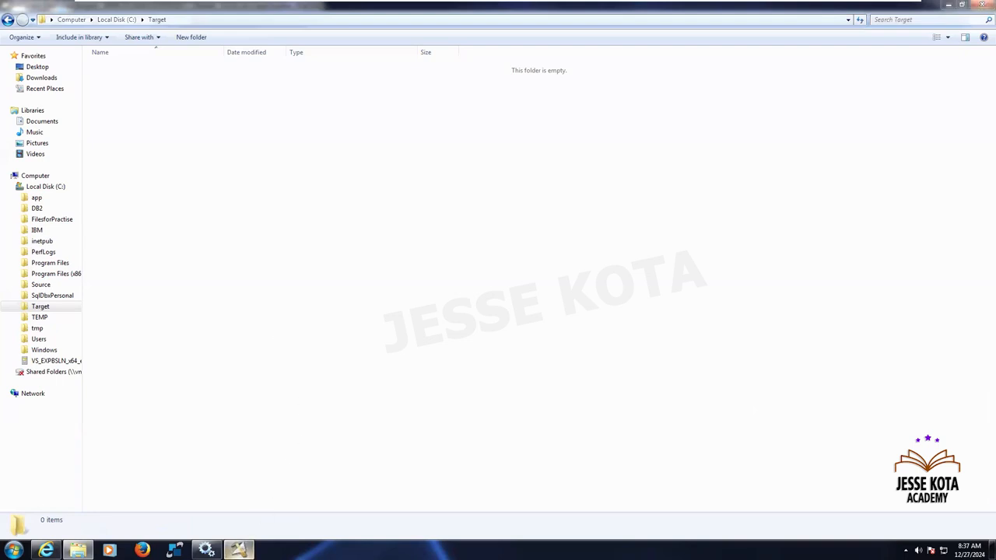
left_click(951, 7)
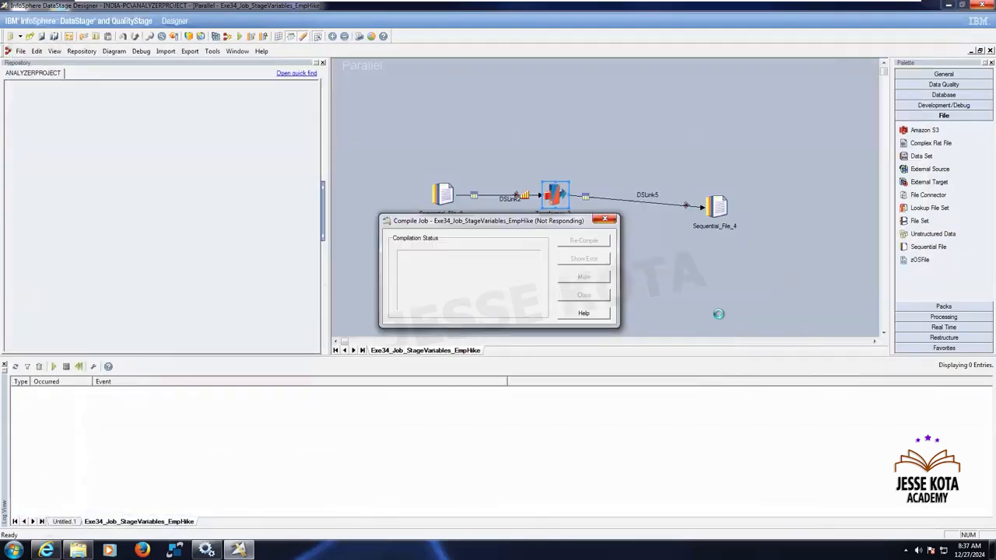
Step: Run the compiled Exe34_Job_StageVariables_EmpHike job with the default run options and close the compile window
left_click(227, 35)
left_click(239, 36)
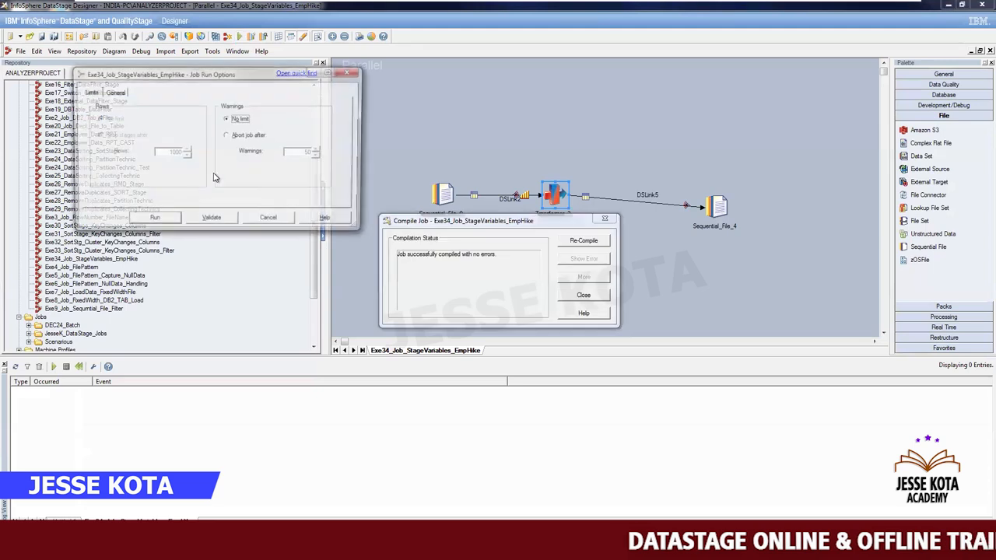
left_click(152, 221)
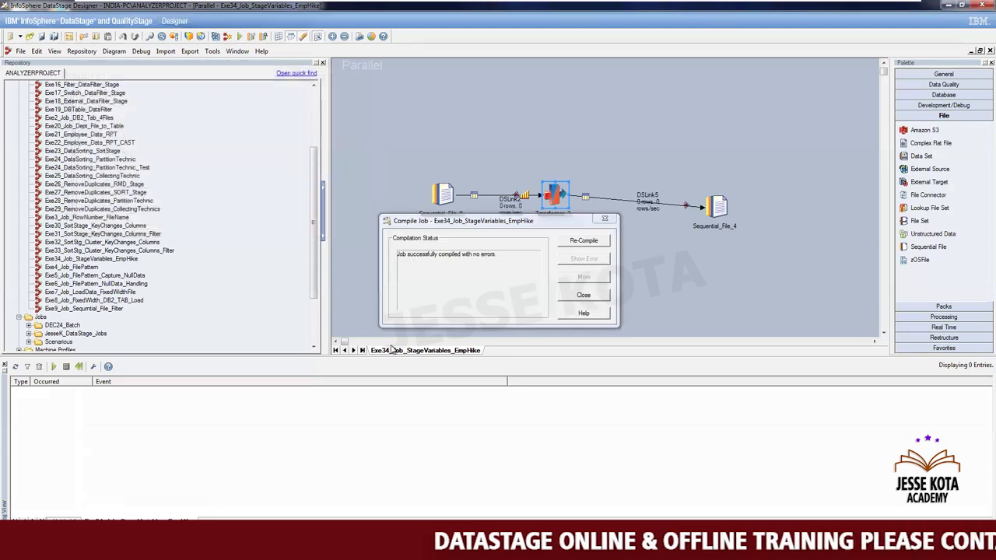
left_click(584, 295)
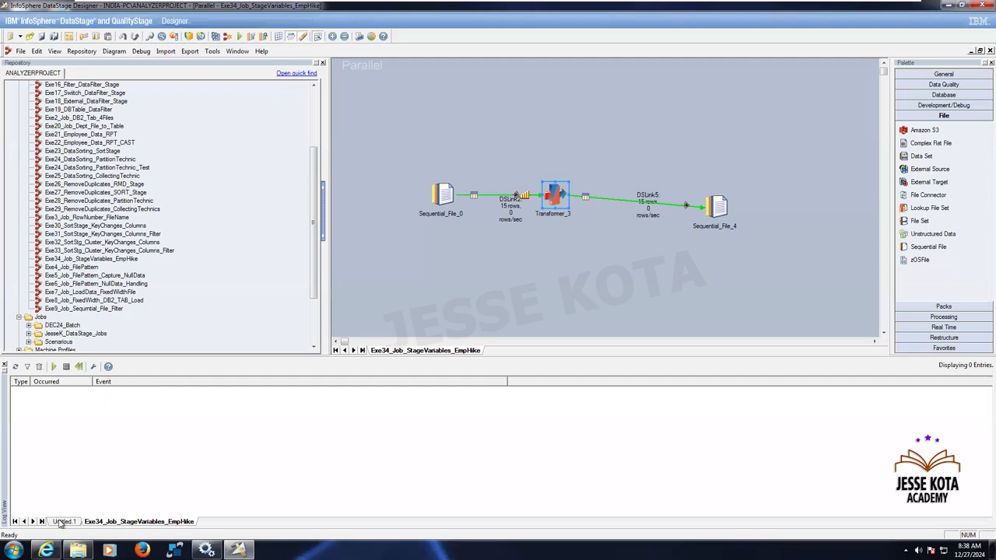
Step: Open the Stage_Variables_Employee CSV from the Target folder in Excel, enlarge the sheet and dismiss the Office activation wizard
mouse_move(78, 550)
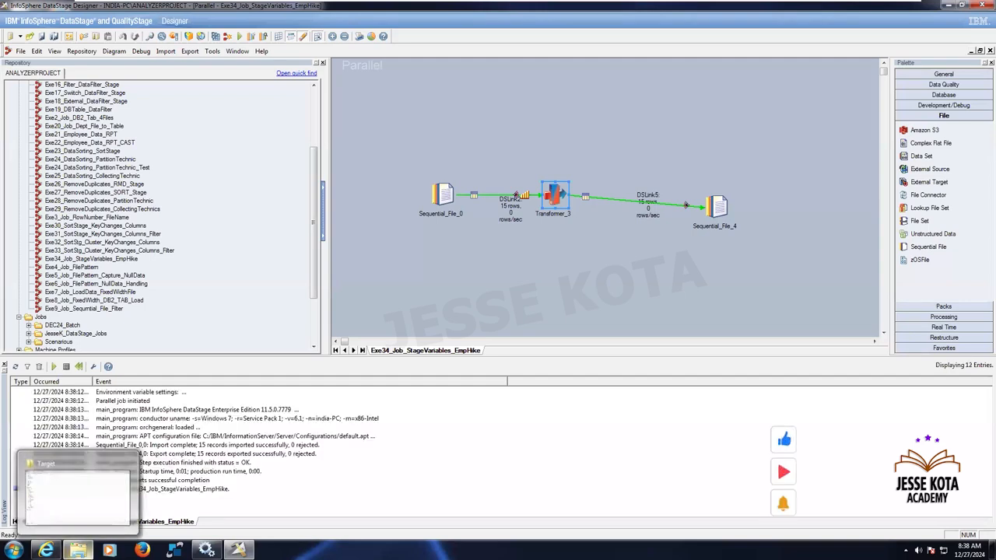
left_click(101, 501)
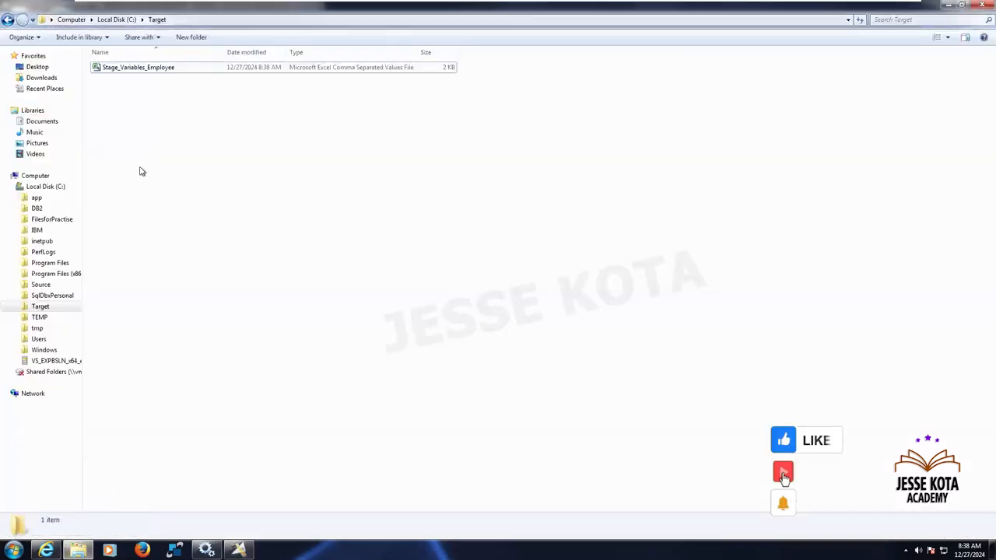
left_click(161, 69)
double_click(161, 69)
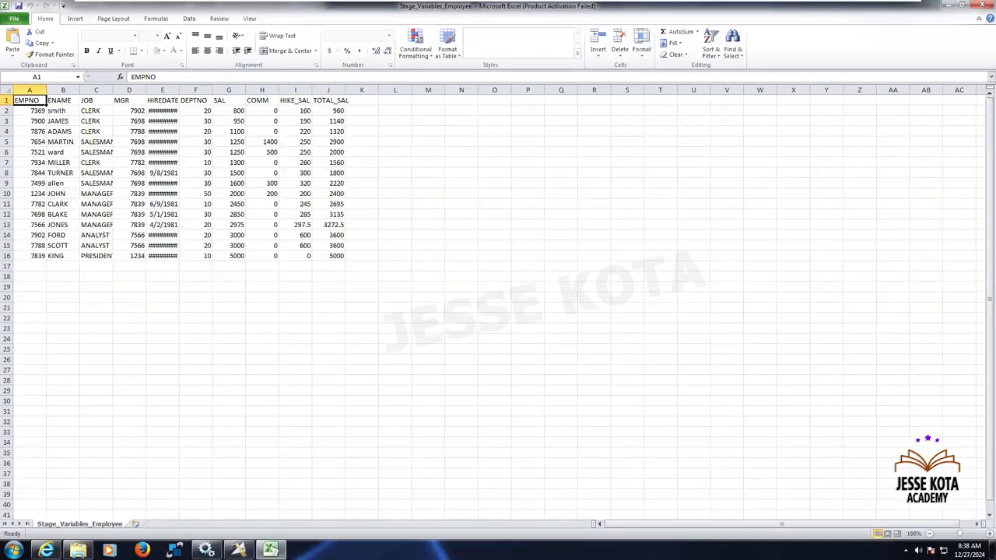
scroll(467, 183, "up", 1)
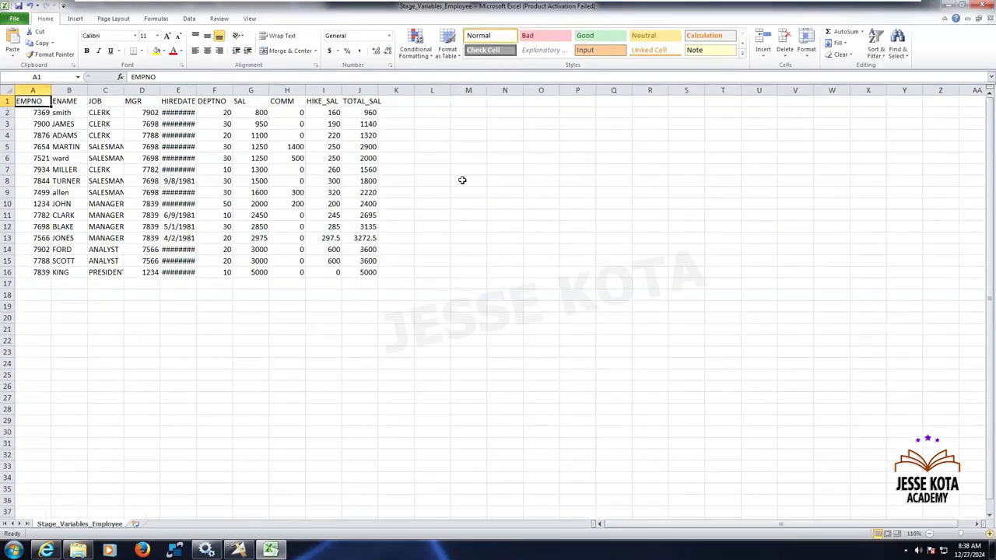
scroll(394, 103, "up", 1)
scroll(394, 91, "up", 1)
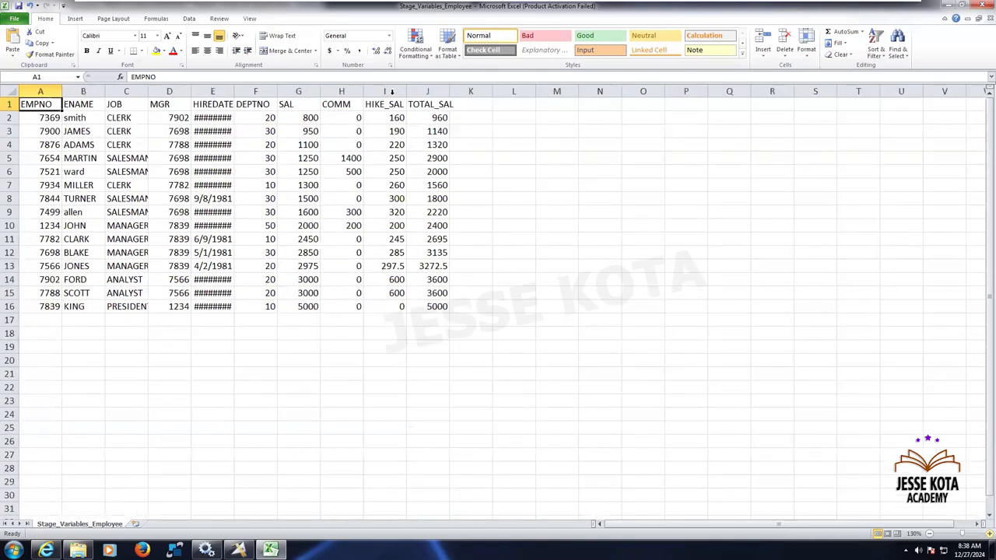
scroll(392, 91, "up", 1)
scroll(463, 147, "up", 1)
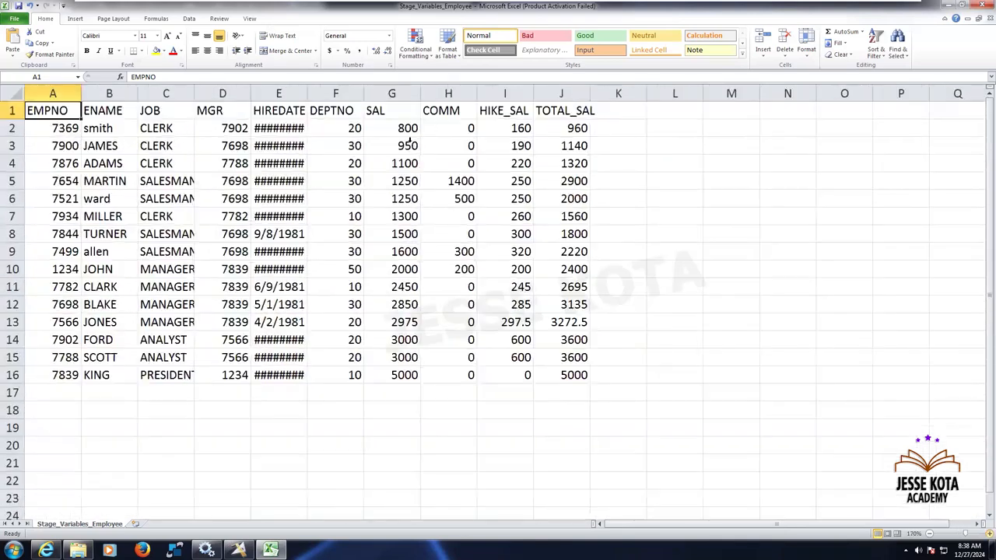
scroll(224, 146, "up", 1)
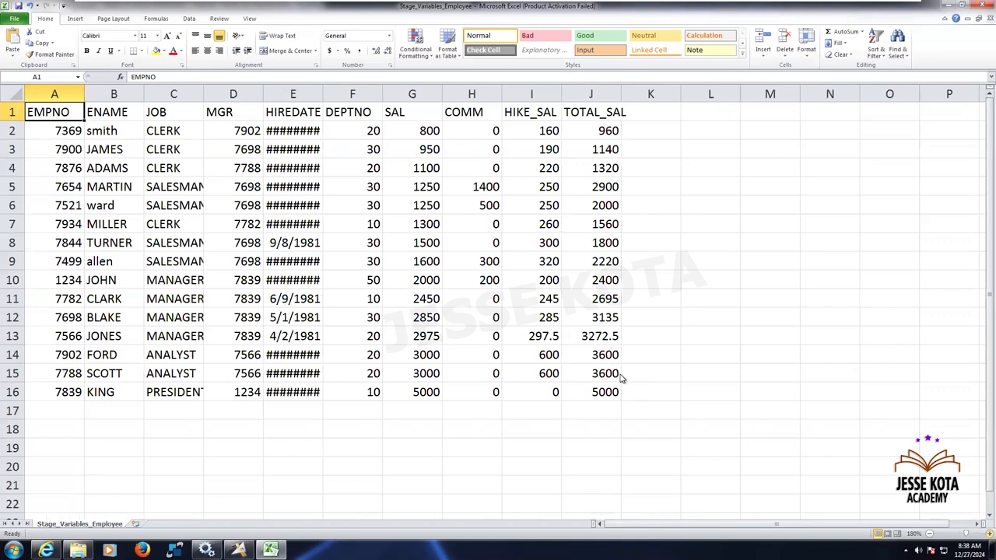
scroll(620, 375, "up", 1)
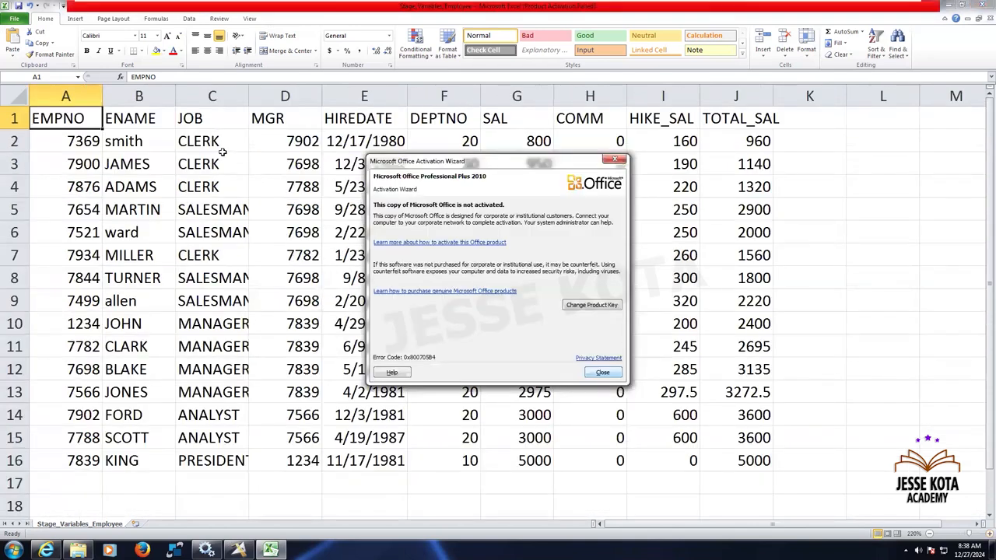
key("Escape")
left_click(221, 139)
key("Down")
type("-------------------------------")
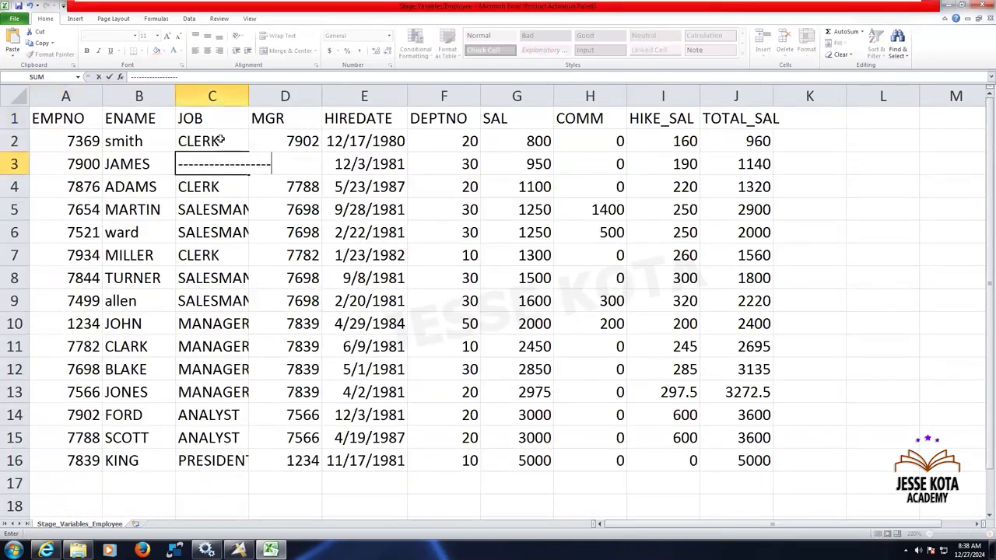
key("Escape")
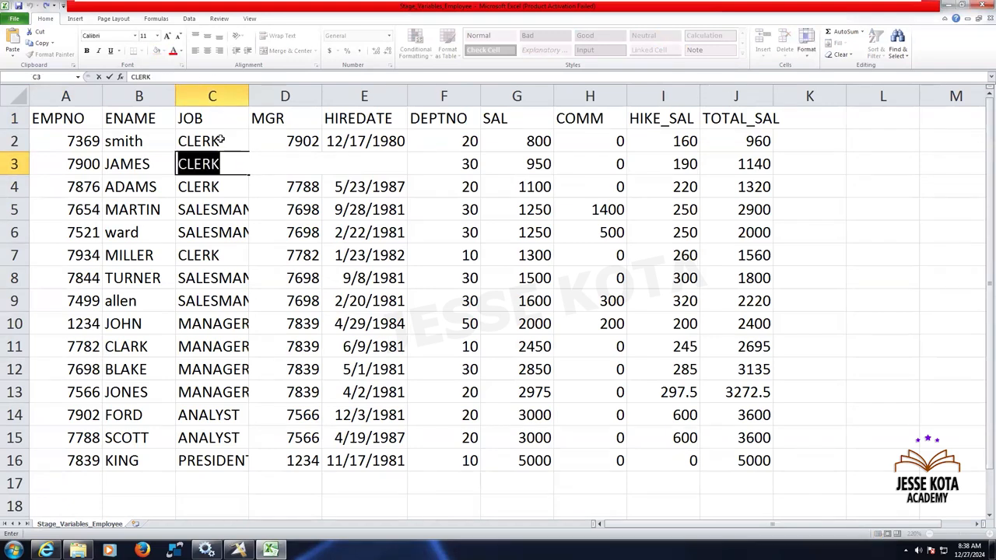
Step: Examine the first employee's row across the JOB, SAL, COMM and HIKE_SAL columns to check the hike calculation
key("Right")
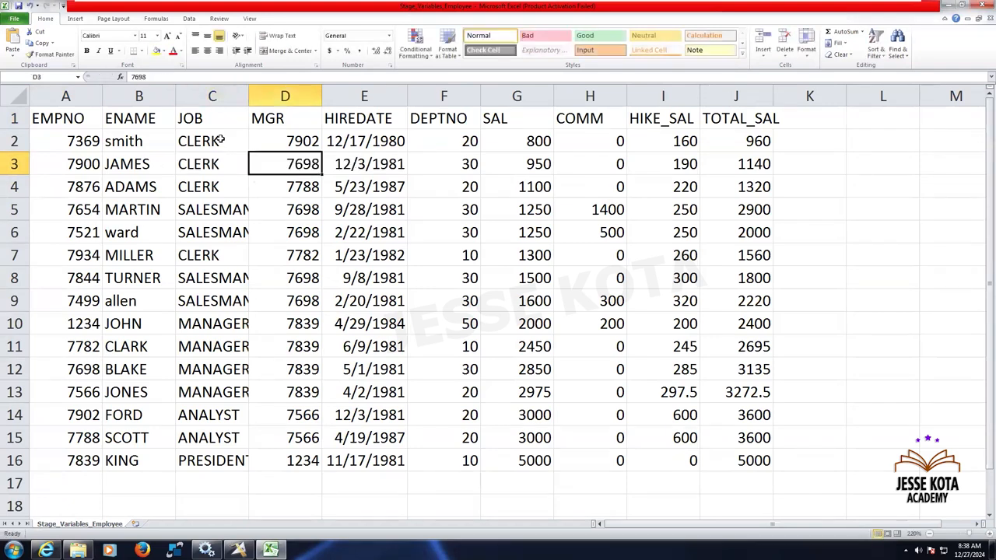
key("Up")
key("Left")
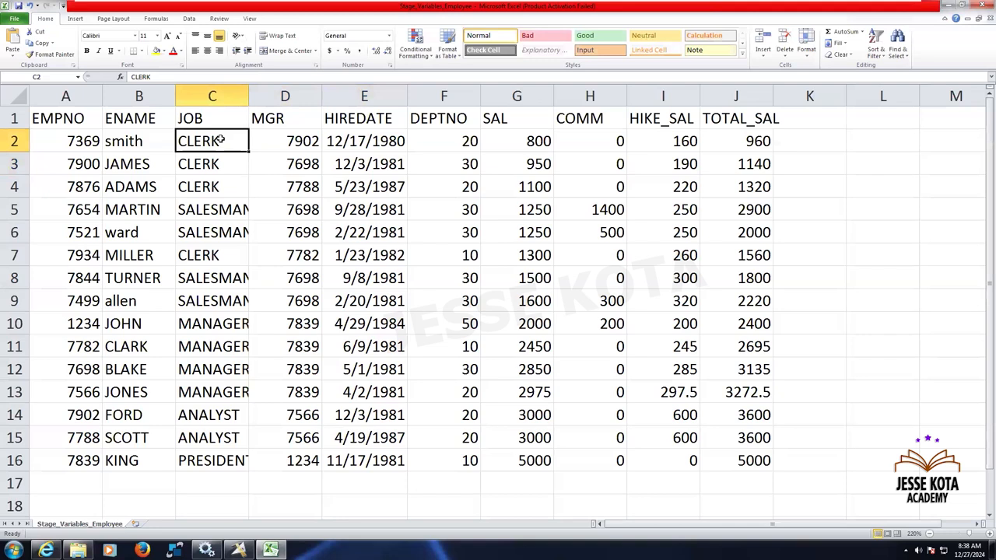
key("Right")
key("Right")
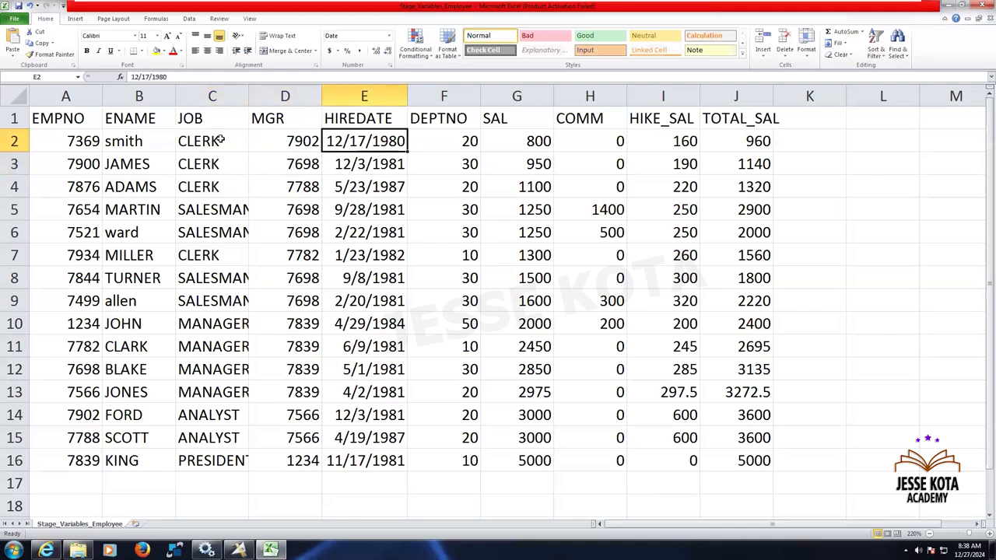
key("Right")
key("Right")
key("Right")
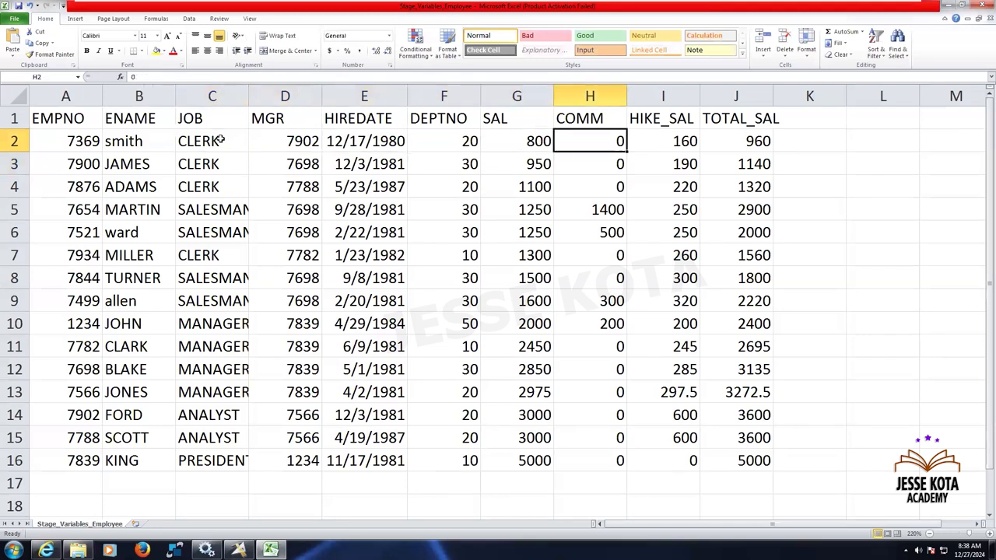
key("Left")
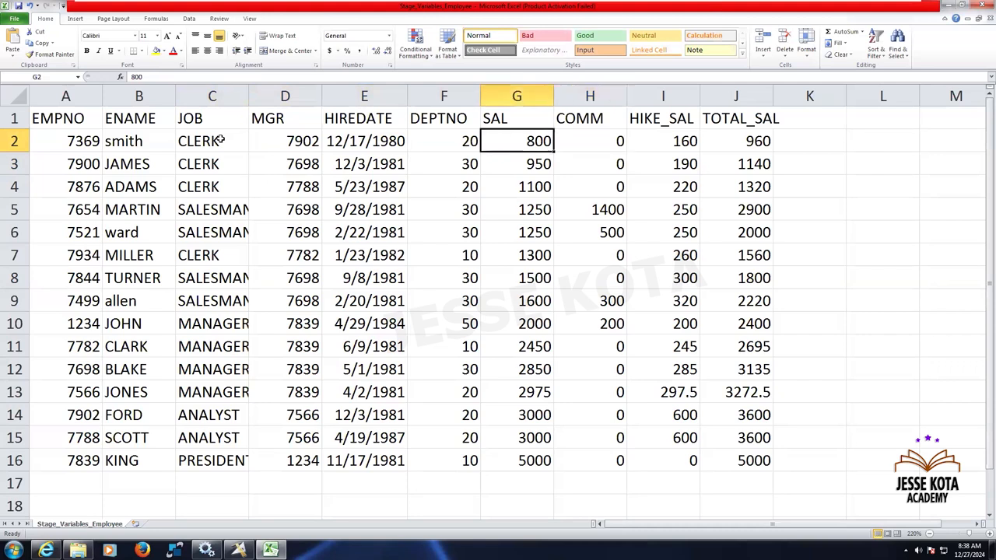
key("Right")
key("Right")
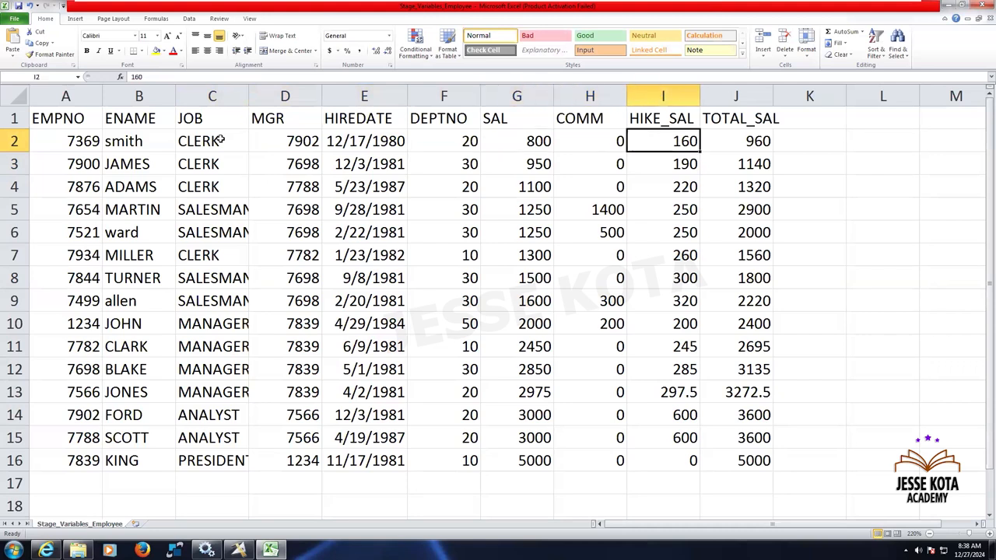
key("Left")
key("Left")
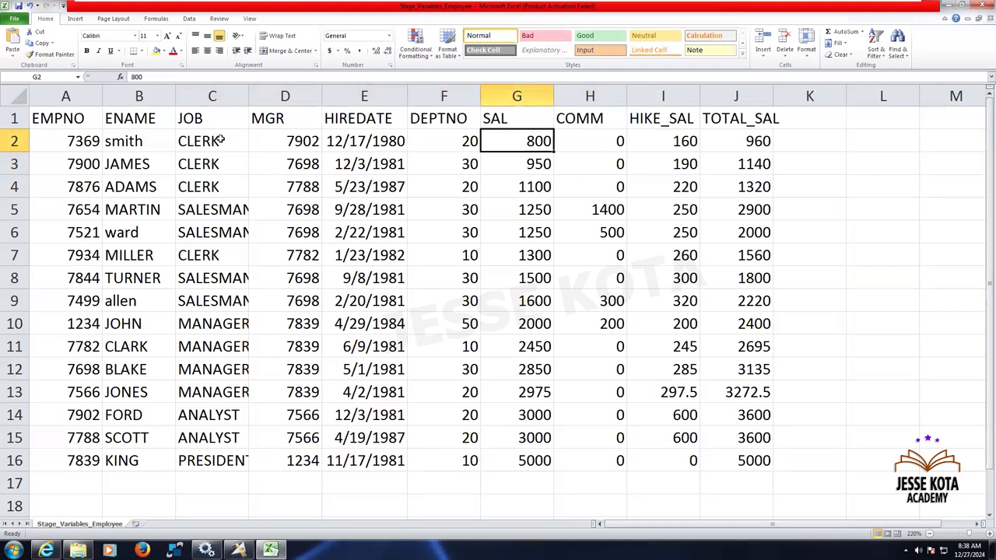
Step: Select the first employee's SAL, COMM and HIKE_SAL cells to check their sum against TOTAL_SAL, and fit the JOB column width to its text
key("shift+Right")
key("shift+Right")
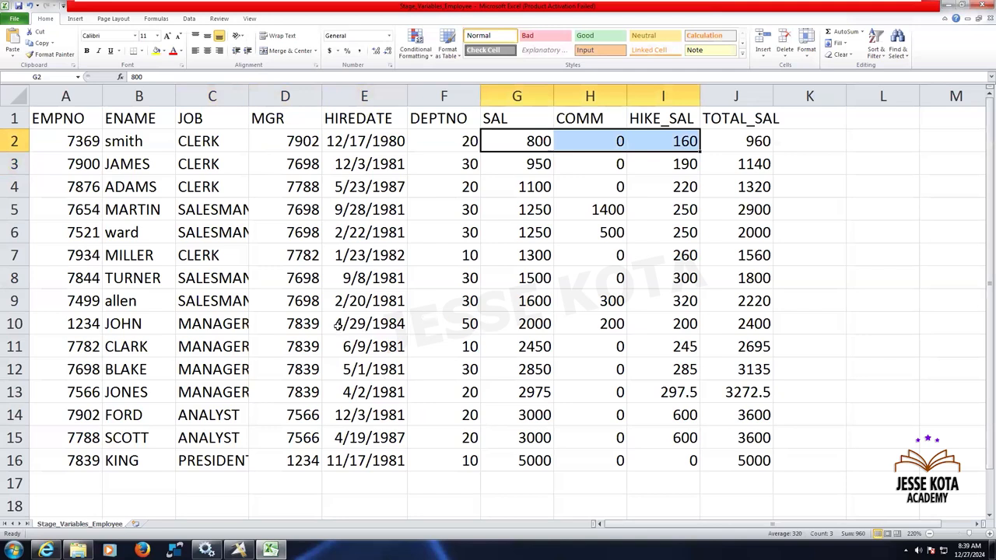
double_click(247, 99)
Step: Examine the first manager's row from JOB across SAL, COMM and HIKE_SAL to TOTAL_SAL to check the manager hike calculation
left_click(231, 327)
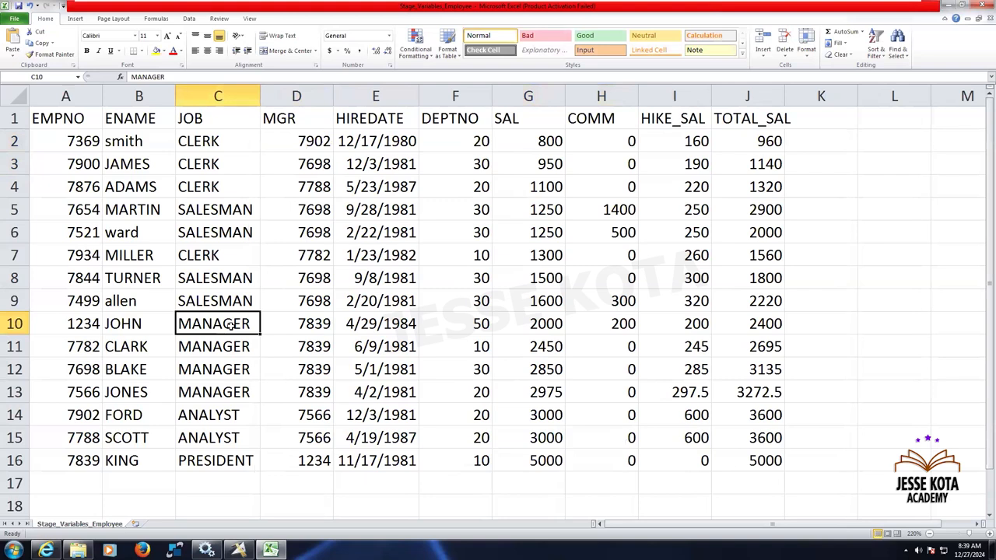
key("Right")
key("Right")
key("Right")
key("Right")
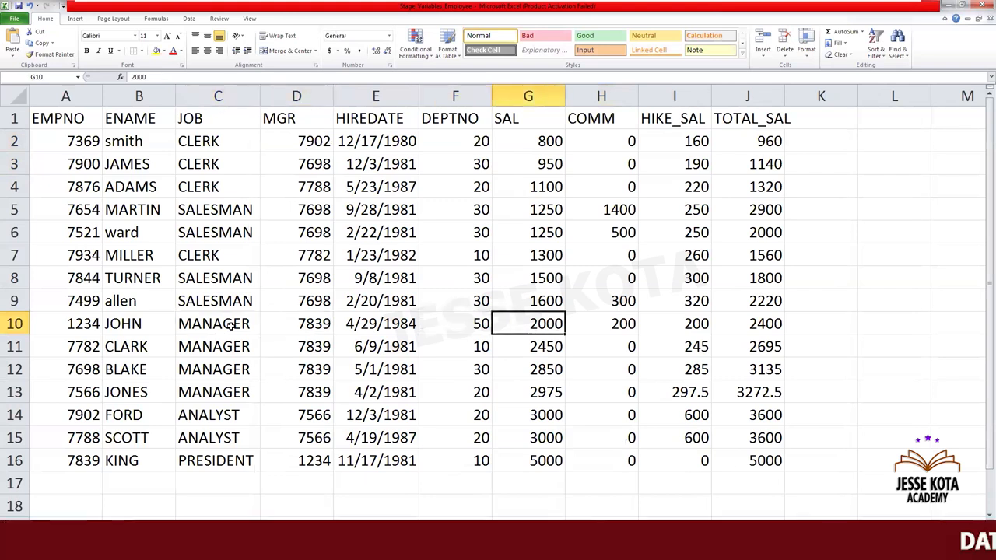
key("Right")
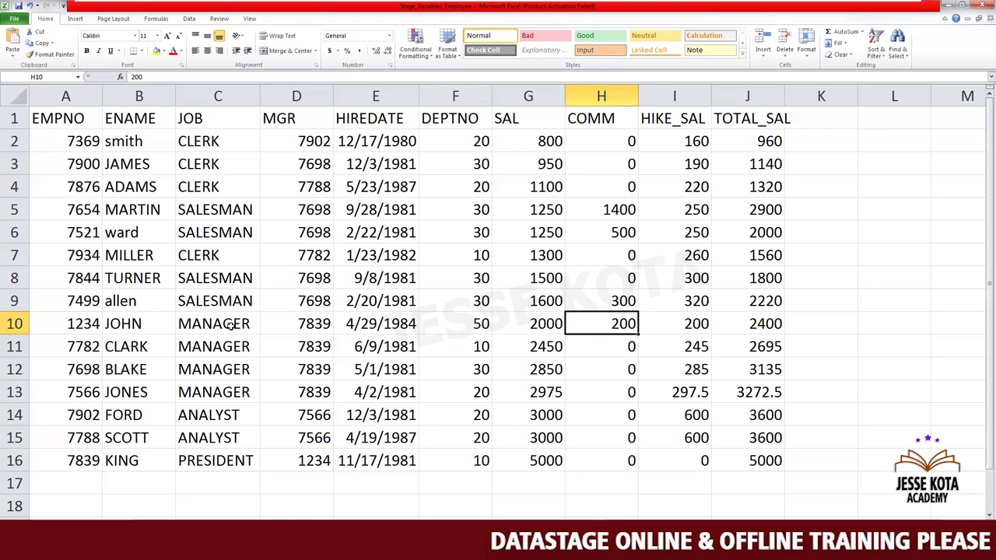
key("Left")
key("Right")
key("Right")
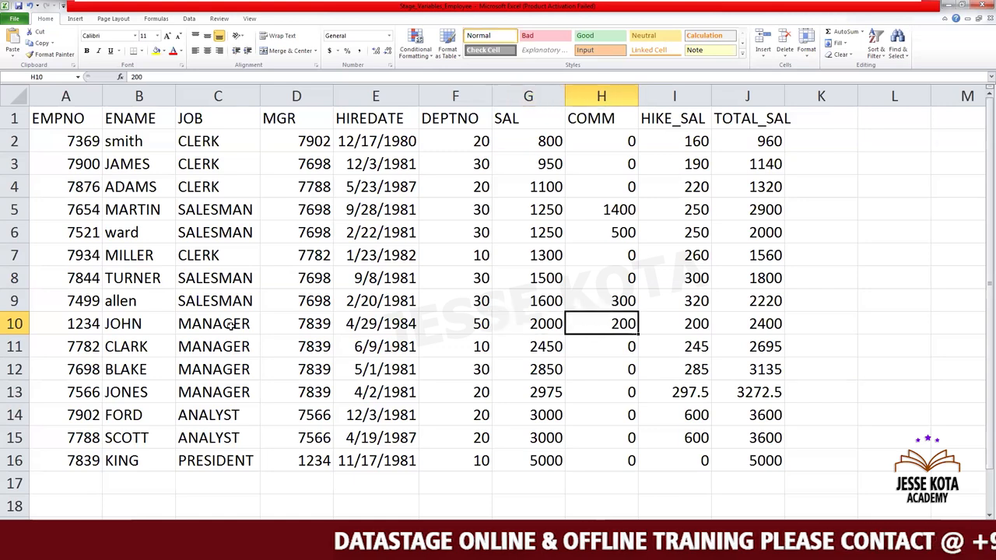
key("Right")
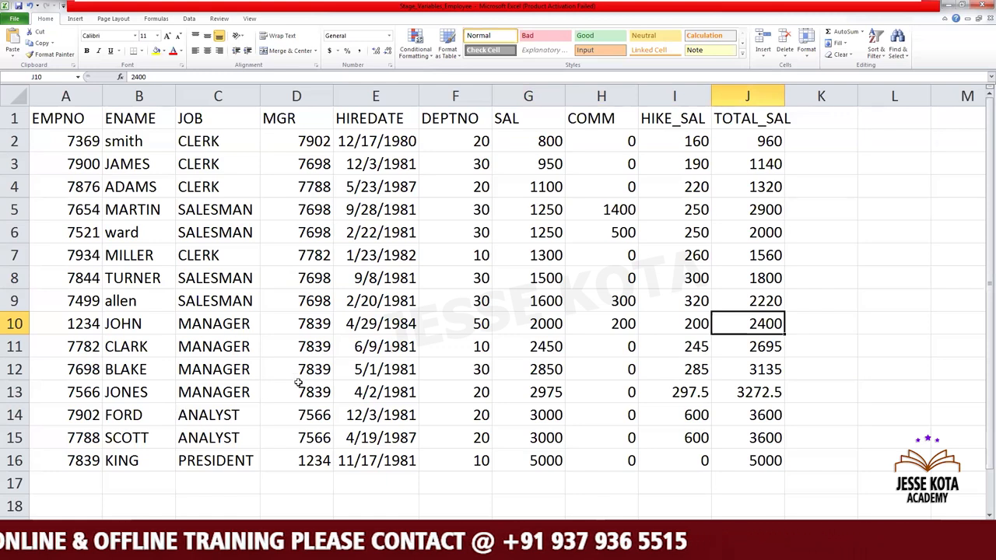
Step: Check SAL, HIKE_SAL and TOTAL_SAL in the last manager's row, and SAL and TOTAL_SAL in the president's row
left_click(536, 395)
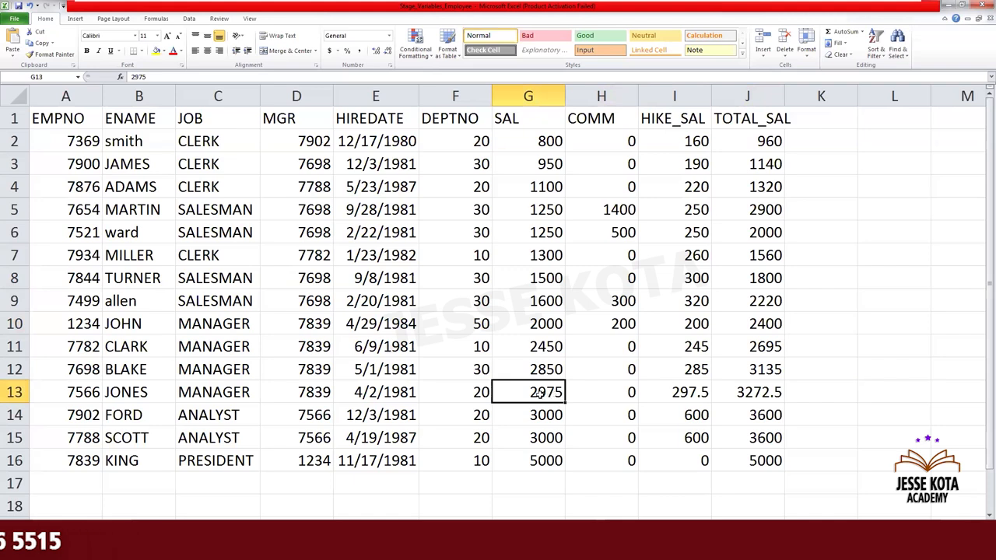
left_click(677, 392)
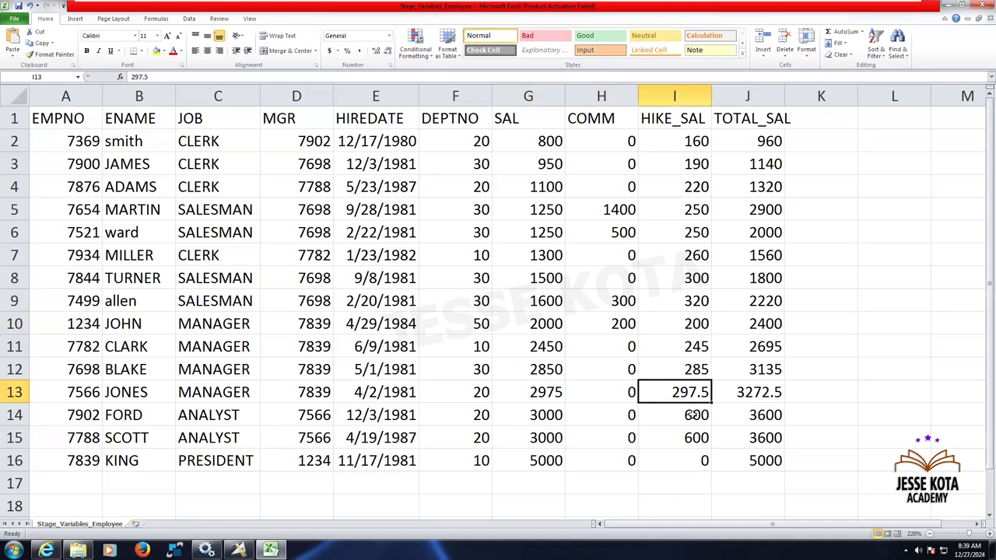
left_click(753, 392)
left_click(538, 460)
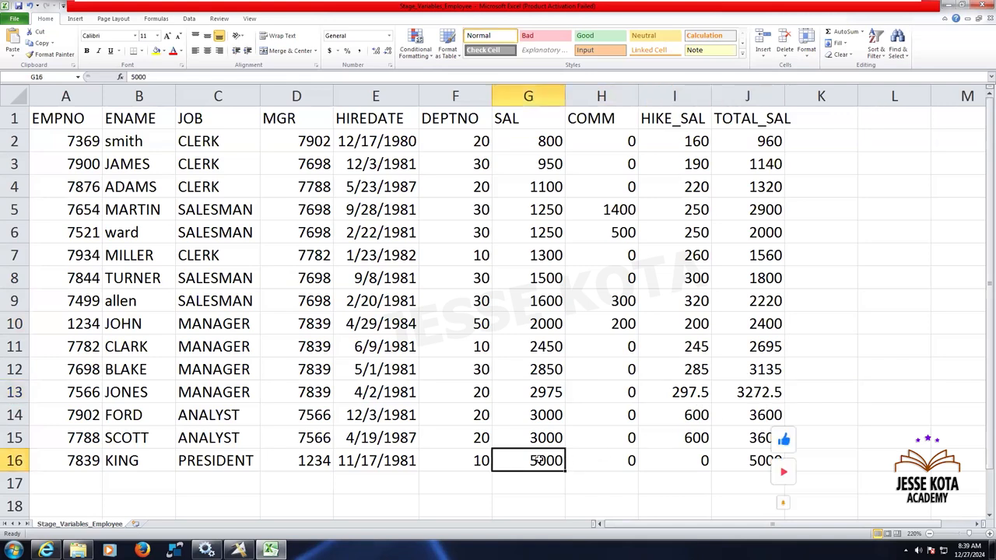
left_click(781, 463)
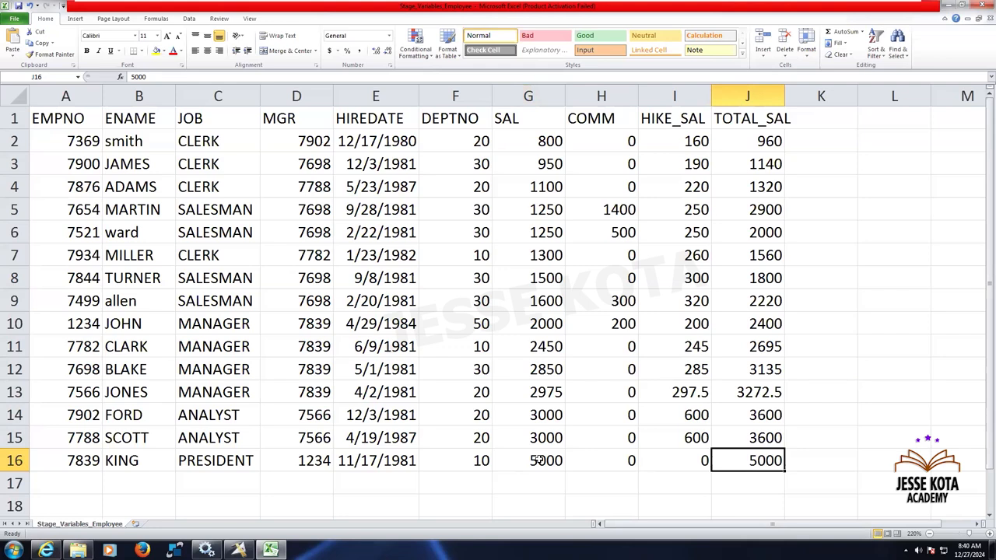
Step: Close the Stage_Variables_Employee CSV without saving, minimize the virtual machine and switch to the DataStage_Assignment Sheet in the browser
left_click(964, 7)
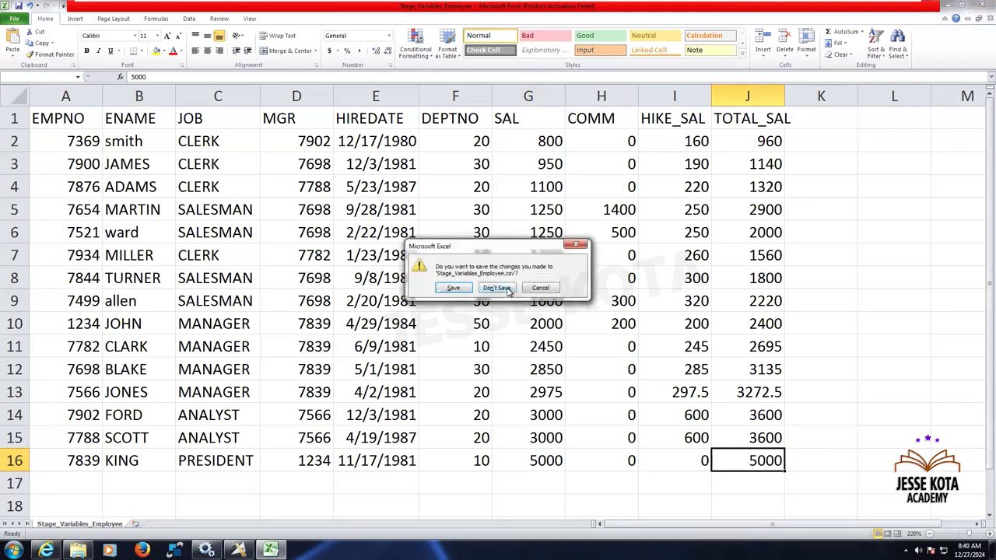
left_click(507, 290)
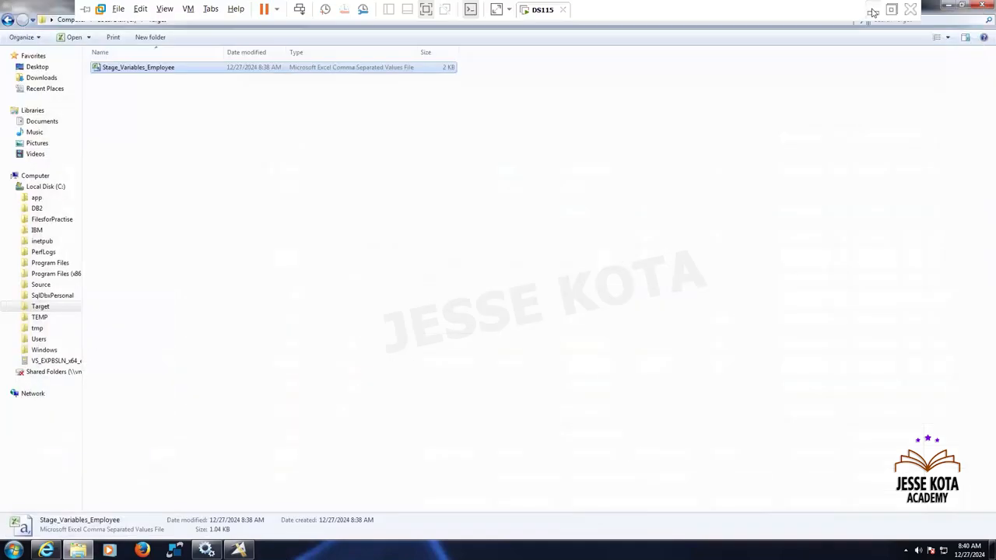
left_click(872, 11)
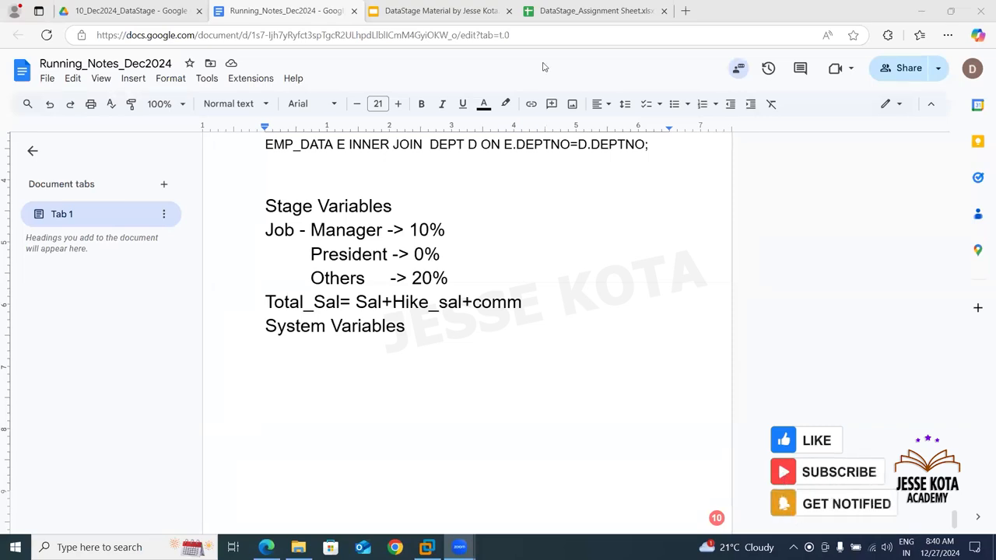
key("ctrl+4")
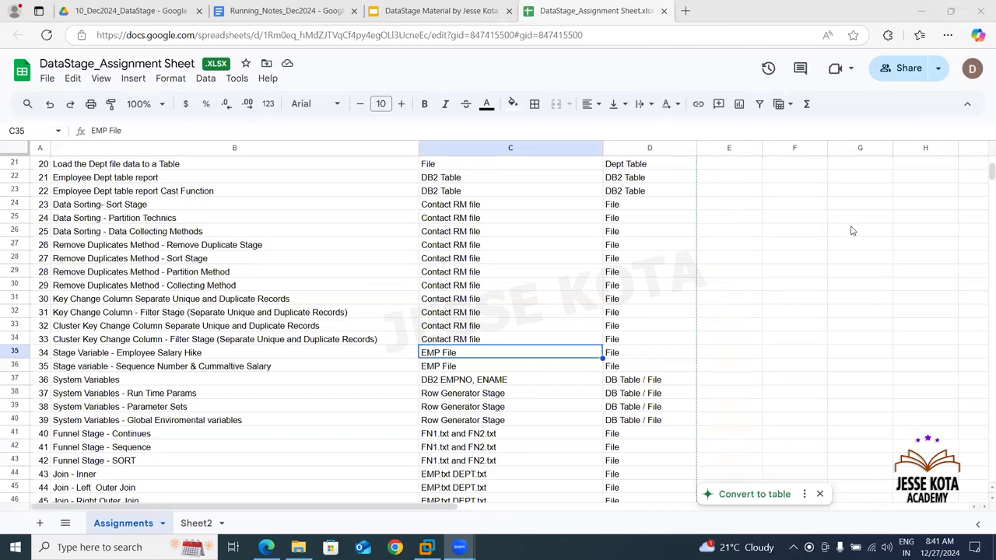
double_click(795, 352)
right_click(803, 354)
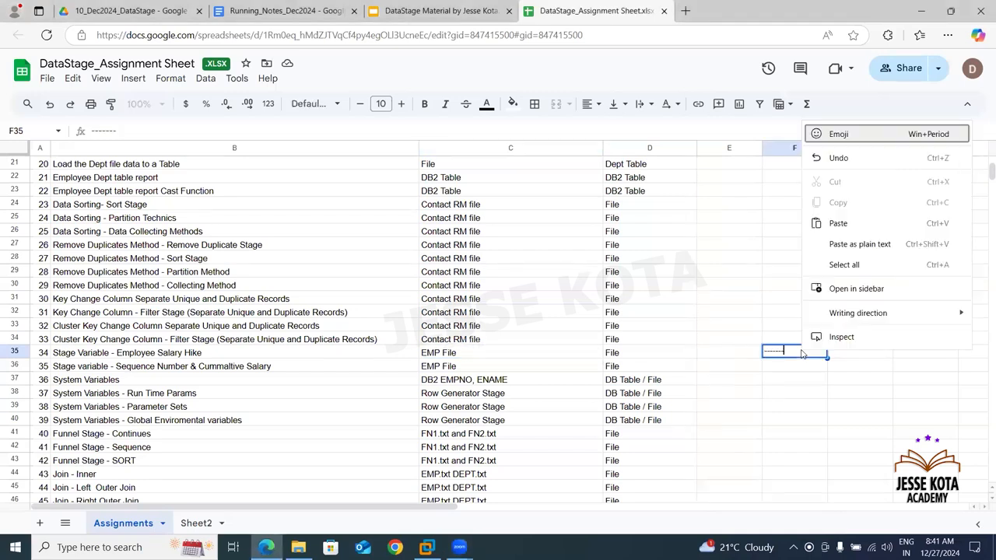
left_click(784, 342)
left_click(786, 343)
left_click(790, 355)
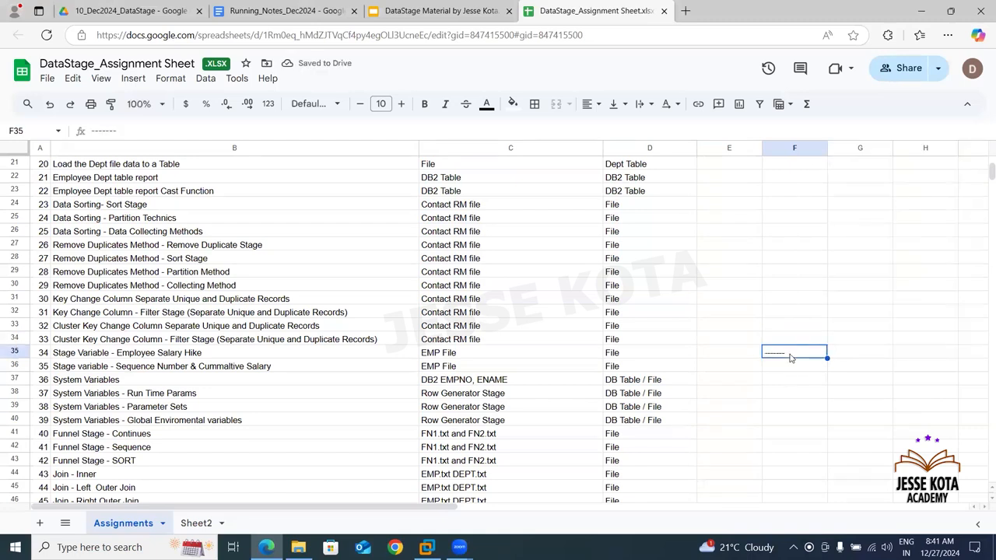
type("-")
right_click(786, 339)
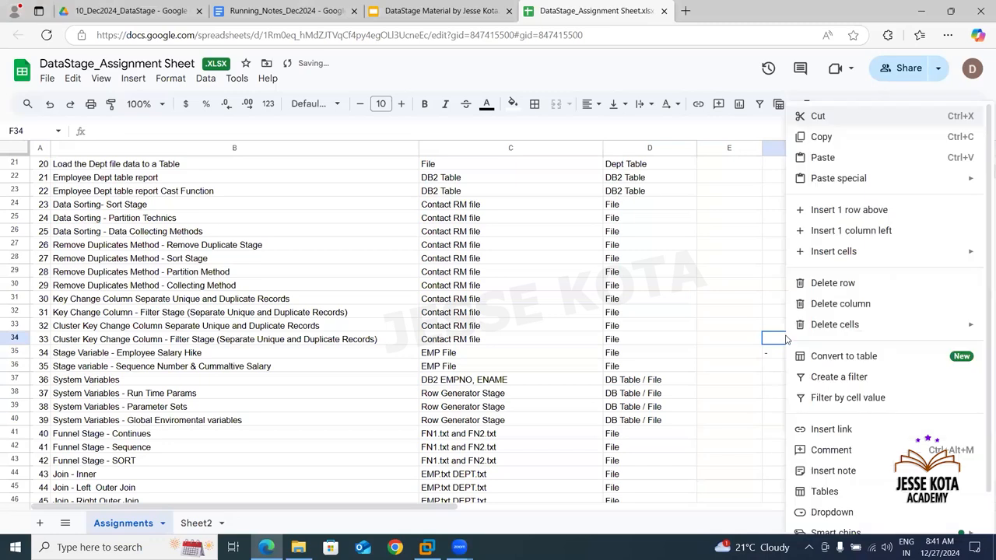
left_click(773, 357)
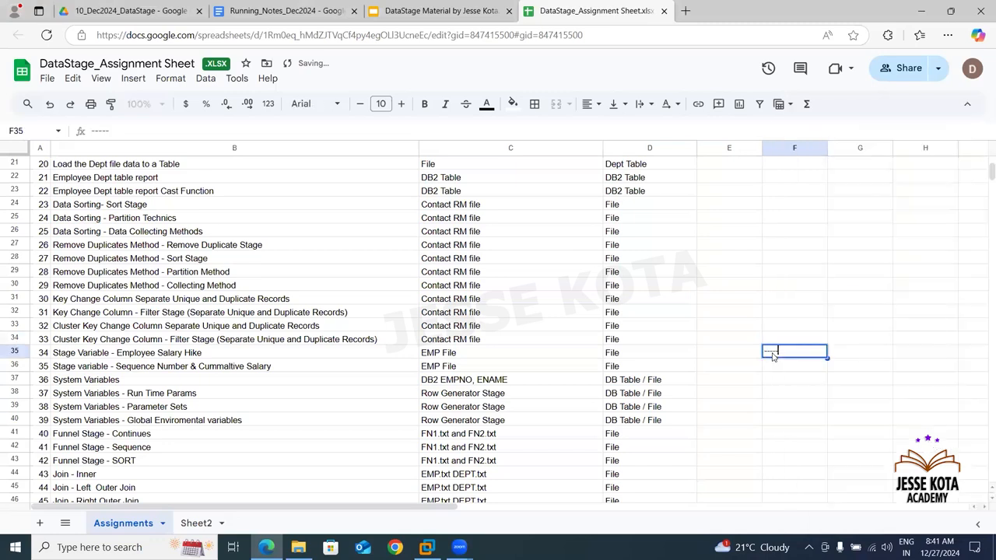
right_click(773, 357)
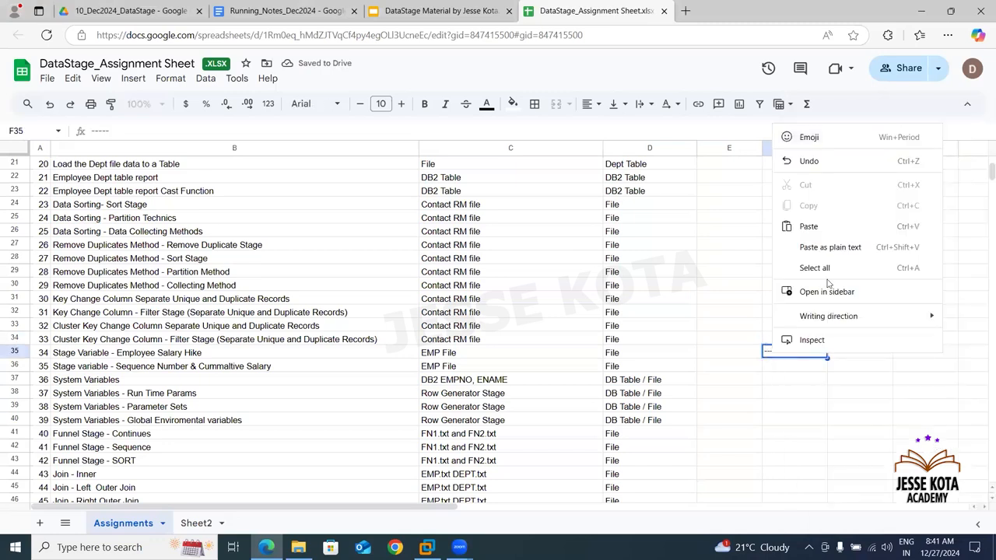
left_click(722, 300)
type("-----------------------------------")
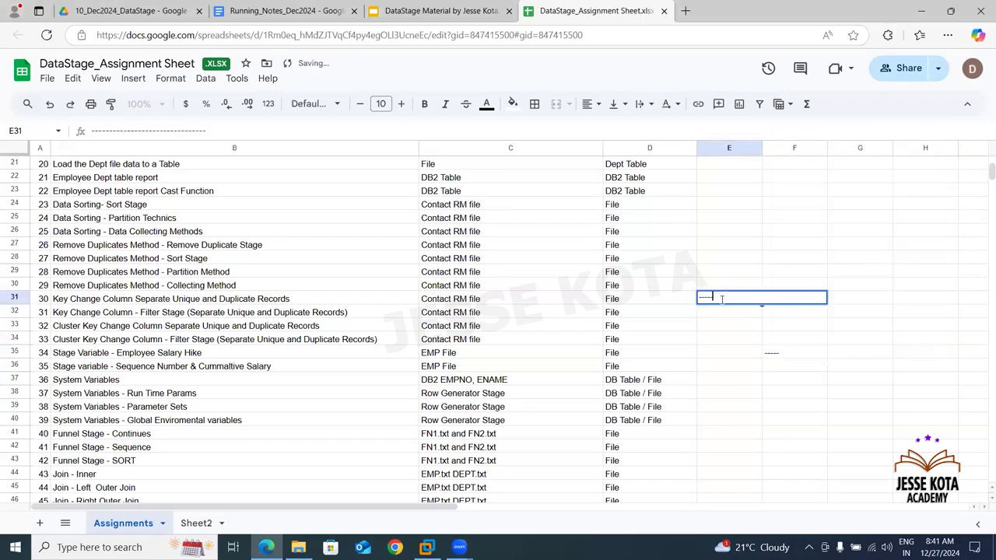
right_click(779, 358)
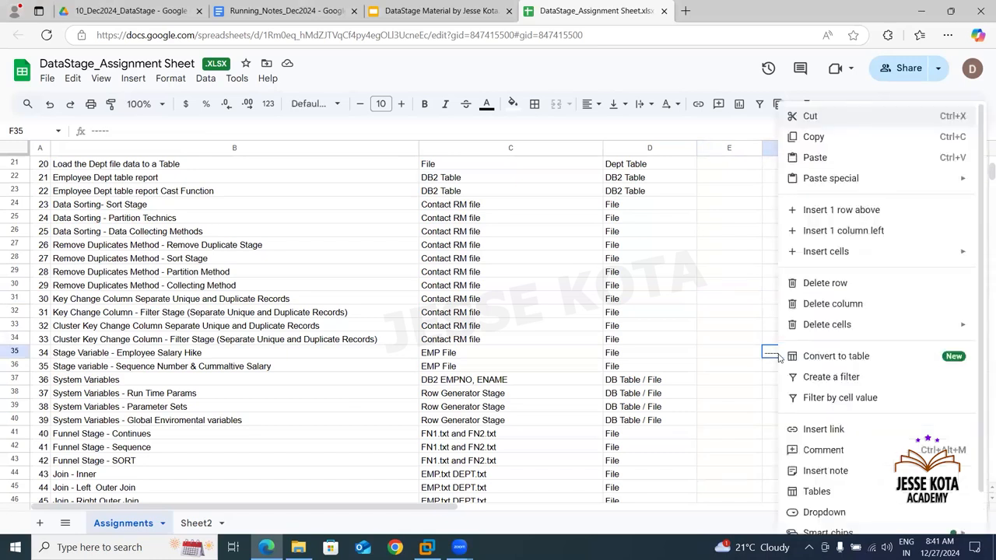
left_click(733, 359)
type("---------------")
key("Escape")
key("Return")
key("Down")
key("Down")
key("Down")
key("Down")
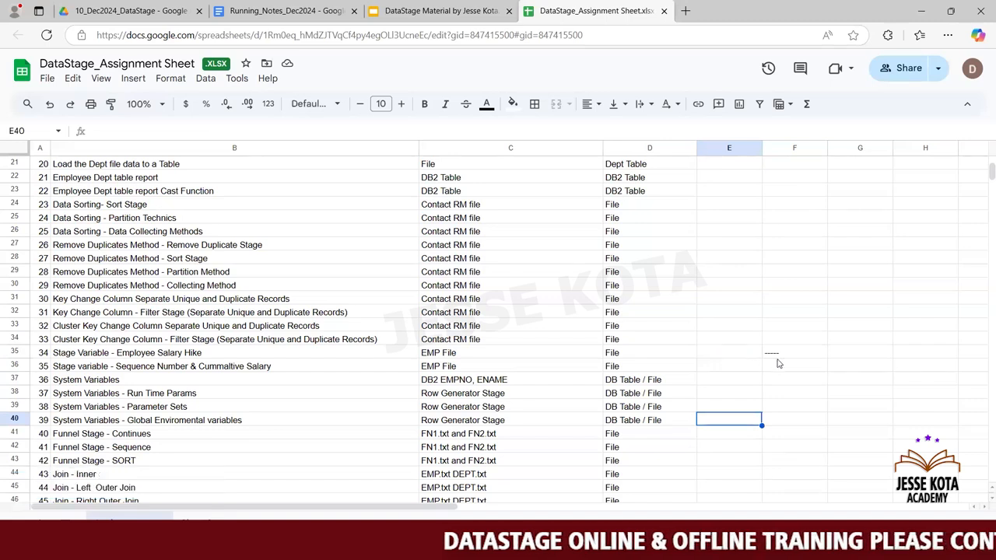
Step: Try to clear the stray dashes from cell F35 of the Assignments sheet
left_click(774, 357)
key("Delete")
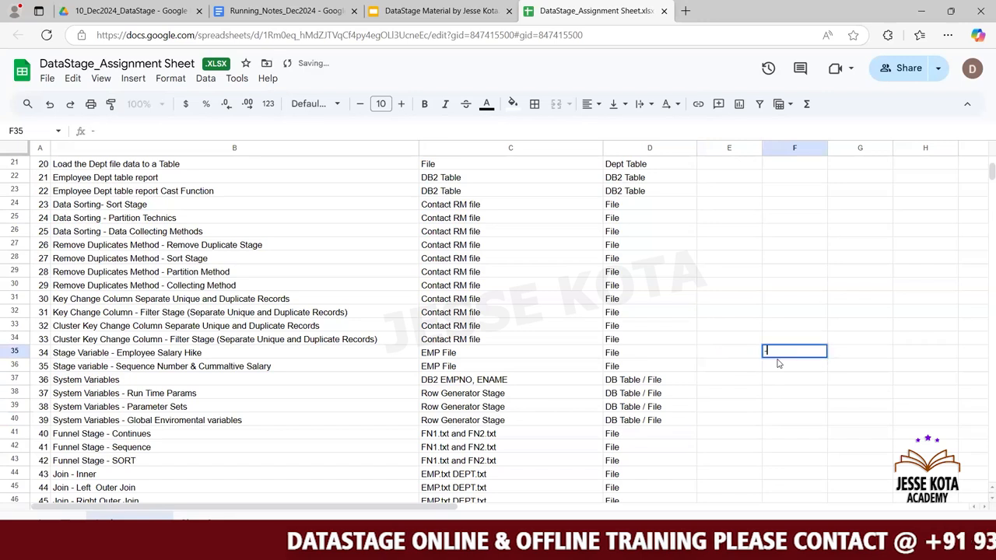
type("--------------------------------------------")
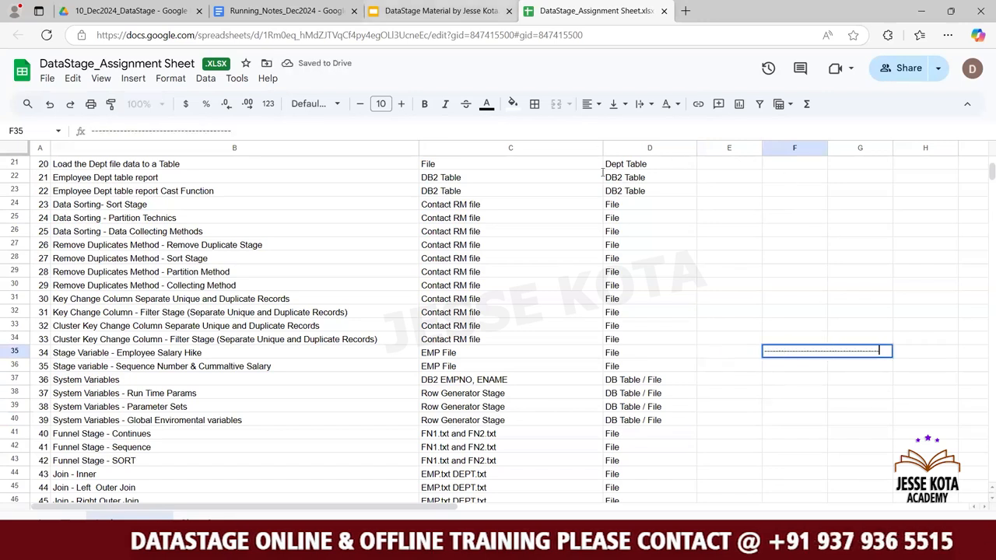
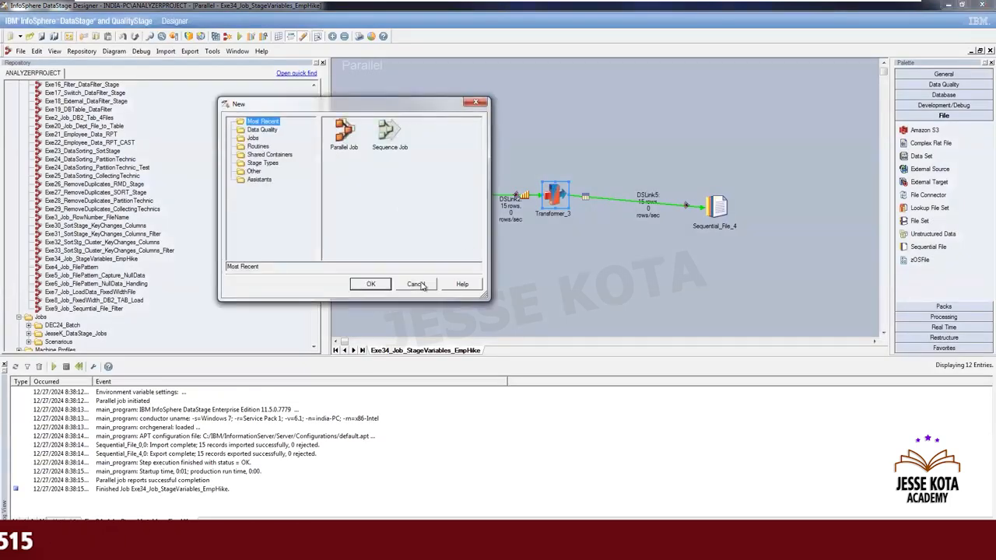
left_click(416, 284)
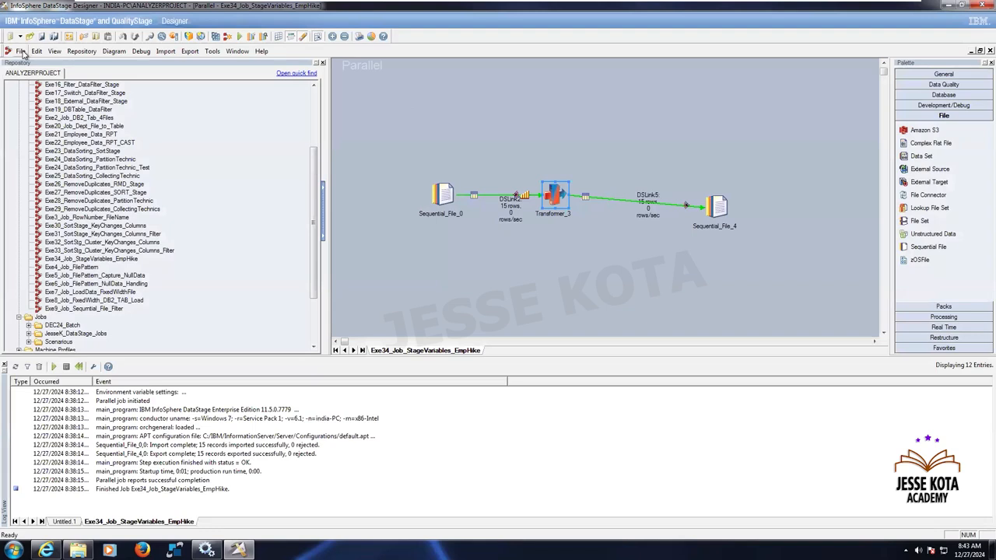
key("ctrl+n")
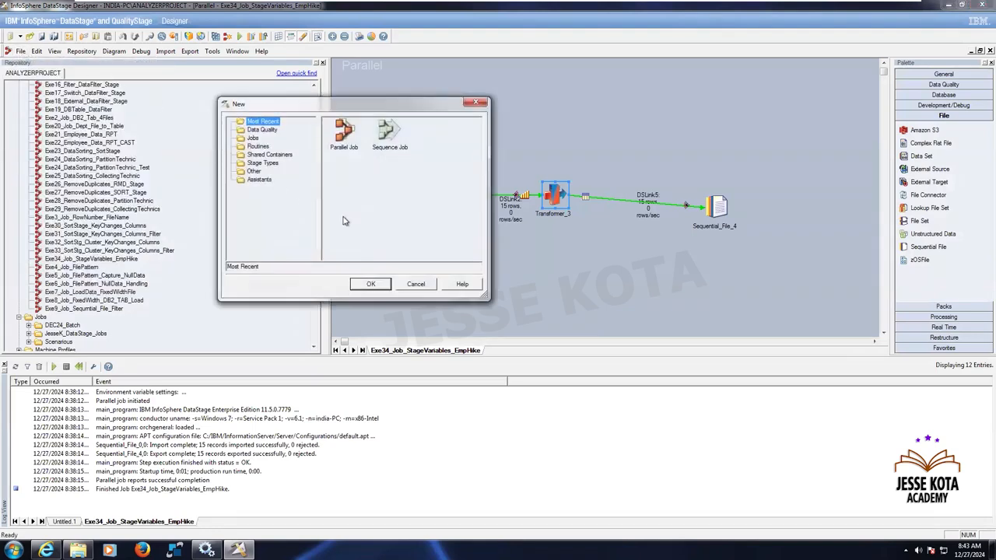
left_click(406, 285)
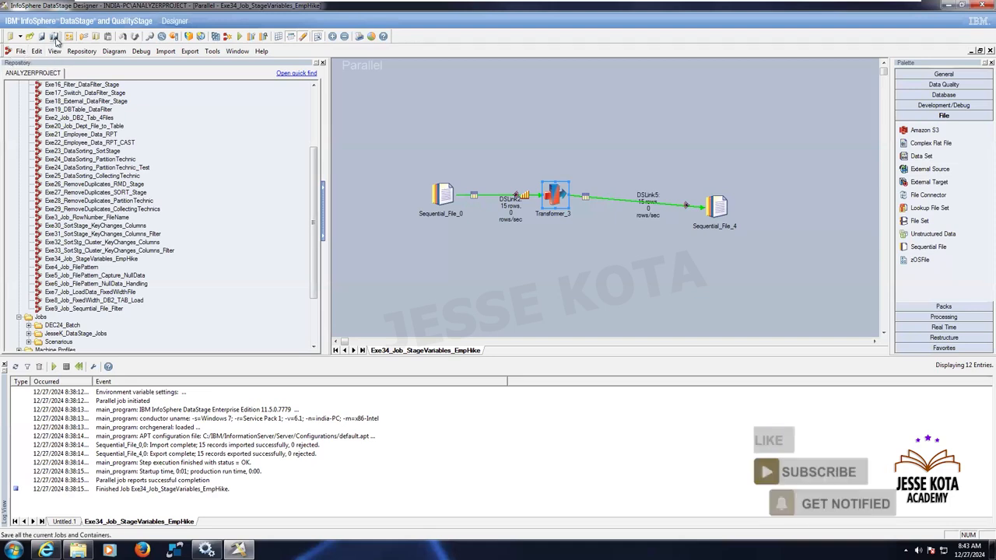
Step: Save the new parallel job as Exe35_Job_StageVariables_SeqNum_CummSal in the JesseKota_Assignments folder
left_click(54, 37)
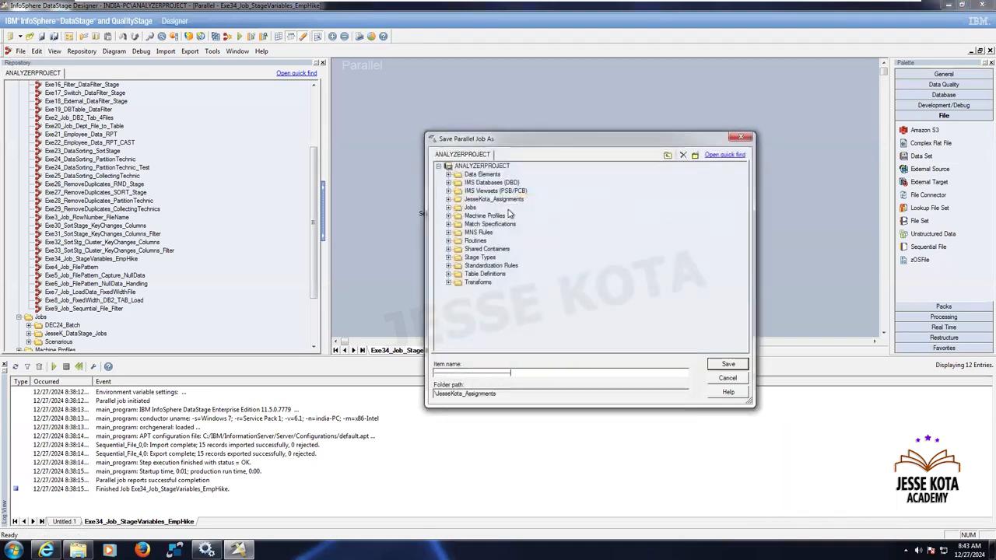
left_click(498, 202)
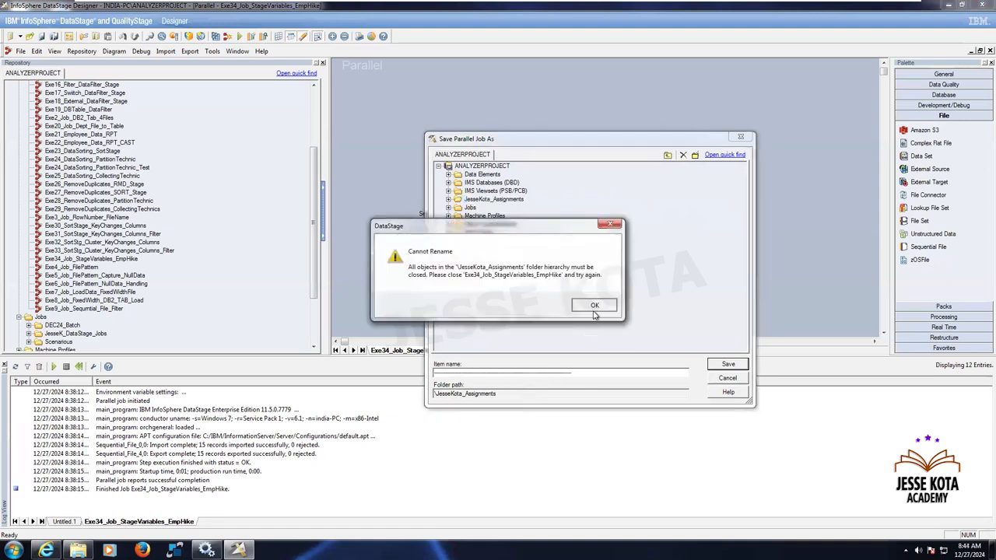
left_click(593, 307)
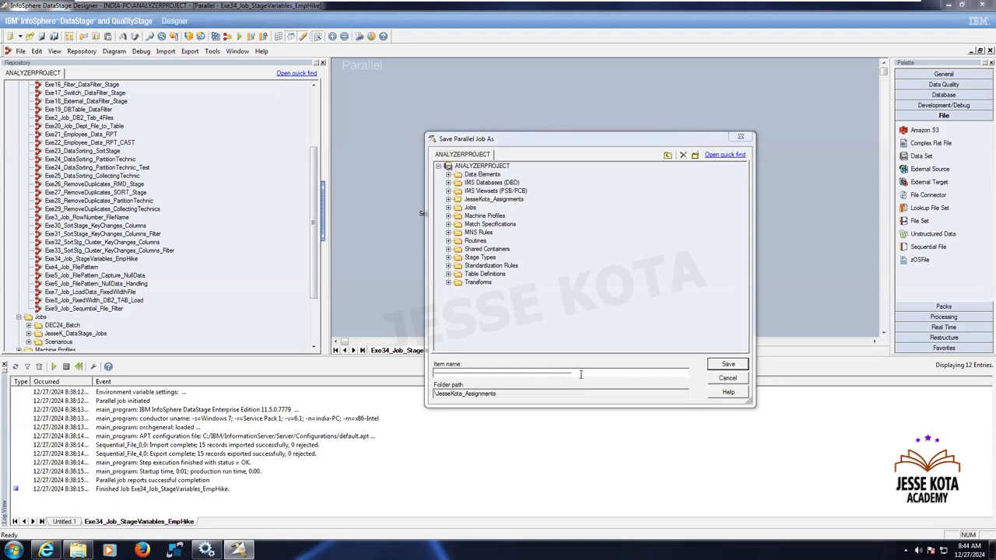
left_click(580, 374)
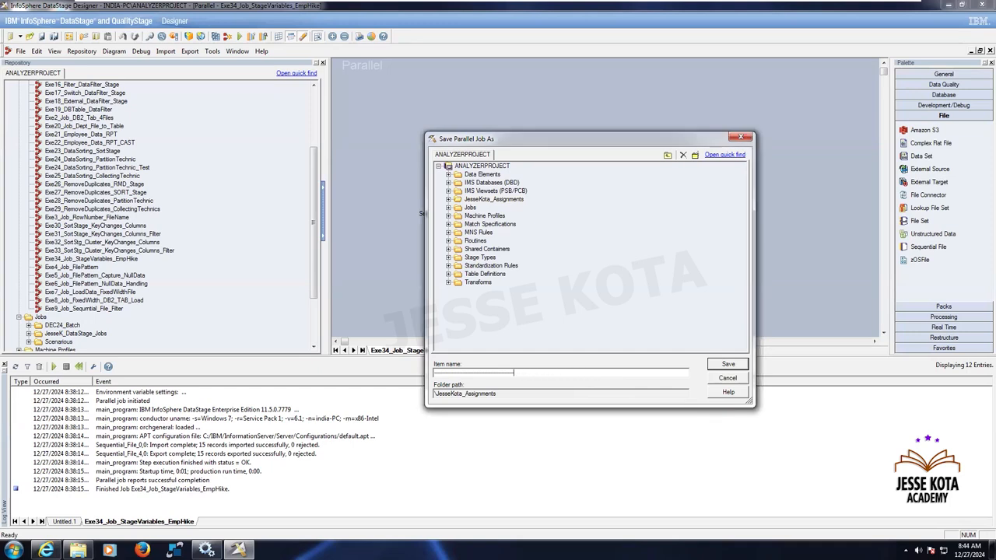
type("Exe")
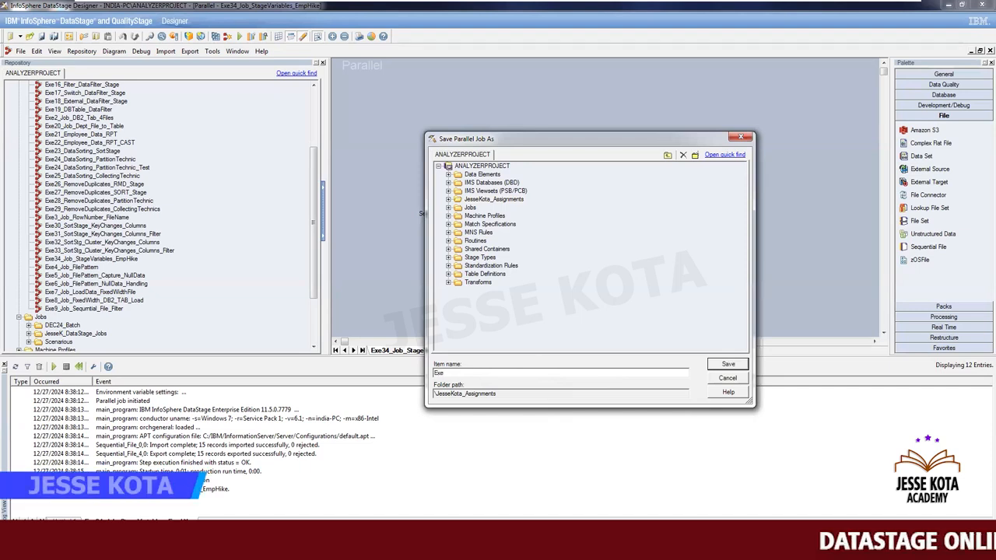
type("3")
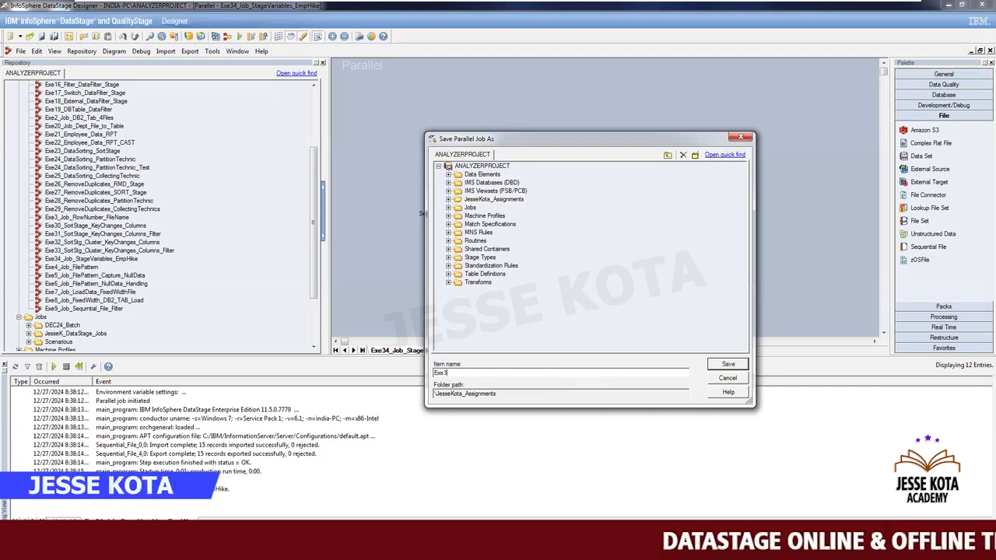
type("5_Job_")
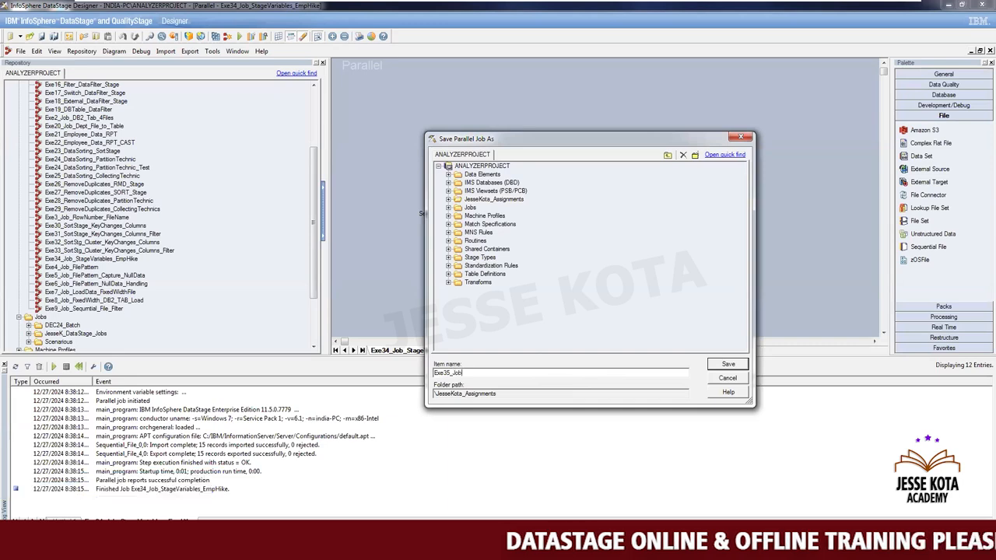
type("S")
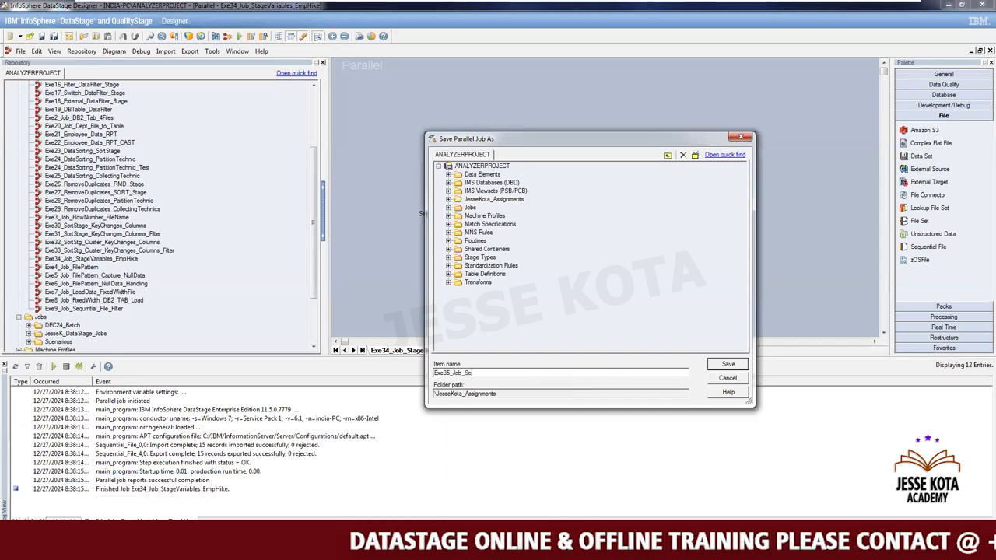
type("tage")
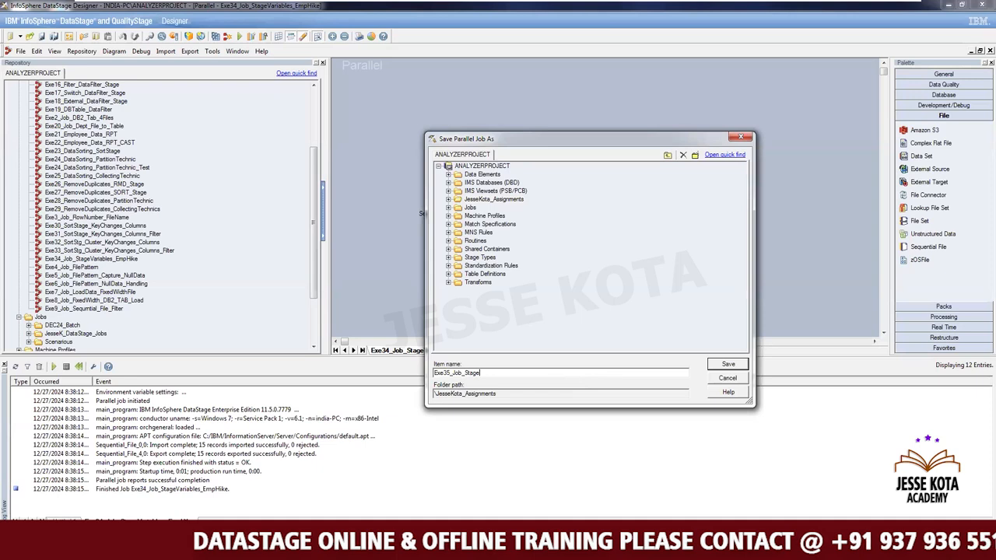
type("Variables")
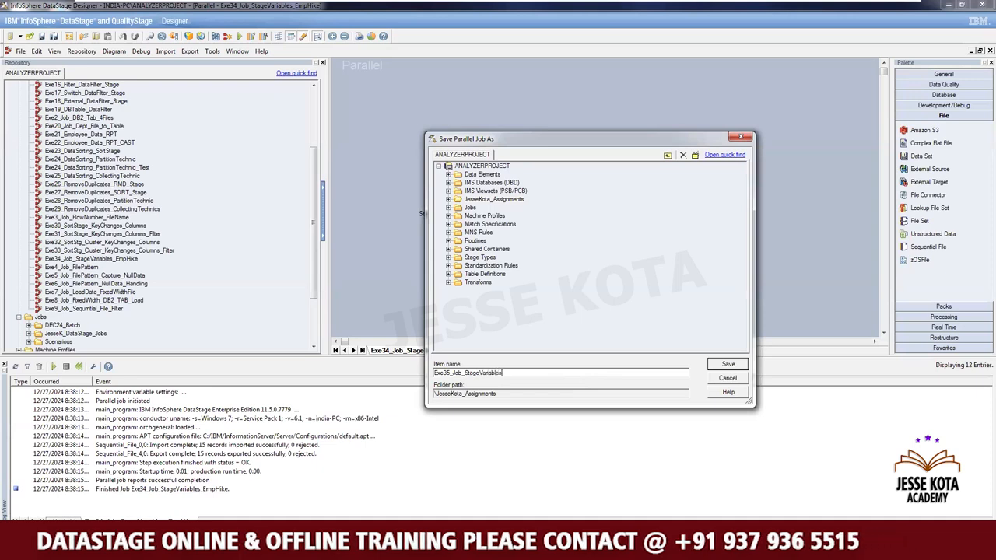
type("_SeqN")
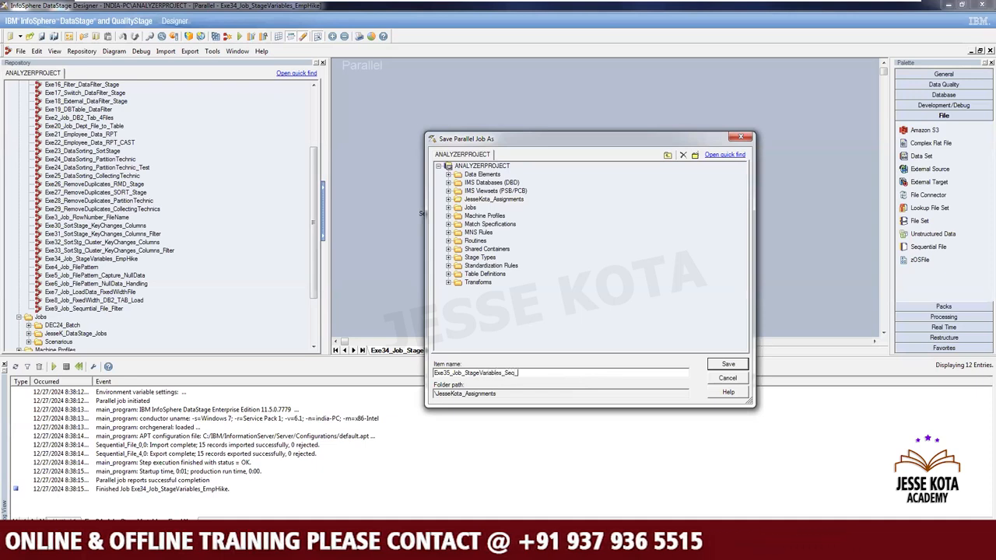
type("um")
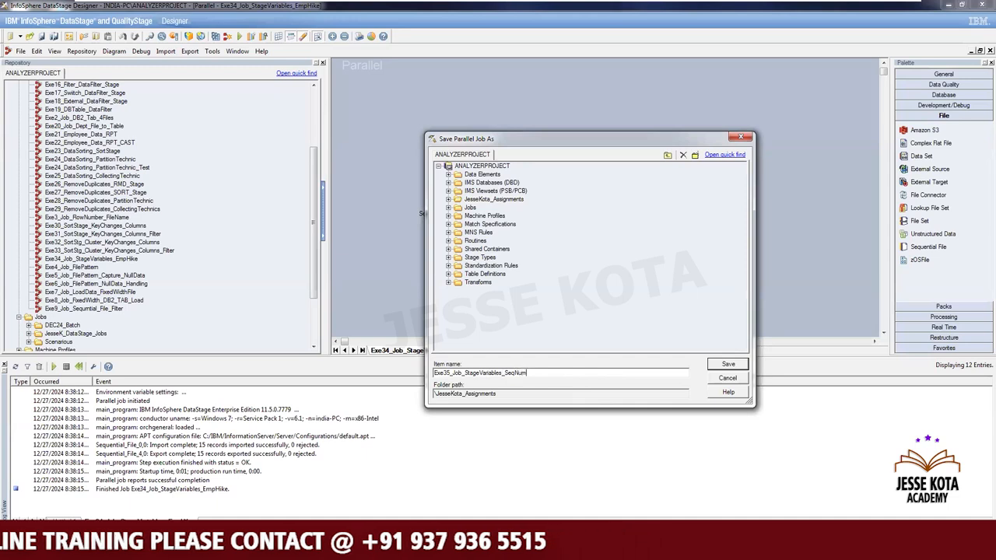
type("_SummSal")
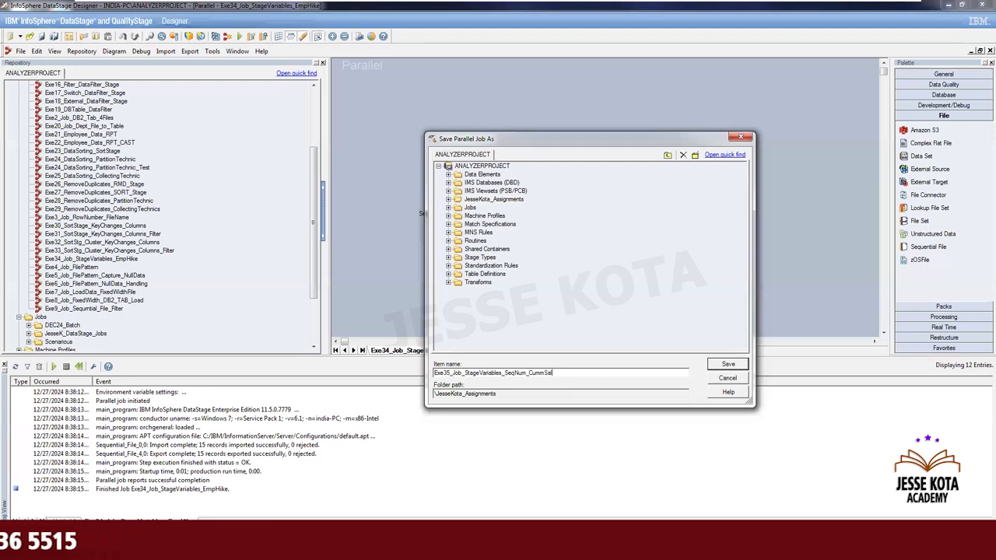
left_click(722, 371)
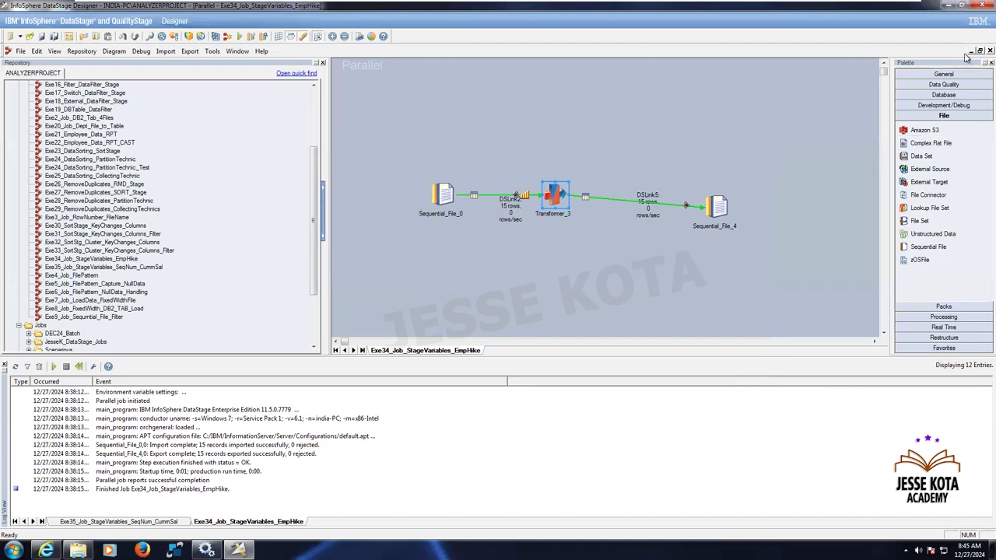
Step: Close the Exe34_Job_StageVariables_EmpHike job and reopen it from the JesseKota_Assignments folder in the repository
left_click(989, 51)
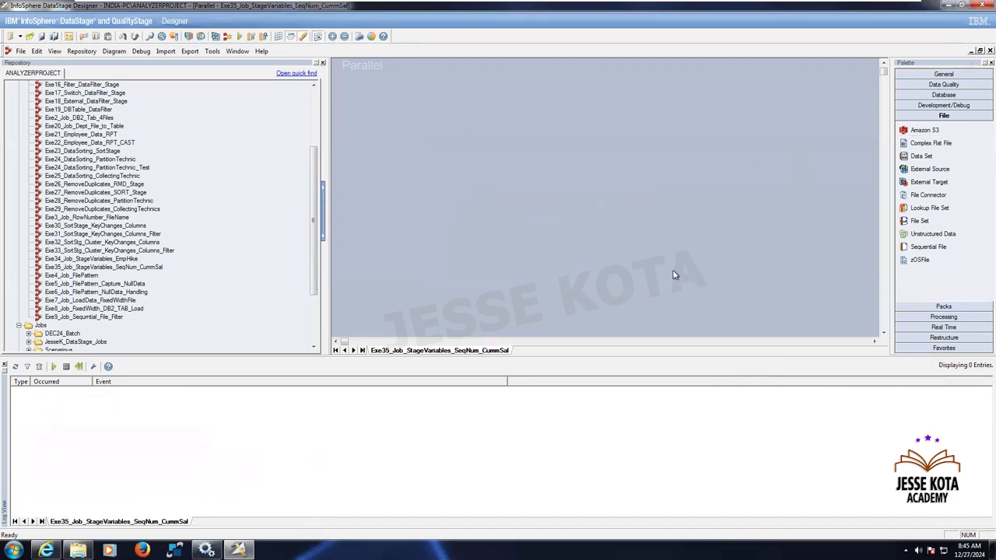
left_click(883, 333)
left_click(884, 63)
scroll(315, 86, "up", 4)
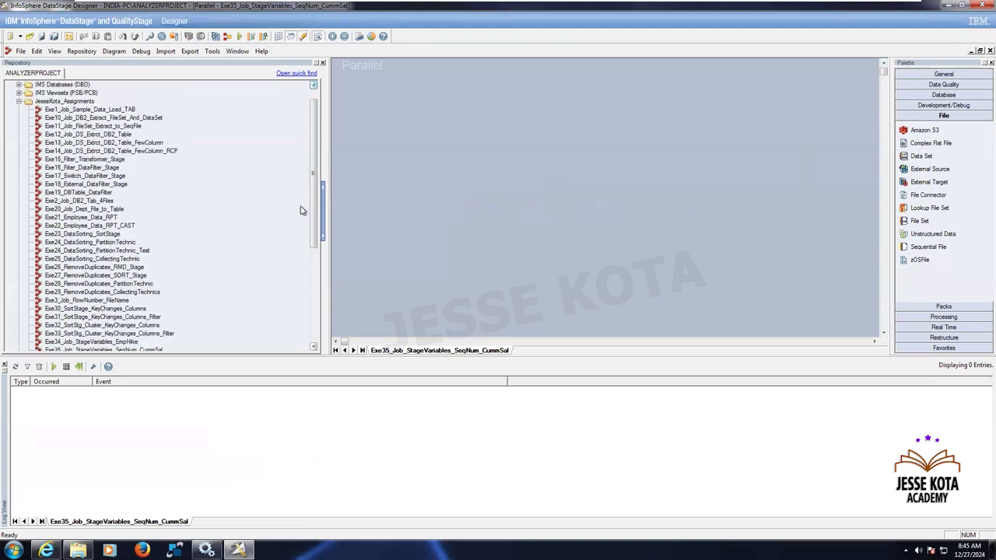
left_click(315, 349)
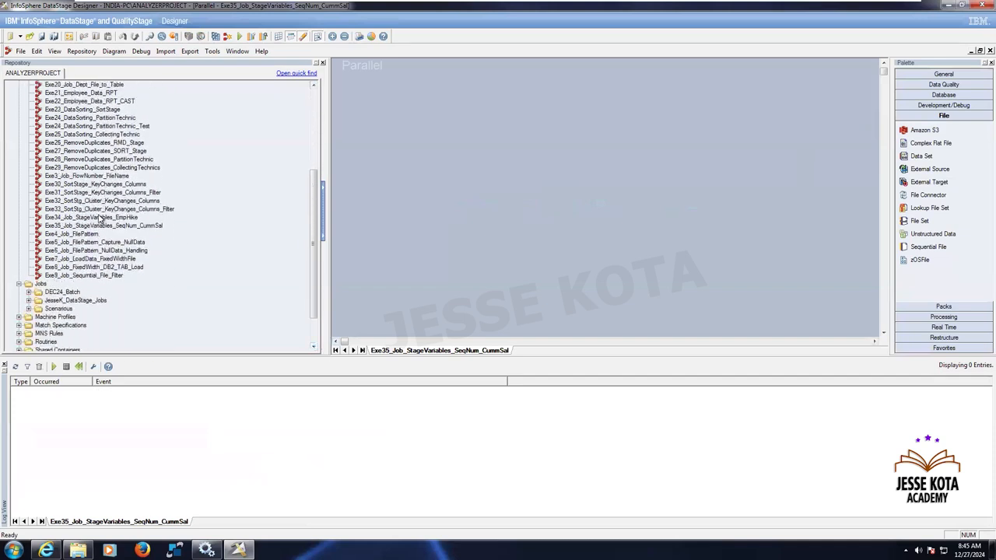
double_click(99, 218)
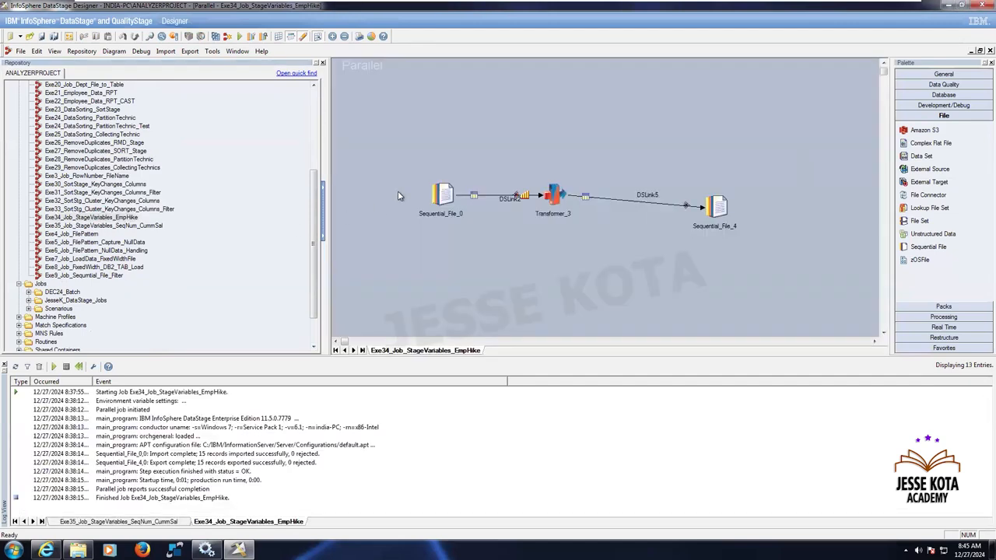
Step: Copy the whole sequential file, Transformer and target file flow from the Exe34 job into the Exe35 job and align its stages
left_click_drag(402, 156, 784, 269)
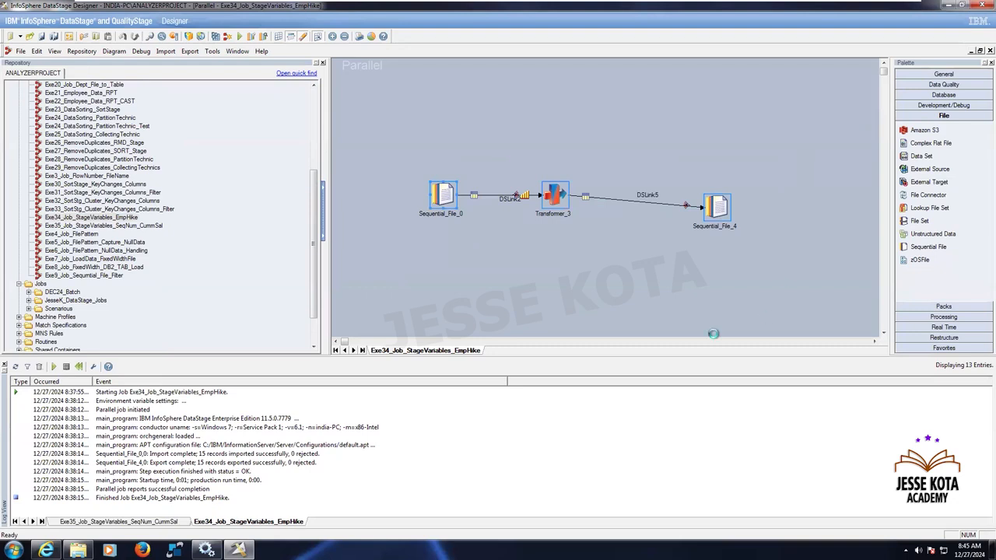
left_click(159, 523)
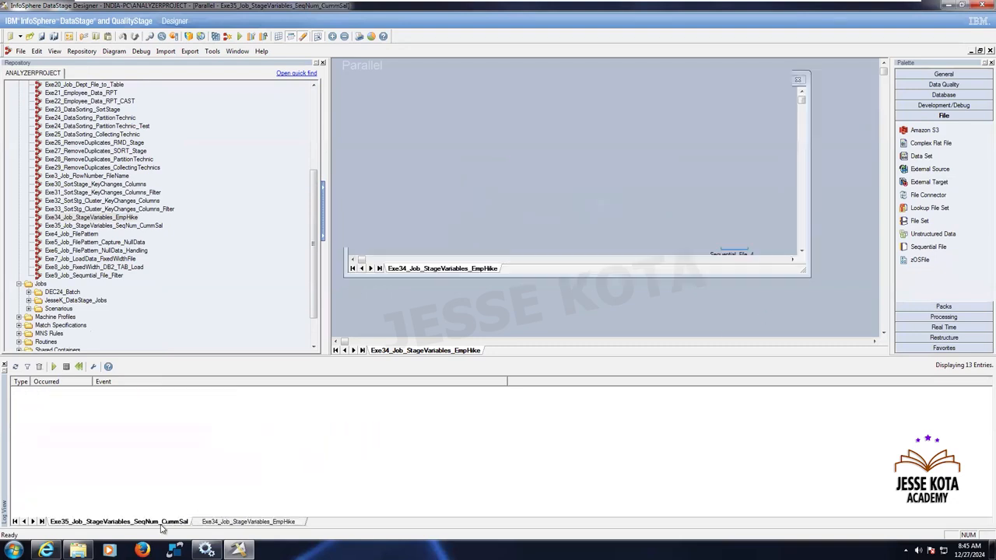
key("ctrl+v")
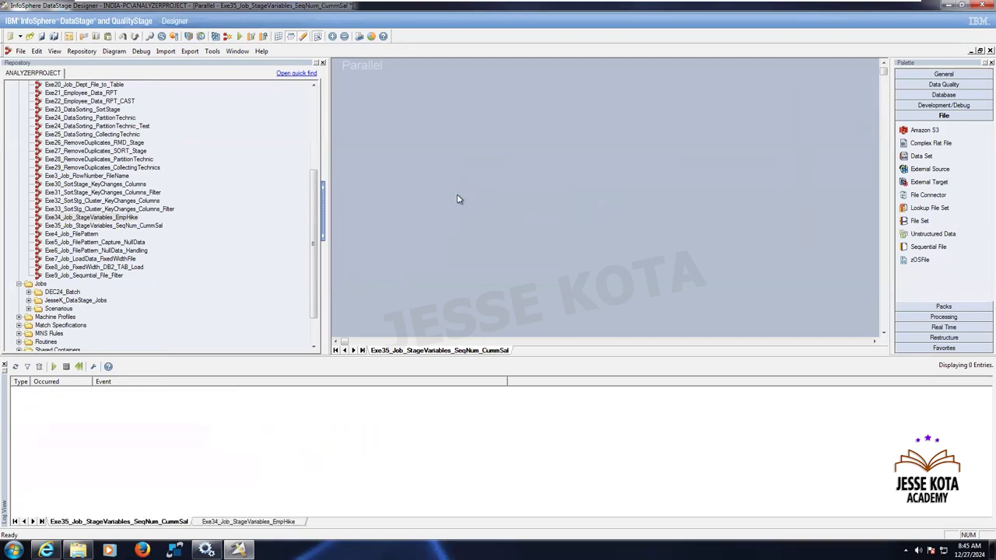
left_click_drag(455, 68, 568, 179)
left_click(541, 122)
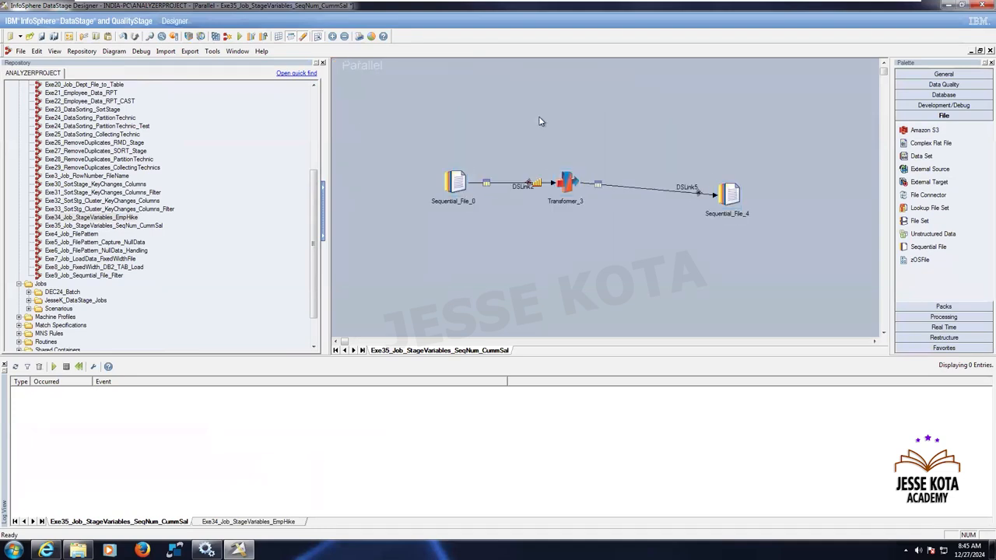
left_click_drag(734, 203, 734, 192)
left_click_drag(568, 187, 595, 184)
Step: Add a second stage variable named svSeqNum in the stage properties of Transformer_3
key("F7")
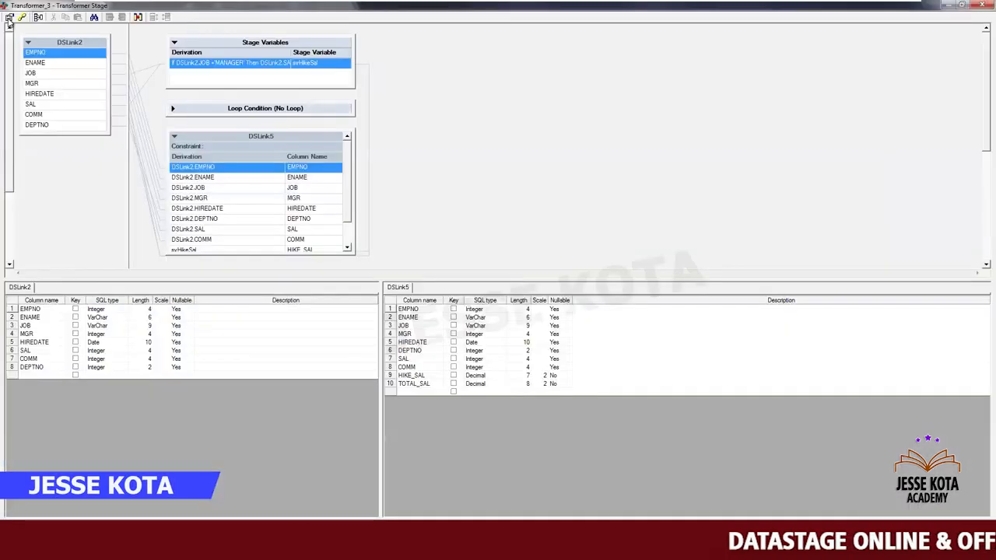
left_click(9, 17)
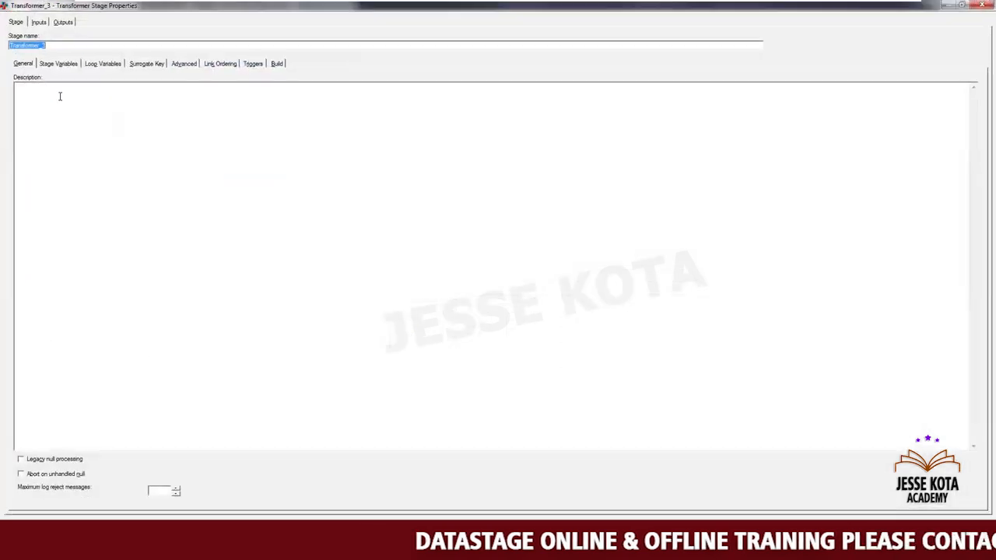
key("ctrl+Tab")
left_click(59, 95)
type("sv")
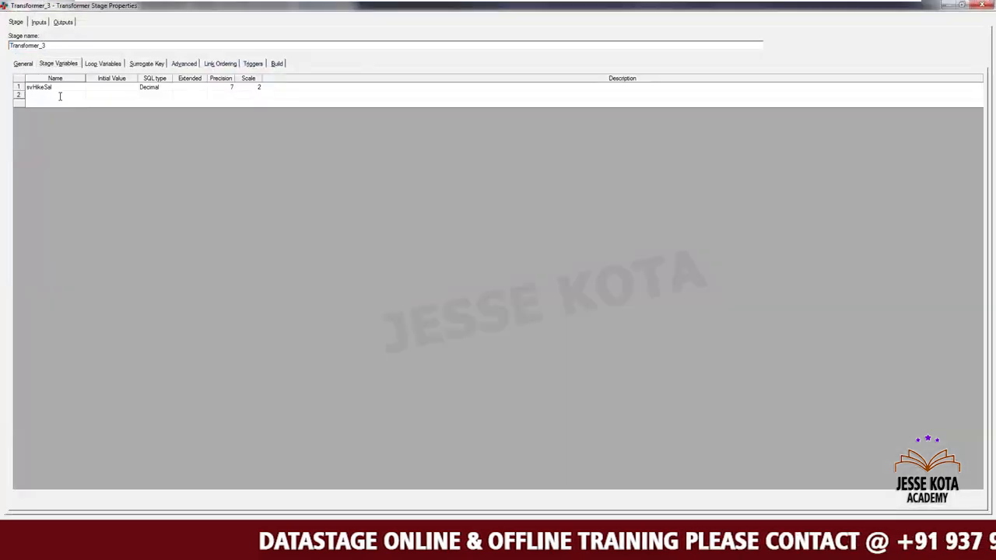
type("Seq")
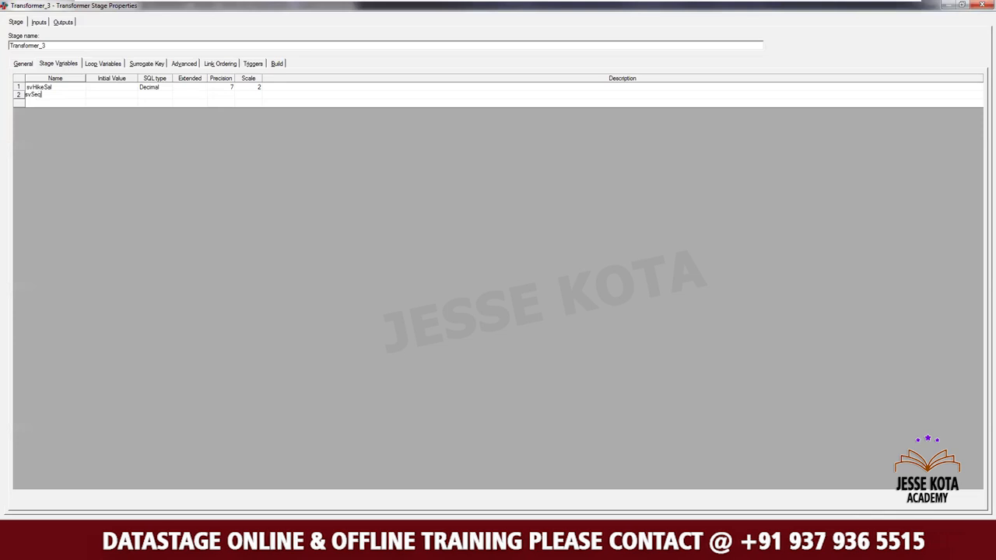
type("Num")
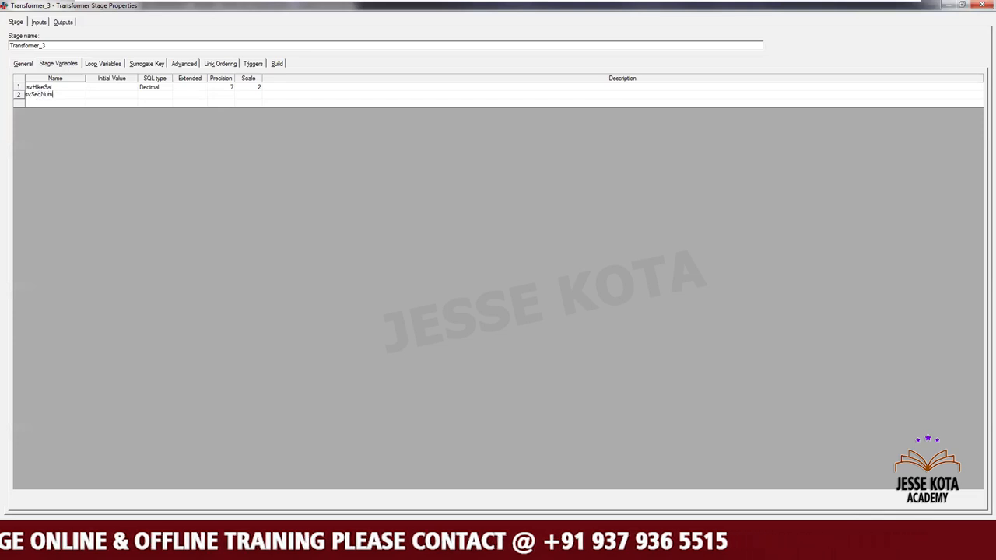
key("Return")
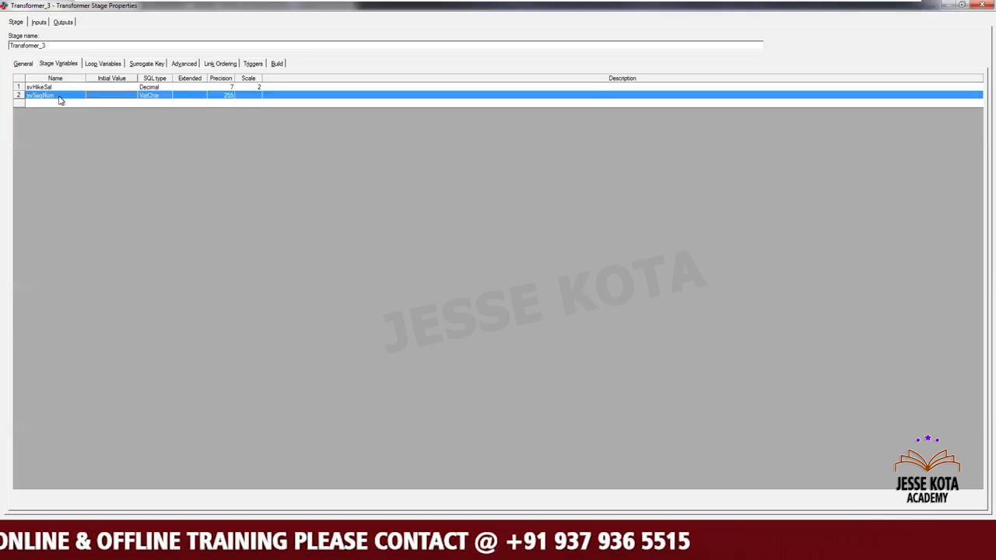
Step: Give the svSeqNum stage variable an initial value of 0, SQL type Integer and precision 10
double_click(101, 96)
type("0")
key("Return")
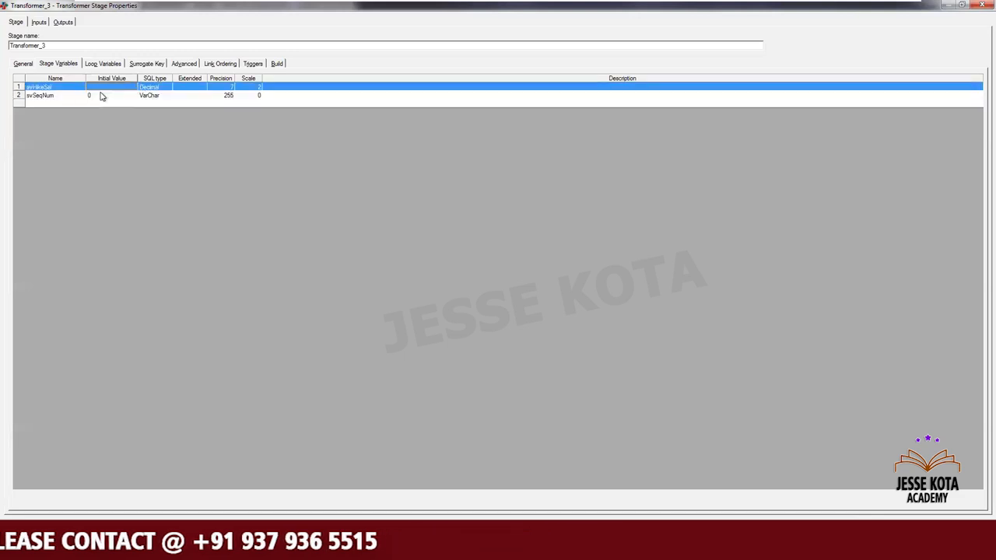
left_click(157, 98)
left_click(157, 99)
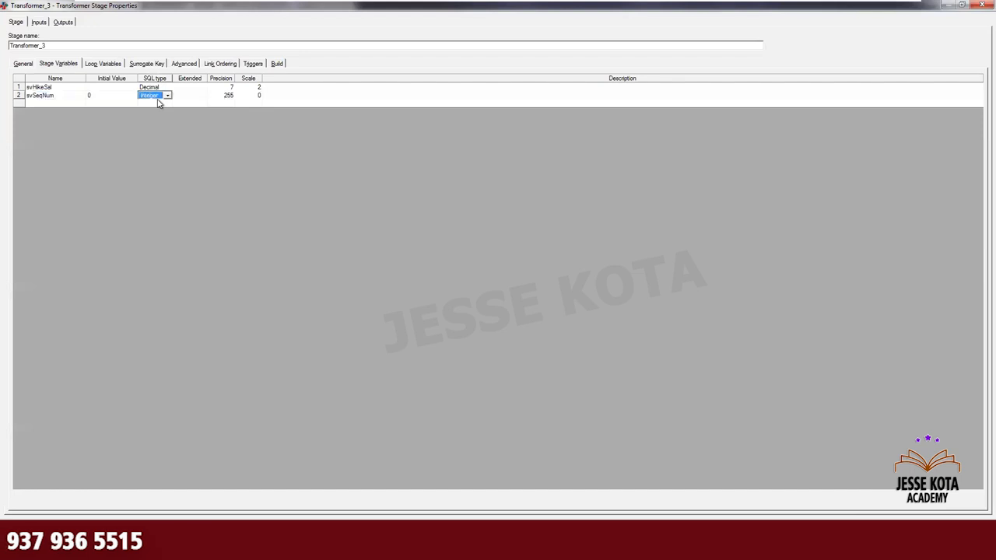
type("i")
key("Return")
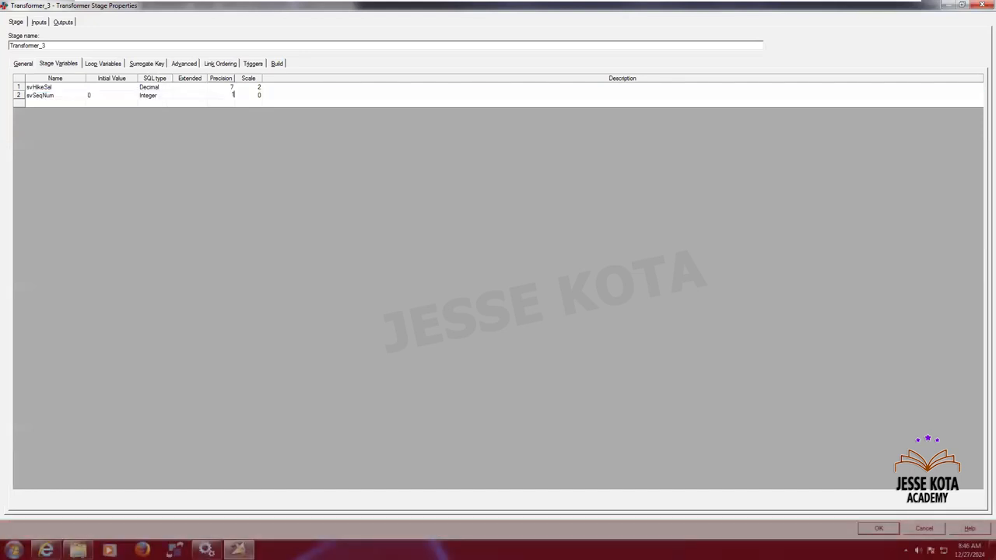
key("Down")
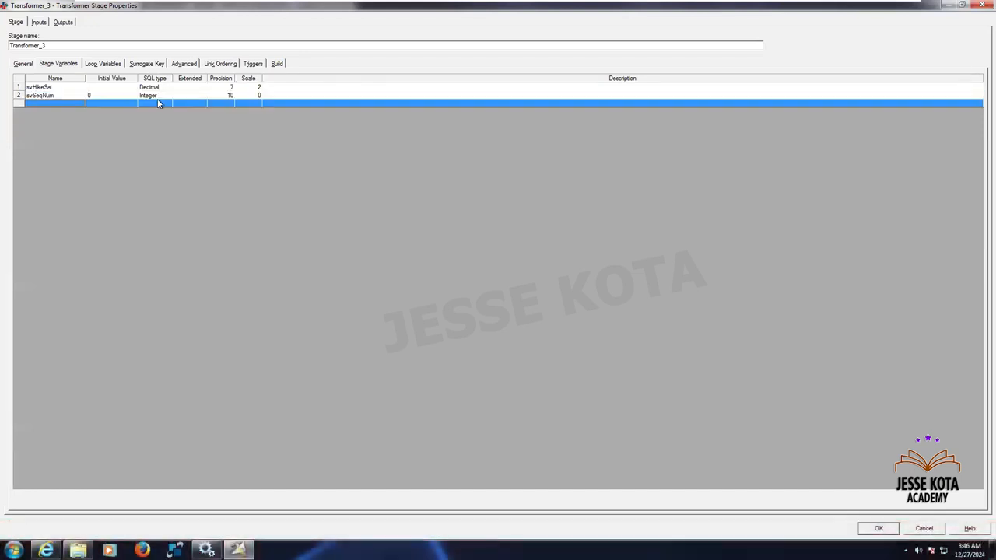
Step: Add a third stage variable named svCummSal below svSeqNum
left_click(71, 101)
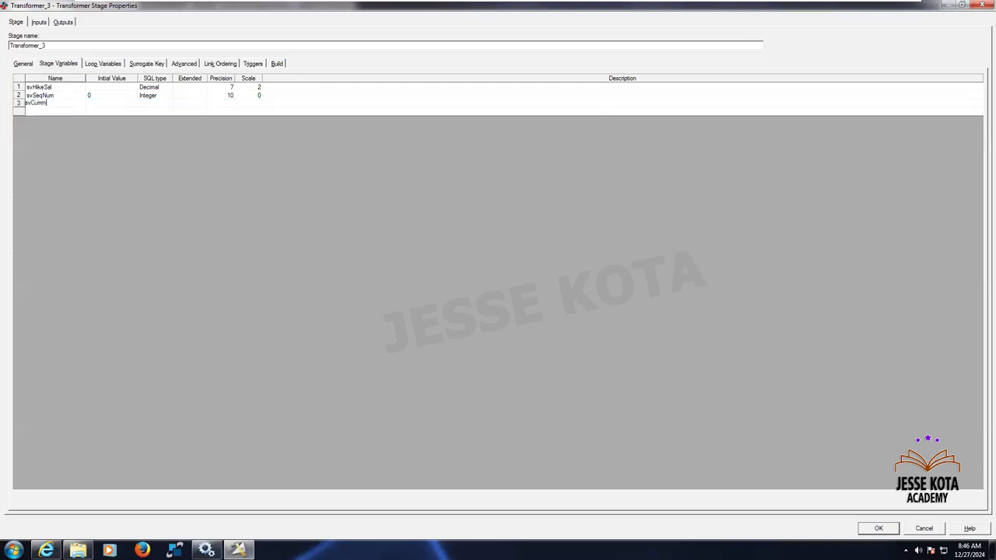
type("svCummSal")
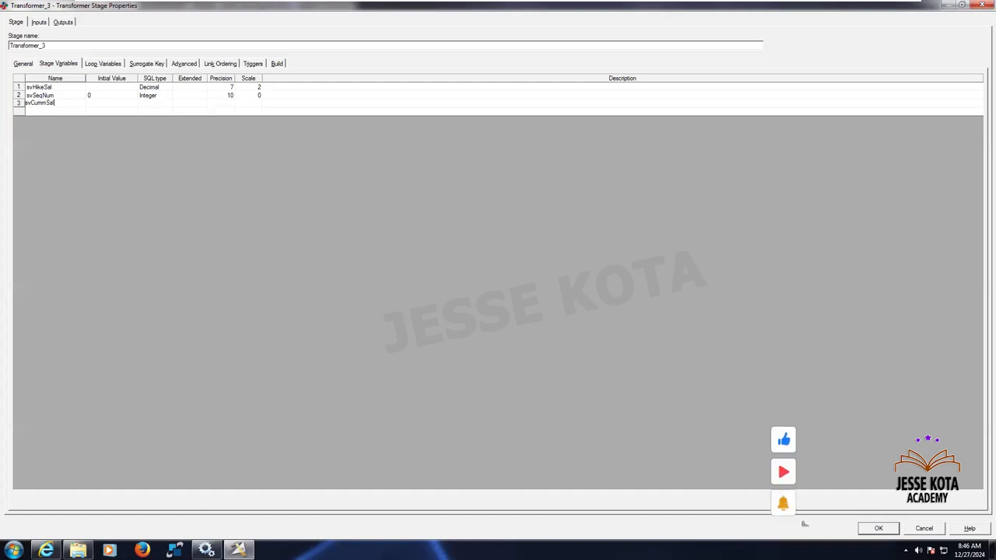
key("Return")
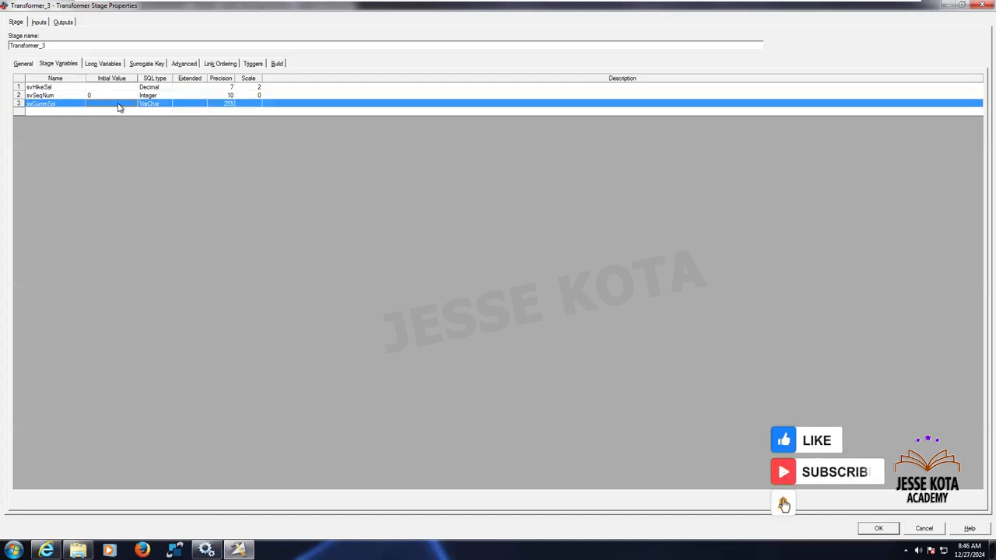
Step: Set the initial value of the svCummSal stage variable to 0
left_click(101, 103)
type("0")
key("Return")
left_click(109, 87)
type("0")
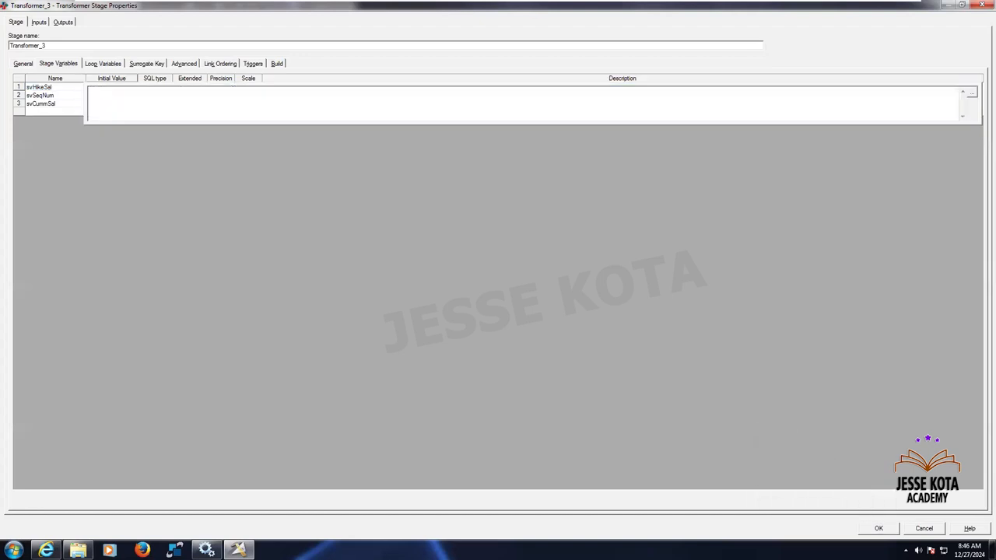
left_click(53, 110)
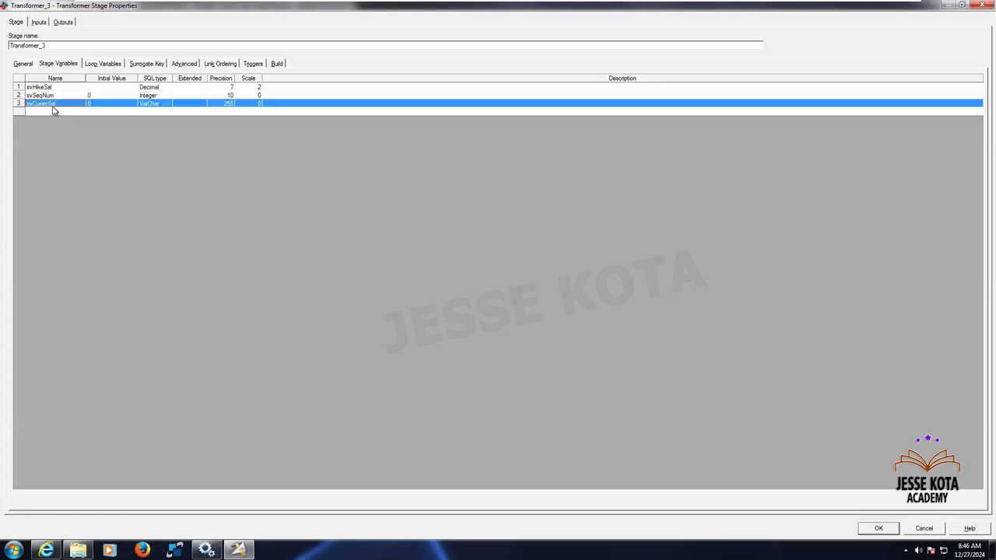
key("ctrl+a")
left_click(102, 91)
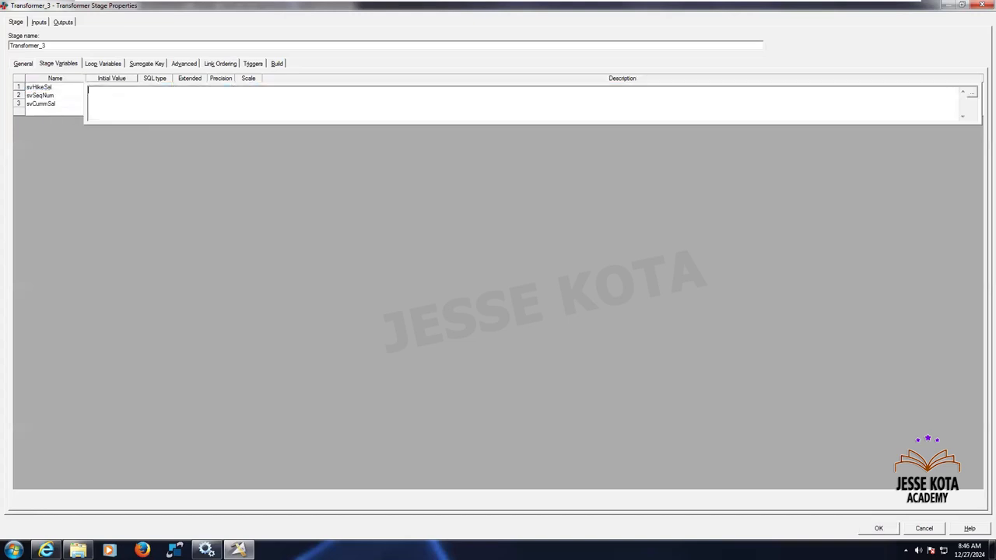
left_click(66, 110)
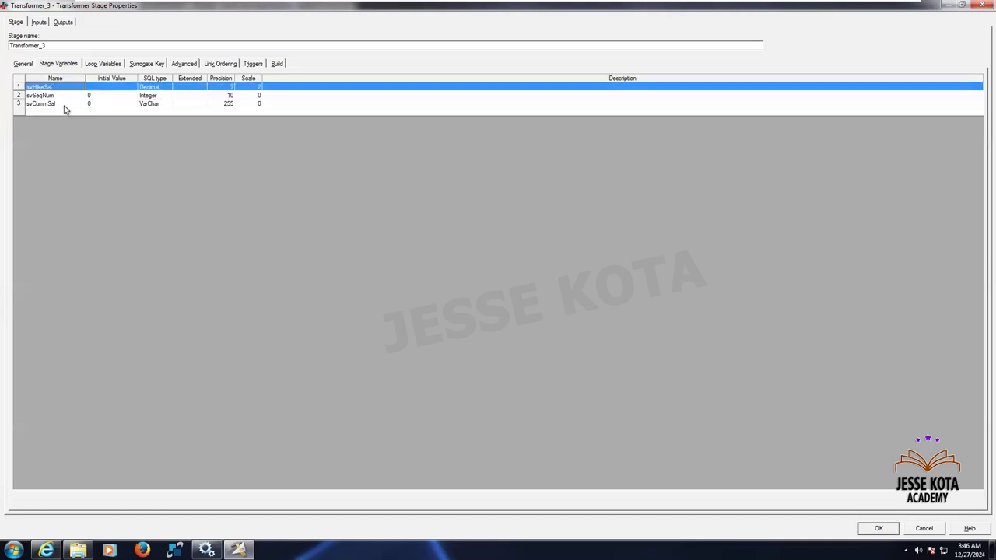
Step: Give the svCummSal stage variable SQL type Integer and precision 10
left_click(165, 106)
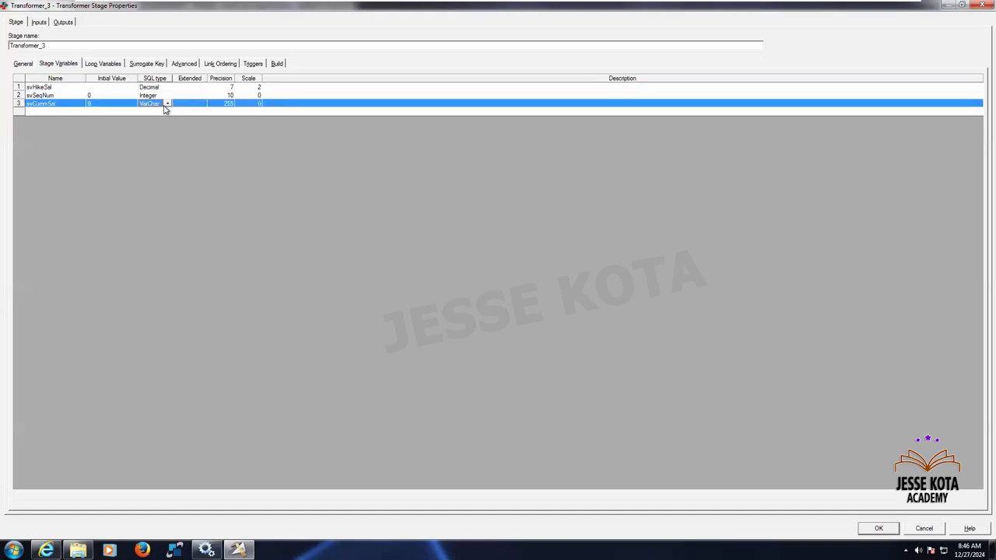
key("i")
key("Tab")
key("Tab")
type("10")
key("Tab")
key("Tab")
key("Tab")
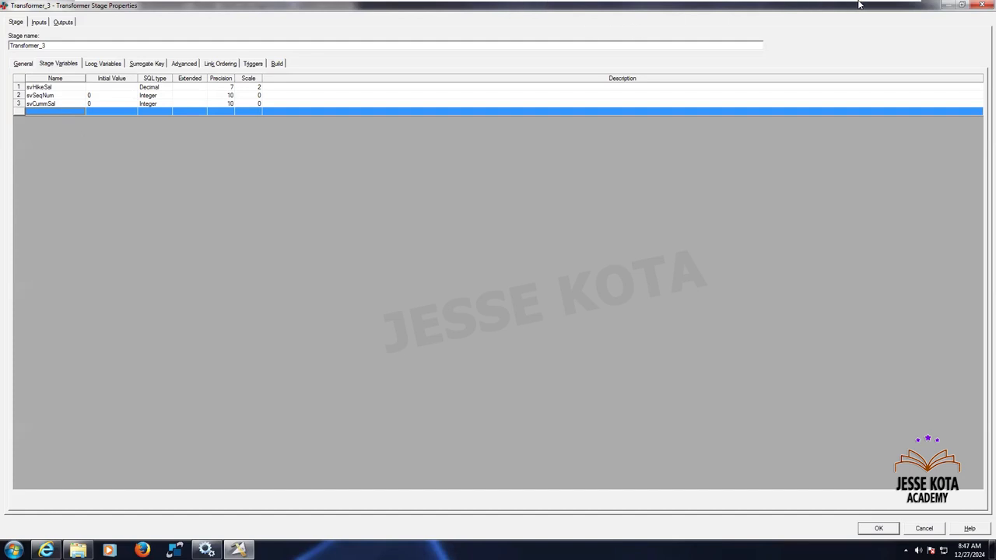
Step: Switch to the browser to review the Cumulative Salary example in the stage variables slides, and return to the DataStage virtual machine
mouse_move(867, 5)
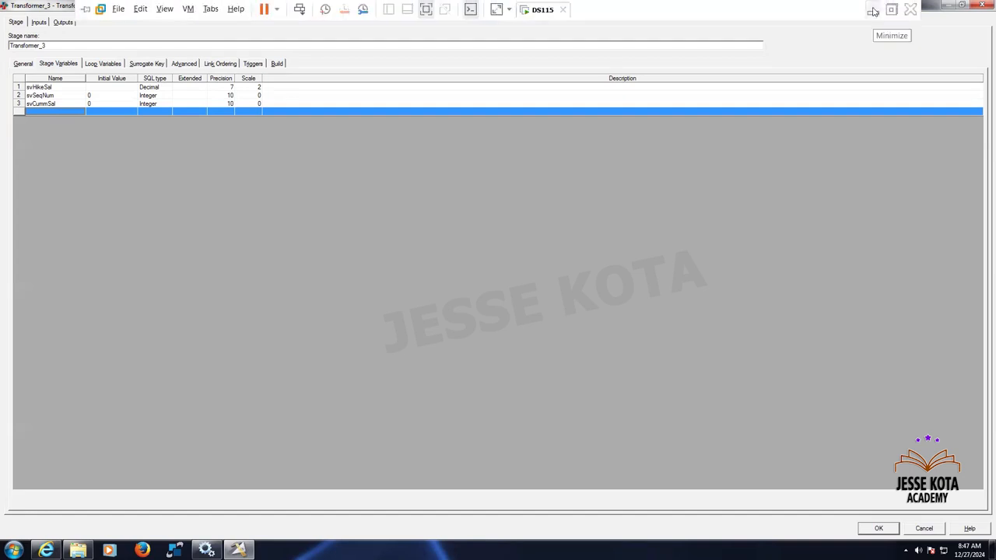
left_click(872, 9)
left_click(85, 387)
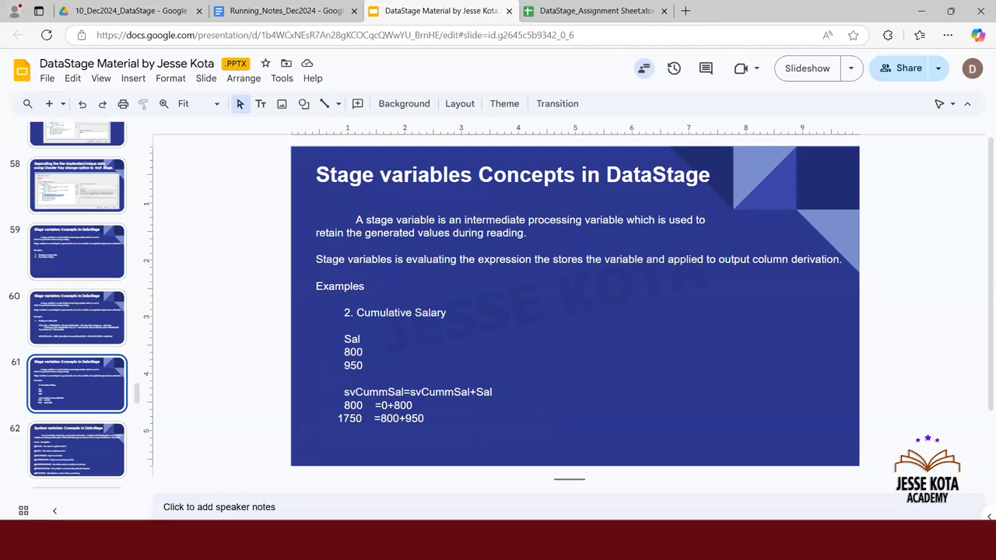
left_click(426, 547)
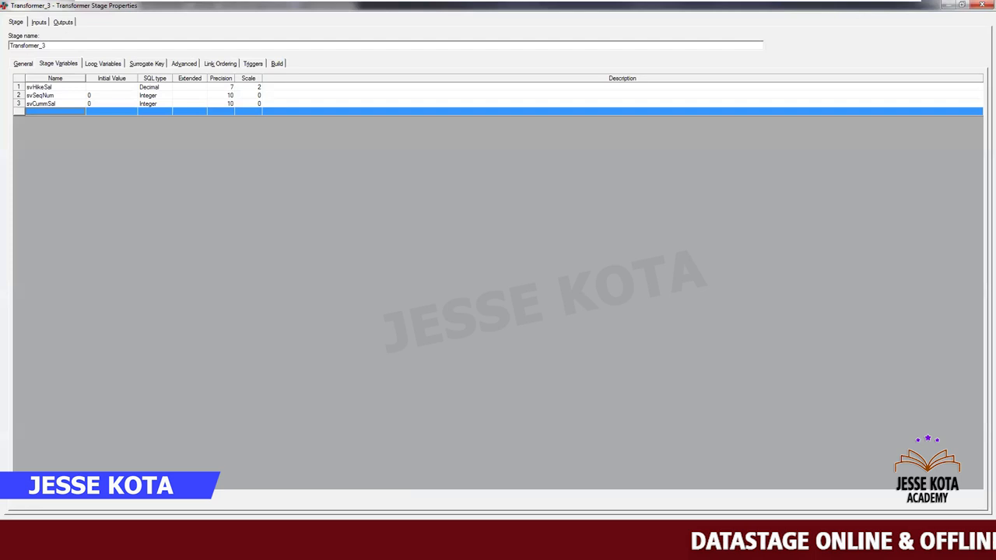
Step: Remove the blank, unnamed fourth stage variable row and accept the Transformer_3 stage properties
left_click(55, 111)
key("Return")
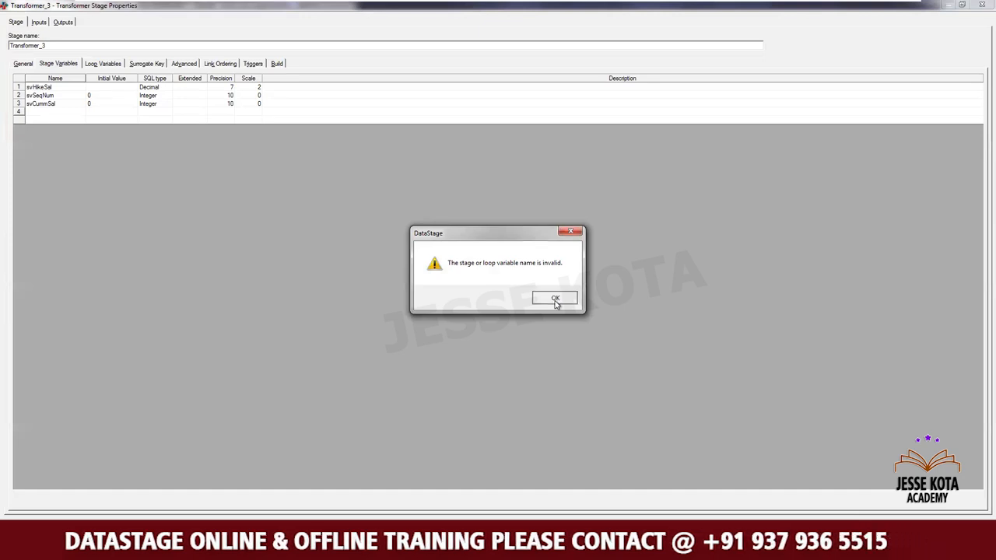
left_click(570, 303)
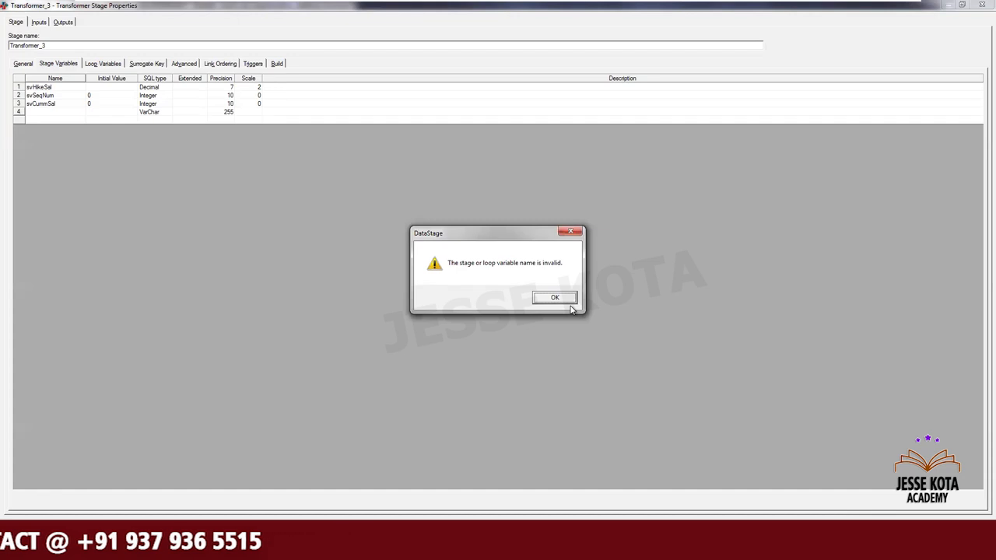
left_click(554, 298)
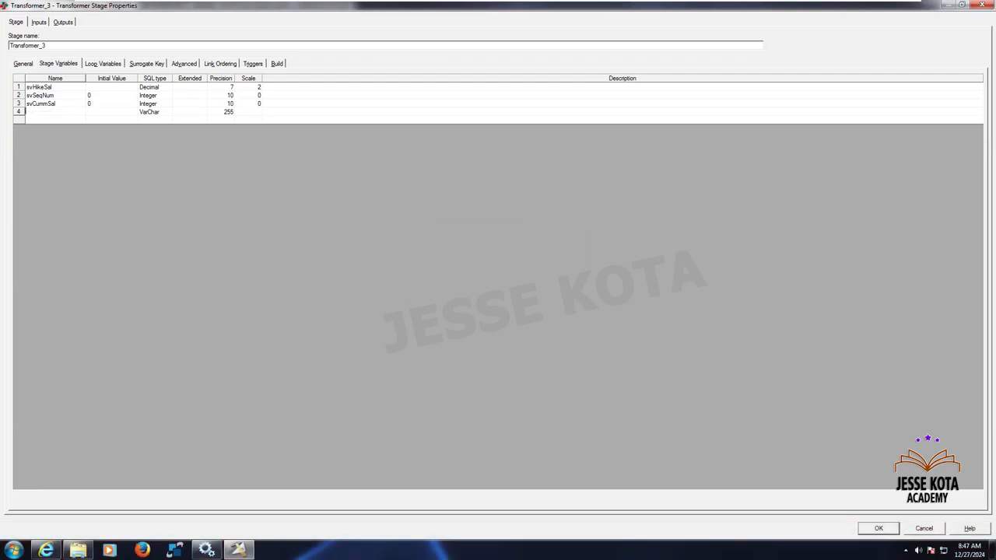
left_click(24, 114)
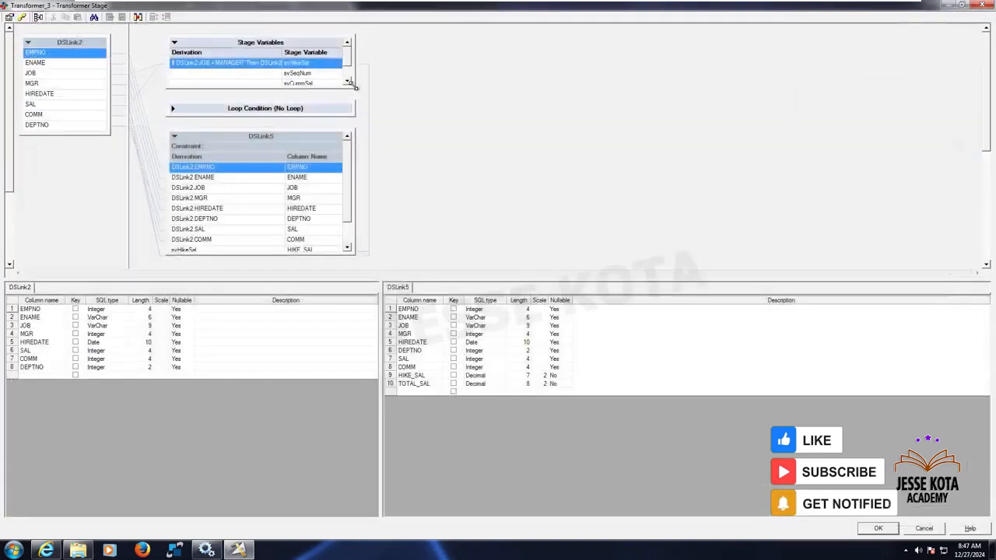
Step: Enlarge the Stage Variables box in Transformer_3 and adjust its column widths so the full svHikeSal derivation fits
left_click_drag(354, 86, 499, 172)
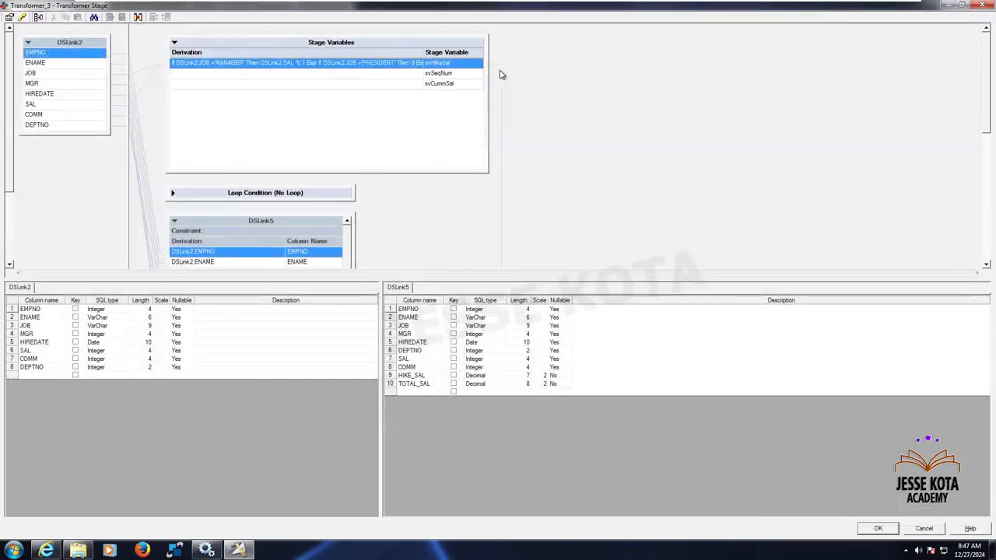
left_click_drag(582, 84, 614, 84)
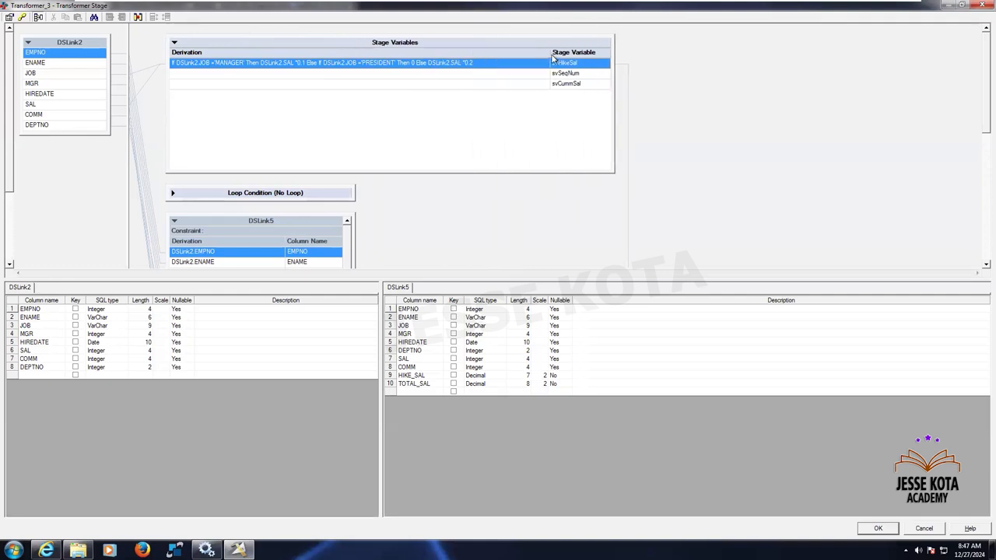
left_click_drag(546, 52, 500, 53)
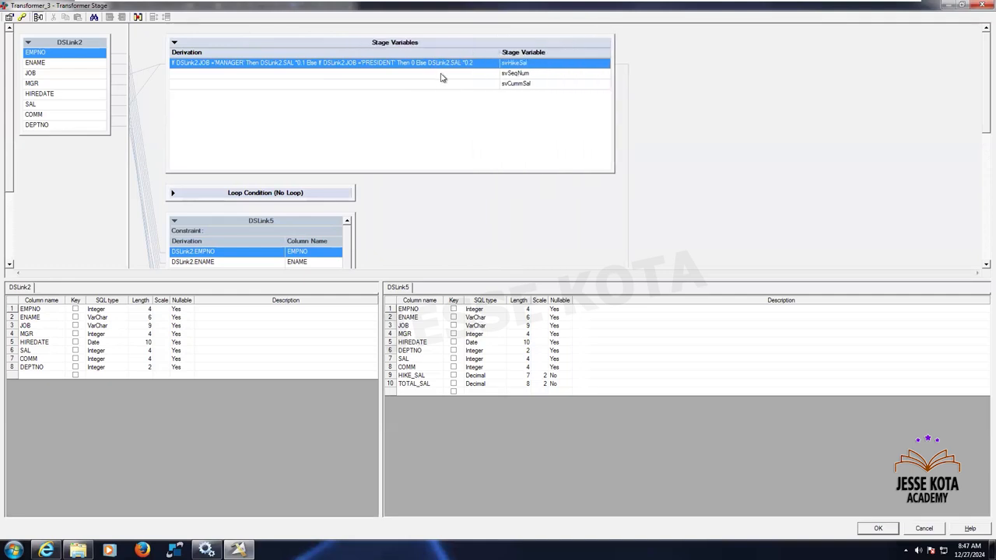
Step: Set the derivation of the svSeqNum stage variable to svSeqNum +1, inserting the variable and operator from the expression suggestions
left_click(436, 75)
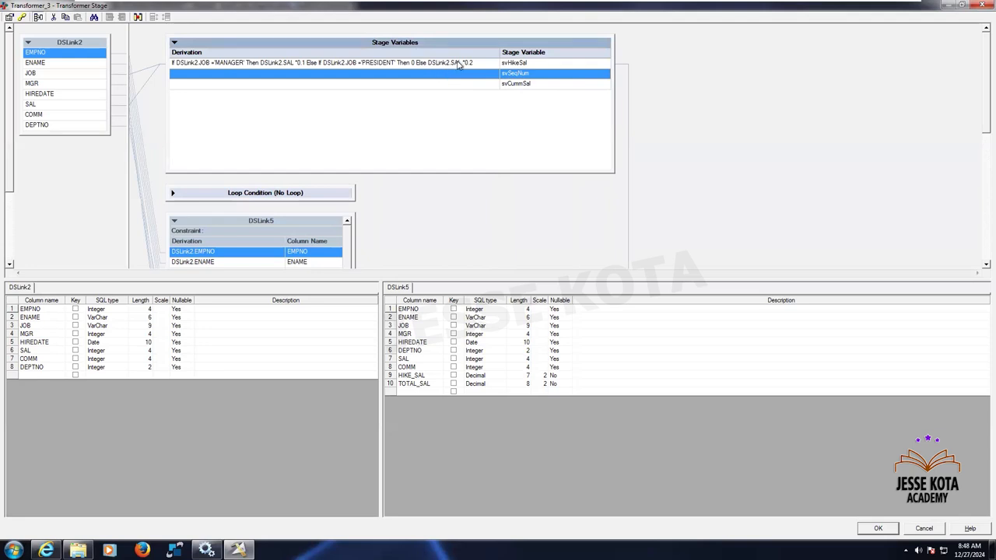
left_click(520, 84)
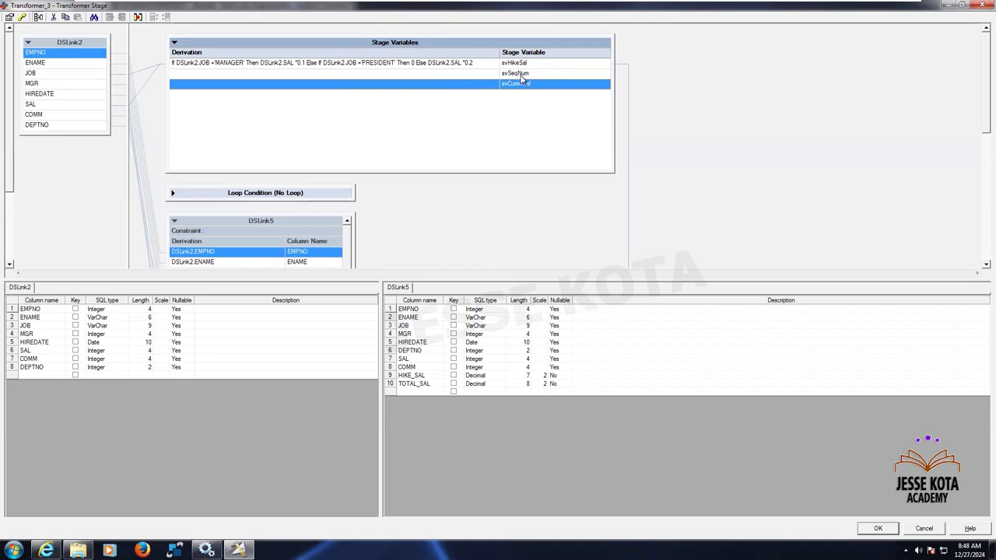
left_click(464, 74)
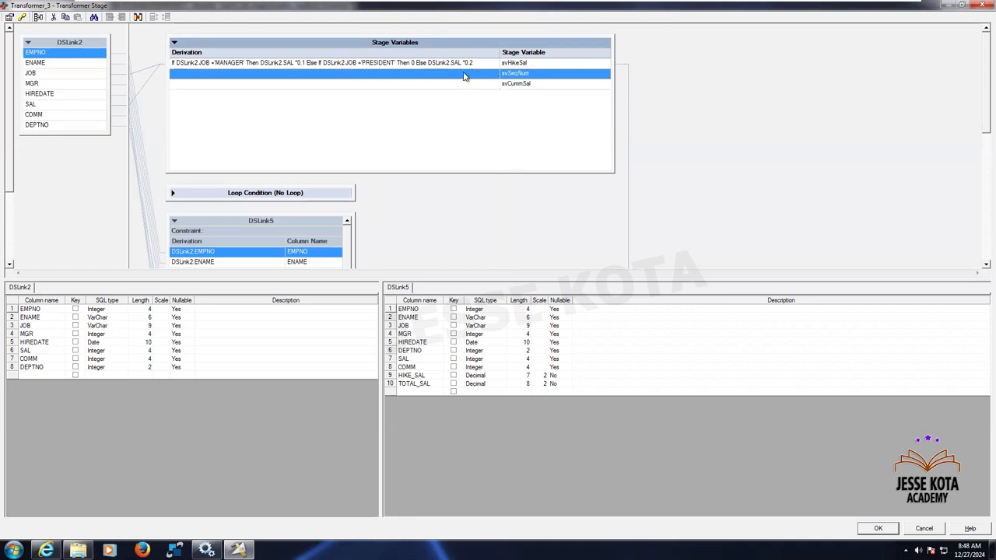
double_click(464, 75)
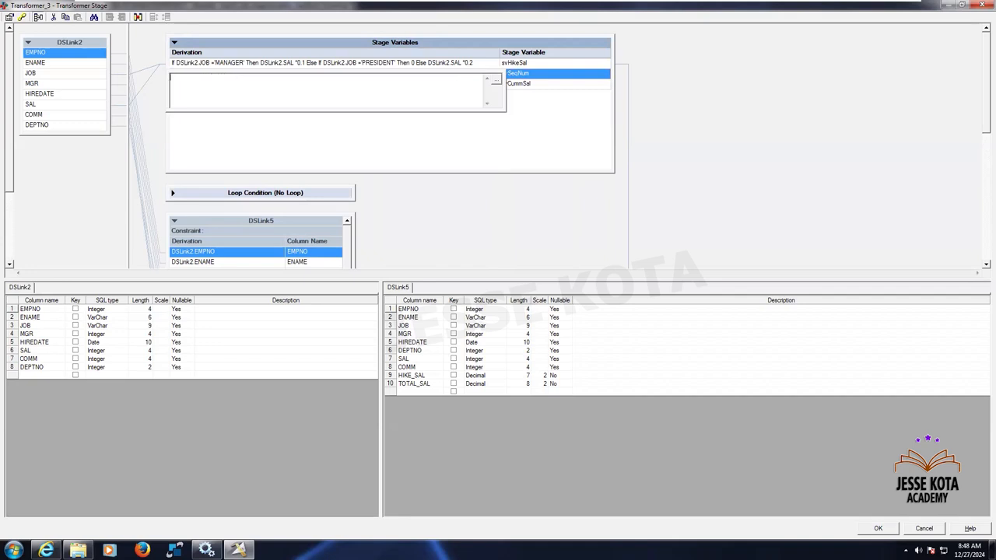
left_click(495, 81)
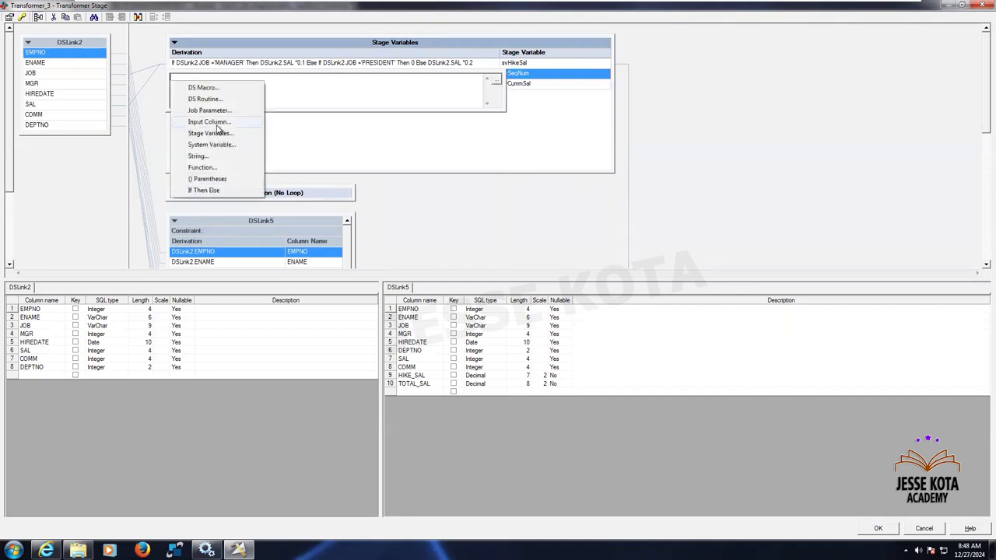
left_click(223, 135)
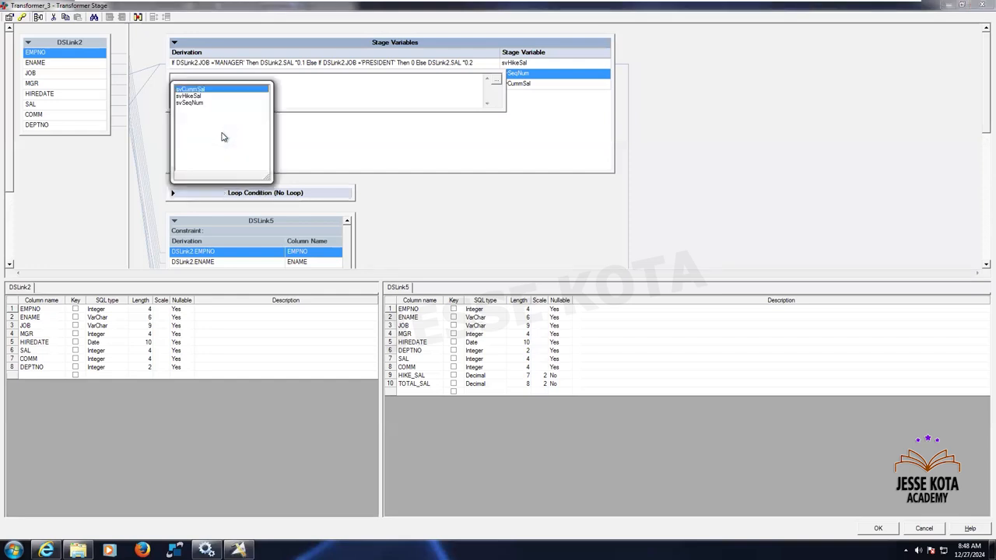
key("Down")
key("Down")
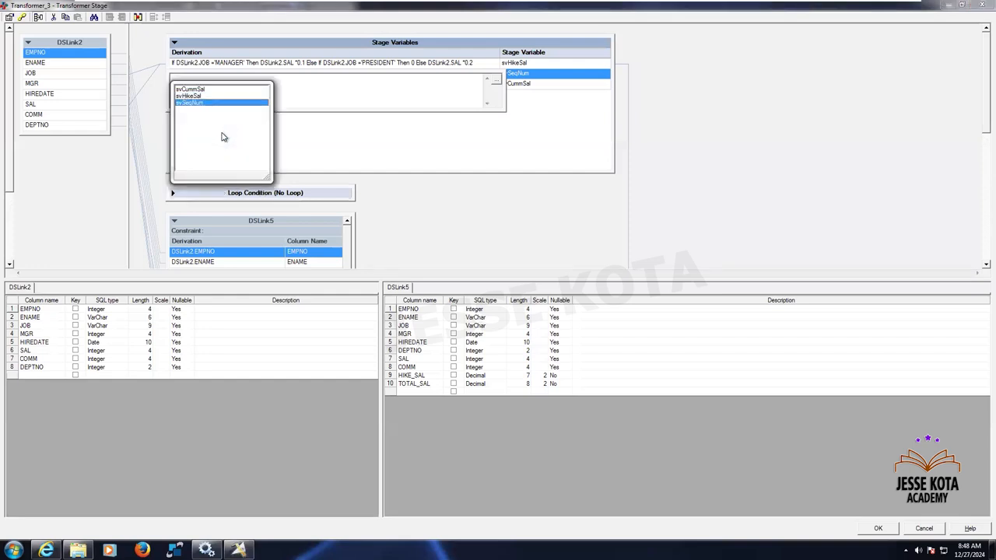
key("Return")
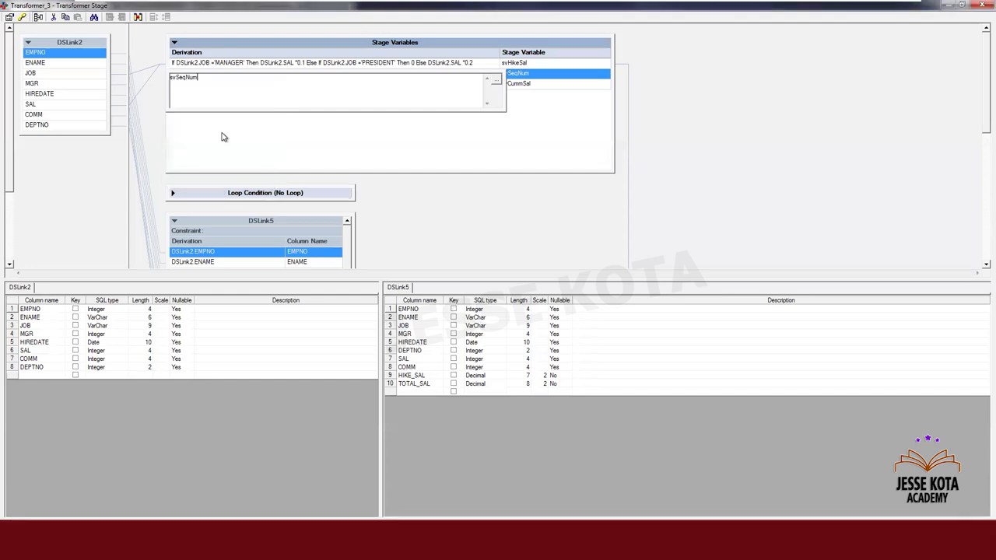
left_click(496, 81)
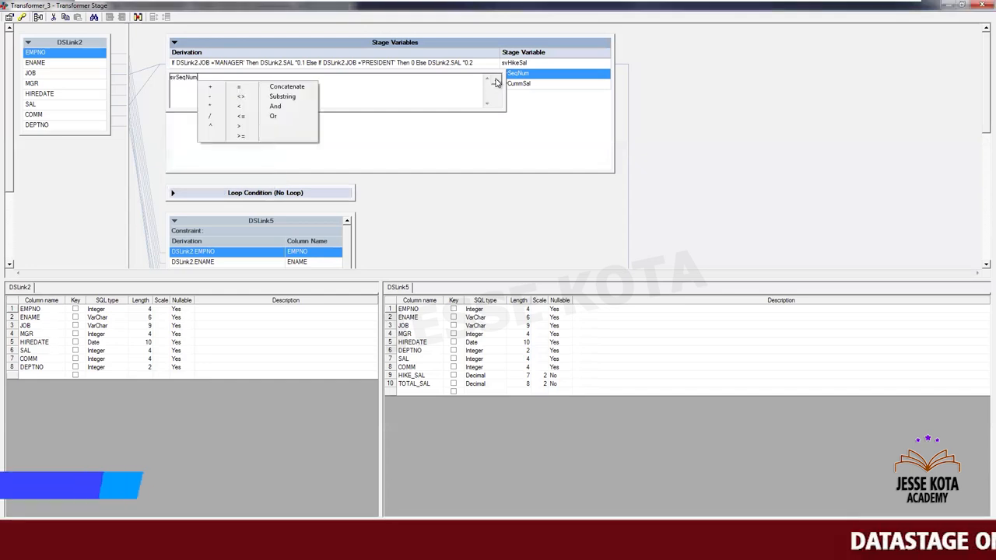
left_click(218, 88)
type("1")
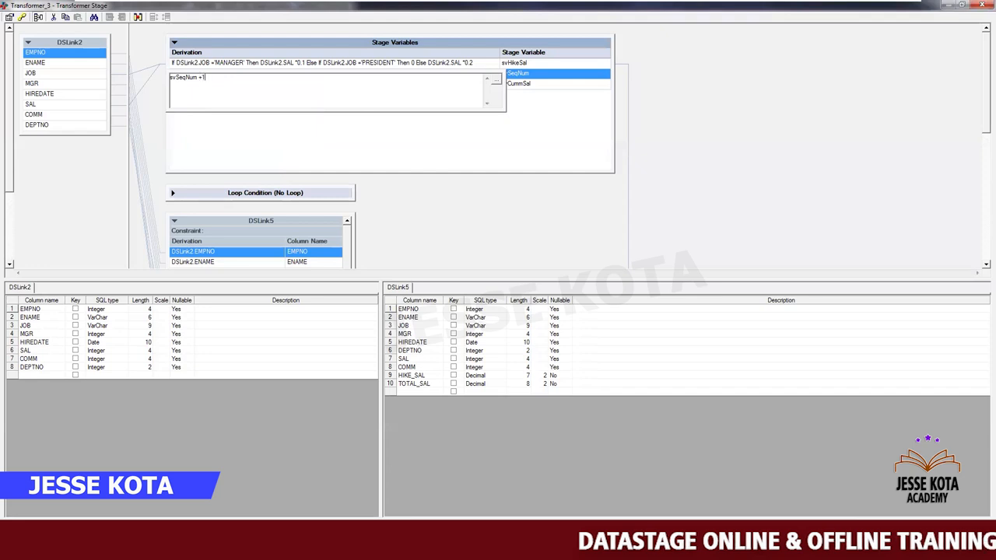
left_click(718, 133)
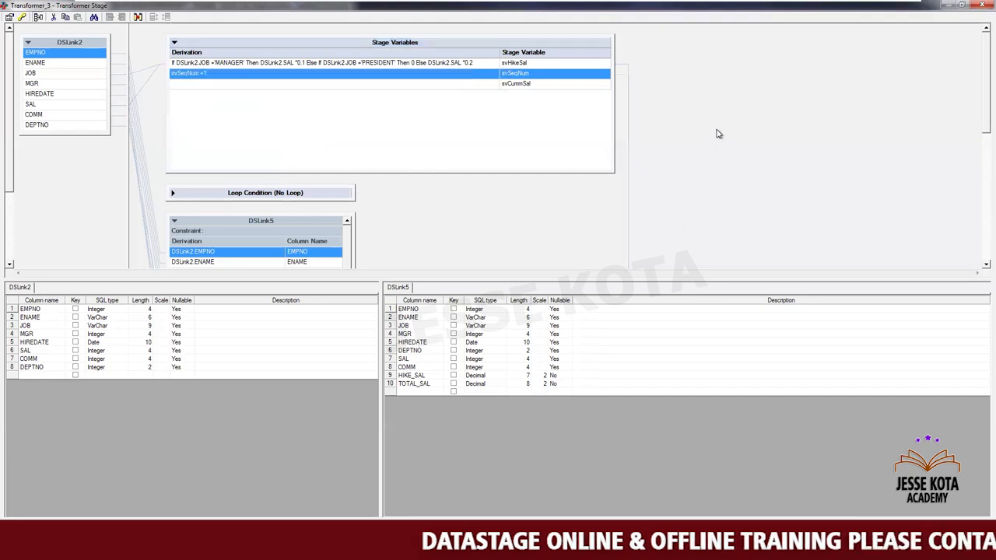
Step: Review the name, initial value, SQL type and precision of svCummSal in the stage variable properties
left_click(424, 87)
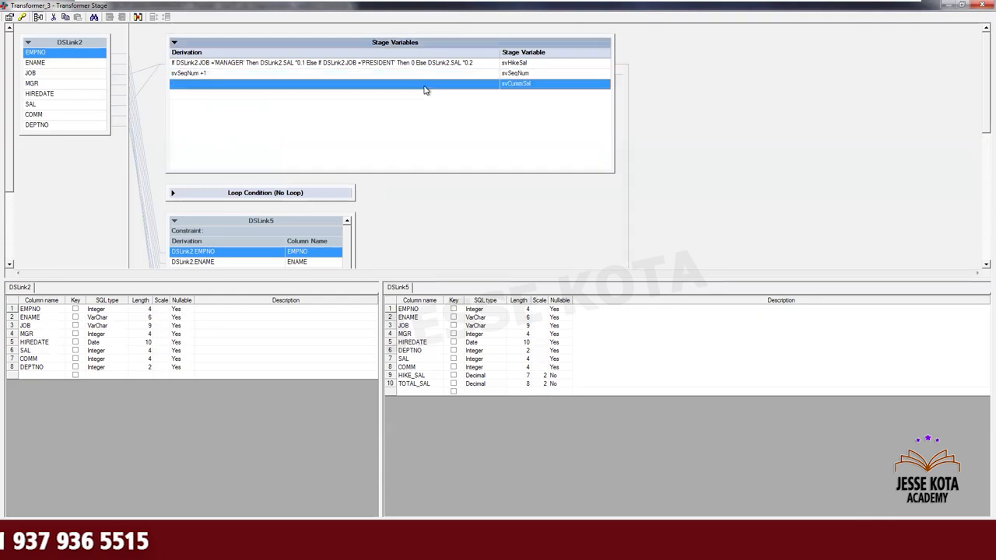
right_click(424, 89)
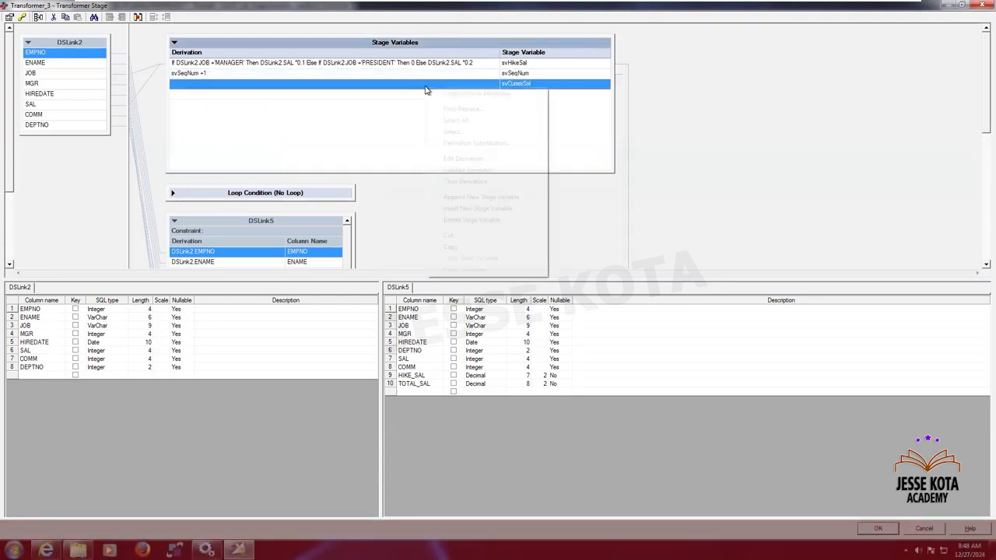
right_click(410, 91)
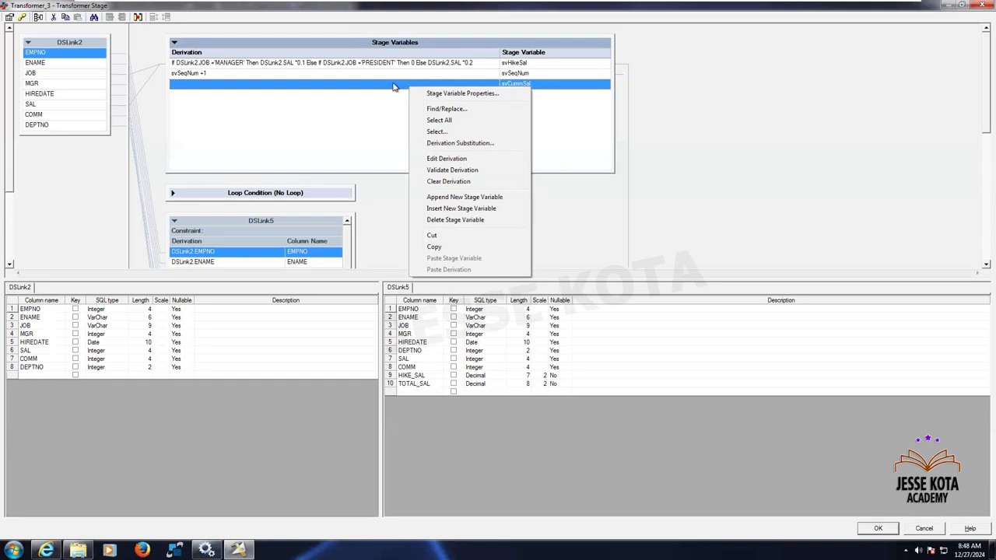
left_click(447, 95)
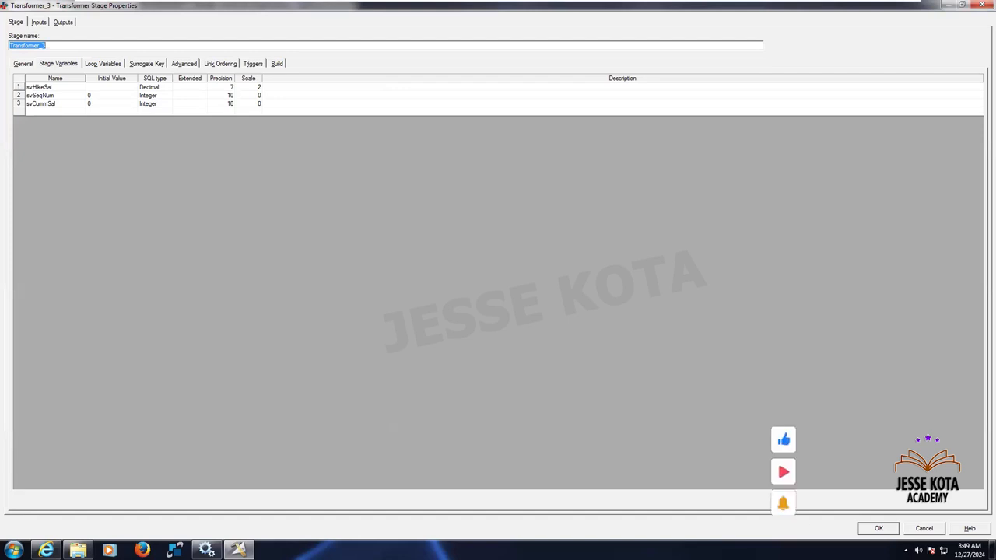
left_click(924, 529)
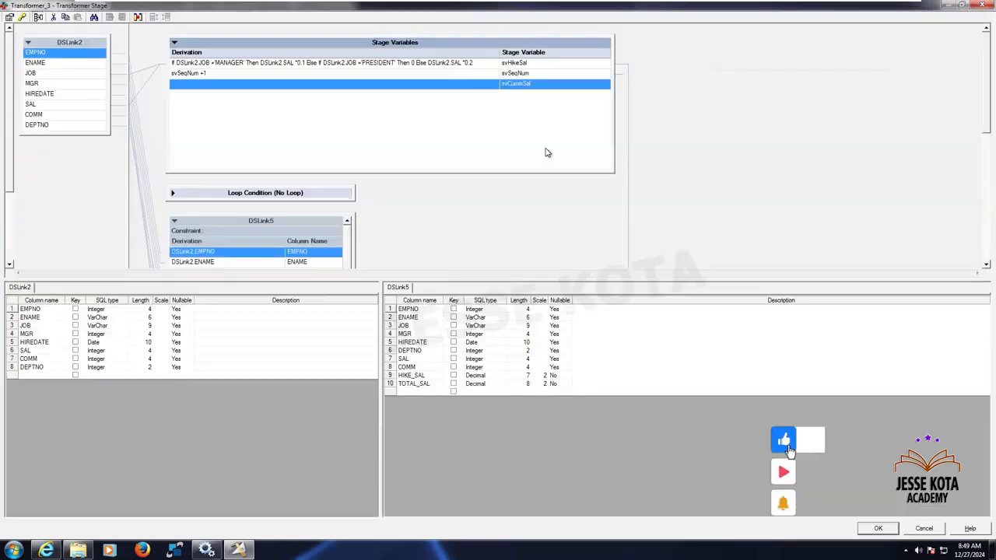
Step: Set the derivation of stage variable svCummSal to svCummSal + DSLink2.SAL using the expression editor's suggestions
double_click(467, 84)
left_click(488, 92)
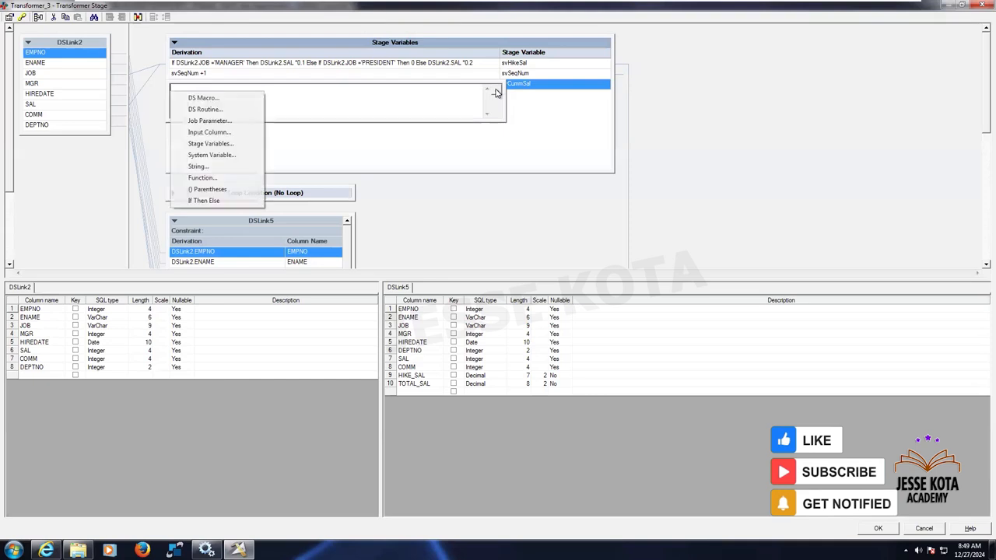
left_click(211, 144)
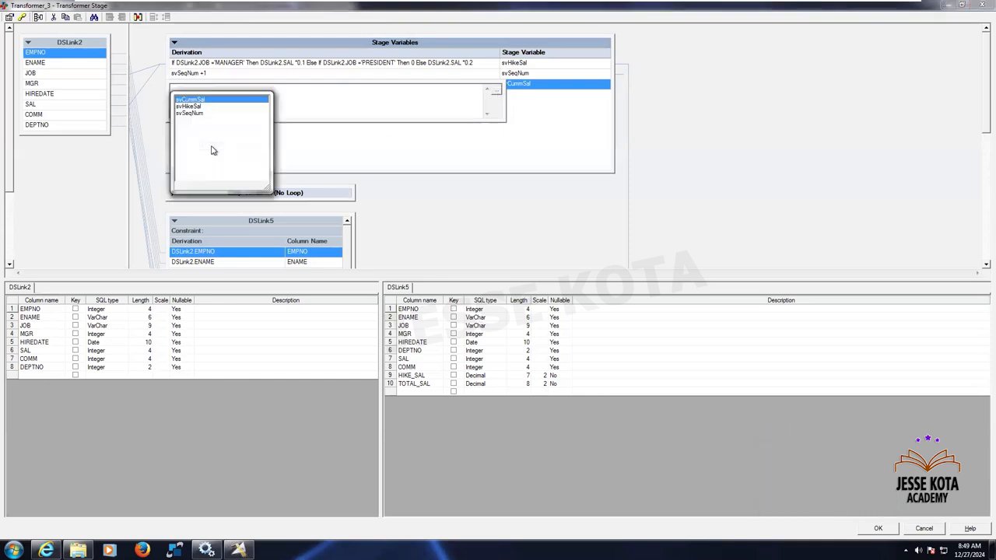
left_click(200, 100)
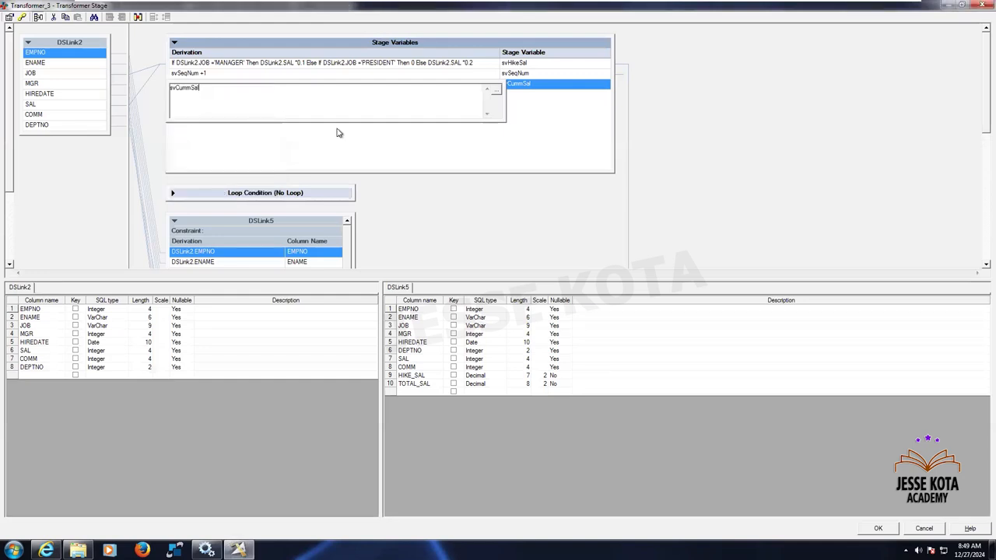
left_click(496, 94)
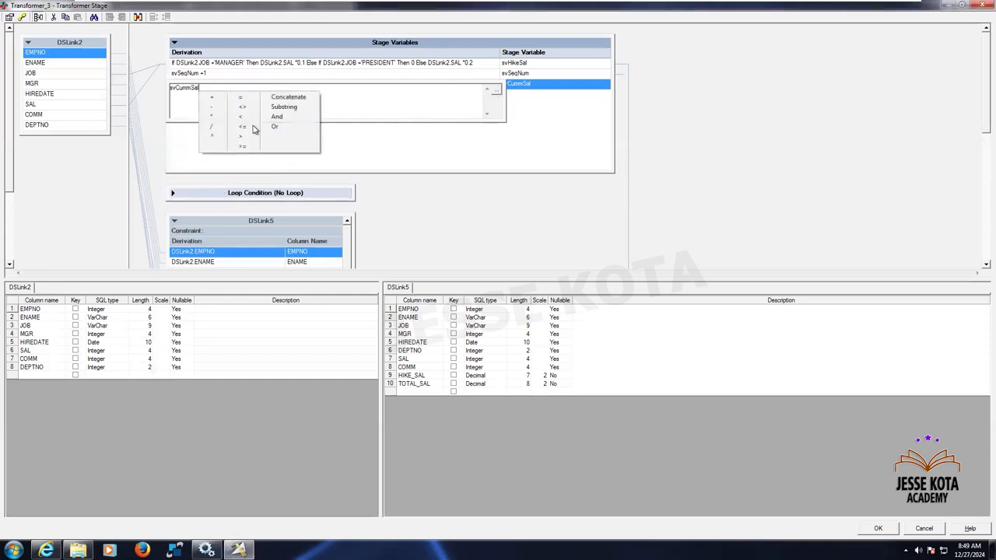
left_click(214, 98)
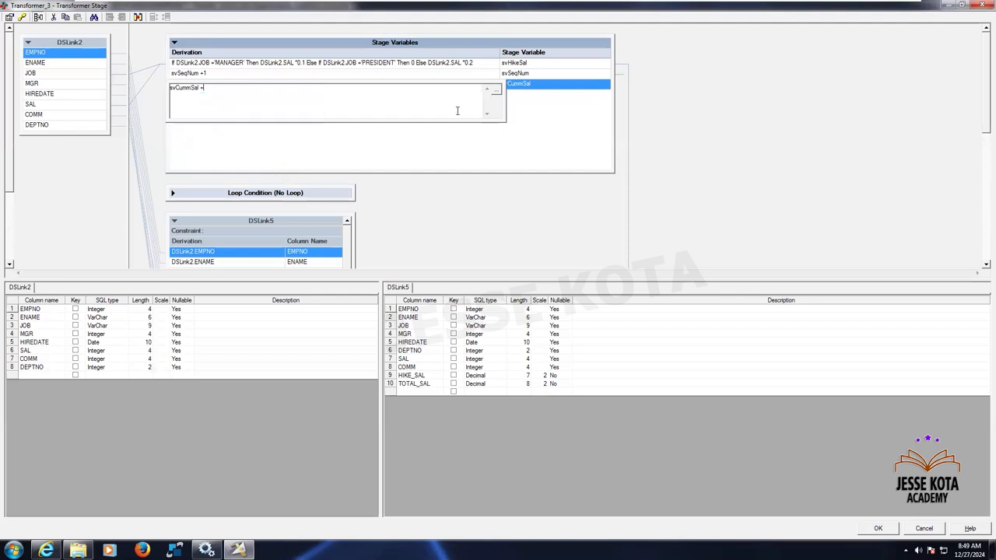
left_click(496, 94)
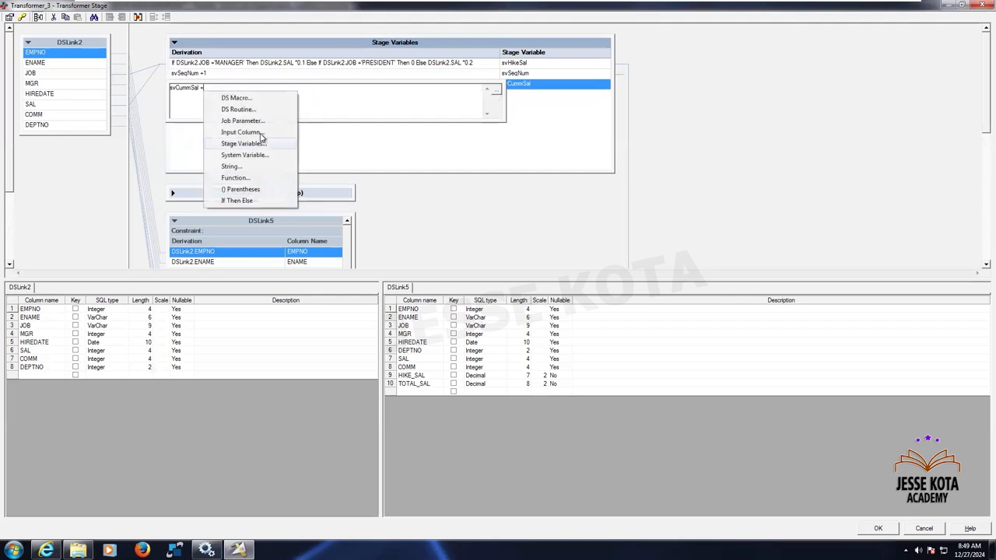
left_click(241, 133)
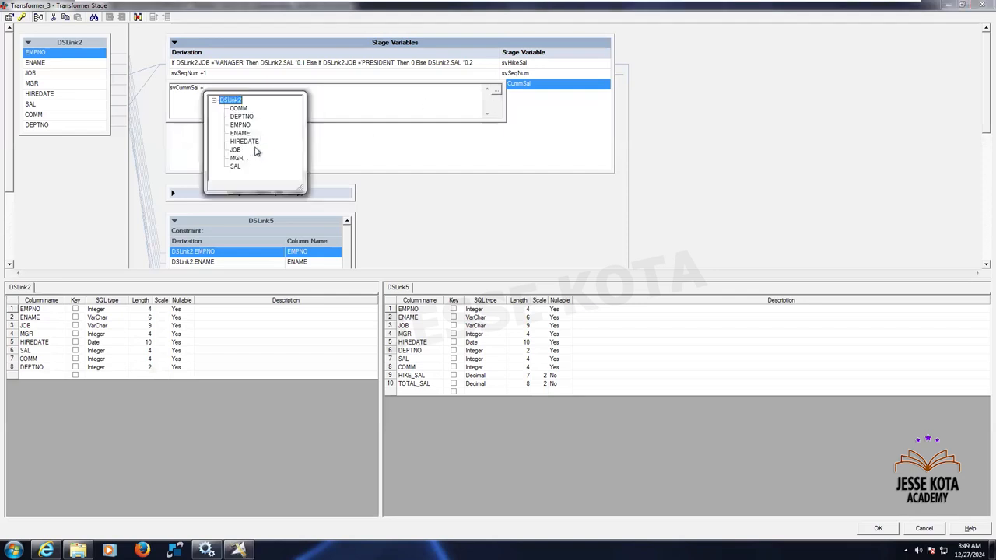
left_click(236, 167)
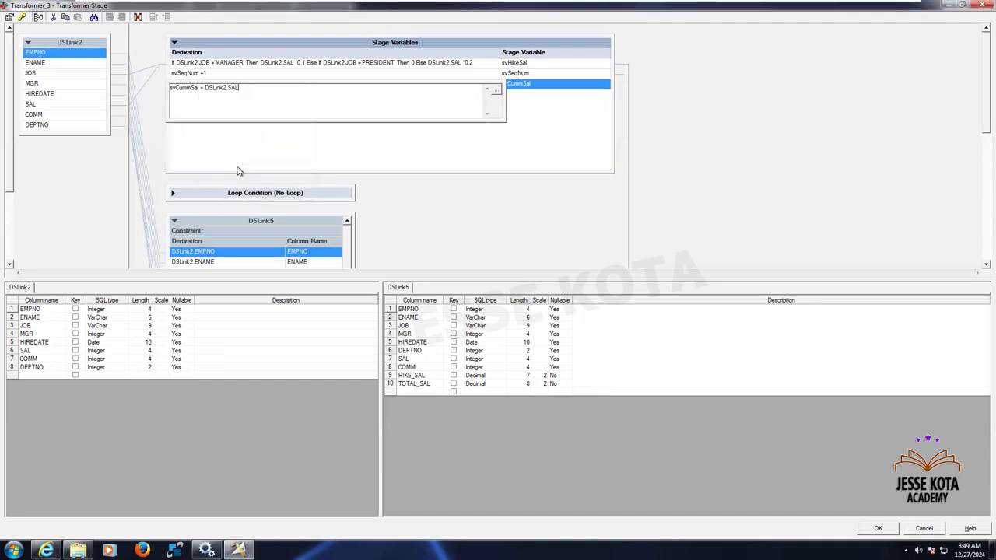
left_click(714, 138)
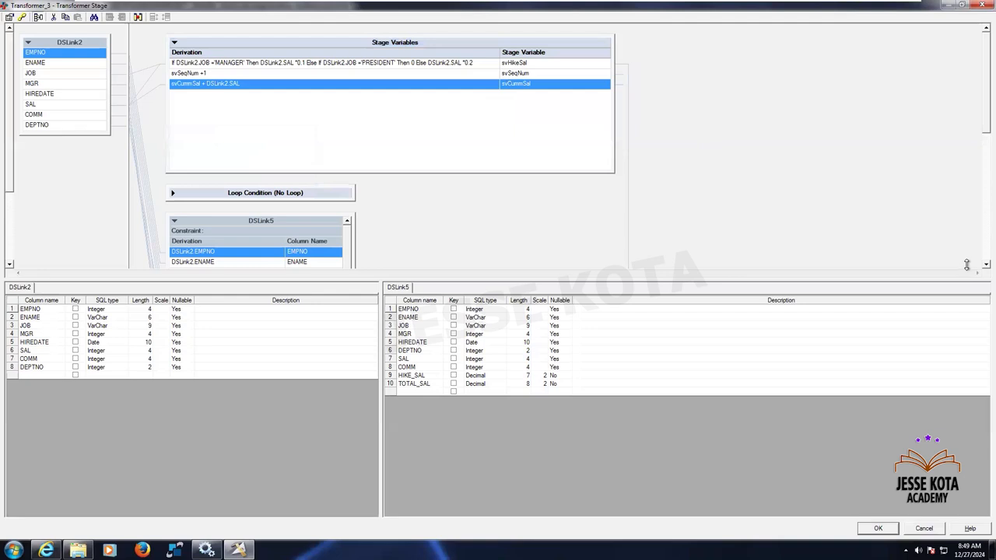
Step: Add an output column CUMM_SAL to DSLink5 as a non-nullable Integer with length 10
scroll(966, 266, "down", 3)
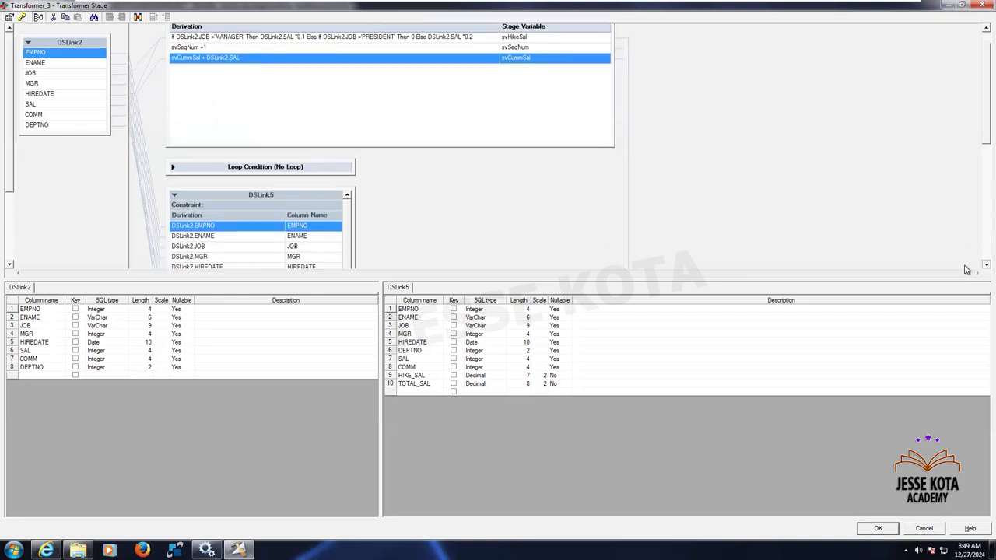
scroll(966, 269, "down", 1)
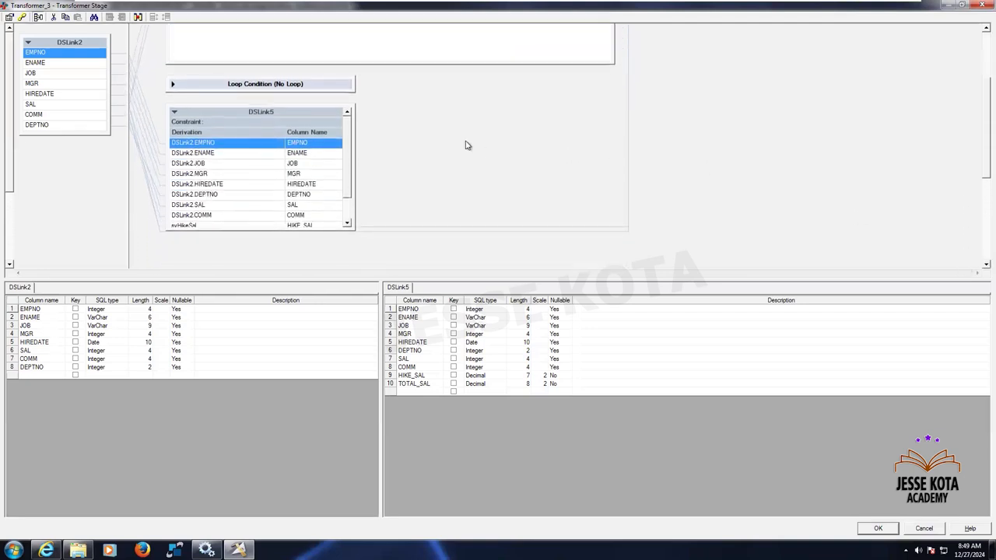
left_click(348, 224)
left_click(348, 224)
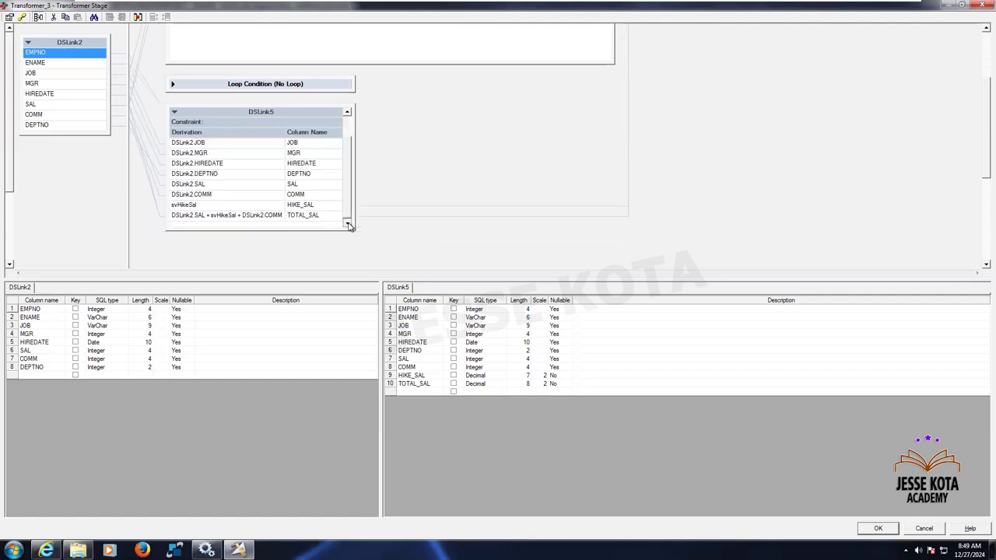
left_click(413, 393)
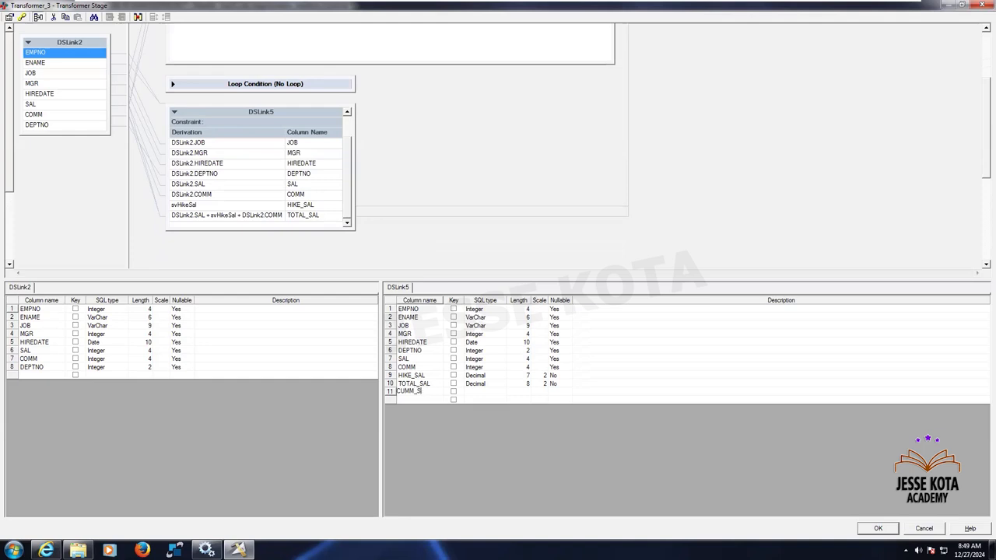
left_click(415, 396)
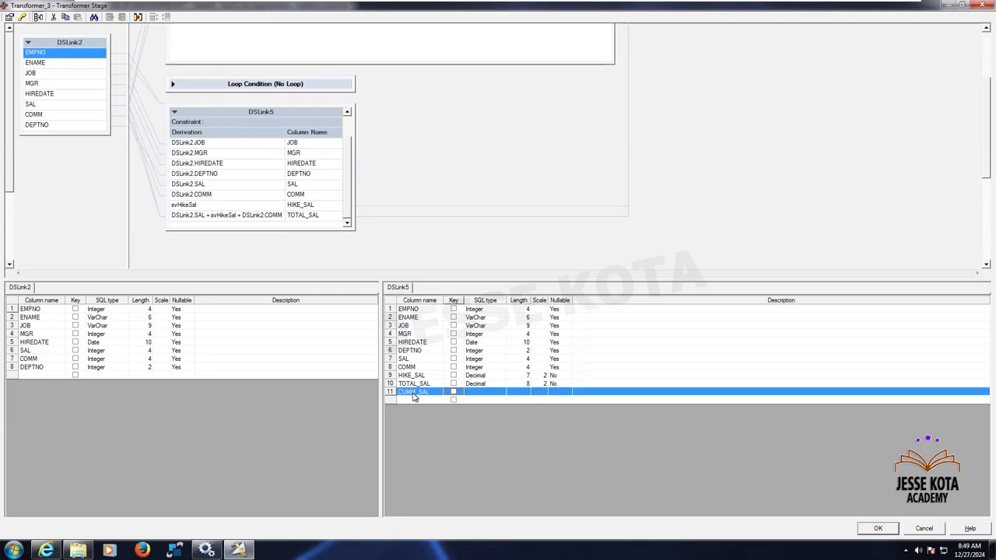
key("i")
key("Tab")
type("10")
key("Tab")
key("Tab")
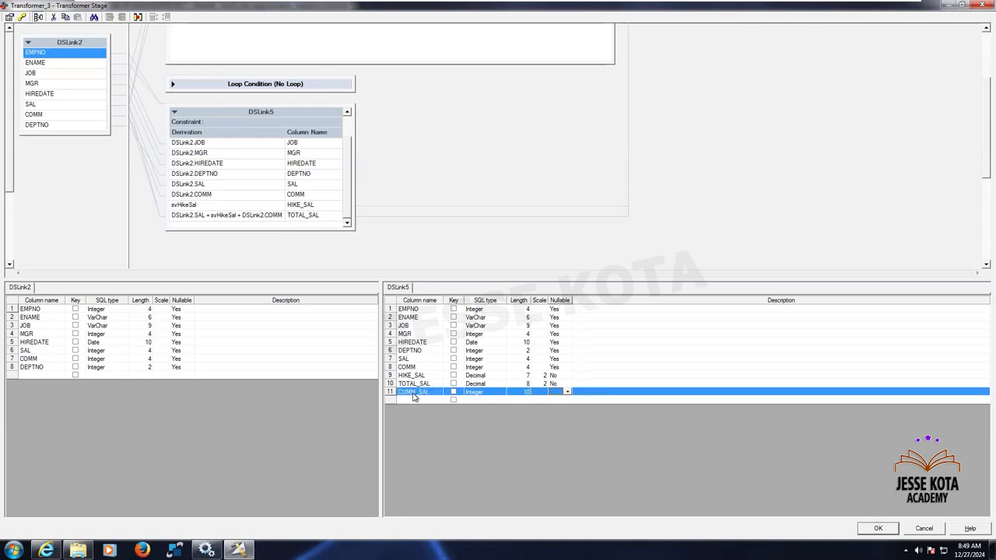
key("n")
key("Return")
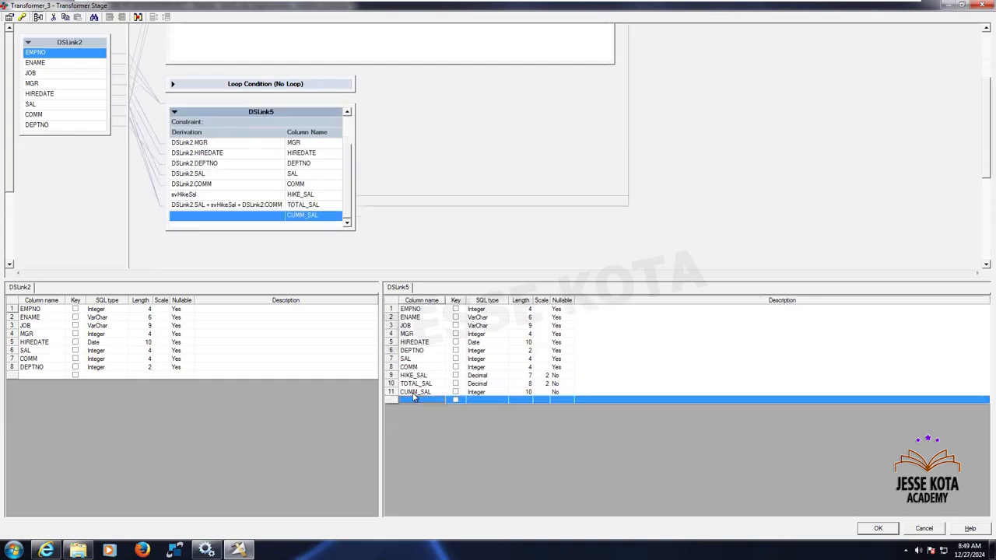
Step: Add an output column SEQ_NUM to DSLink5 as a non-nullable Integer with length 10
type("SEQ_NUM")
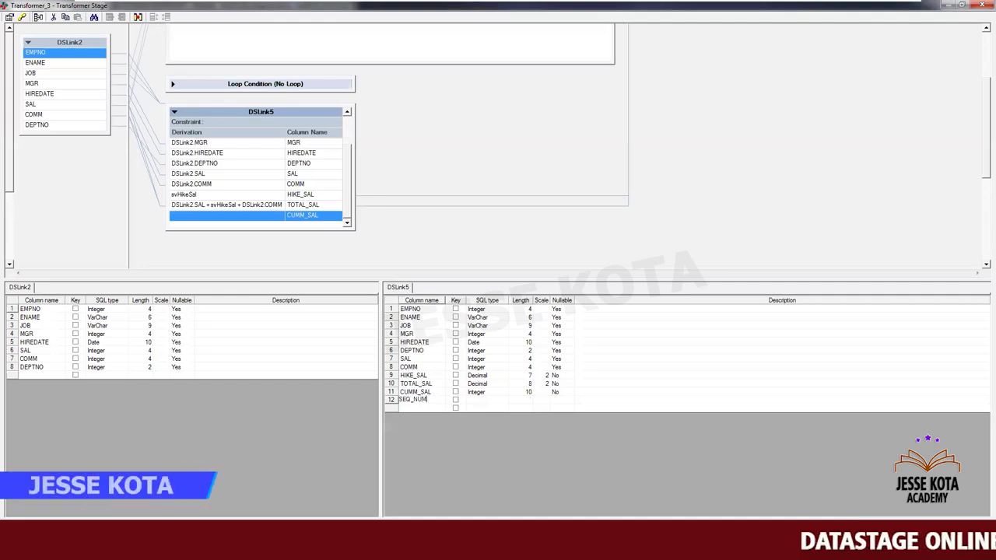
left_click(414, 397)
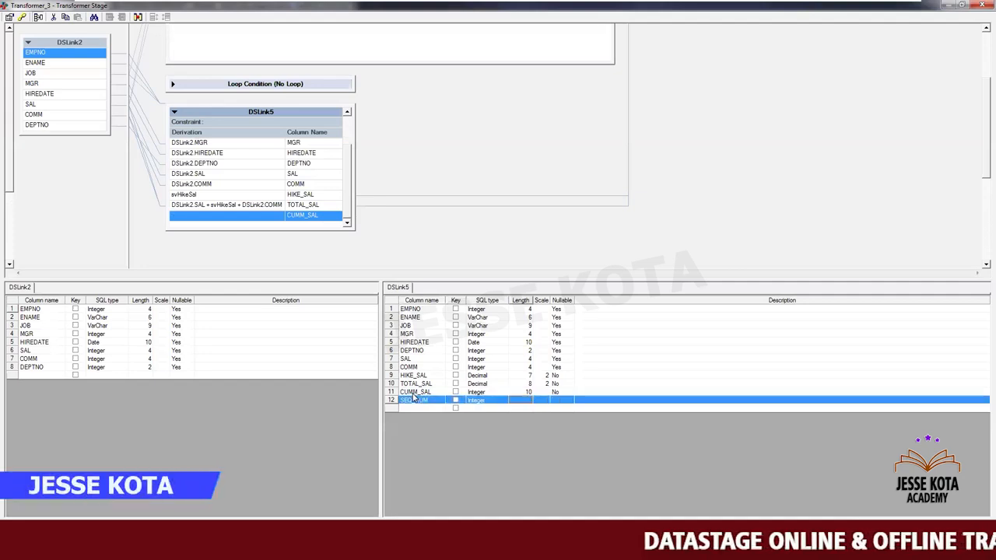
type("10")
key("Tab")
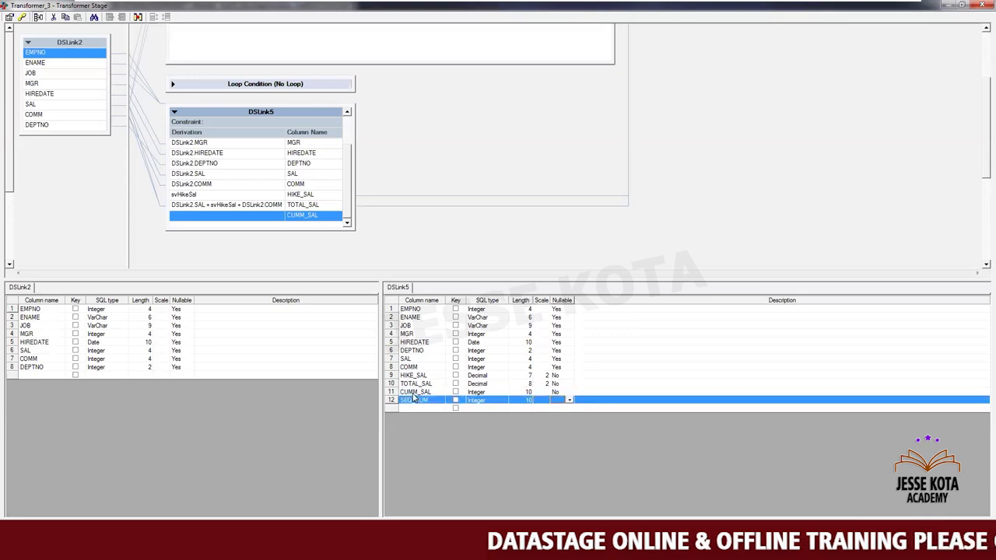
key("Return")
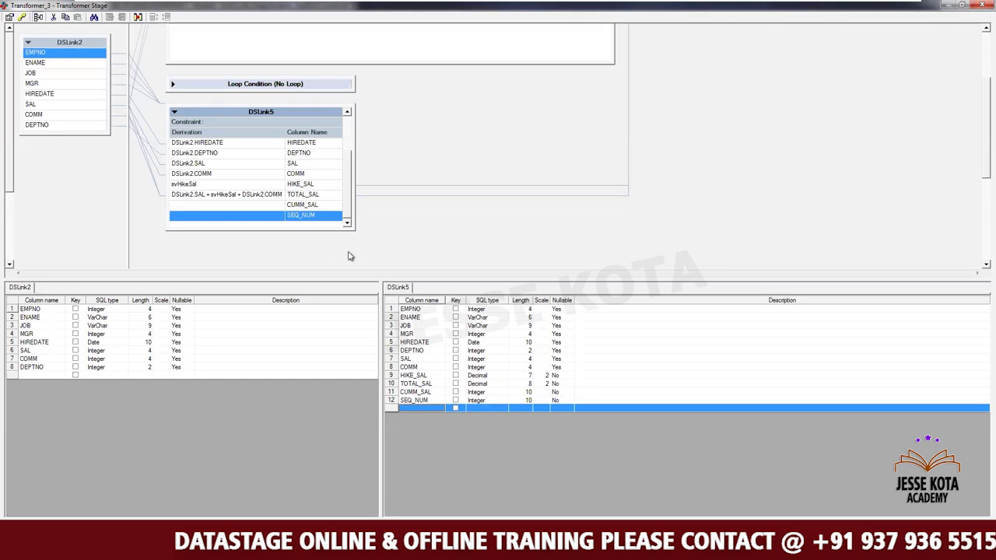
Step: Set the derivation of the CUMM_SAL output column in DSLink5 to the stage variable svCummSal
double_click(259, 211)
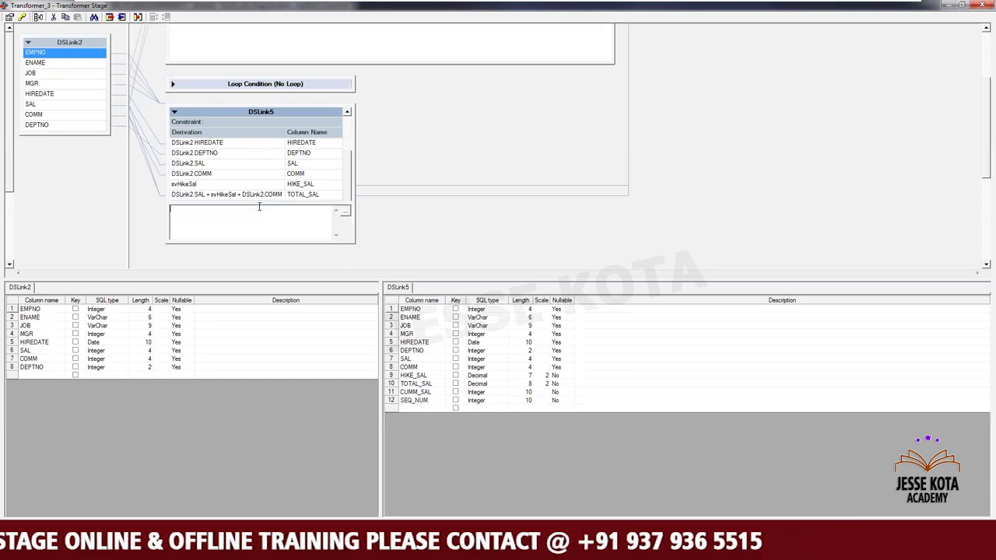
left_click(345, 215)
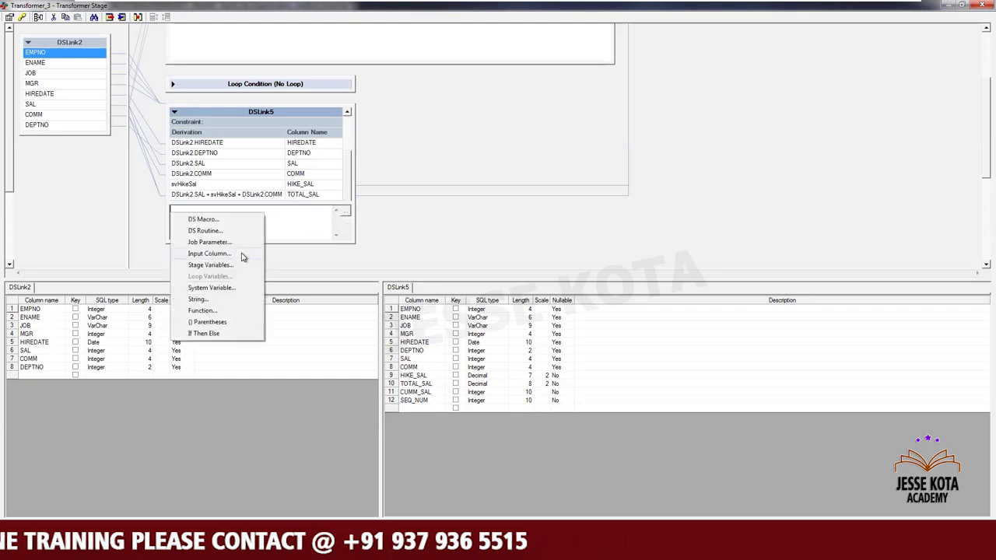
left_click(218, 266)
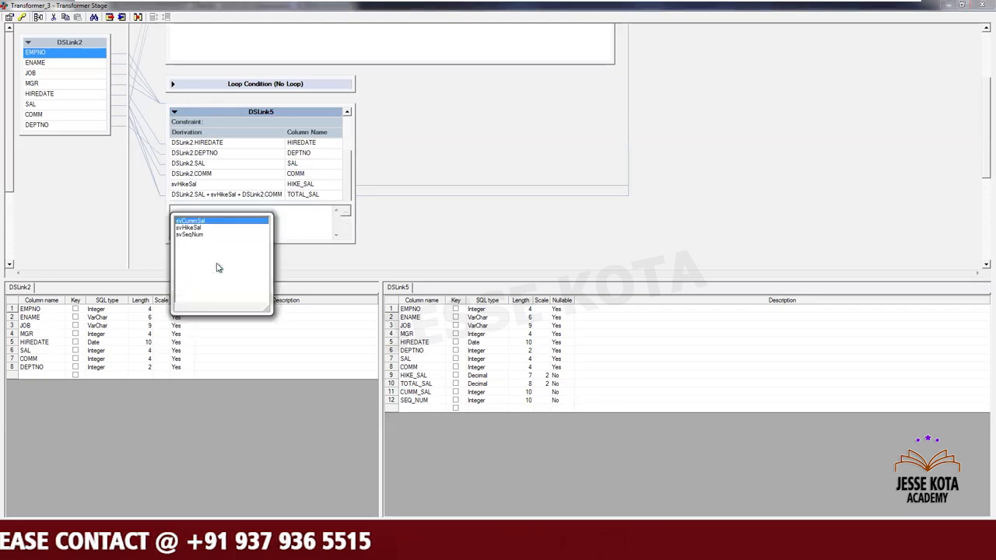
double_click(191, 222)
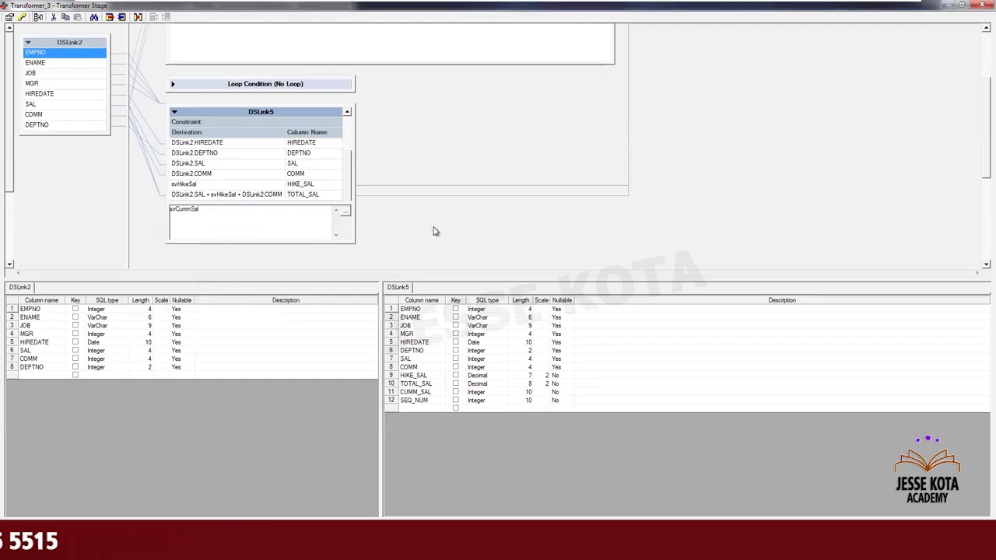
left_click(433, 229)
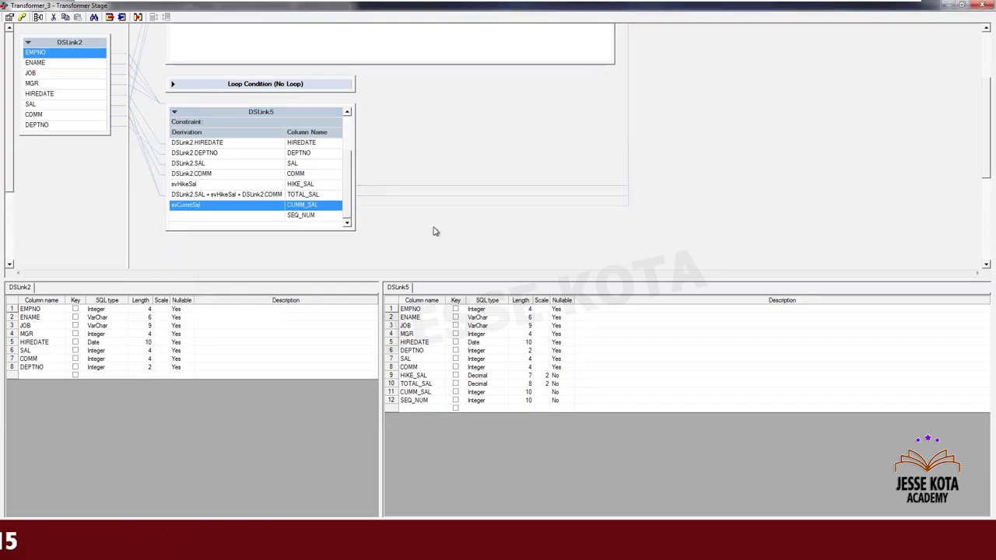
Step: Set the derivation of the SEQ_NUM output column in DSLink5 to the stage variable svSeqNum
left_click(251, 216)
left_click(251, 216)
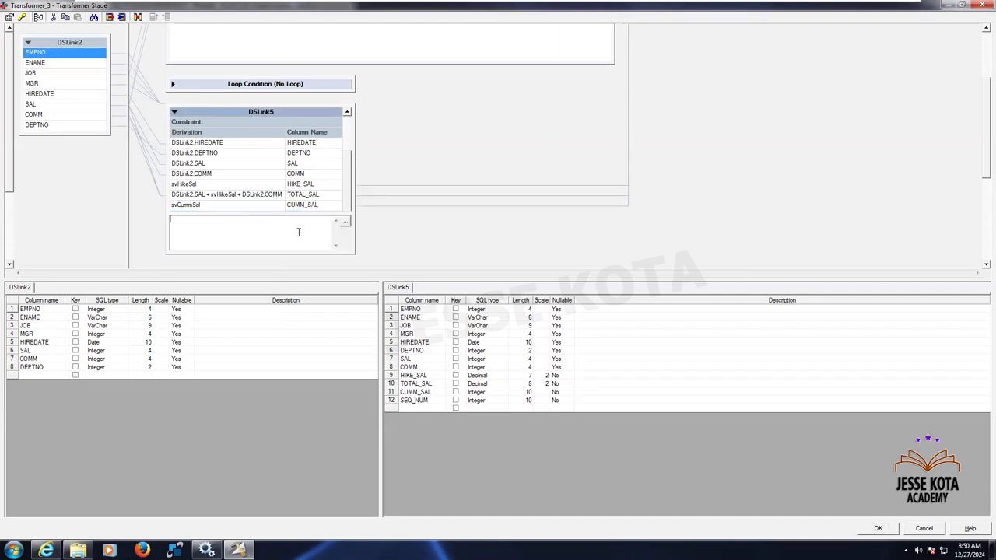
left_click(347, 227)
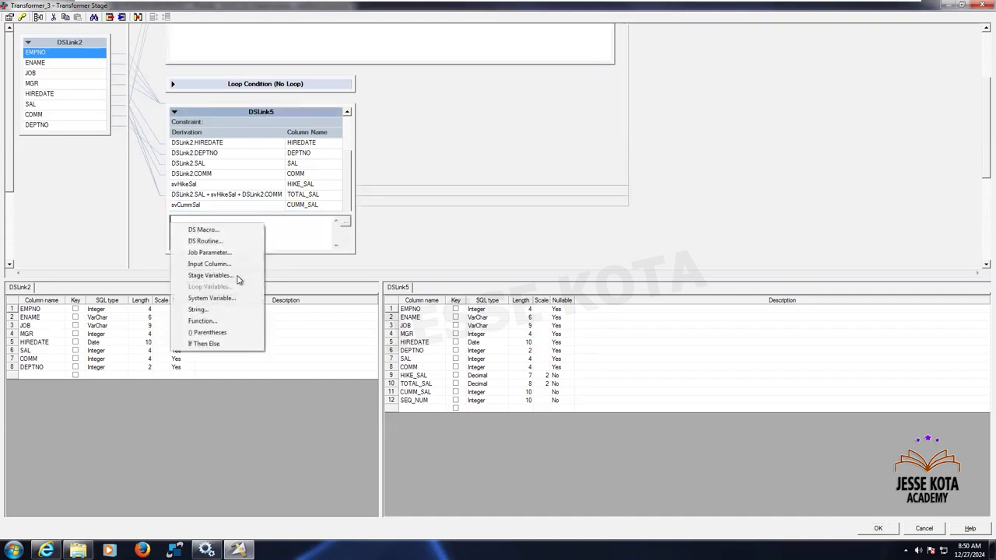
left_click(231, 276)
key("Down")
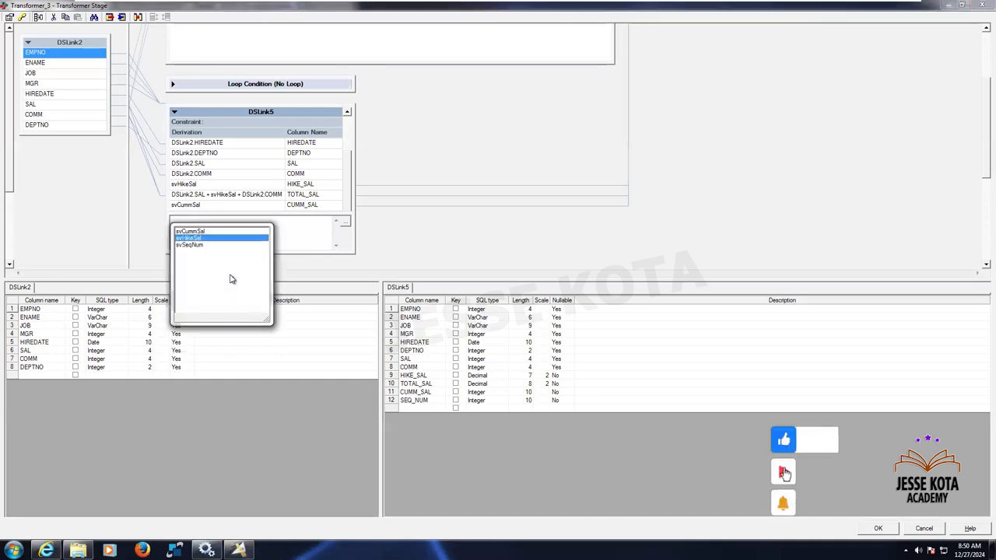
key("Down")
key("Return")
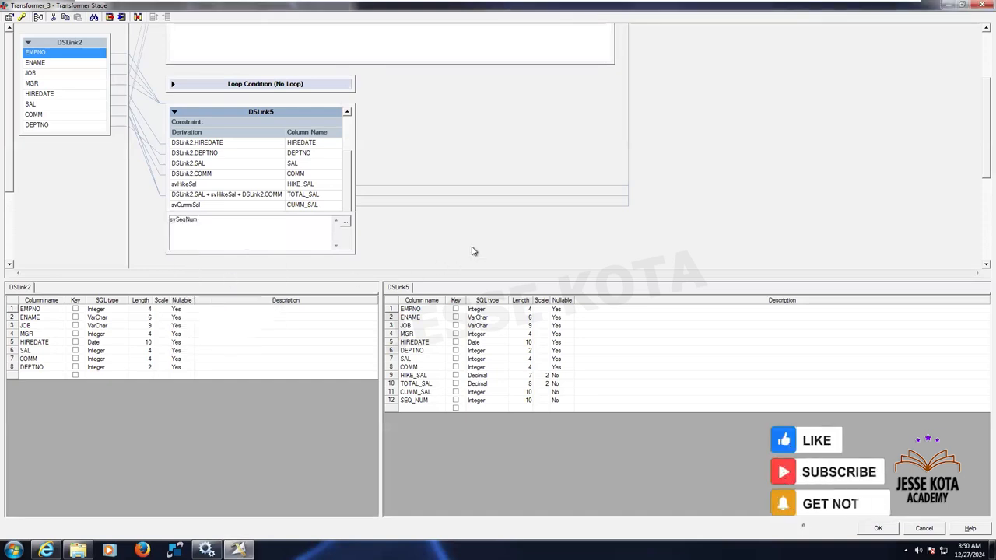
key("Return")
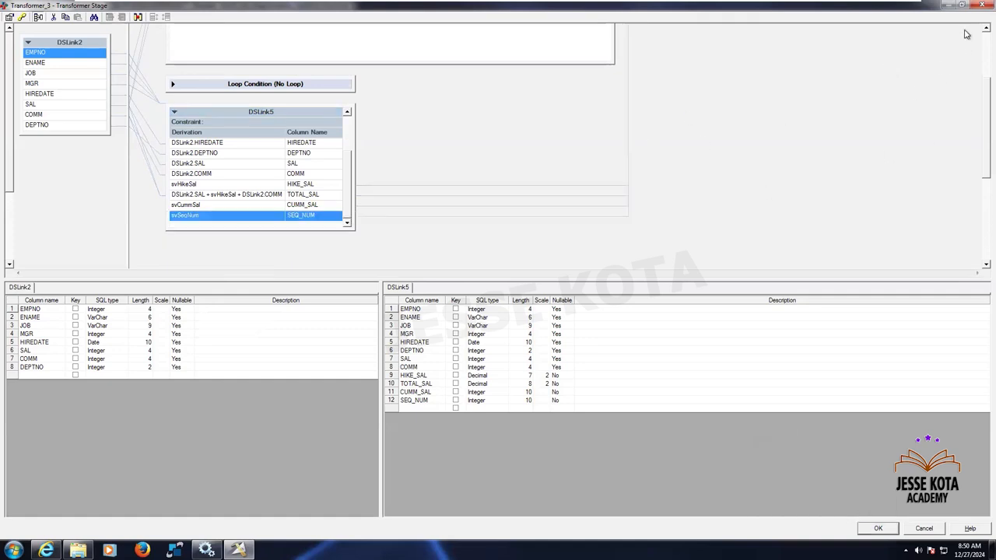
Step: Enlarge the output area and the DSLink5 table, and review the derivations of its HIKE_SAL and TOTAL_SAL columns
scroll(965, 31, "up", 3)
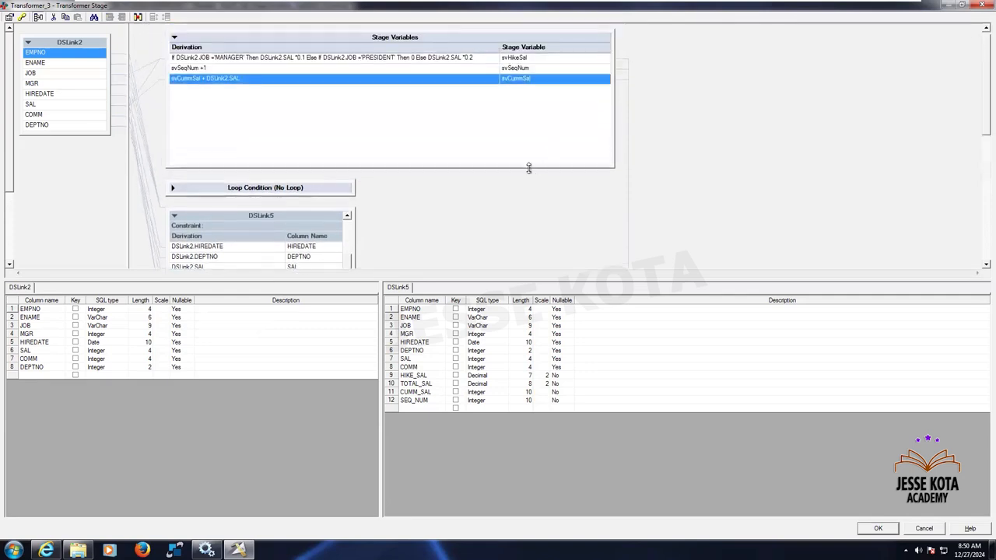
left_click_drag(527, 166, 511, 97)
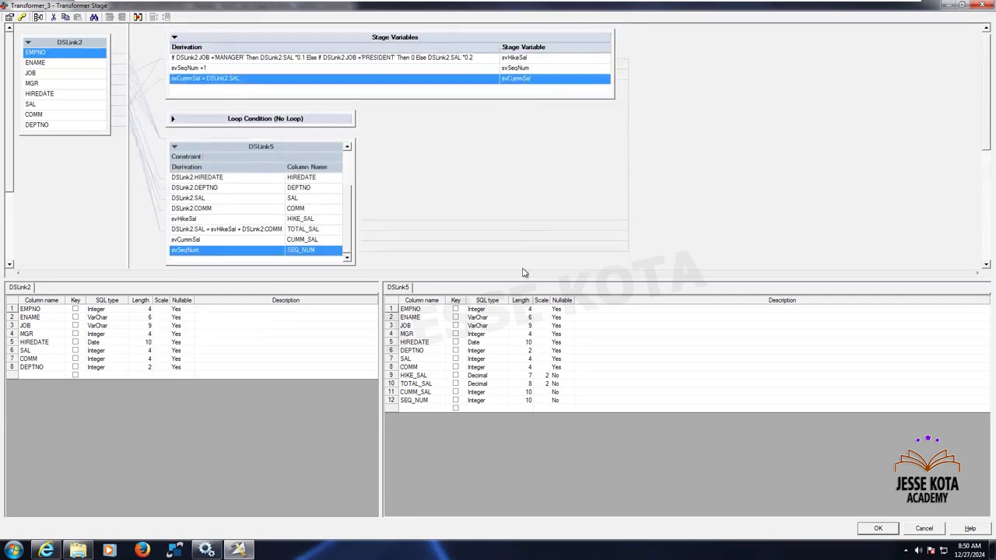
left_click_drag(522, 280, 513, 420)
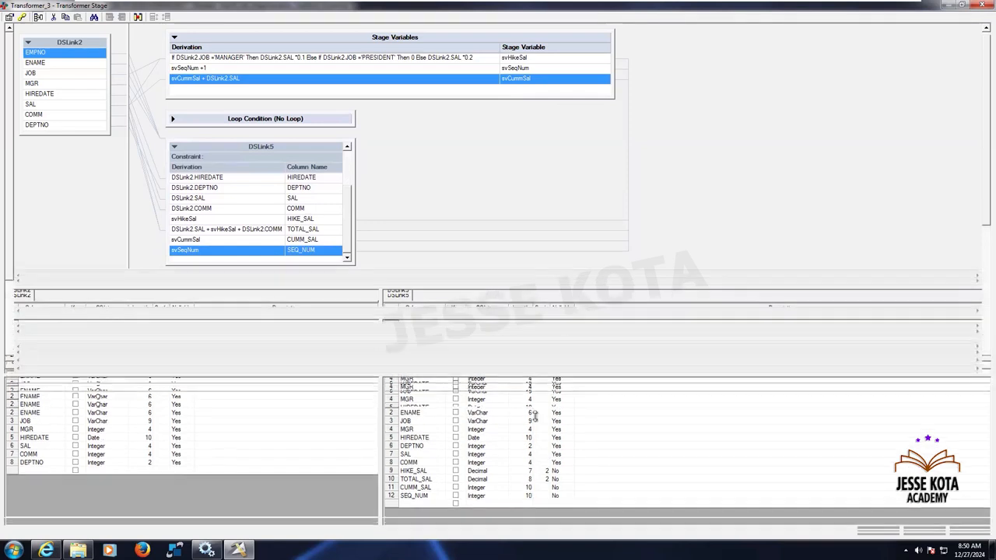
left_click_drag(356, 267, 552, 360)
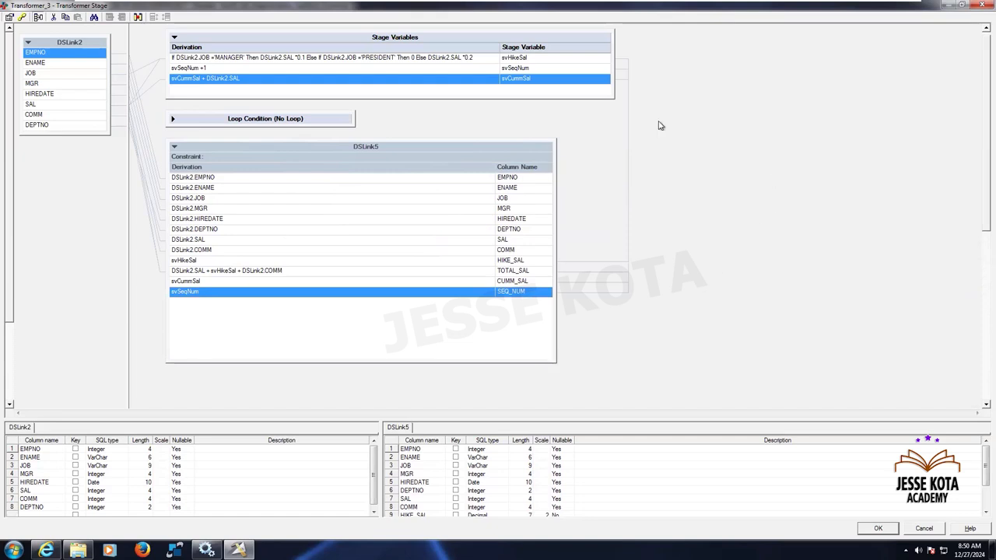
left_click(529, 271)
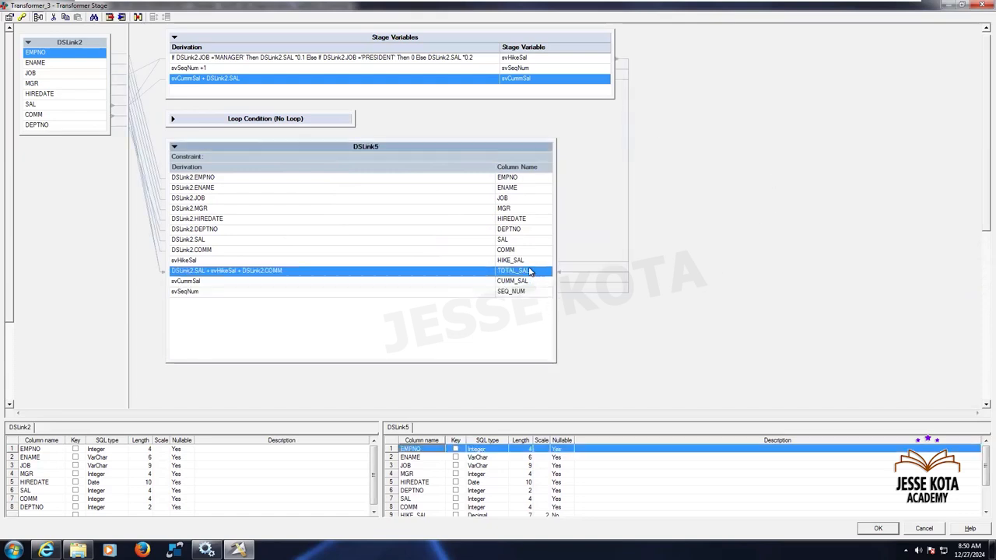
left_click(528, 261)
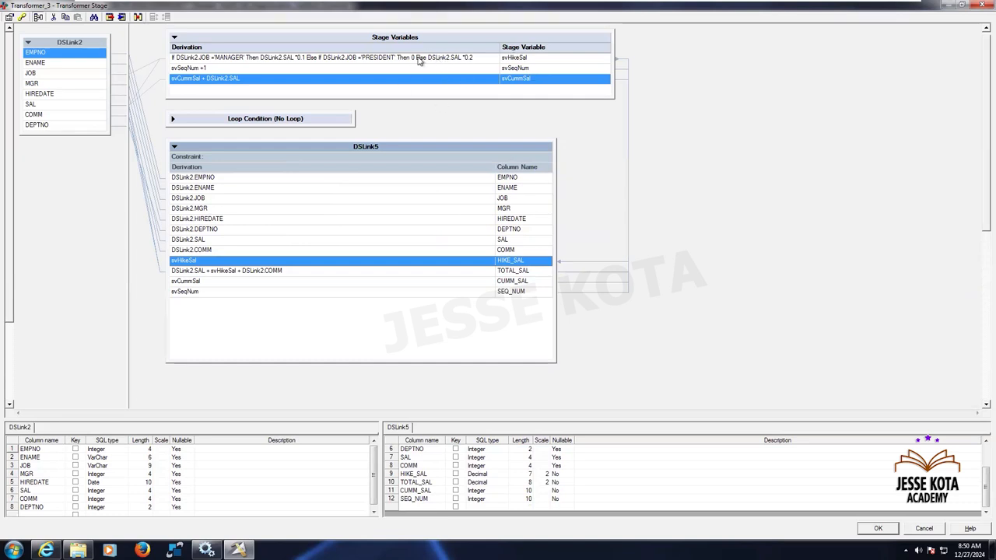
left_click(395, 272)
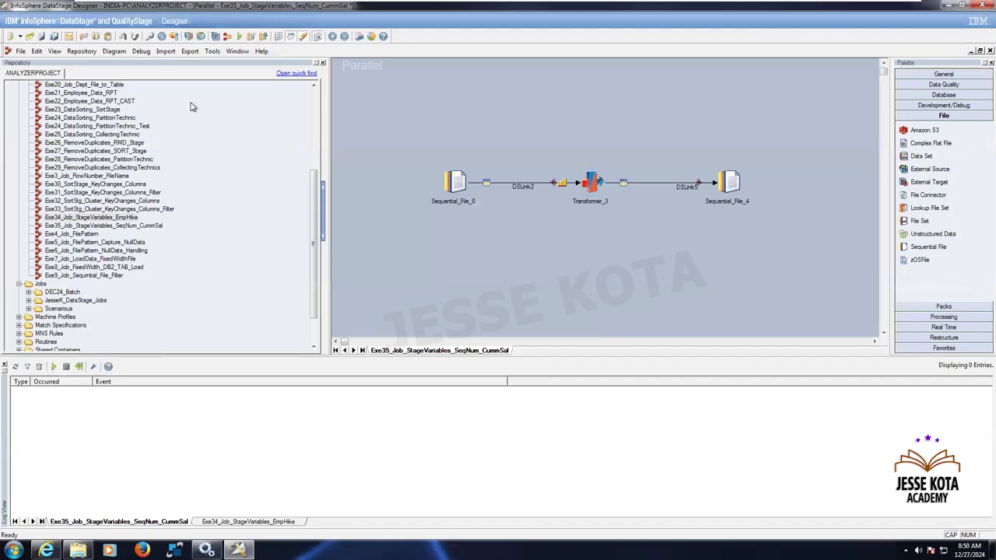
Step: Set the target file of Sequential_File_4 to C:\Target\Stage_Variables_Employee_CUMMSAL_SEQNUM.csv
double_click(732, 185)
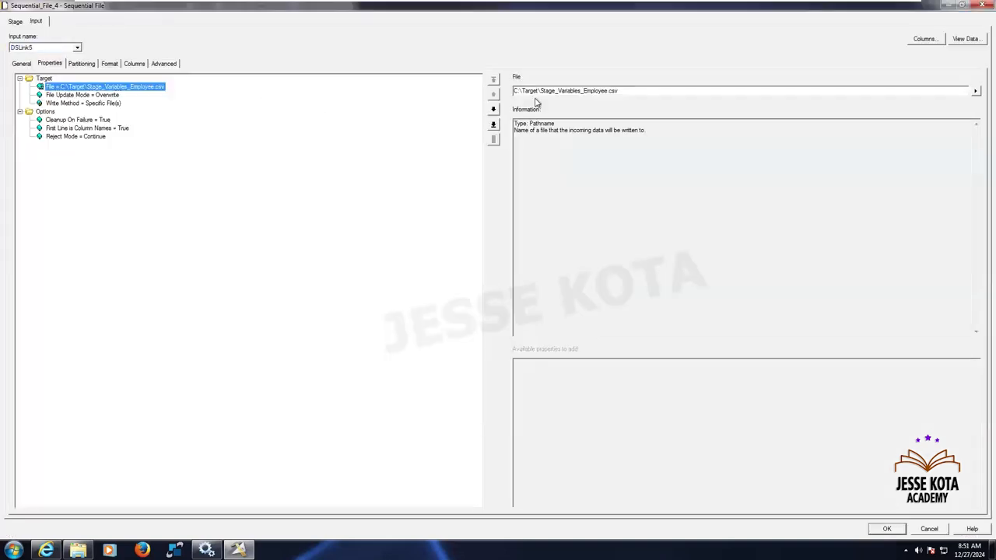
left_click(607, 90)
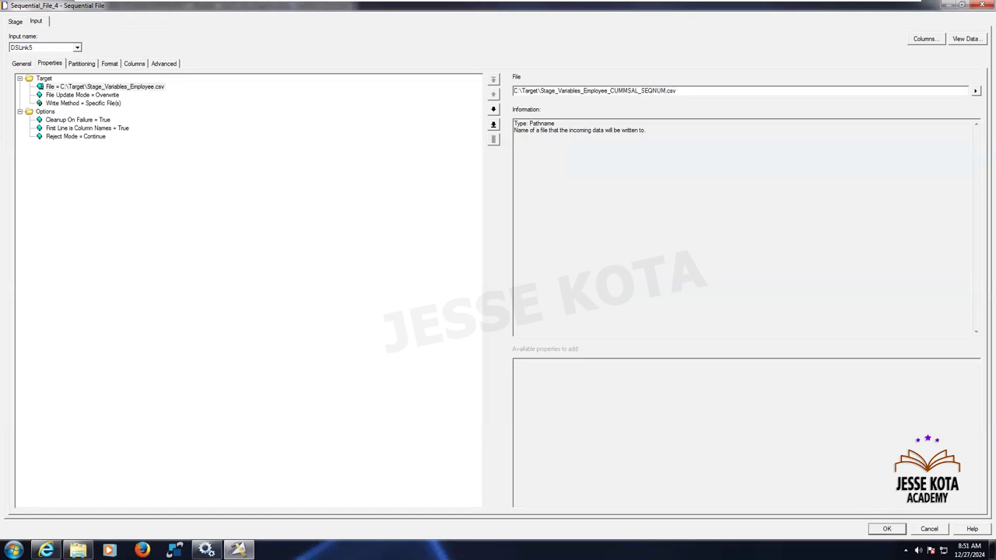
left_click(887, 529)
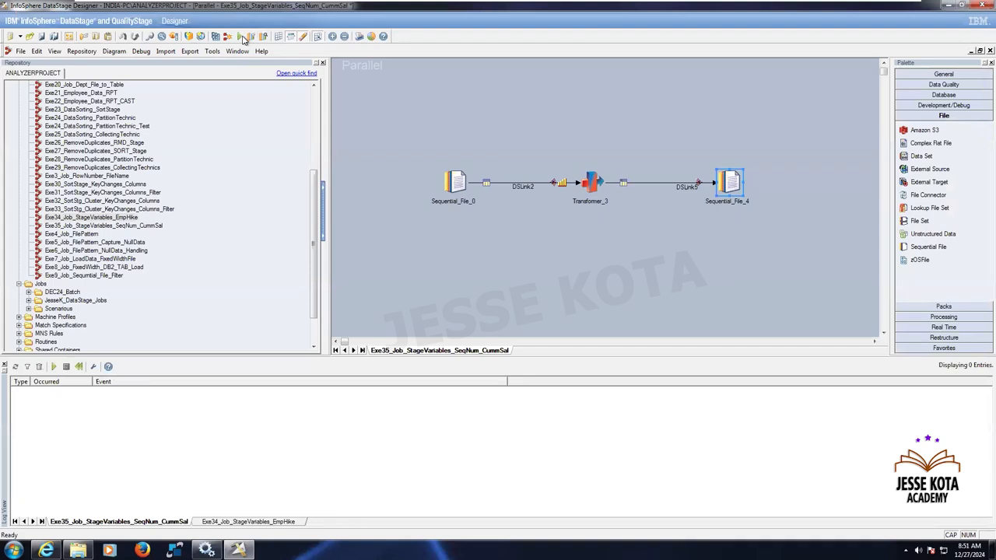
Step: Start a run of the Exe35_Job_StageVariables_SeqNum_CummSal job and compile it
left_click(242, 37)
left_click(542, 305)
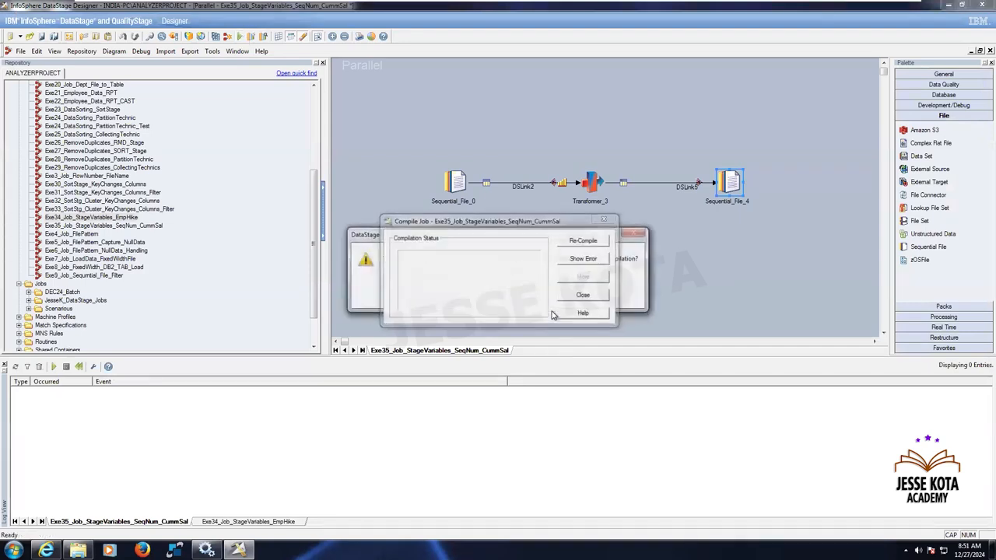
left_click(484, 294)
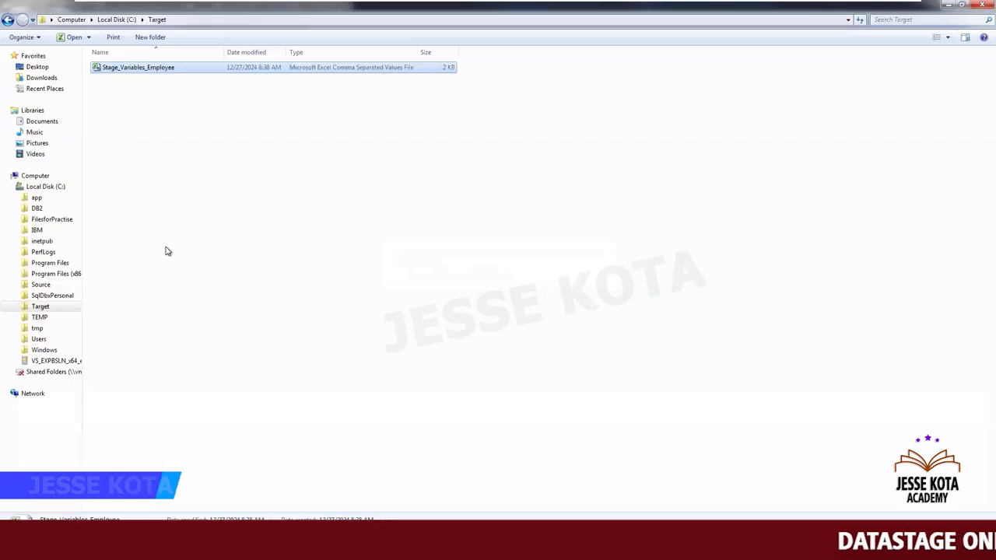
Step: Switch to Windows Explorer and permanently delete the old Stage_Variables_Employee file from the C:\Target folder
left_click(178, 203)
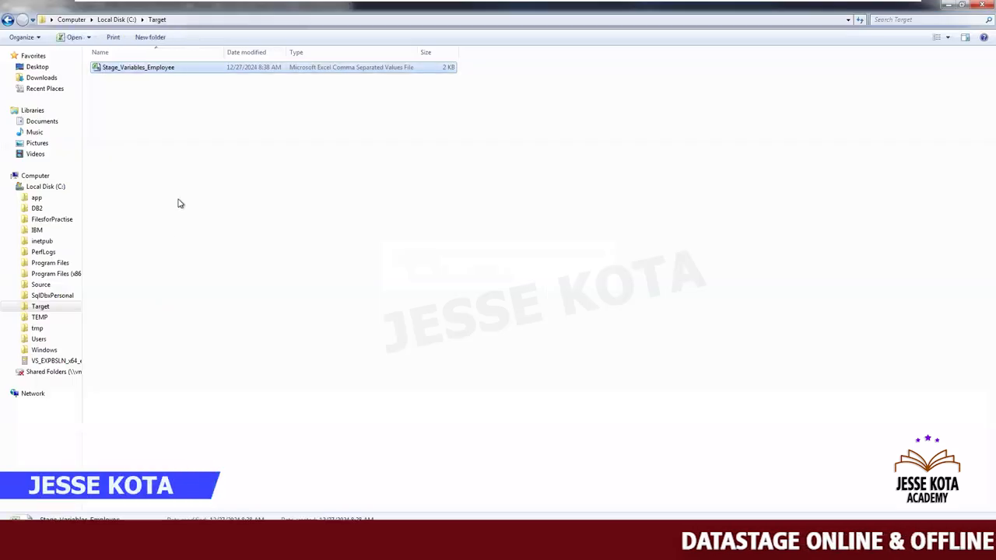
key("shift+Delete")
key("Return")
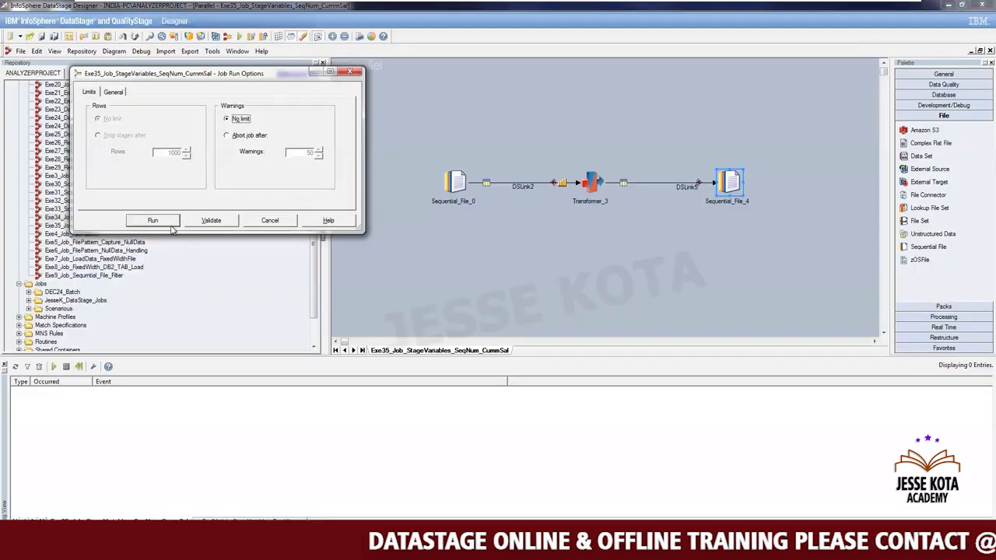
Step: Return to DataStage Designer and run the compiled job with no limit on warnings
left_click(172, 228)
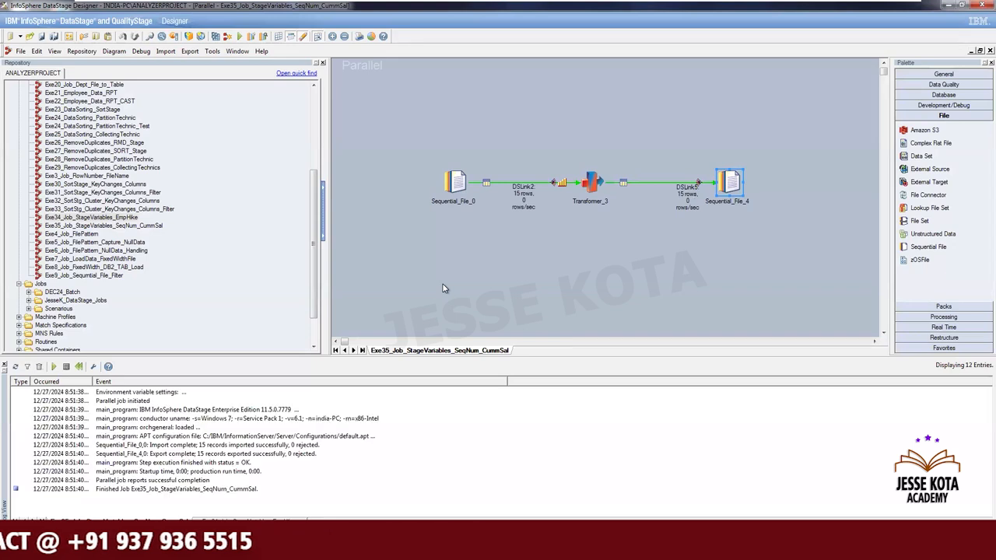
left_click(442, 289)
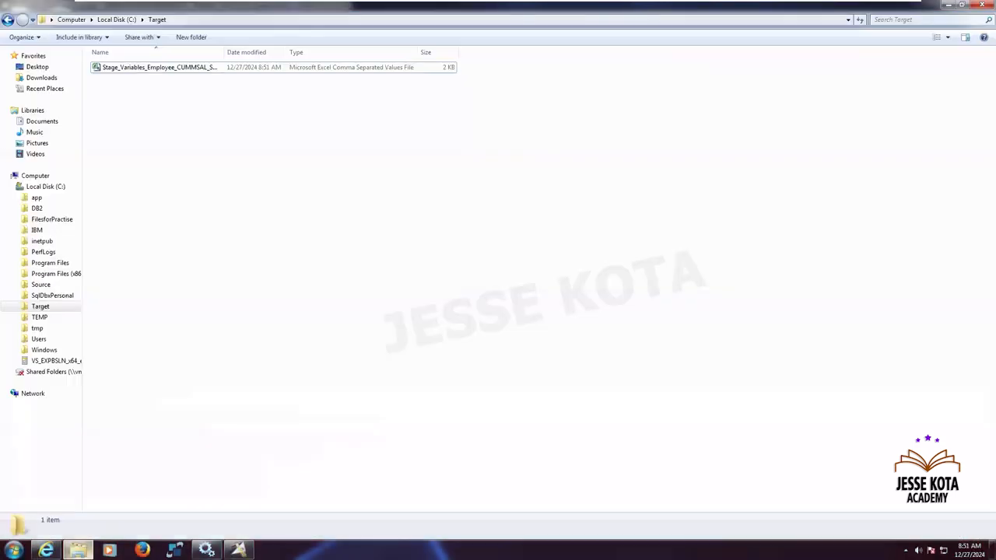
Step: Open Stage_Variables_Employee_CUMMSAL_SEQNUM from the Target folder in Excel, enlarge its data, and dismiss the activation wizard
double_click(226, 53)
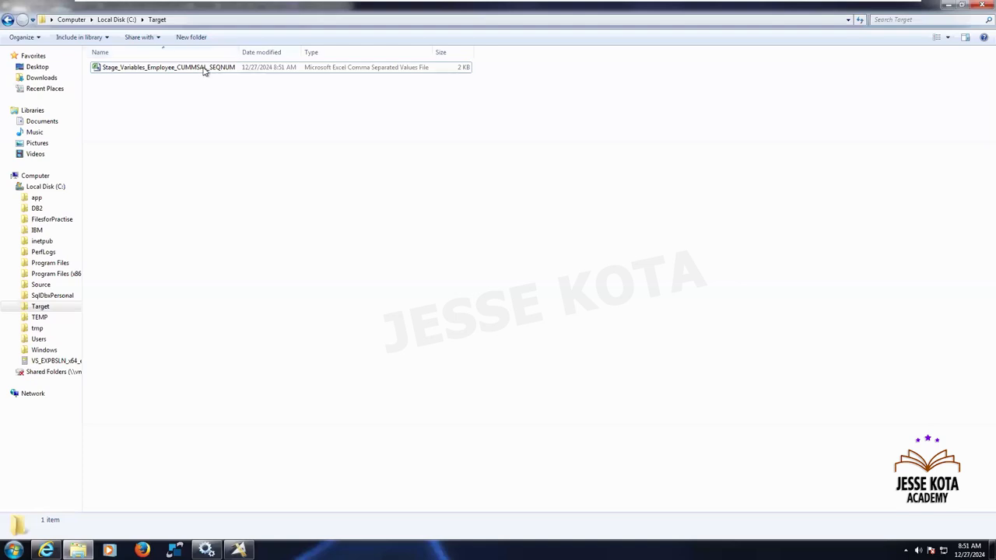
double_click(204, 70)
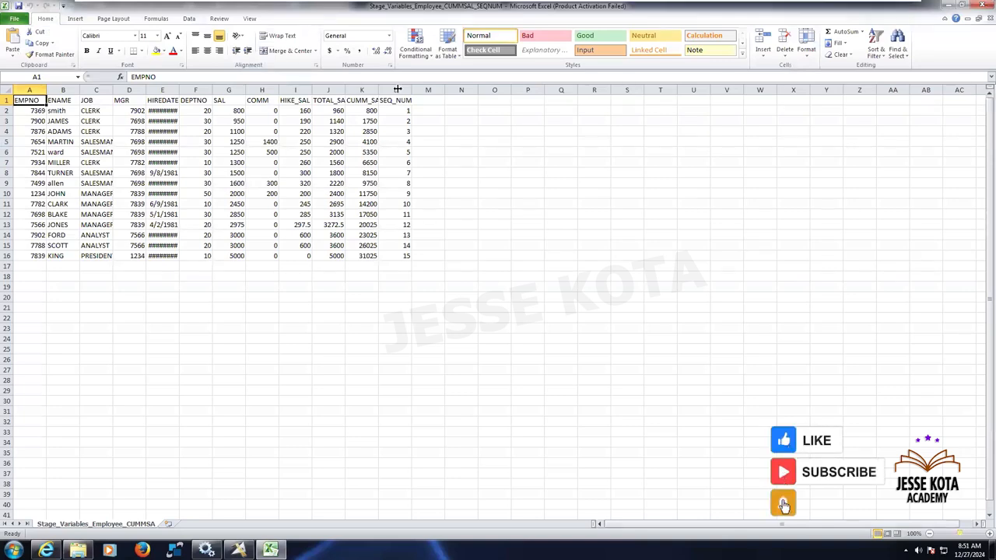
scroll(396, 98, "up", 3, "ctrl")
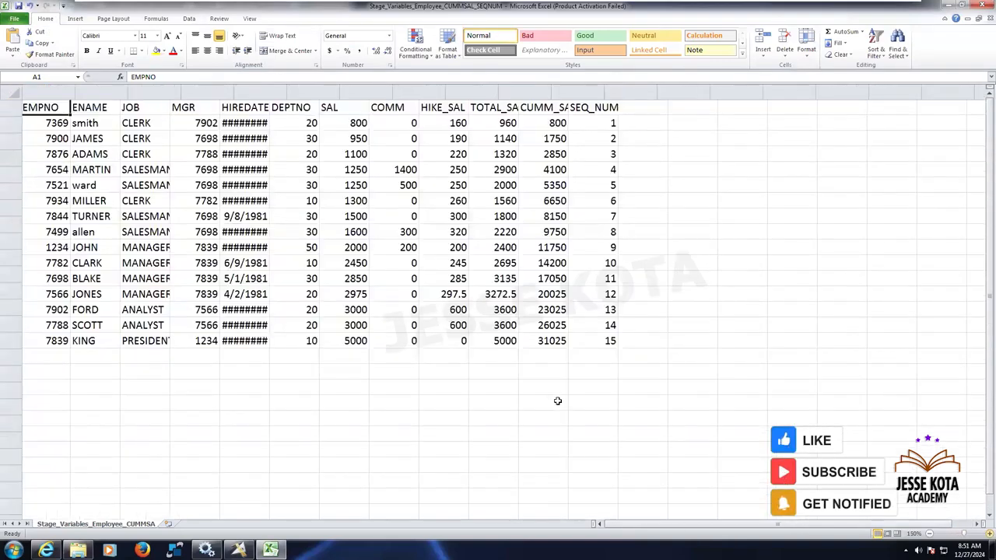
scroll(557, 401, "up", 4, "ctrl")
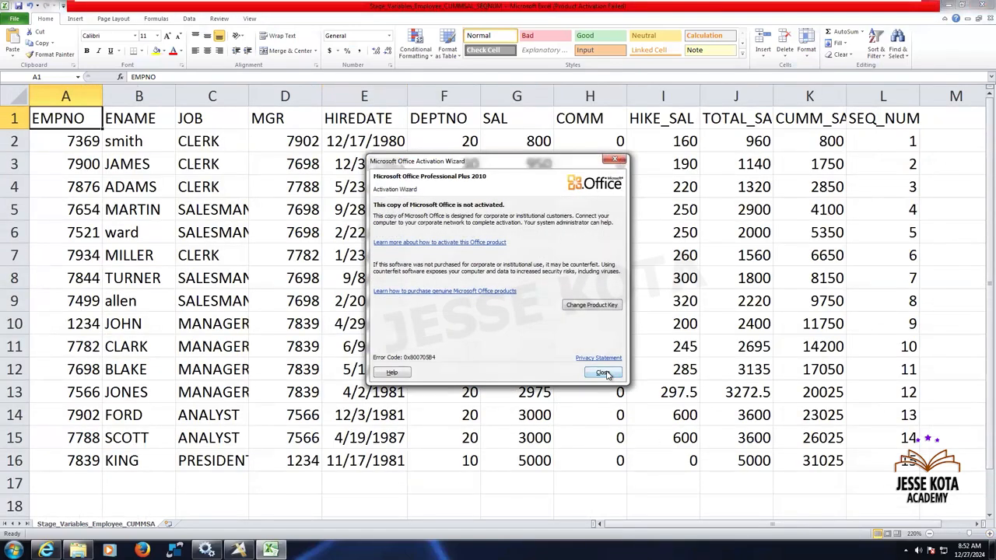
left_click(604, 373)
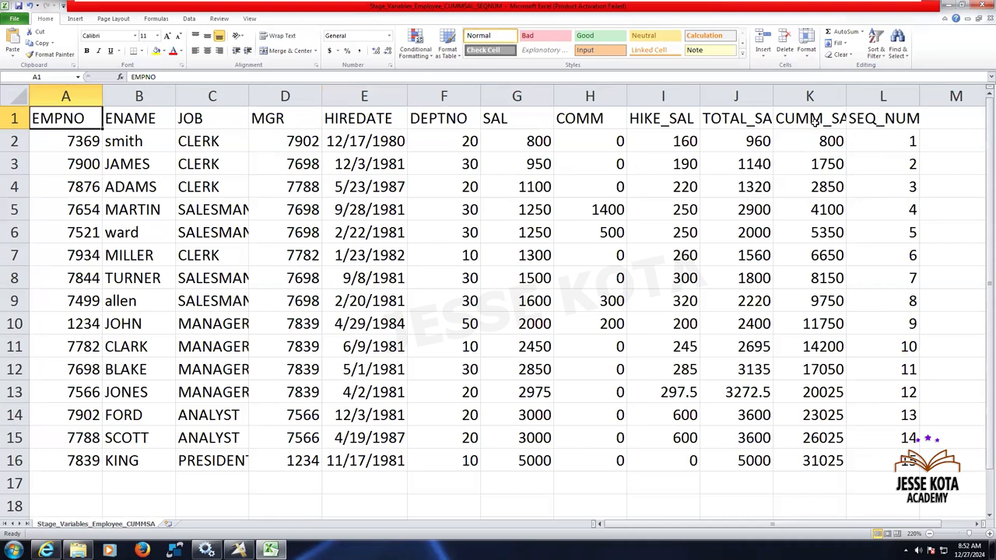
Step: Sum the SAL values in G2:G16 into cell G17
left_click(536, 136)
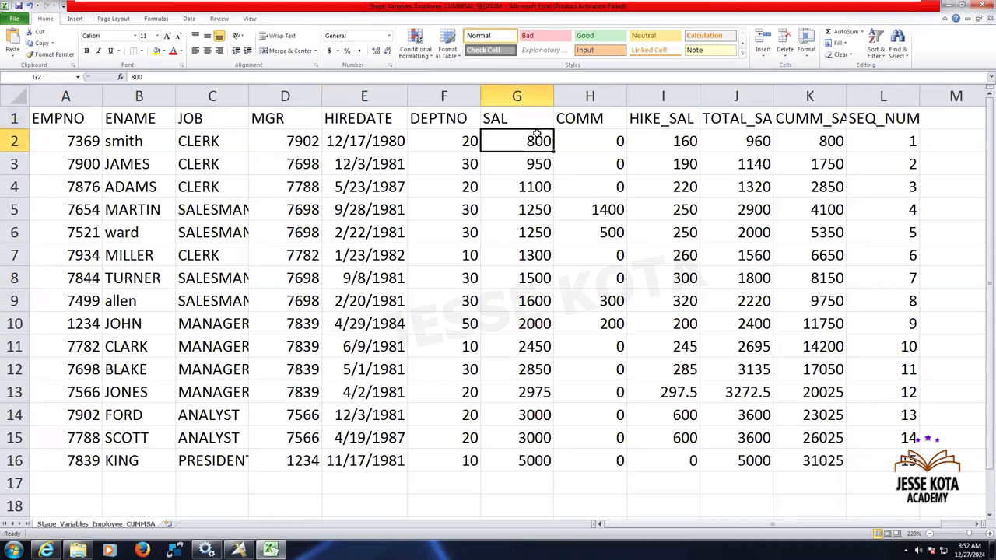
key("shift+Down")
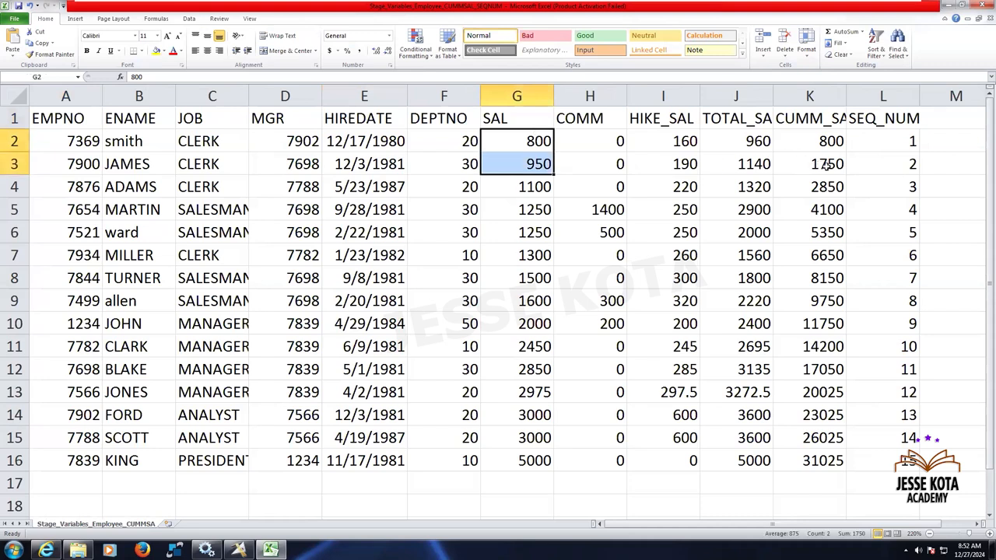
key("shift+Down")
key("shift+Down")
key("shift+Down")
key("shift+Down")
key("shift+Down")
key("shift+Down")
key("shift+Down")
key("shift+Down")
key("shift+Down")
key("shift+Down")
key("shift+Down")
key("shift+Down")
key("shift+Down")
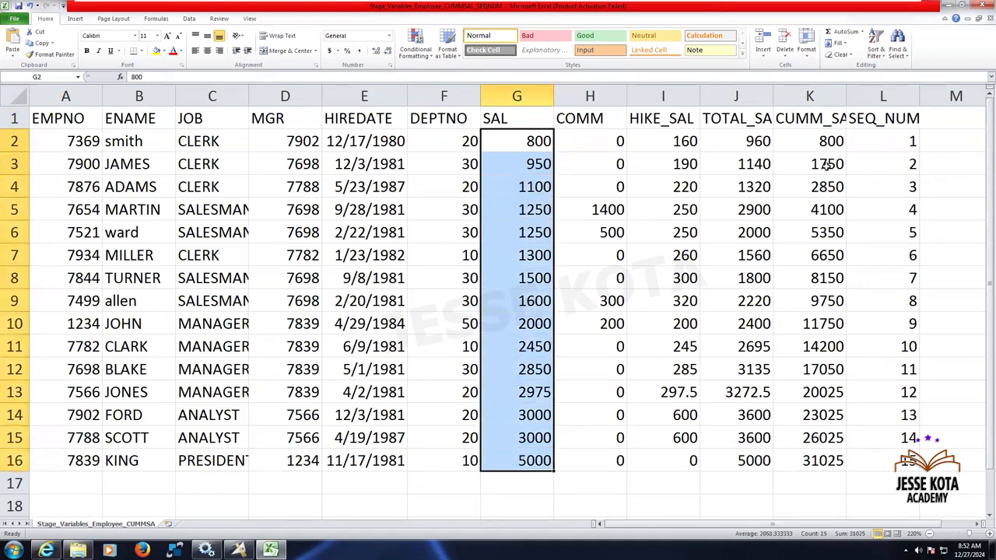
left_click(843, 31)
left_click(529, 483)
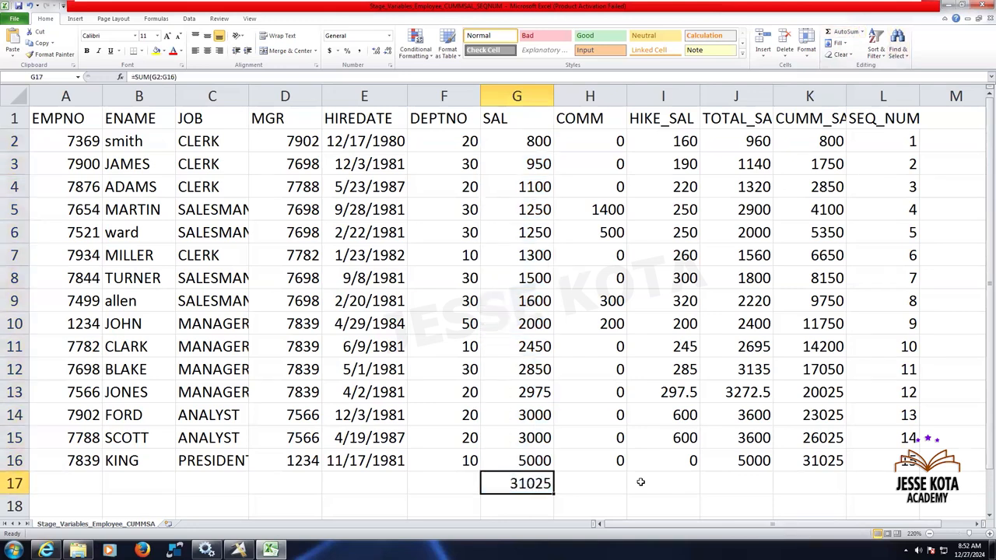
Step: Enter the formula =G17=K16 in cell G18 to compare the SAL total with the last CUMM_SAL value
left_click(815, 461)
left_click(537, 484)
left_click(534, 504)
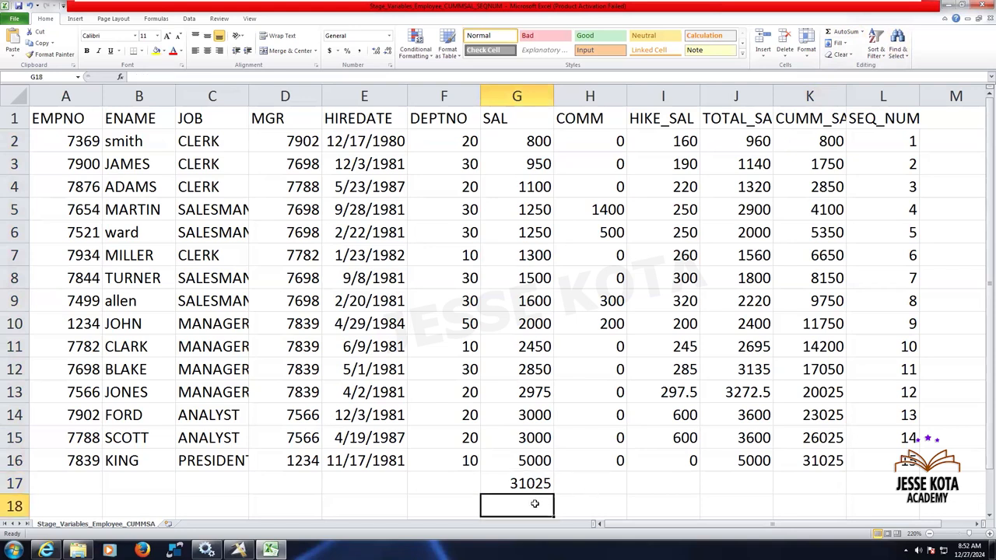
type("=G17")
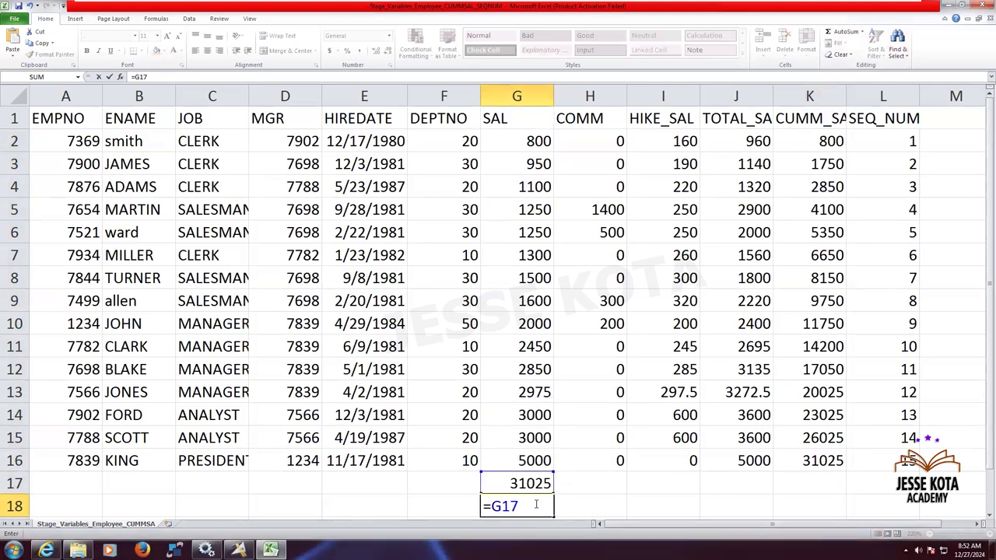
type("=")
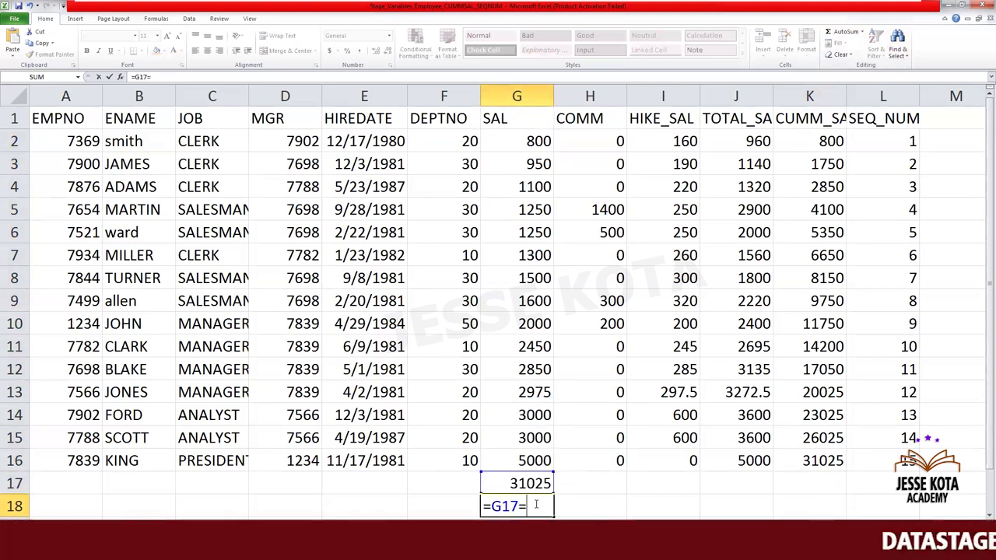
type("K")
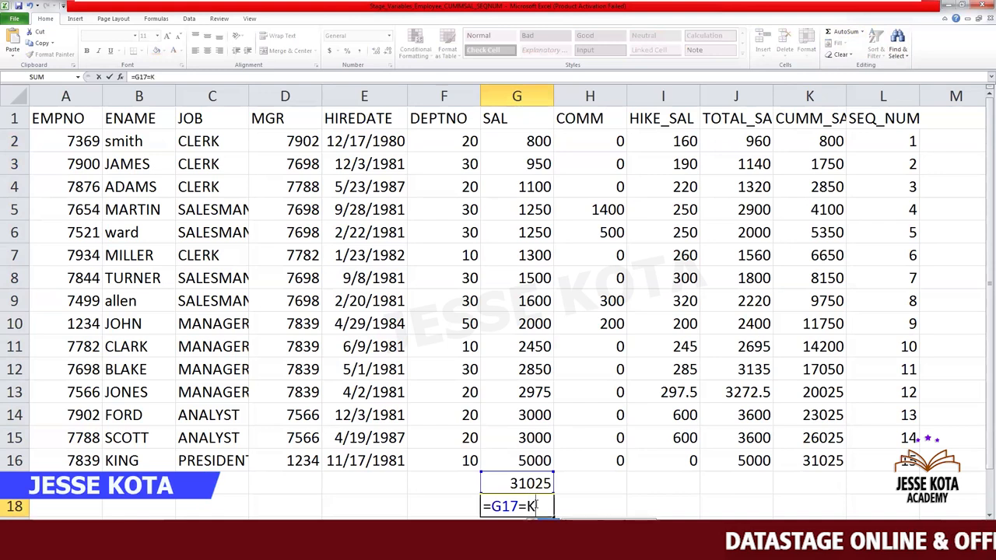
type("16")
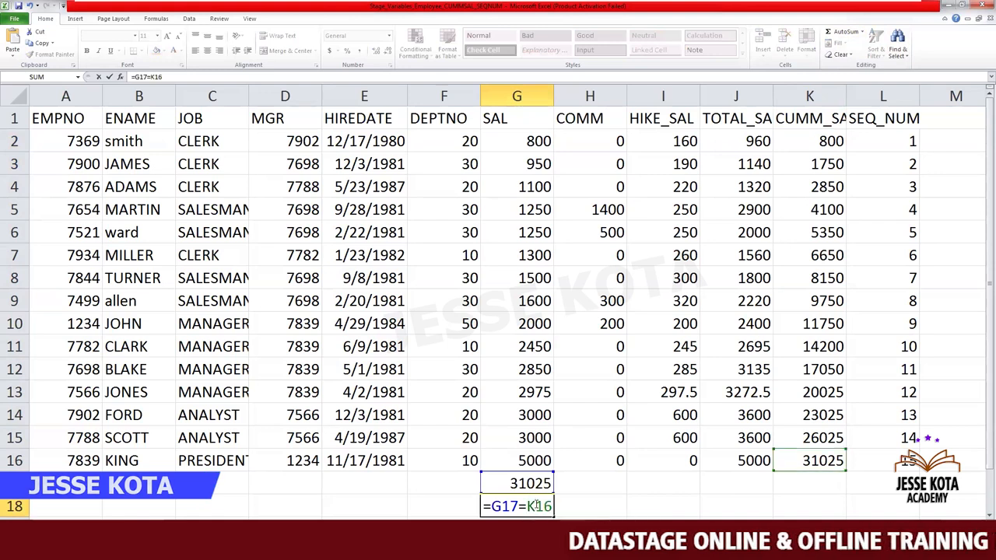
key("Return")
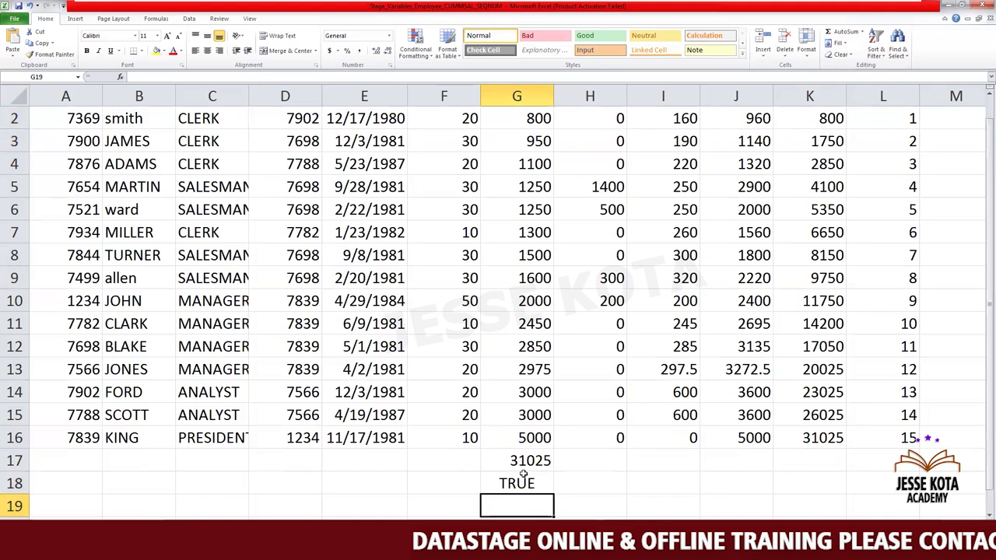
left_click(533, 482)
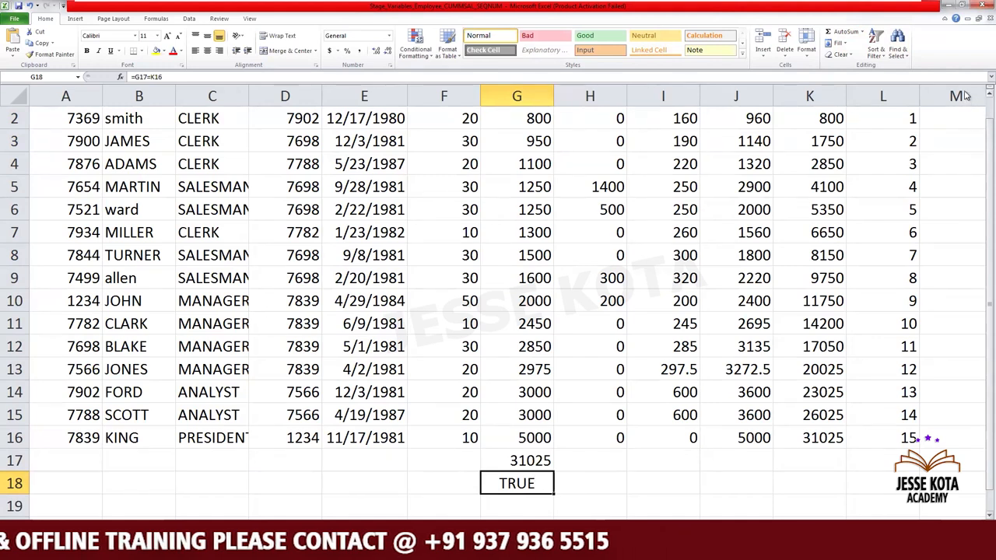
Step: Widen the CUMM_SAL column to fit its header and select the first SEQ_NUM value
scroll(964, 95, "up", 1)
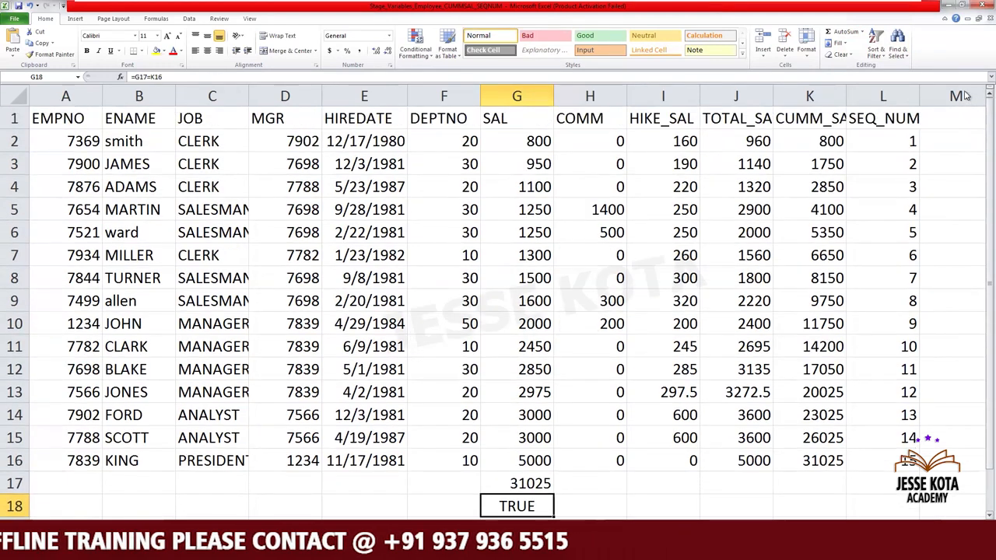
double_click(846, 94)
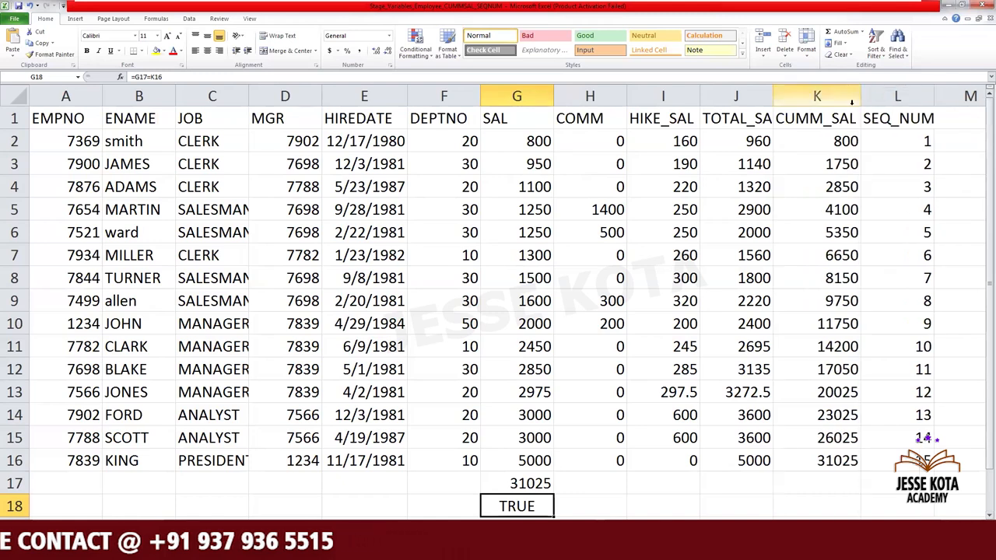
left_click(904, 134)
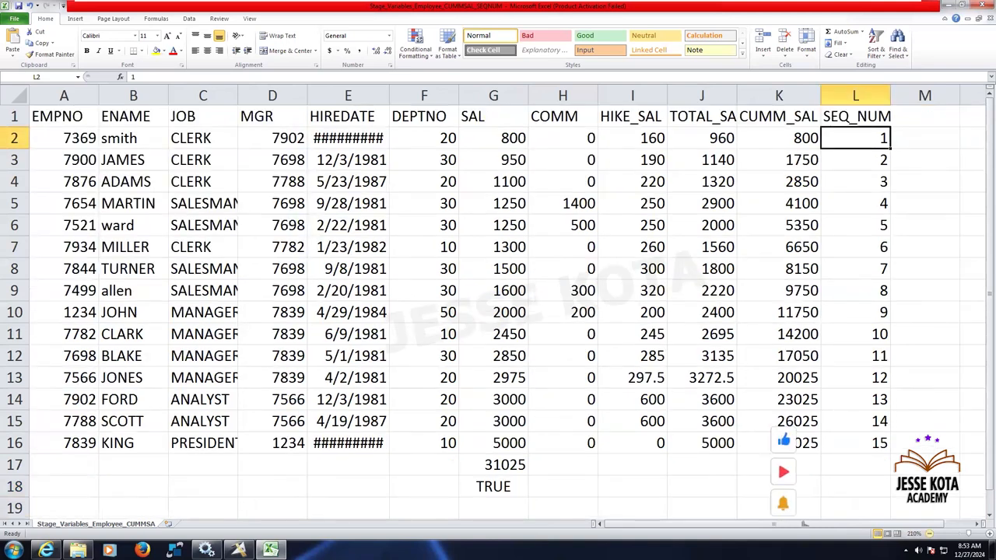
Step: Check the SEQ_NUM values in L3 and L16, and switch to the DataStage Material presentation
left_click(874, 159)
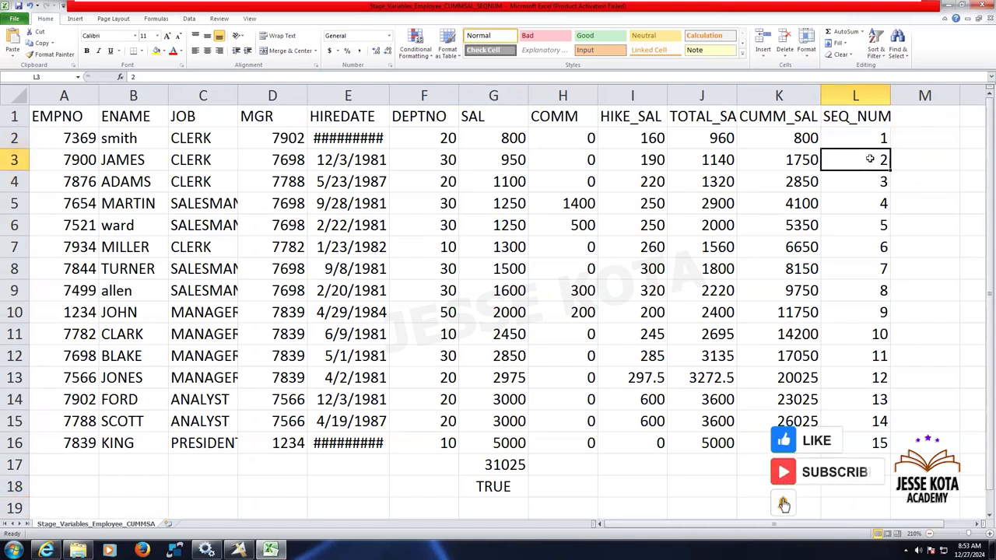
left_click(877, 443)
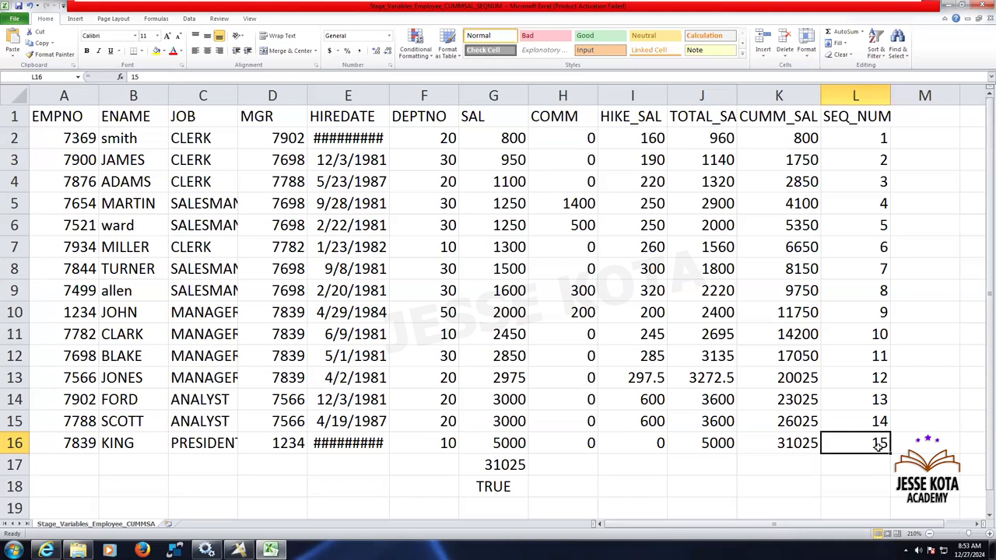
mouse_move(829, 6)
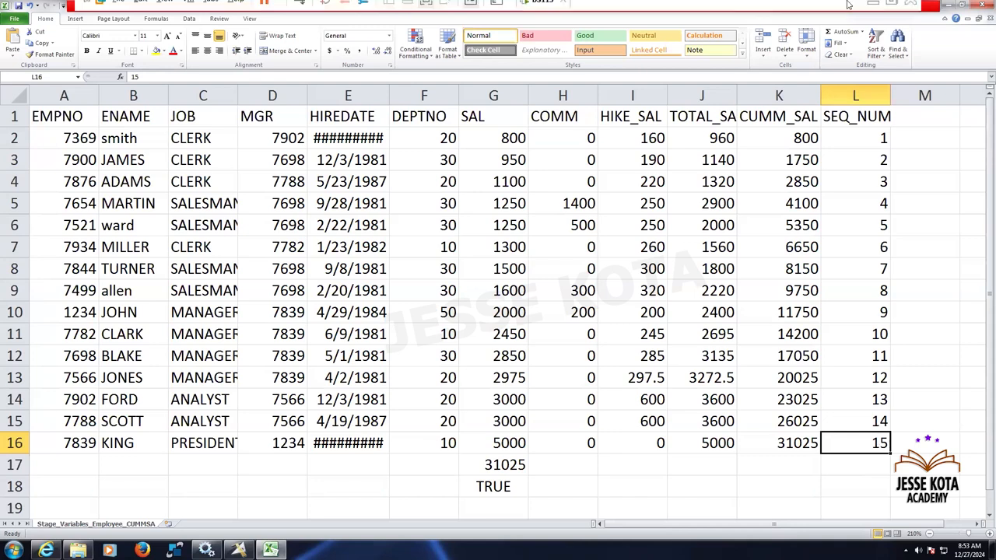
left_click(874, 11)
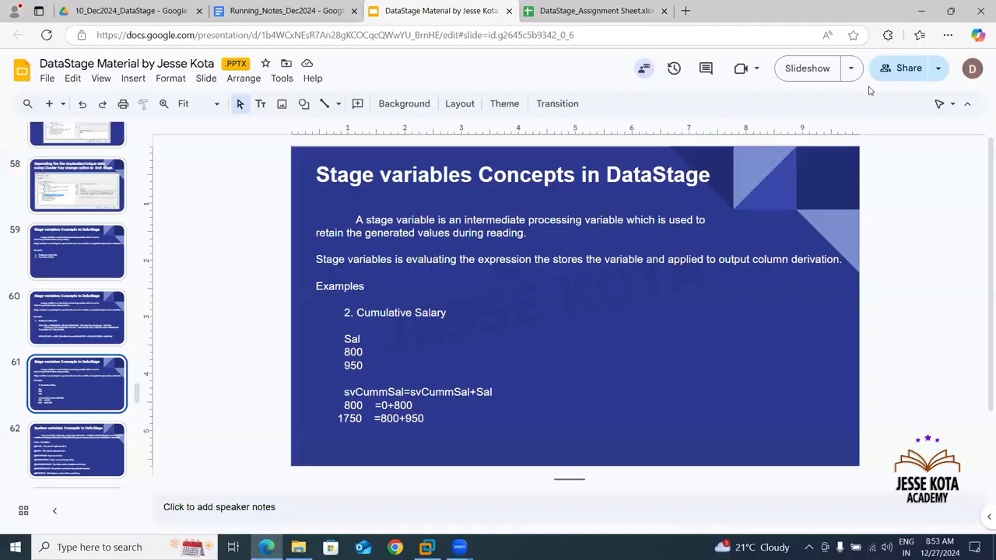
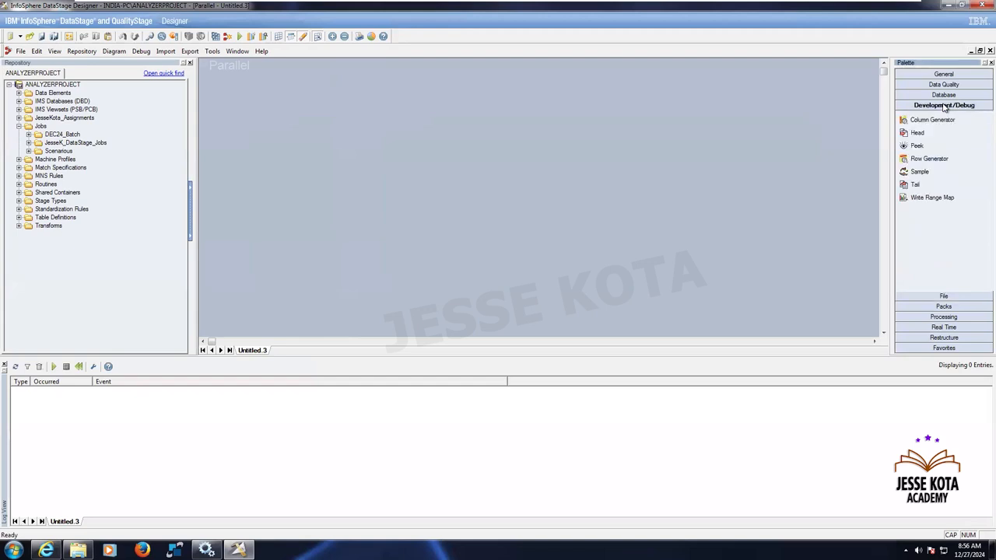
Step: Place Row Generator, Transformer and Sequential File stages on the empty parallel job canvas and link them in that order
left_click_drag(935, 162, 322, 170)
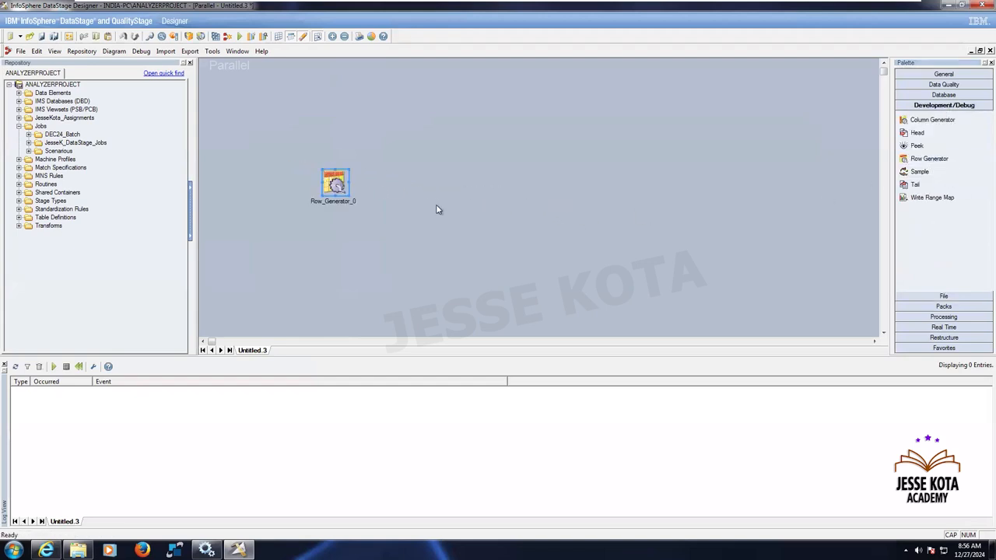
left_click(437, 209)
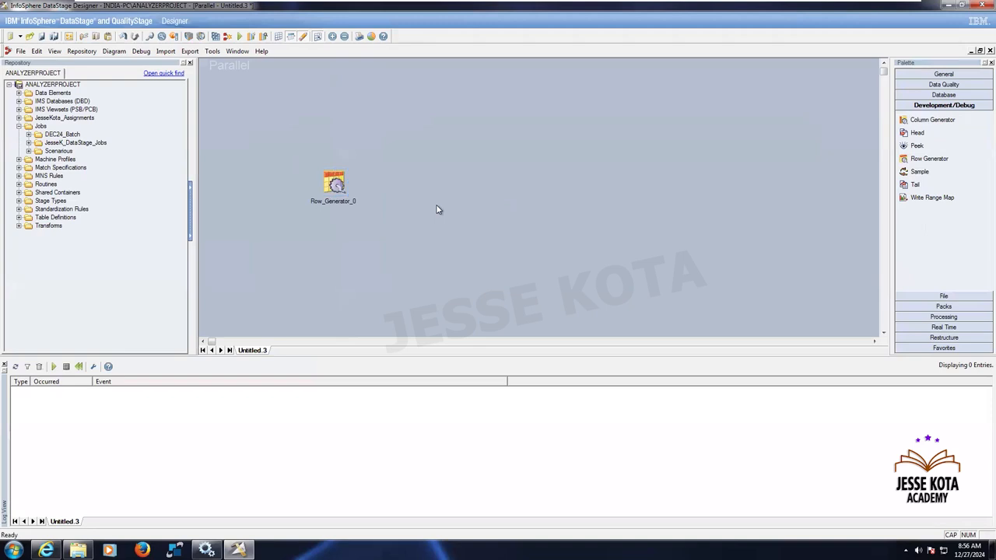
left_click(936, 317)
left_click_drag(935, 292, 502, 171)
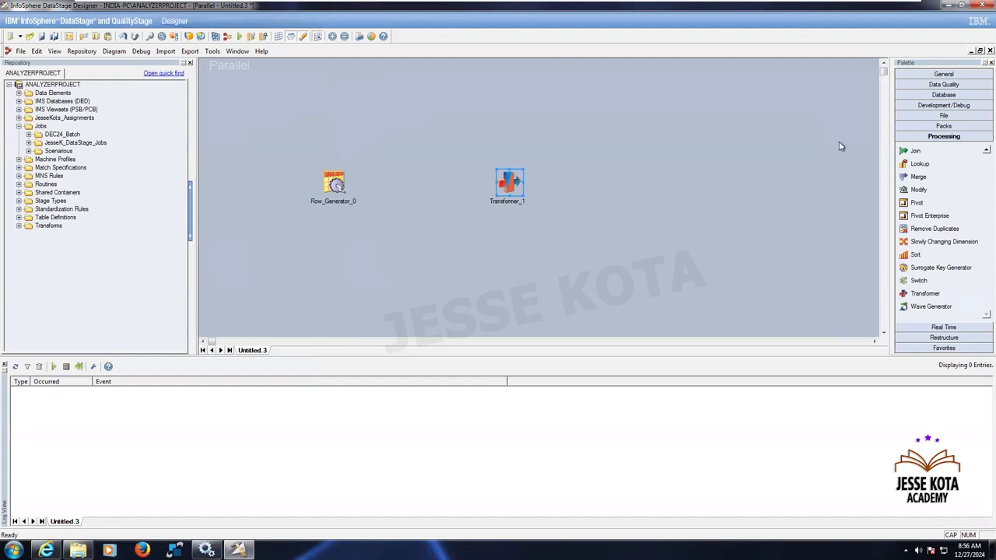
left_click(944, 117)
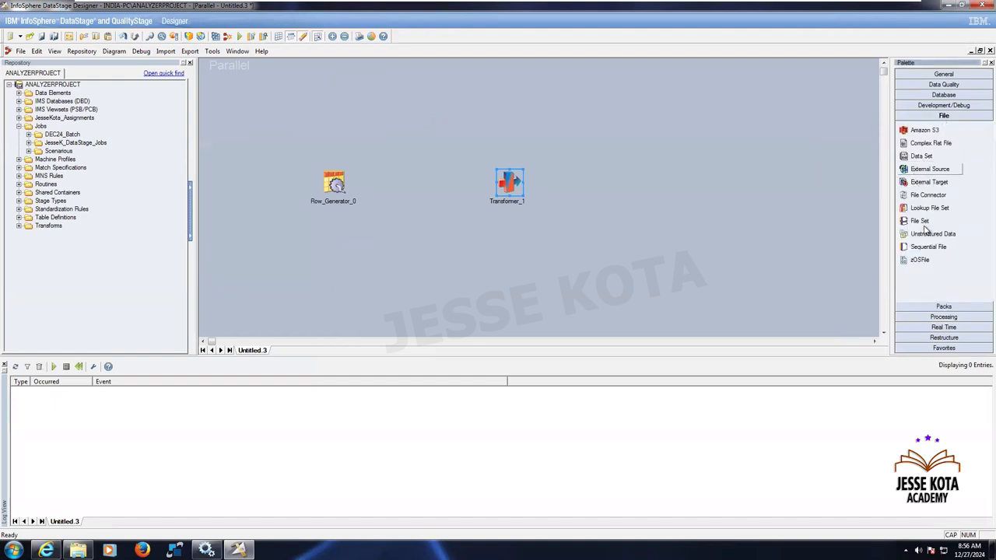
left_click_drag(927, 248, 660, 166)
left_click(565, 255)
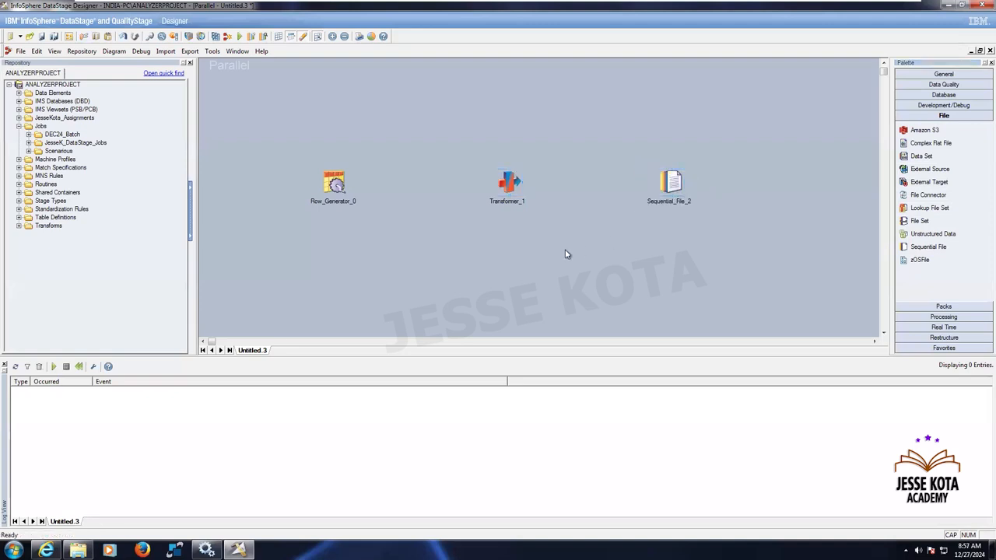
left_click_drag(335, 184, 675, 184)
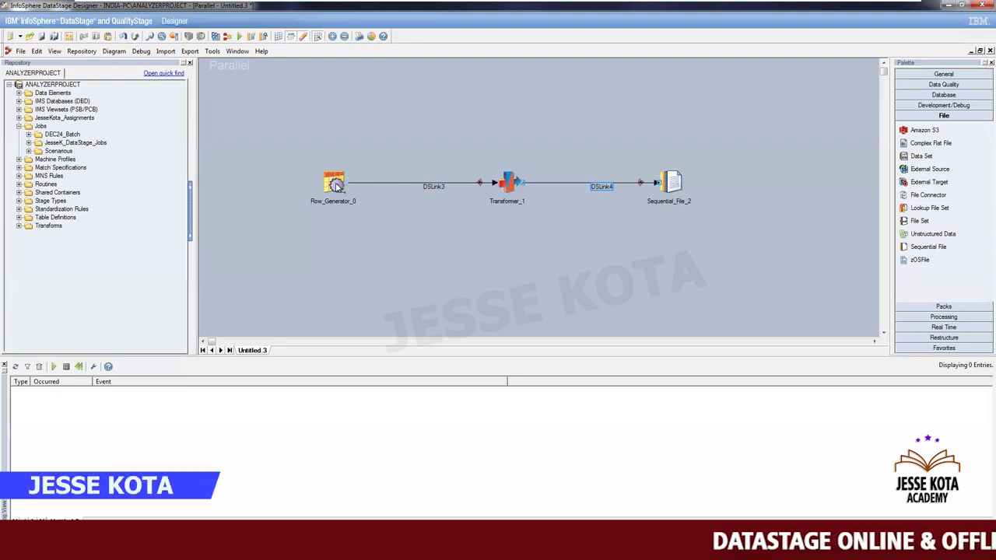
Step: Set the Row Generator stage's Number Of Records to 12
double_click(335, 186)
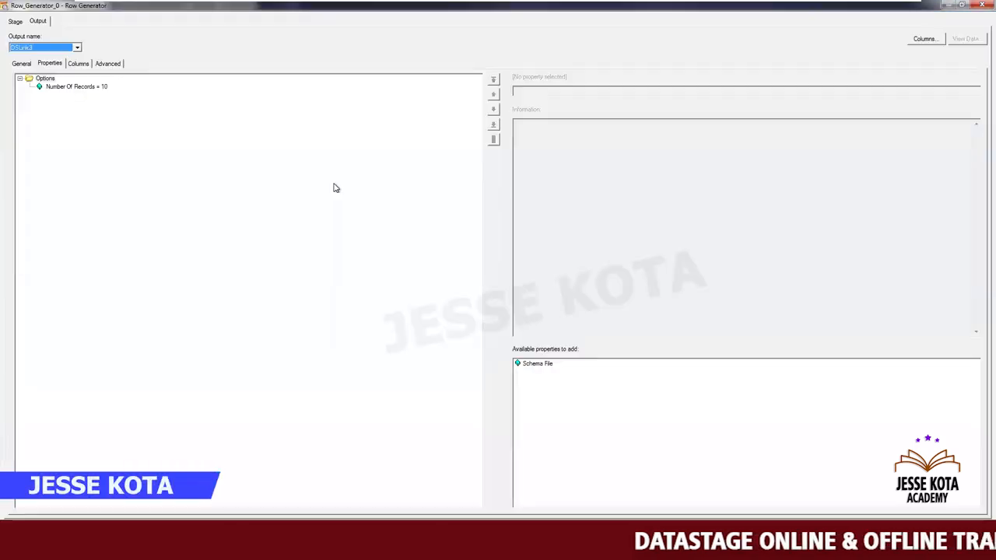
left_click(91, 88)
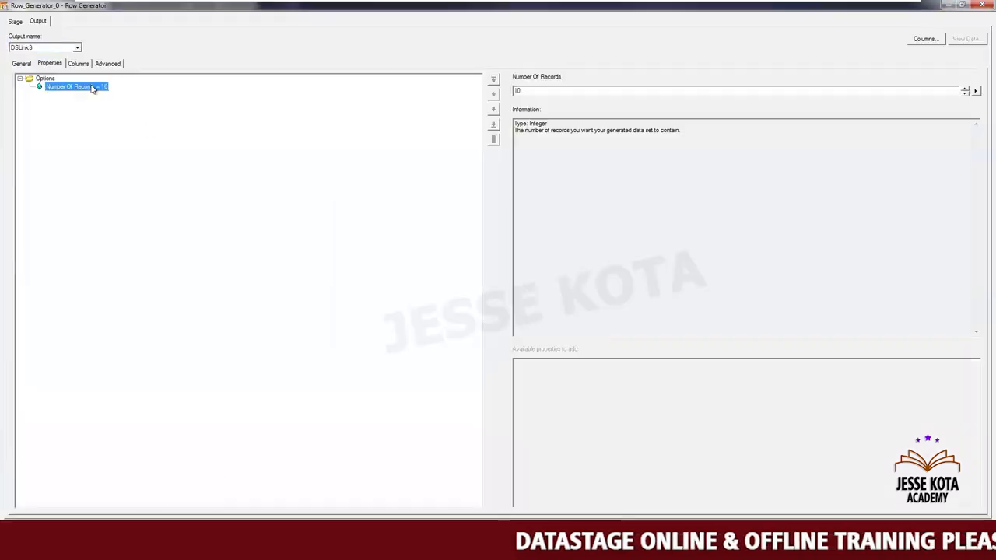
left_click(534, 91)
key("BackSpace")
type("2")
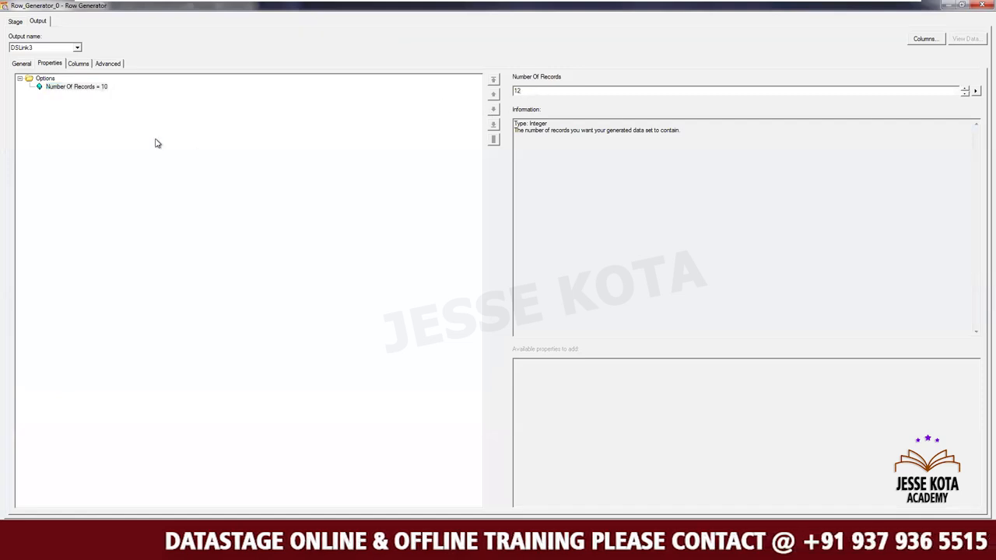
Step: Define a first Row Generator output column named SEQ_NUM with SQL type Integer
left_click(79, 63)
double_click(56, 88)
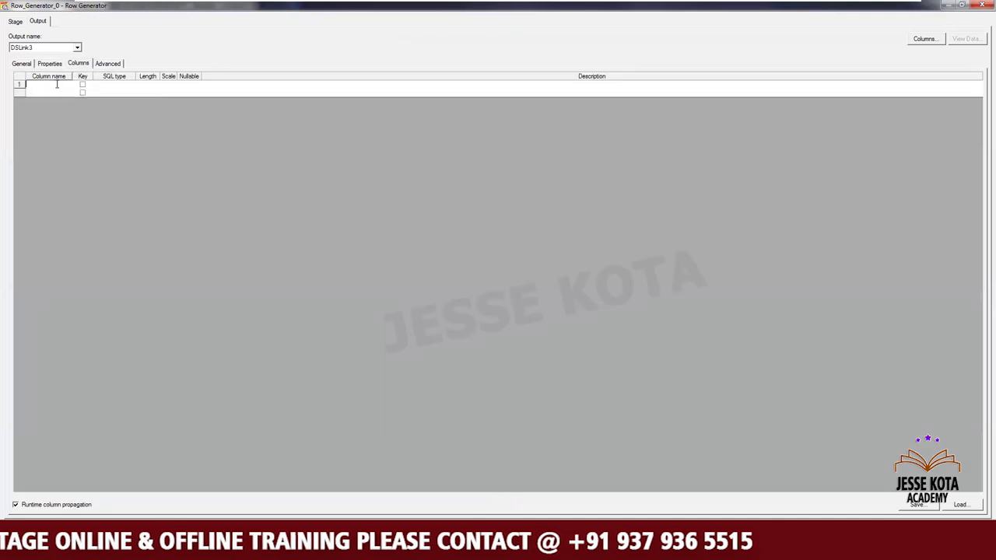
type("SEQ")
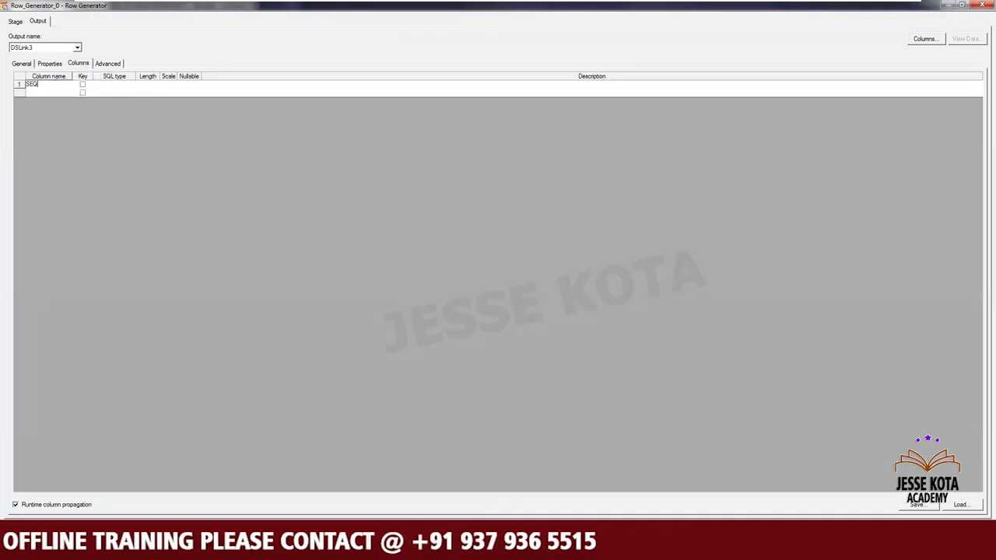
type("_NUM")
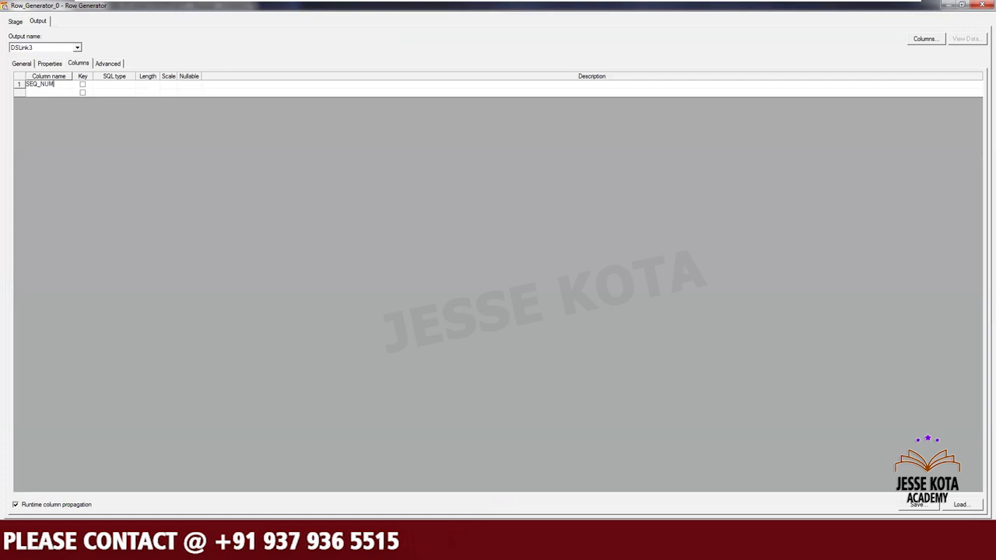
key("Return")
key("Tab")
type("i")
key("Tab")
Step: Add a second output column named TECH_NM with SQL type VarChar
left_click(58, 91)
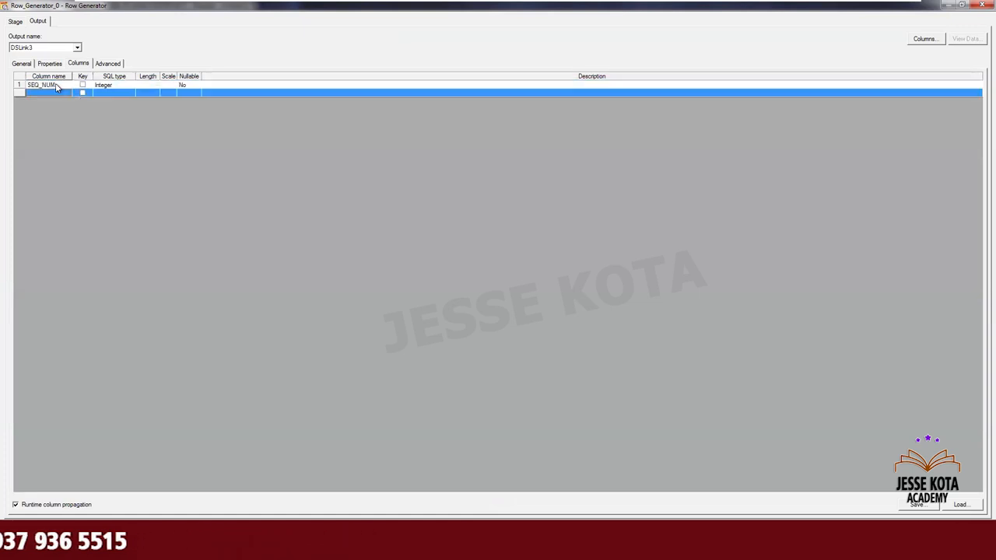
type("TECH_N")
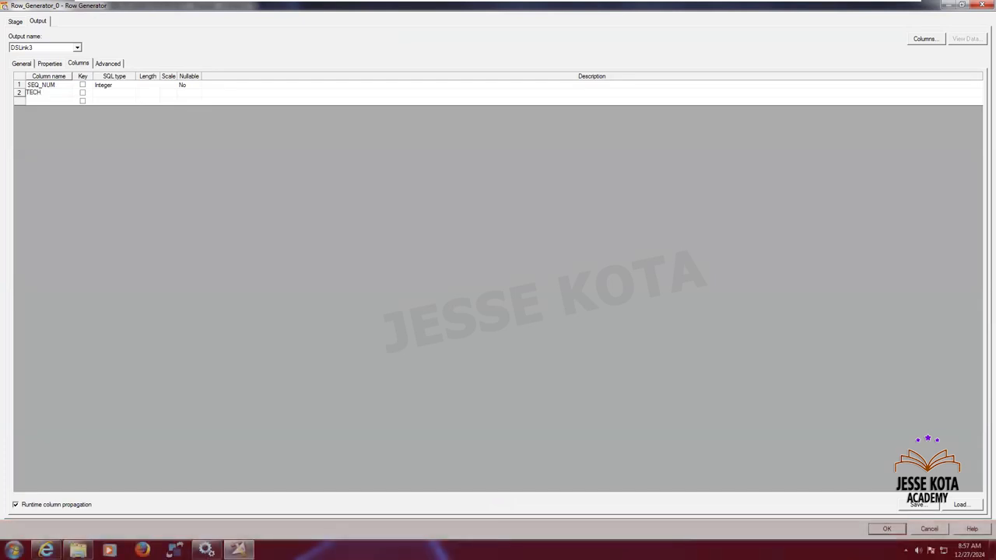
key("Tab")
key("Tab")
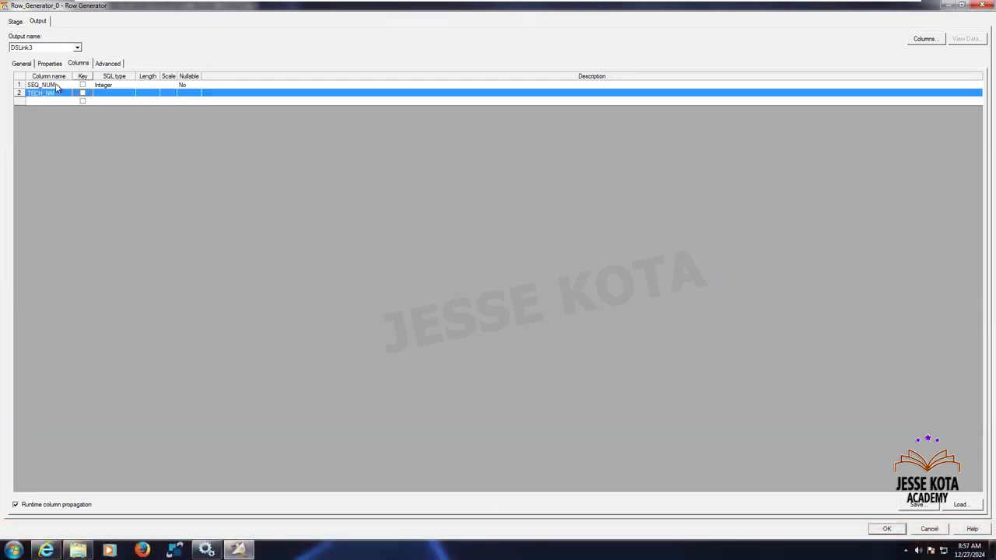
key("v")
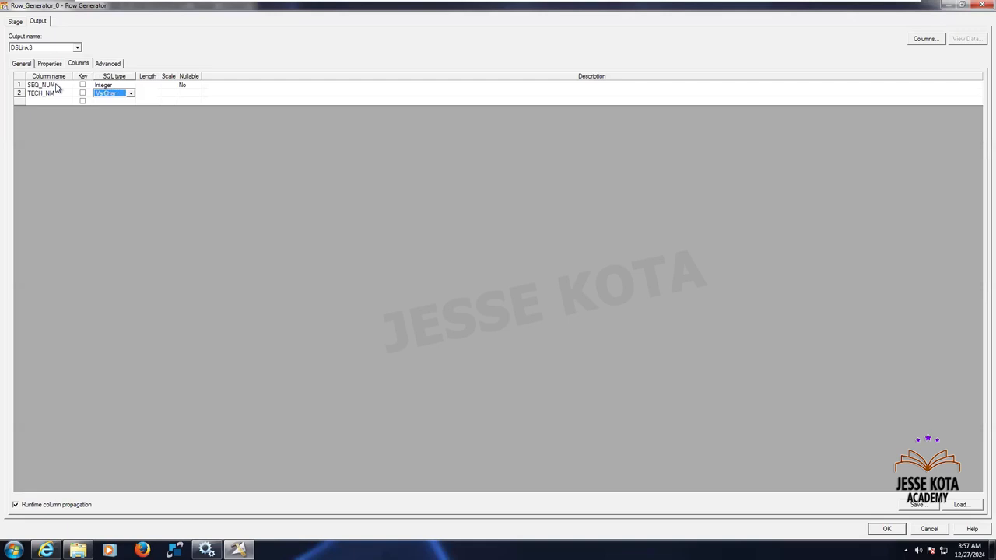
key("Tab")
key("Tab")
key("Tab")
key("Tab")
key("Tab")
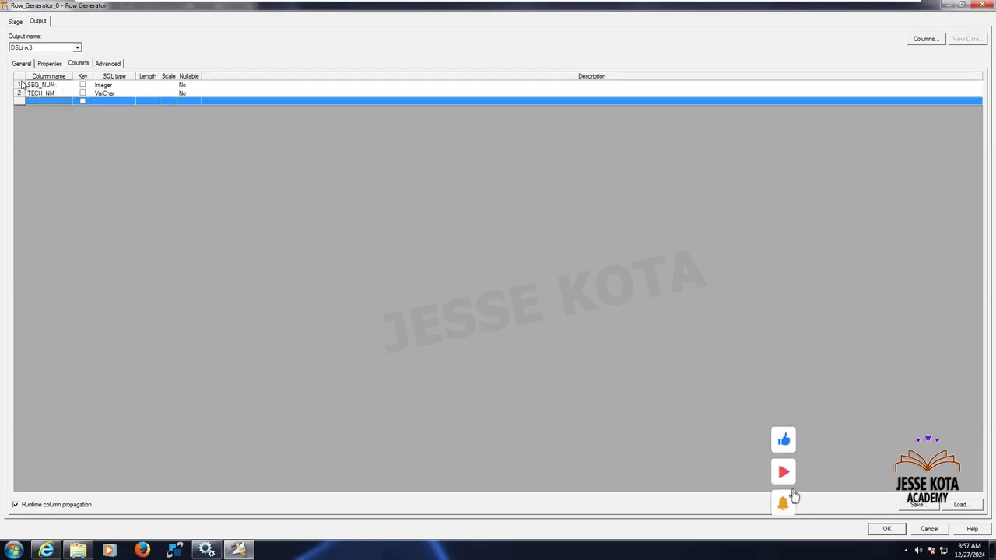
Step: Give the SEQ_NUM column a cycle-type generator with an initial value of 1
left_click(21, 85)
double_click(21, 85)
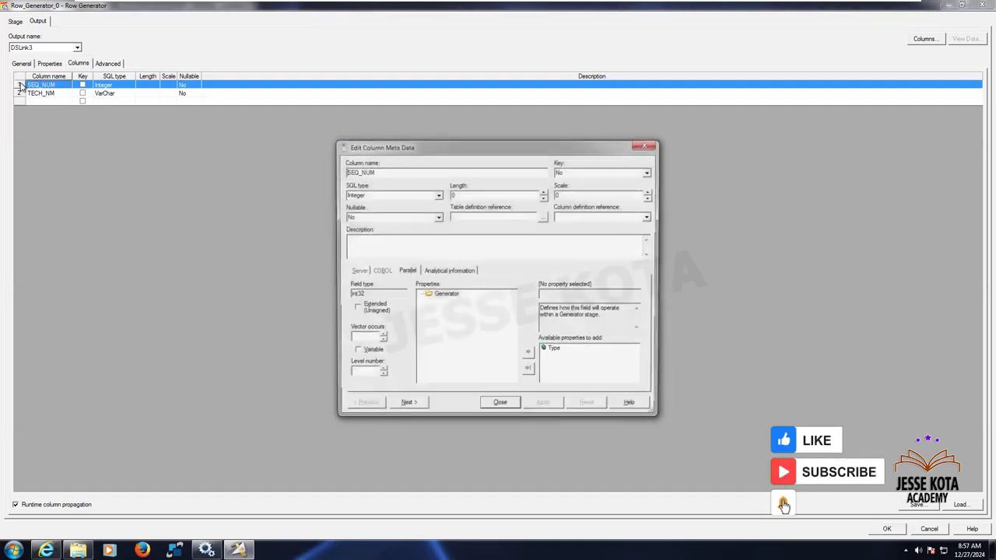
left_click(445, 295)
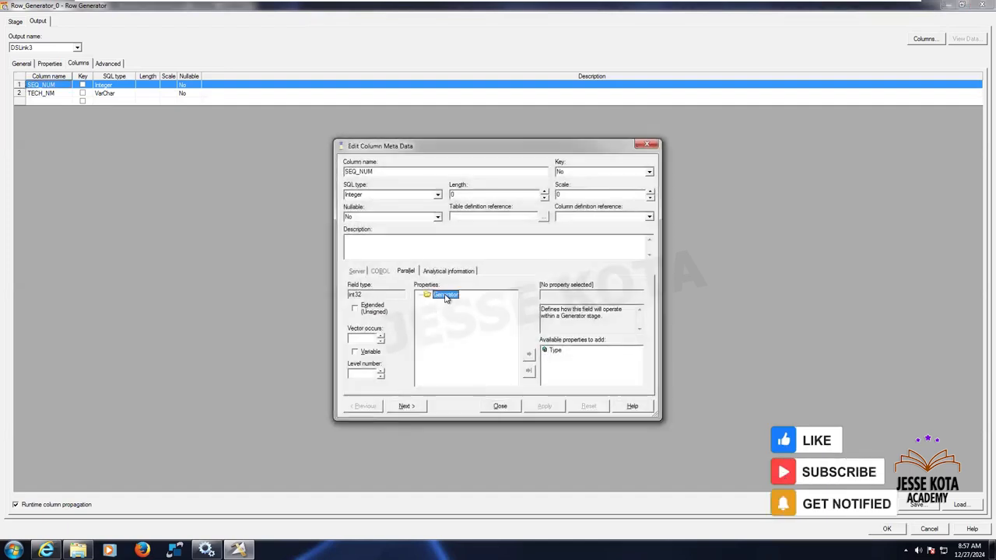
double_click(553, 351)
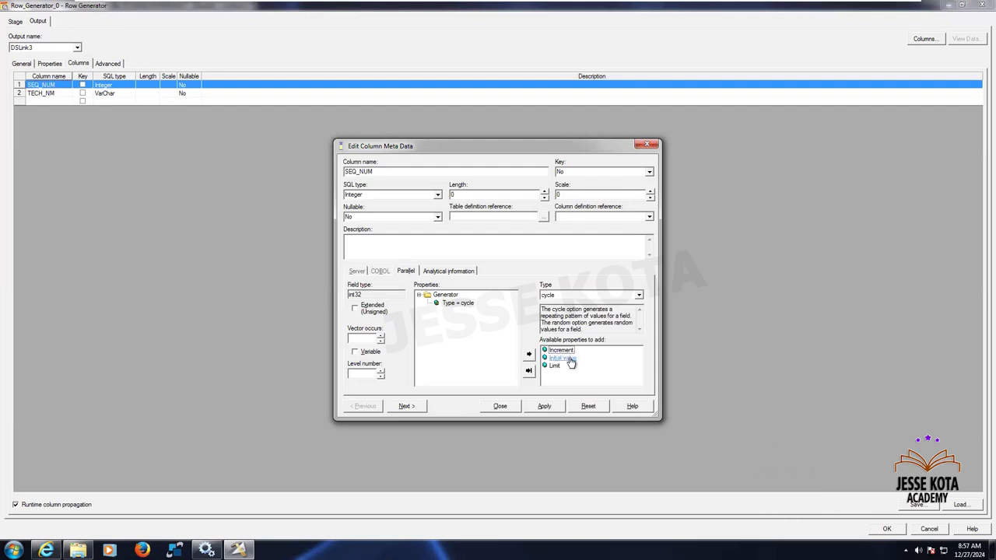
double_click(569, 358)
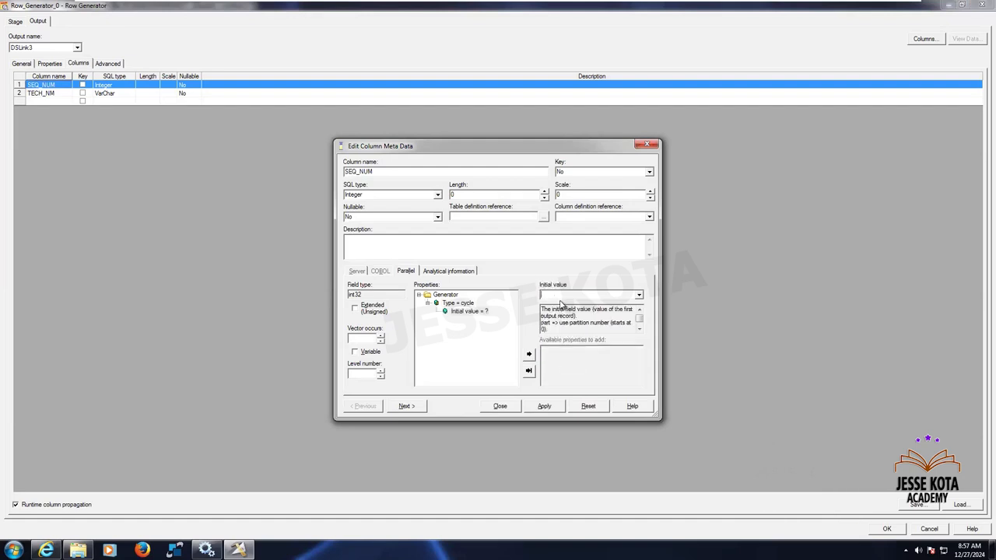
left_click(469, 304)
left_click(639, 296)
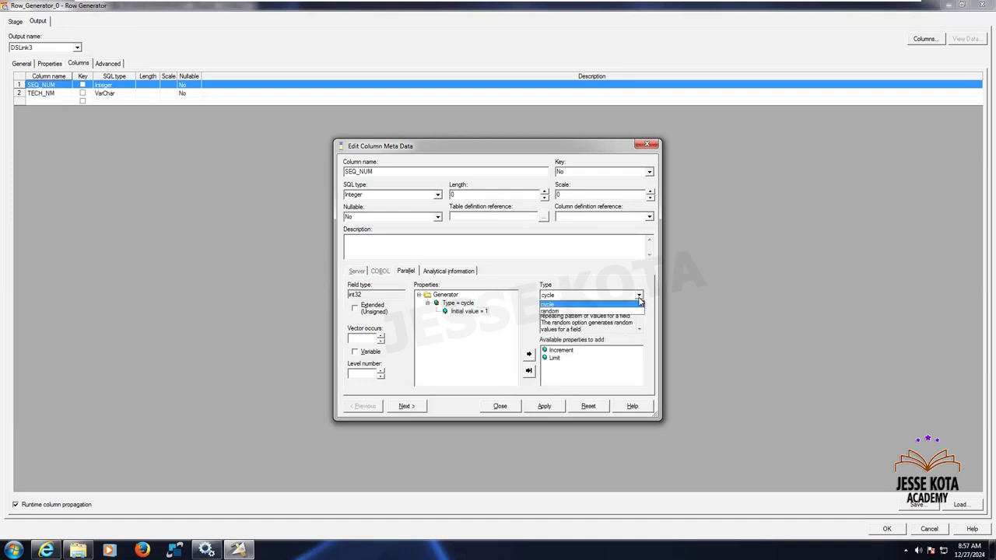
left_click(639, 302)
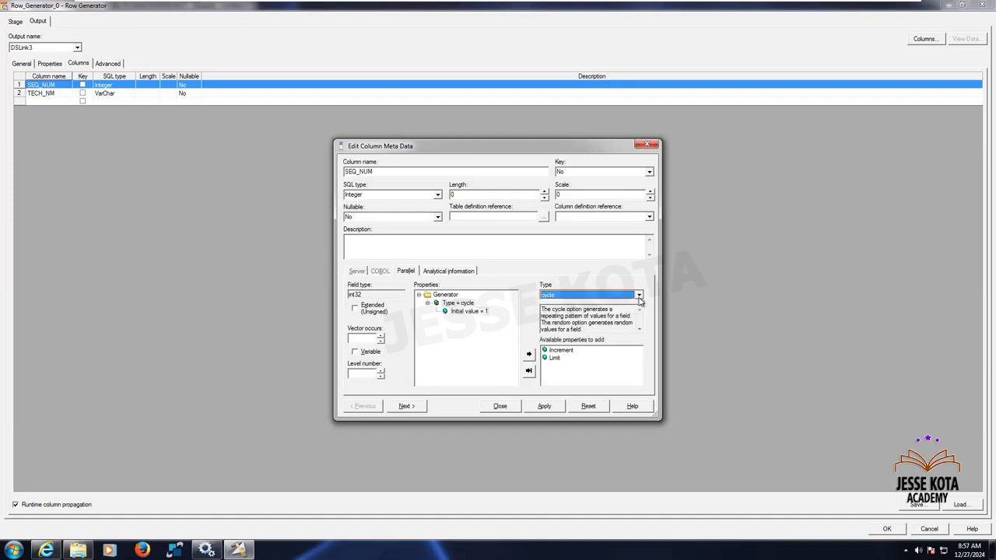
Step: Add an increment of 1 and a limit of 100 to the SEQ_NUM generator, and apply the column metadata
double_click(557, 353)
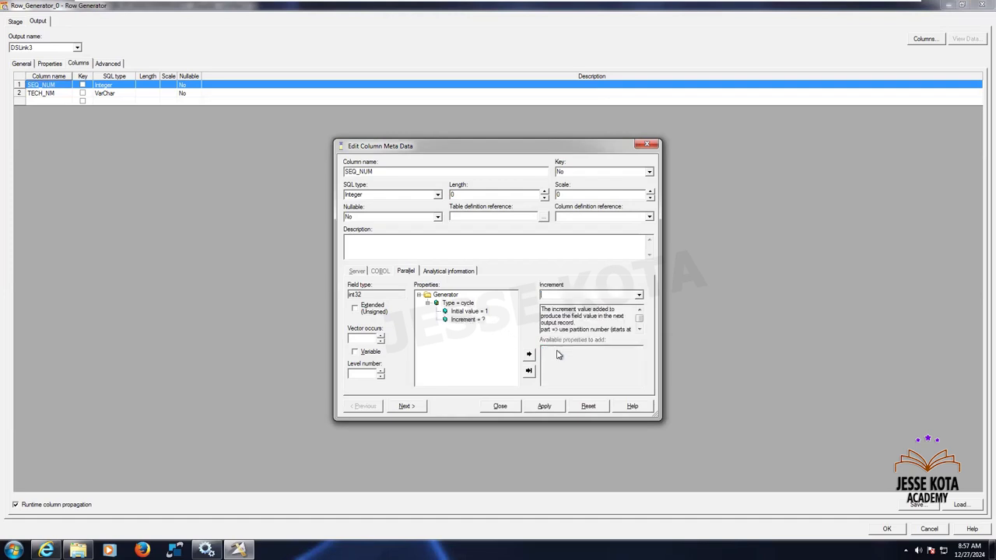
left_click(460, 303)
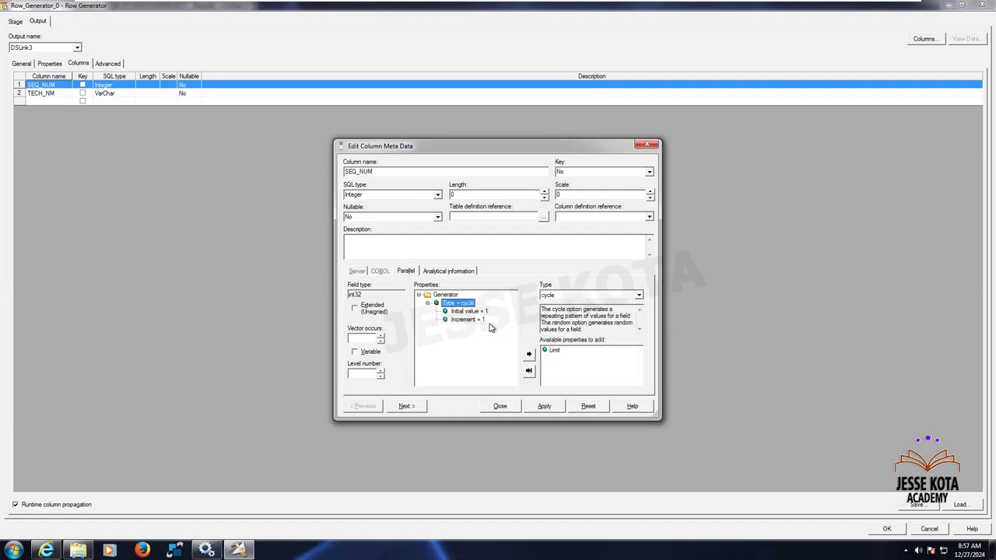
double_click(554, 352)
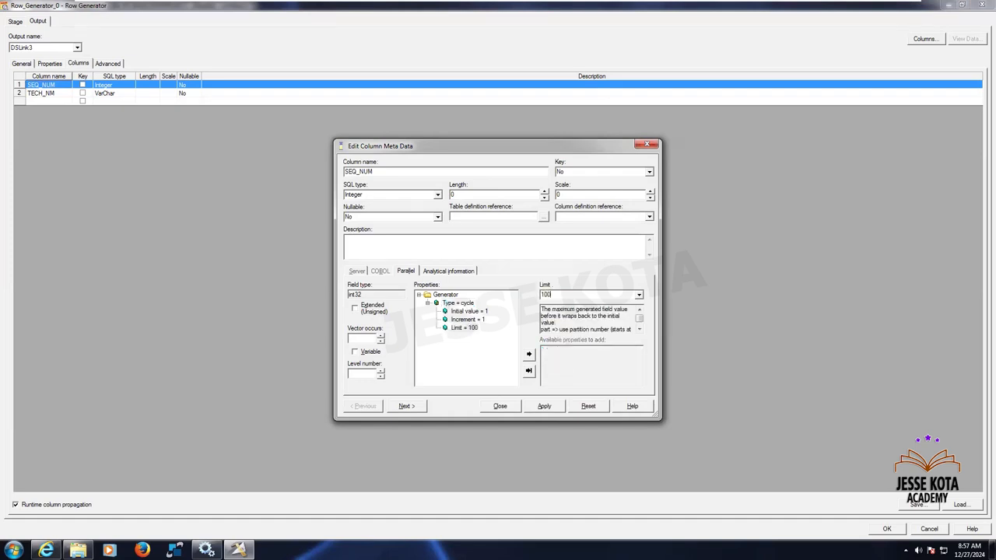
left_click(545, 406)
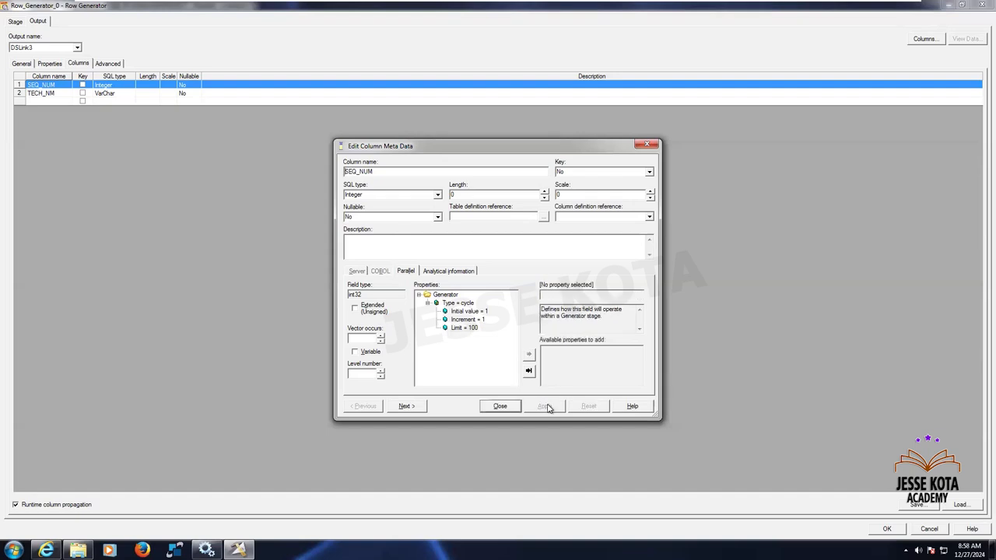
left_click(500, 406)
Step: Give the TECH_NM column a cycle-algorithm generator with the value ETL-DataStage, and apply the column metadata
double_click(19, 93)
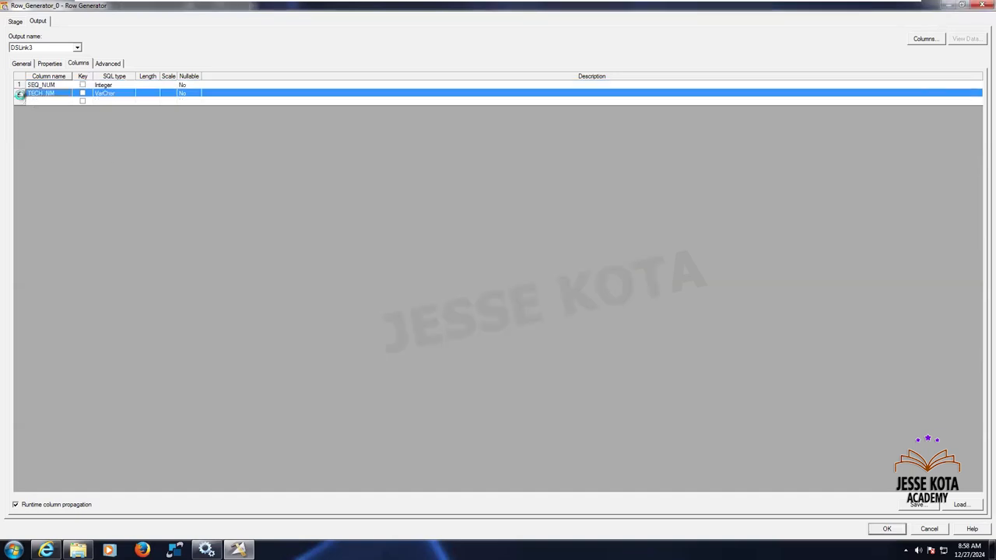
double_click(561, 350)
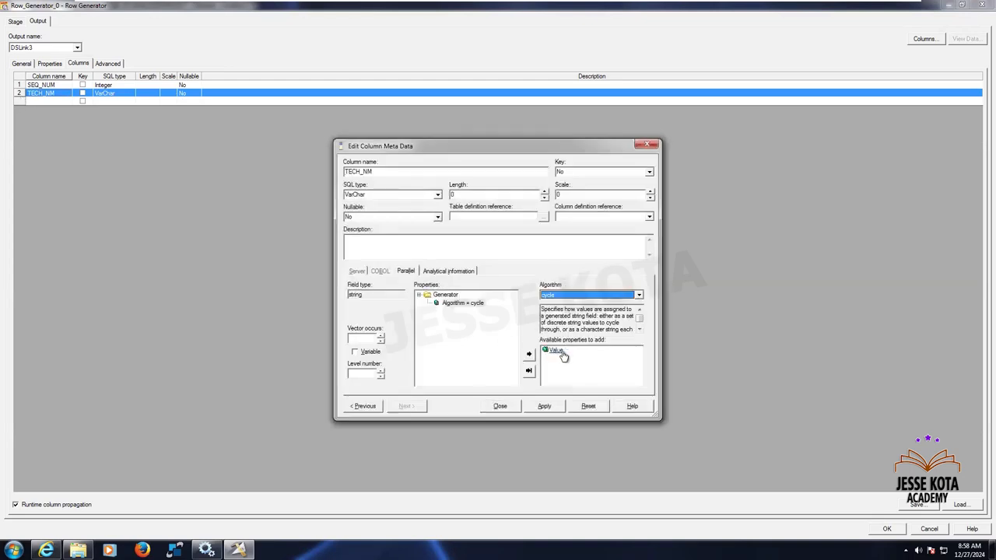
left_click(639, 295)
left_click(641, 297)
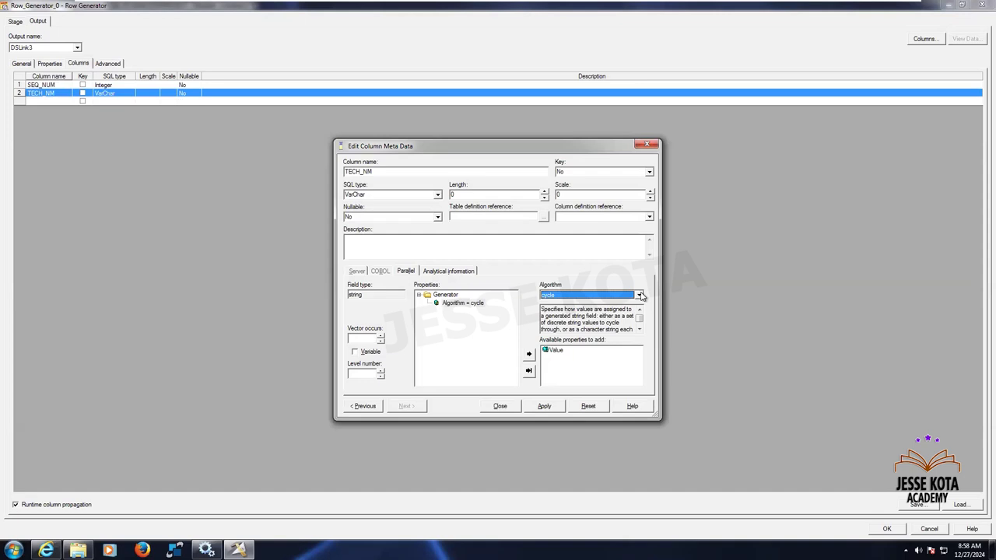
double_click(554, 351)
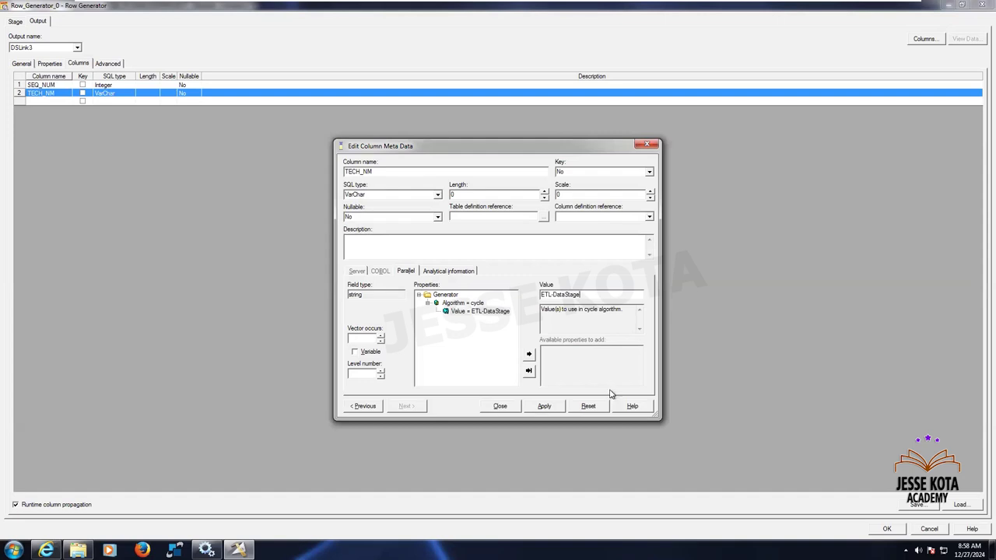
left_click(558, 408)
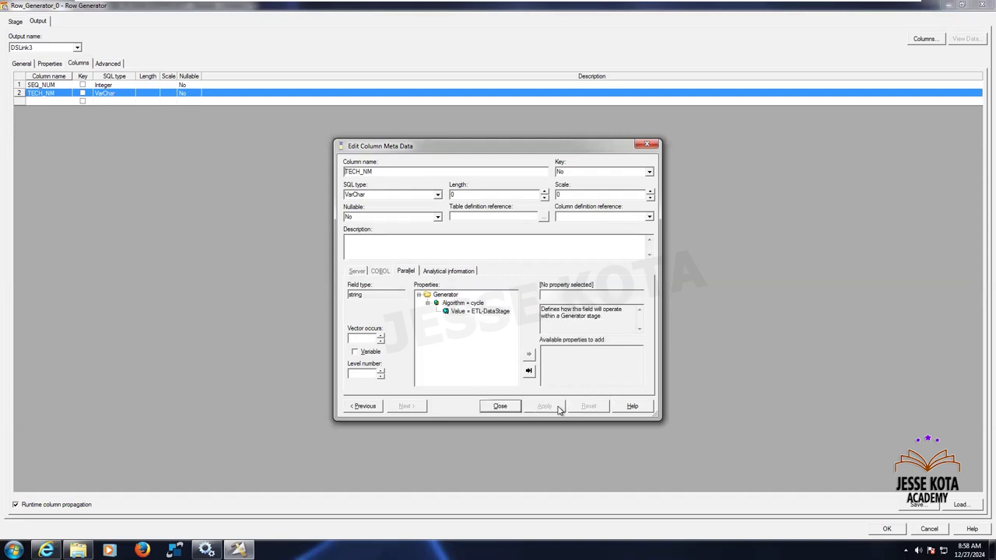
left_click(500, 407)
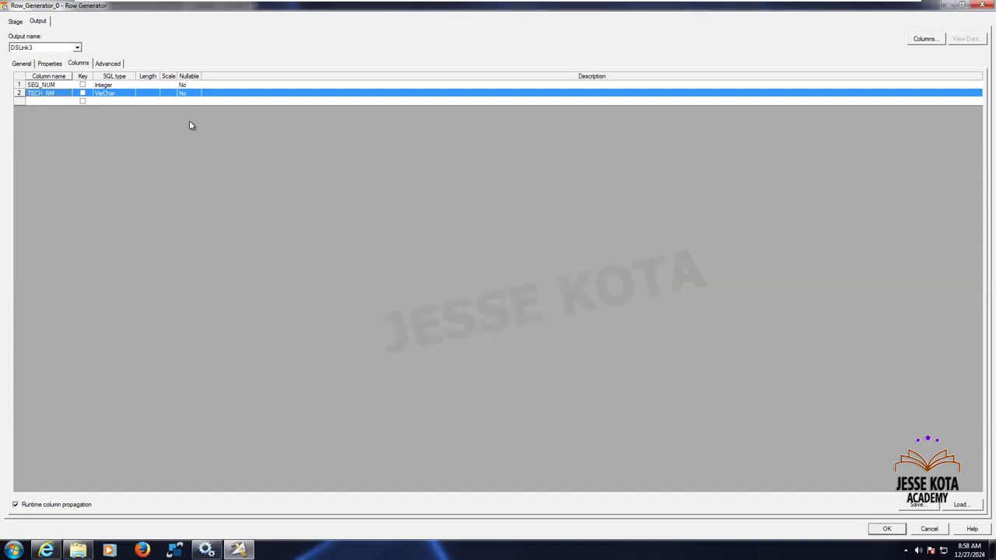
Step: Preview the Row Generator's output data with the TECH_NM column widened, and accept the stage settings
left_click(56, 102)
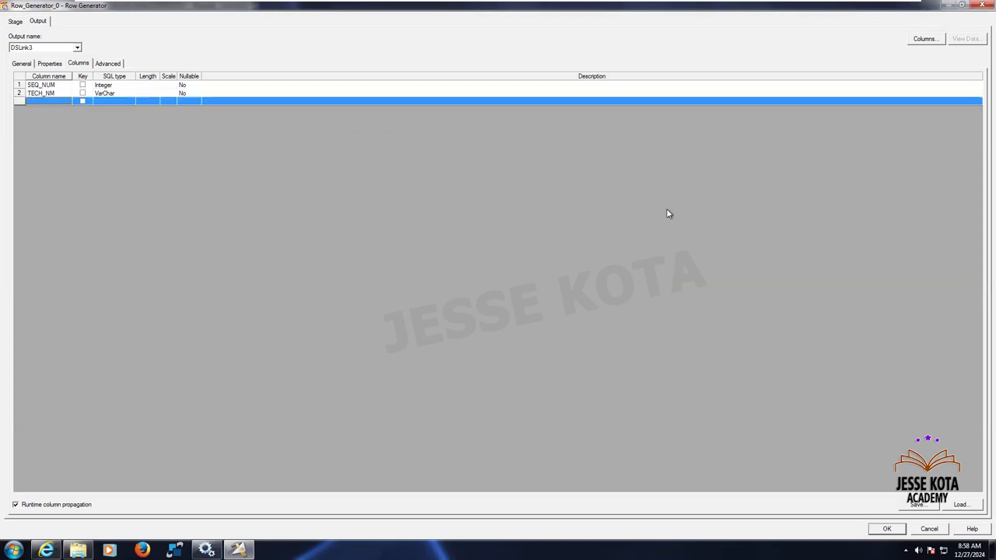
left_click(50, 63)
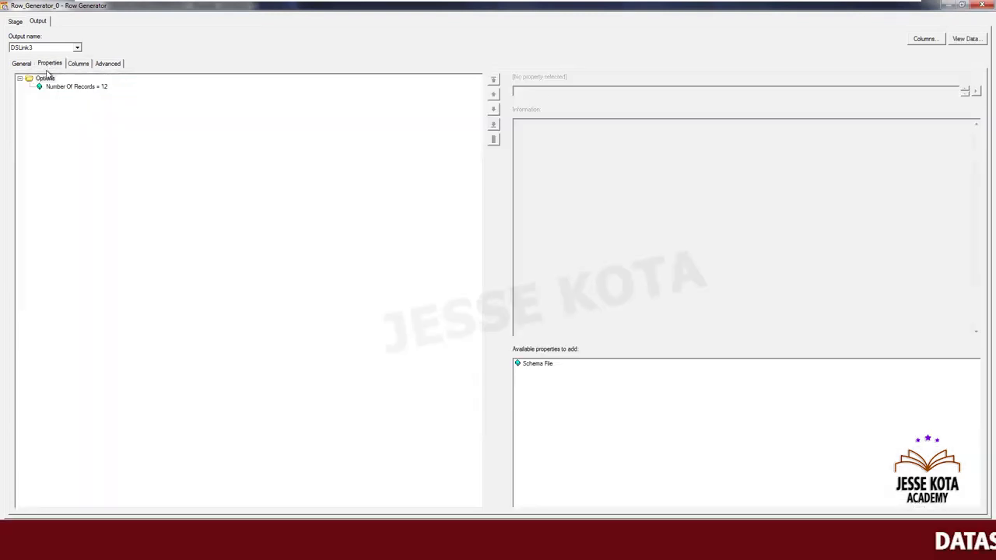
left_click(965, 39)
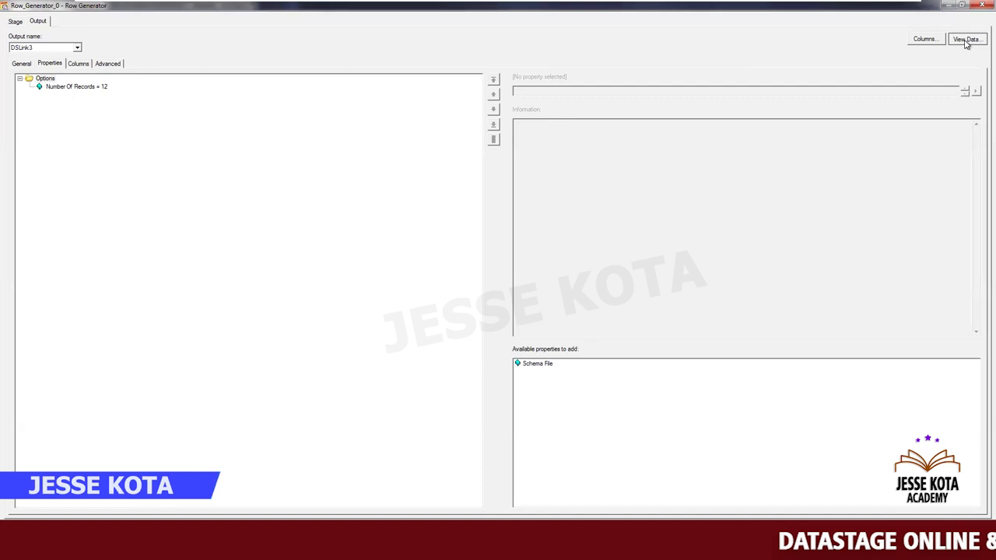
left_click(596, 247)
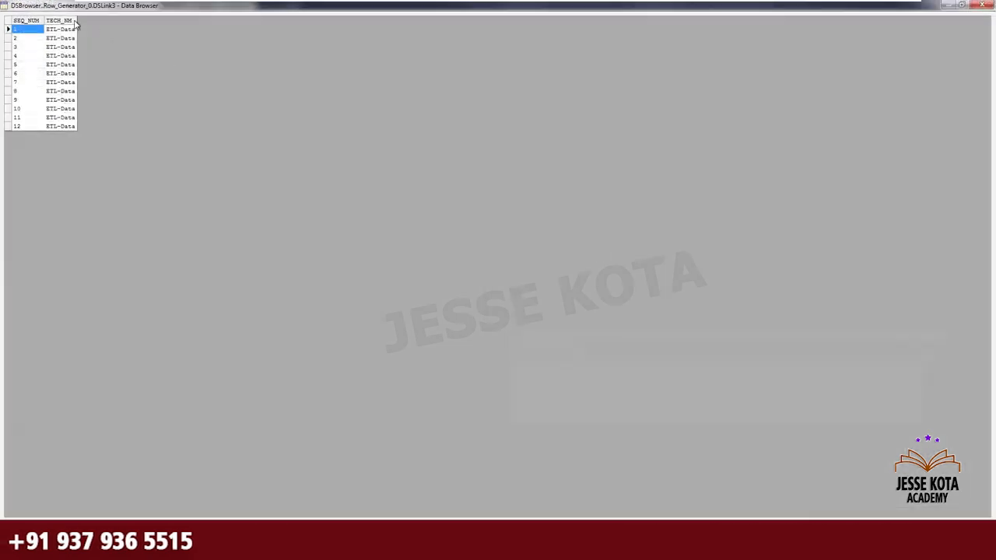
left_click_drag(77, 20, 172, 44)
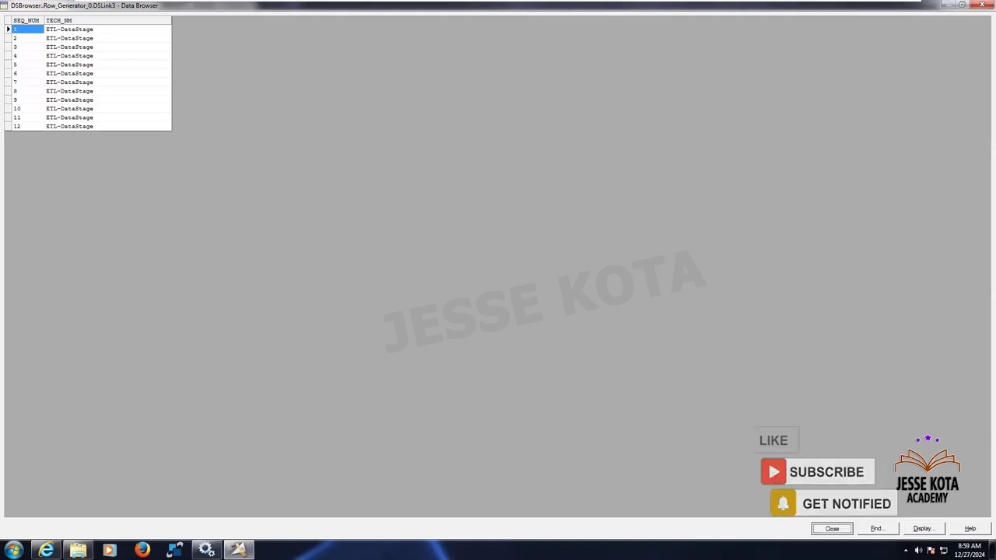
key("Escape")
key("Return")
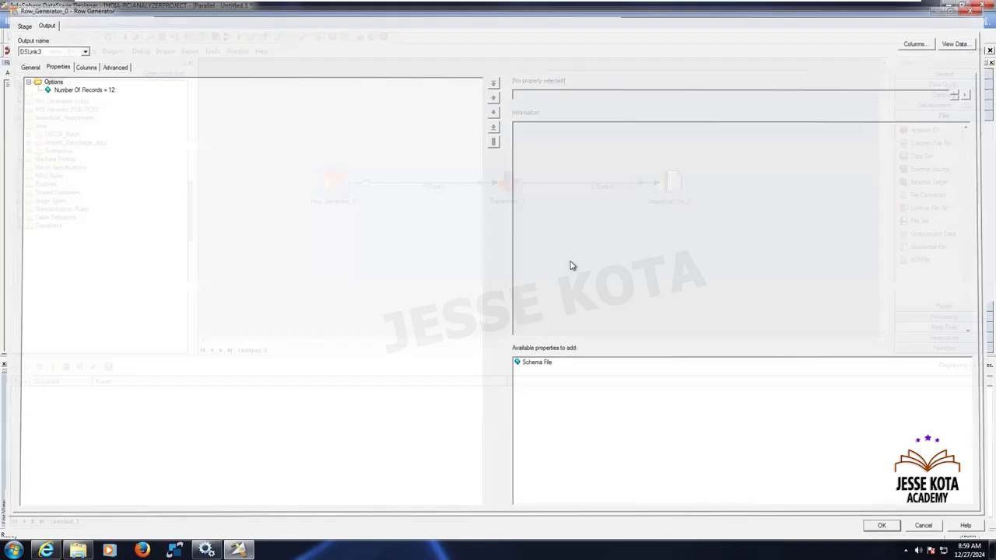
Step: Map SEQ_NUM and TECH_NM from the Transformer's input link DSLink3 to its output link DSLink4
left_click(510, 183)
double_click(507, 182)
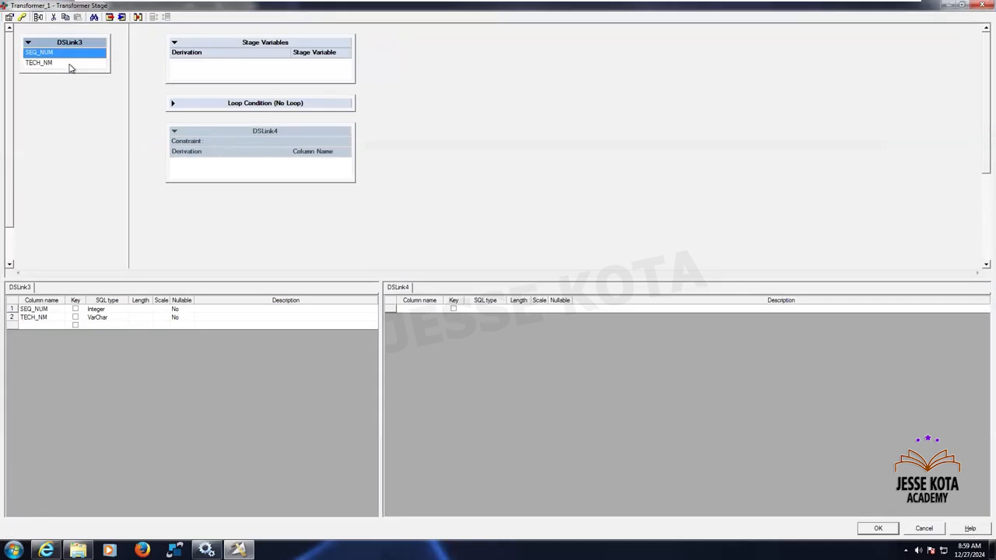
left_click(69, 64, "shift")
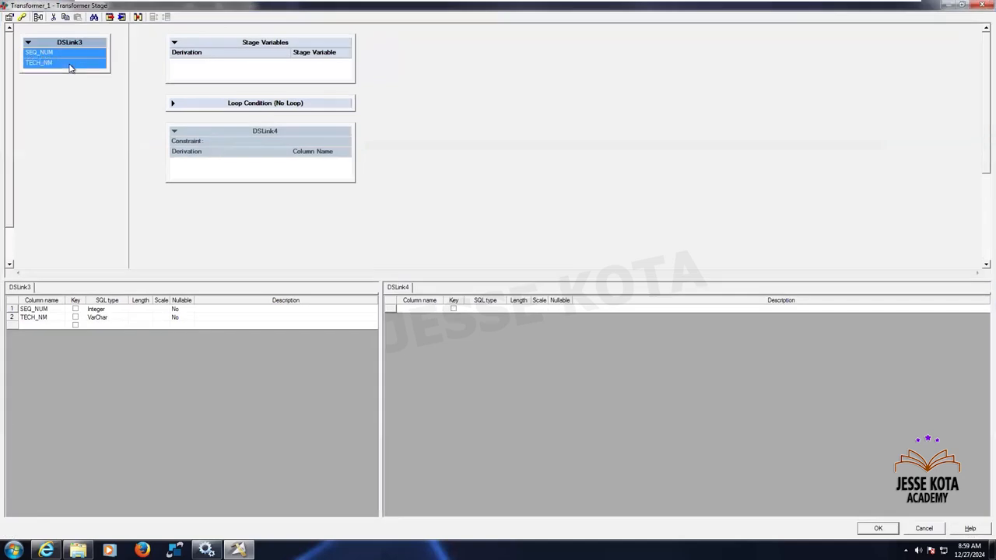
left_click_drag(98, 55, 179, 167)
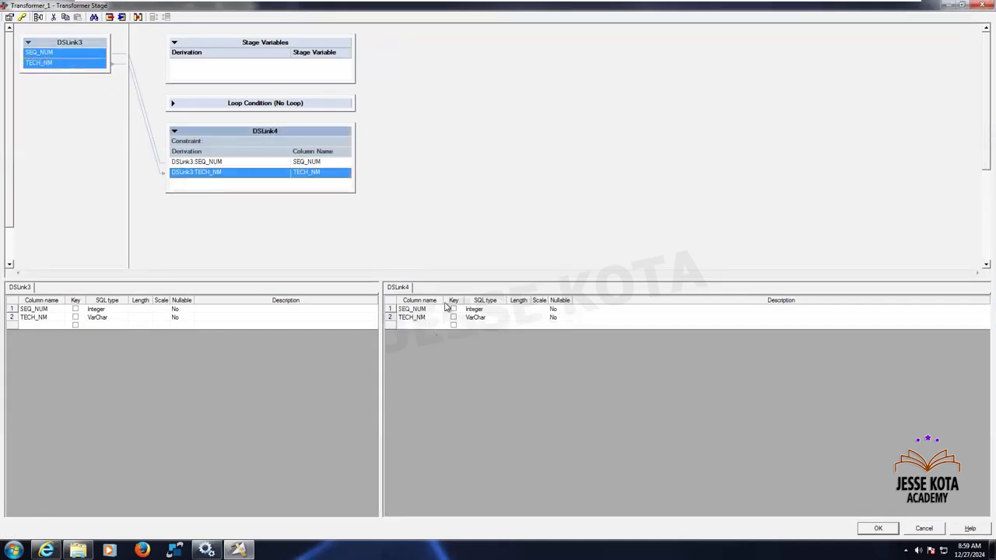
Step: Add an output column named FALSE_IND with SQL type Integer to DSLink4
left_click_drag(443, 299, 487, 312)
left_click(422, 325)
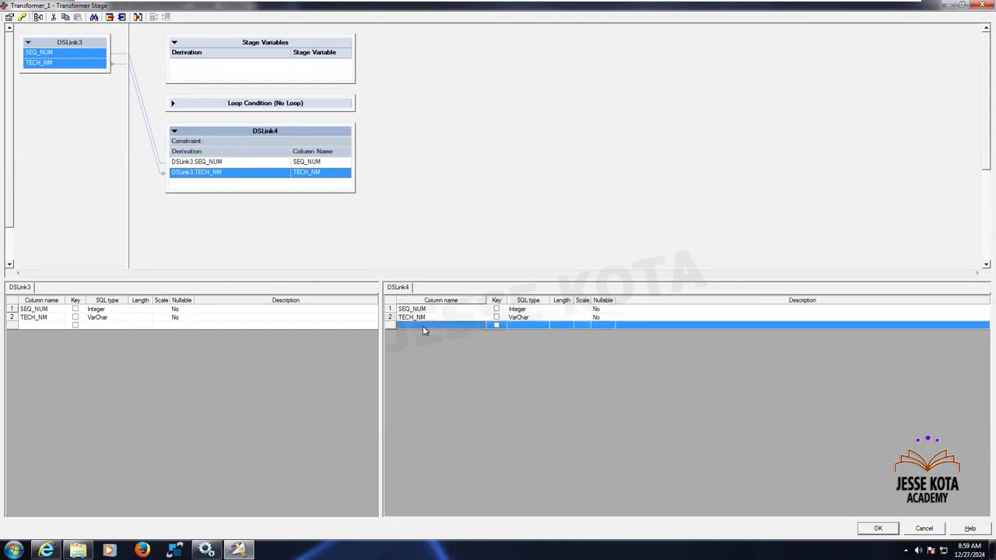
left_click(423, 325)
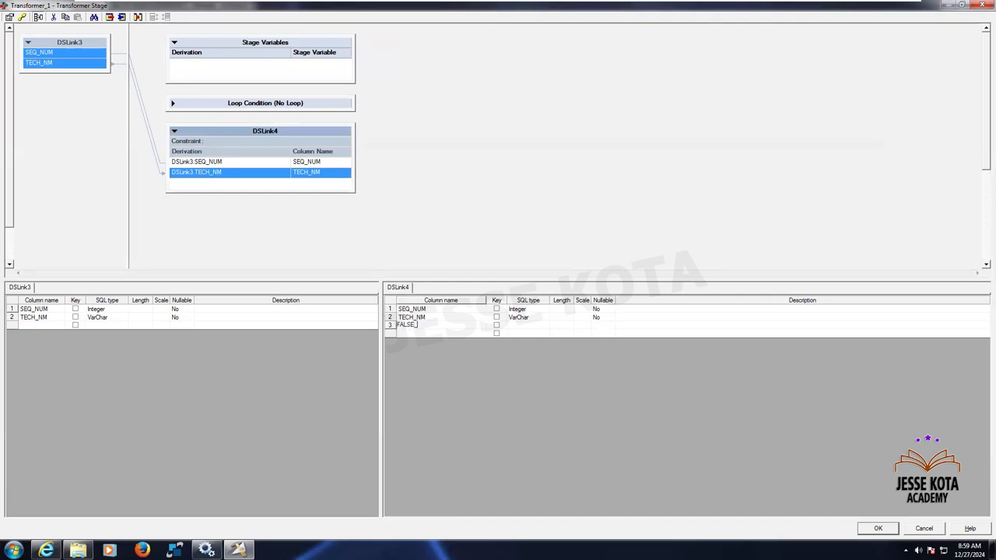
key("Tab")
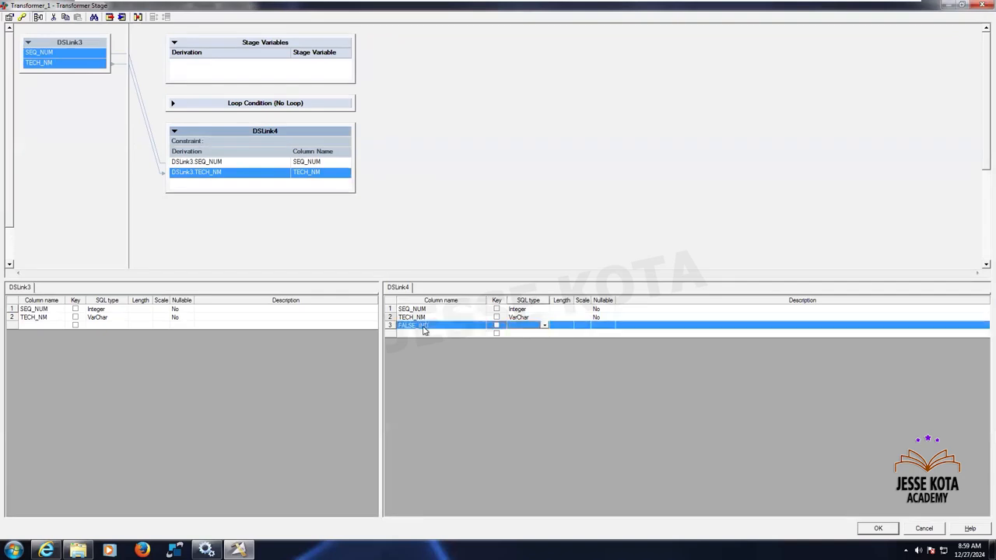
key("i")
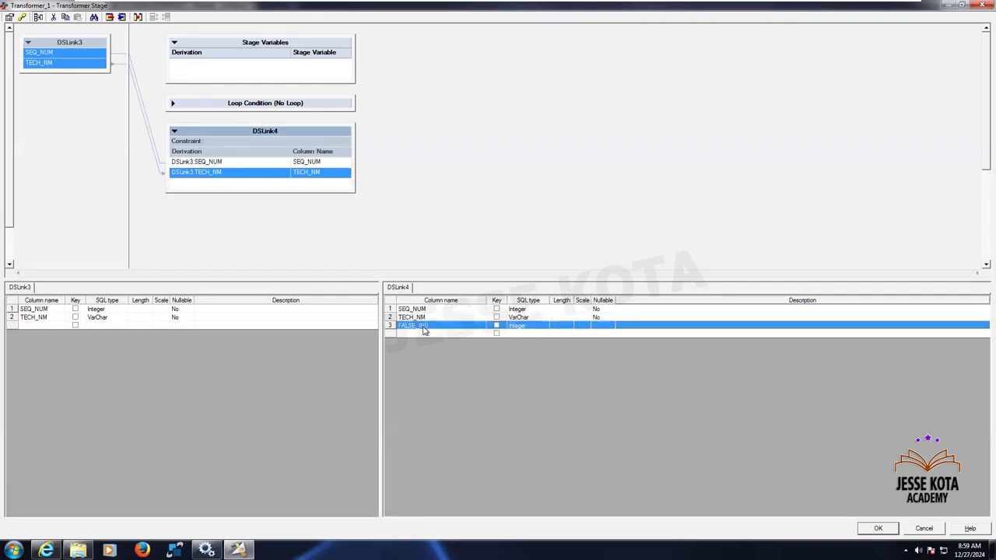
key("Return")
Step: Add an output column named TRUE_IND with SQL type Integer and no nulls allowed to DSLink4
type("TRU")
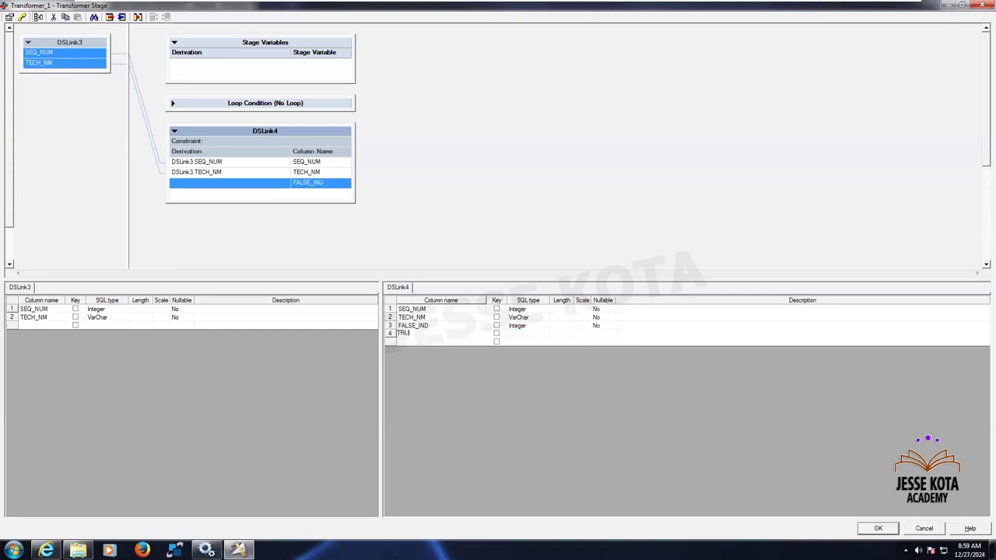
type("E_IND")
key("Tab")
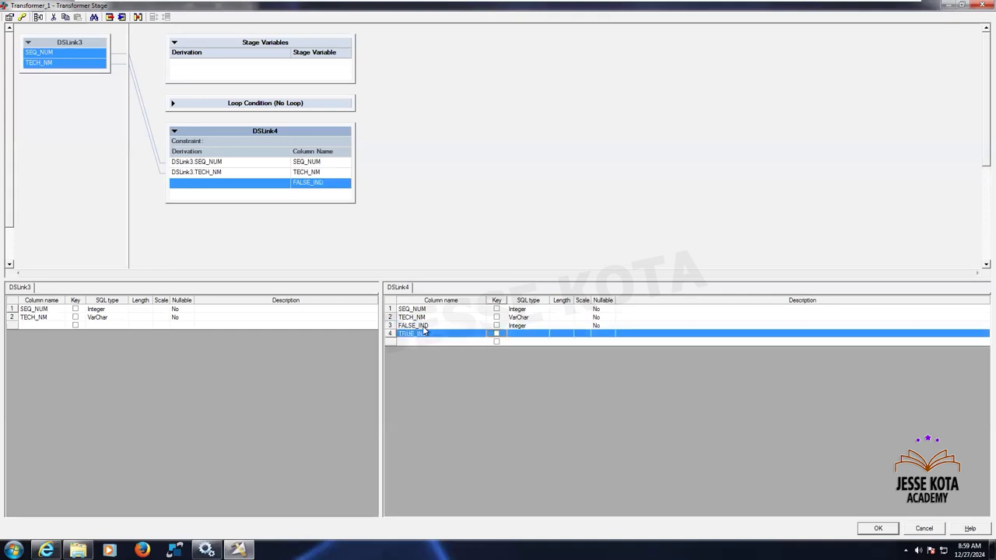
key("i")
key("Tab")
key("n")
key("Tab")
key("Tab")
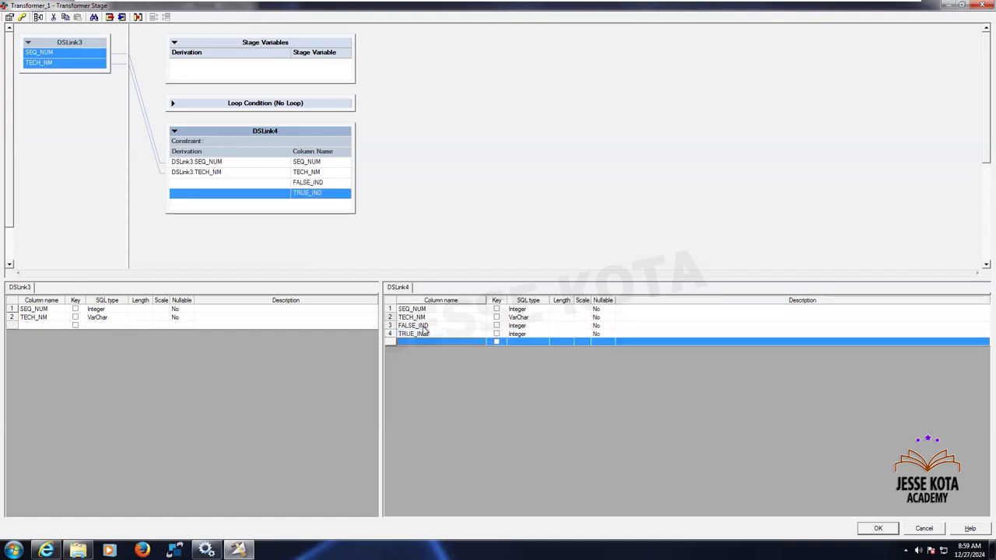
Step: Add an output column named IN_ROWNUM with SQL type Integer to DSLink4
key("Return")
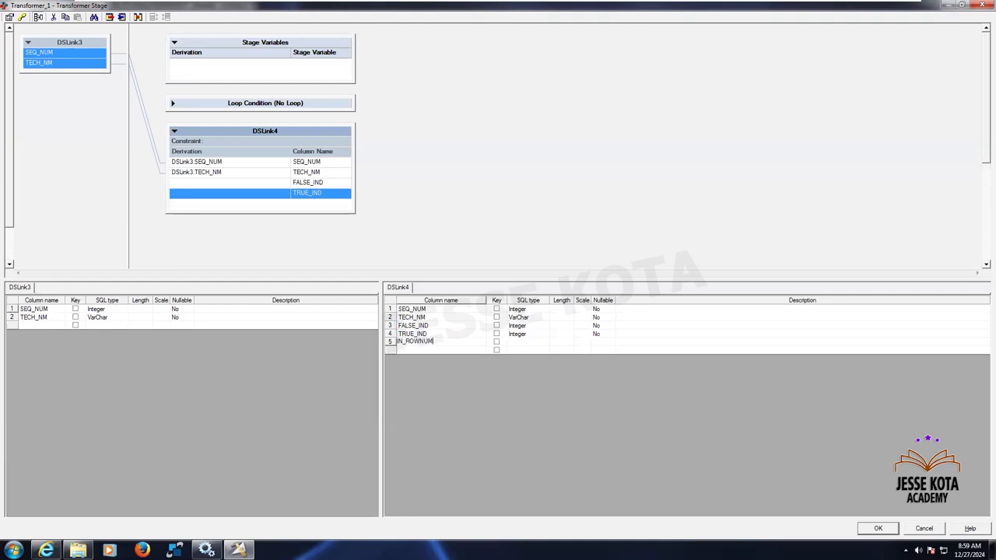
key("Tab")
key("Tab")
type("i")
key("Tab")
key("Tab")
key("Tab")
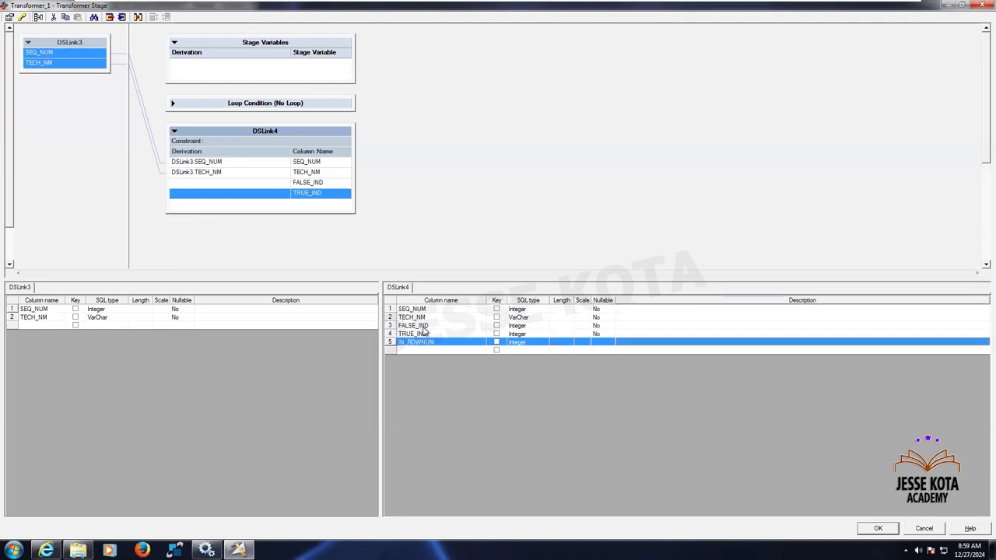
key("Return")
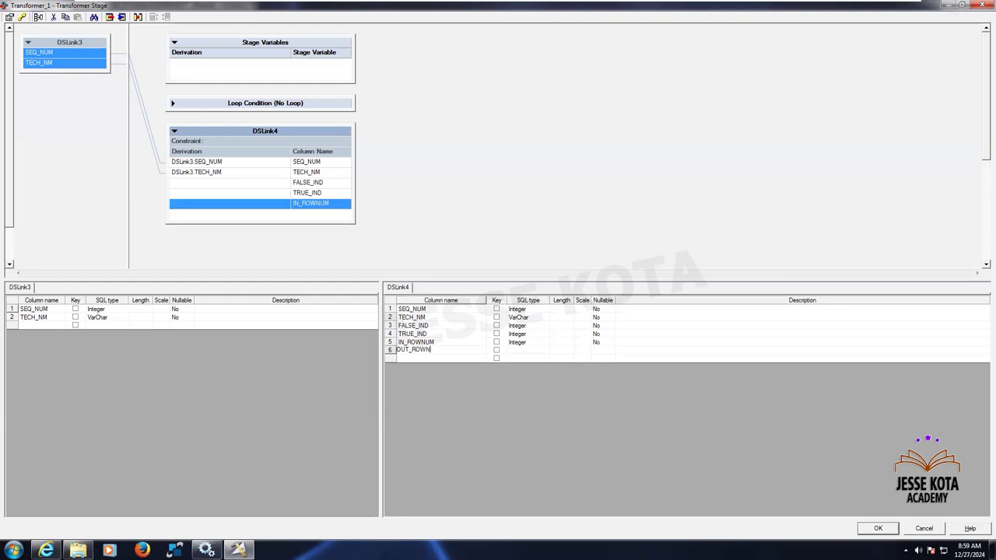
Step: Add an output column named OUT_ROWNUM with SQL type Integer to DSLink4
key("i")
key("Tab")
key("Tab")
key("Tab")
key("Tab")
key("Tab")
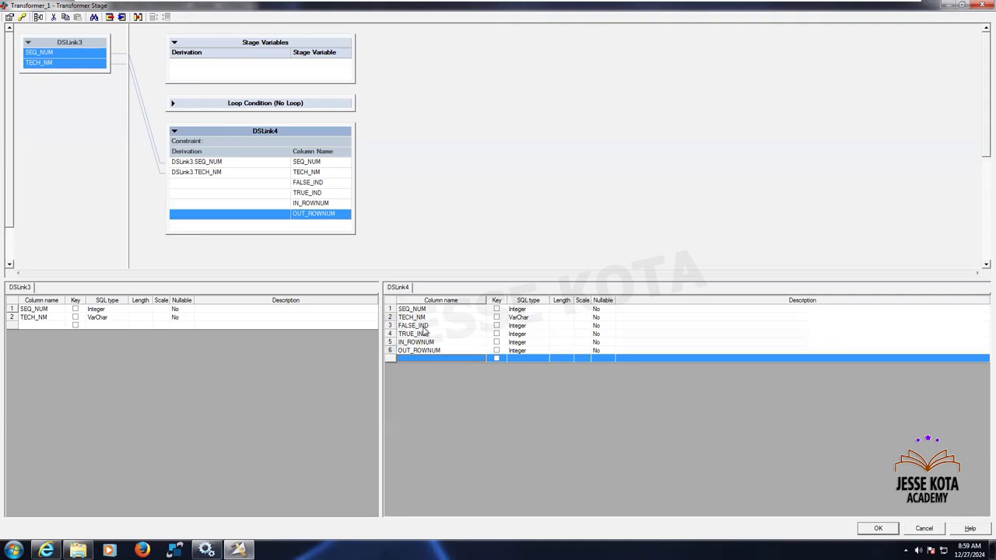
Step: Add an output column named NUM_PARTITION with SQL type Integer to DSLink4
type("P")
type("NU")
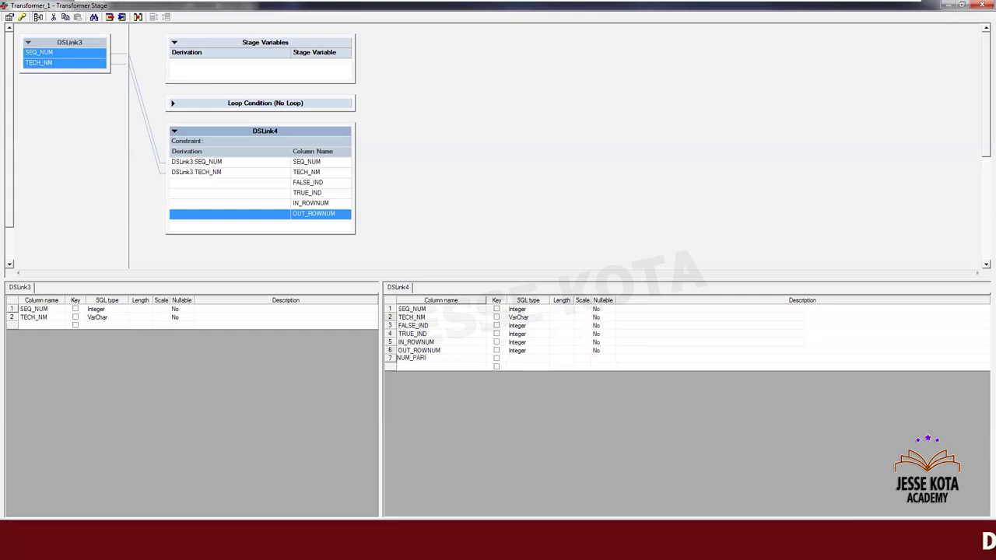
type("TITION")
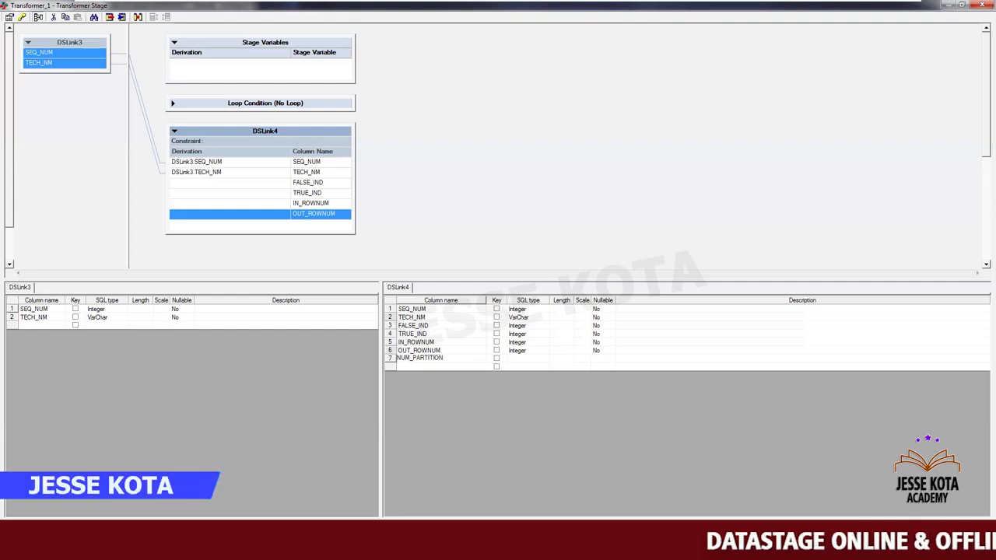
key("Tab")
key("Tab")
type("i")
key("Tab")
key("Tab")
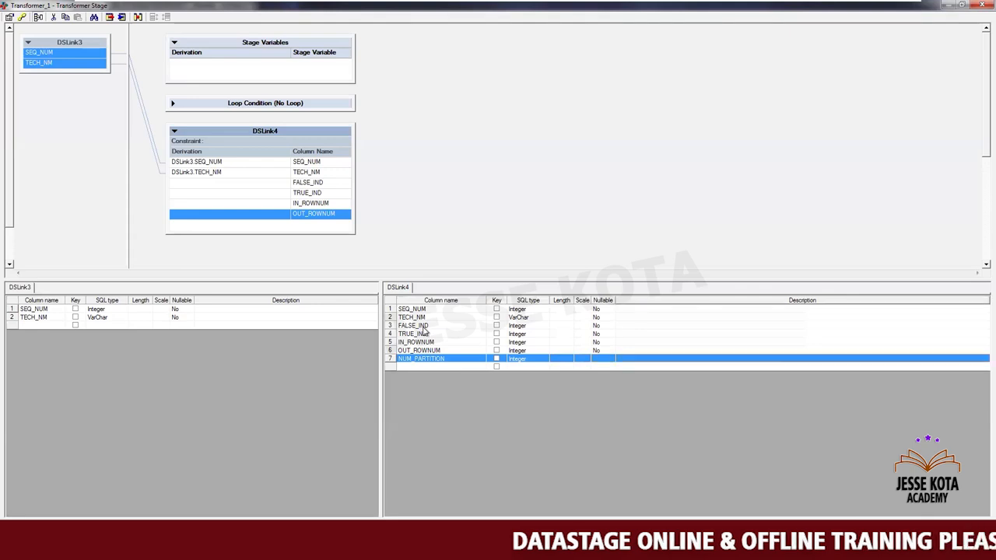
key("Return")
Step: Add an output column named PARTITION_NUM with SQL type Integer to DSLink4
type("PA")
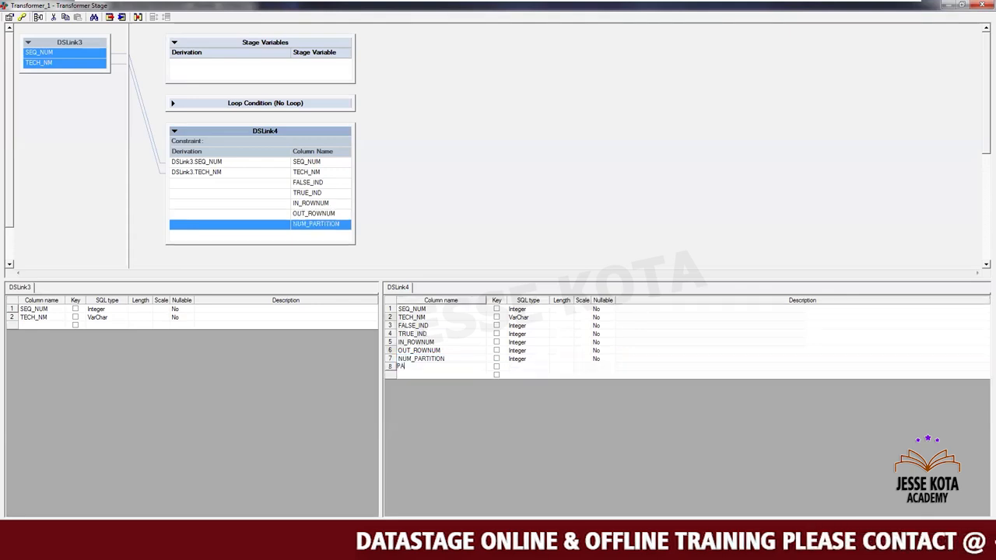
type("RTITION_")
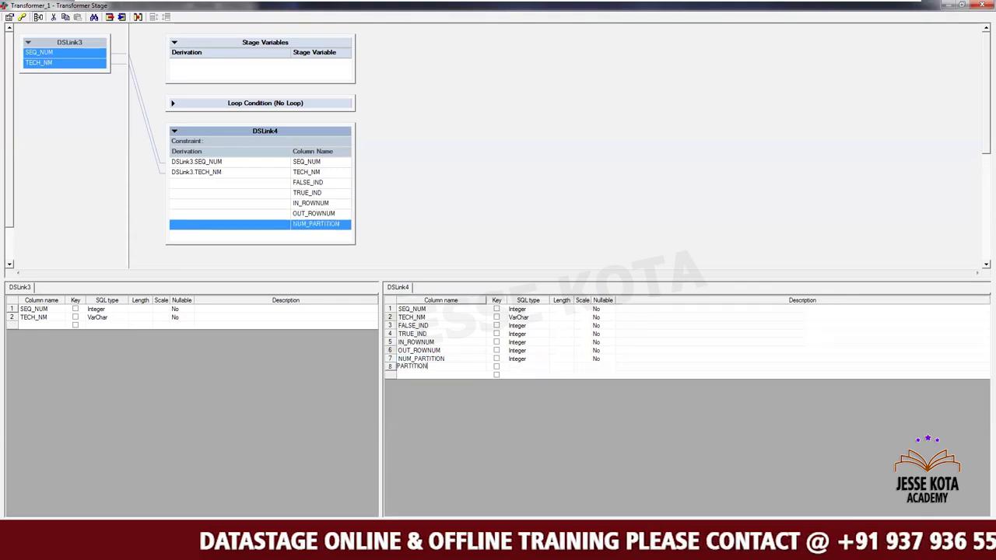
type("NUM")
key("Tab")
key("Tab")
key("i")
key("Tab")
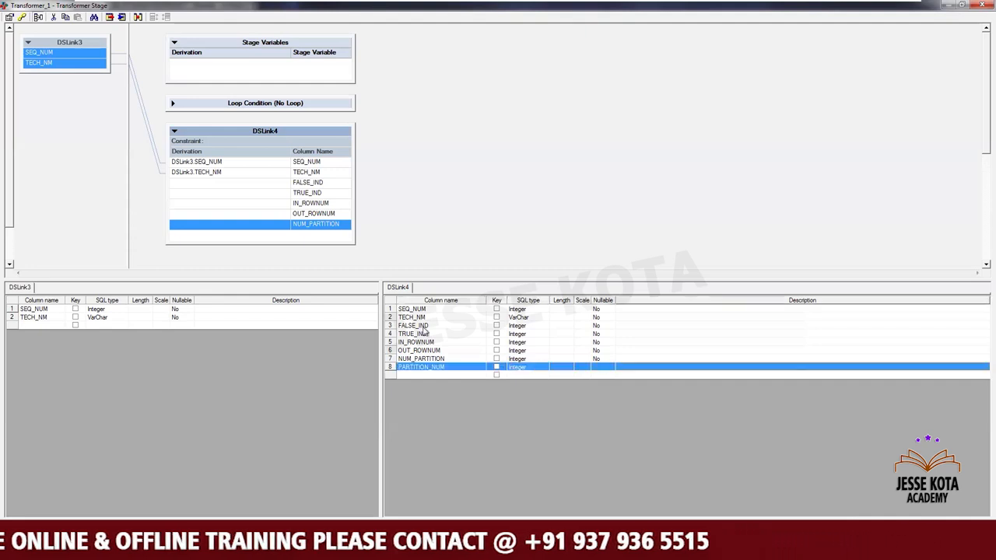
key("Down")
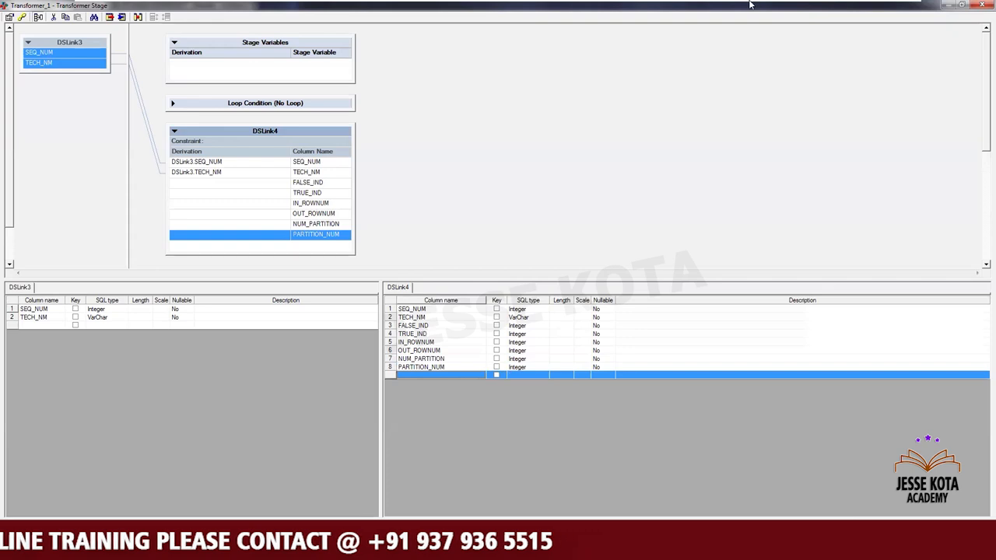
Step: Minimize the virtual machine and consult the Google Slides page on DataStage system variables
mouse_move(844, 5)
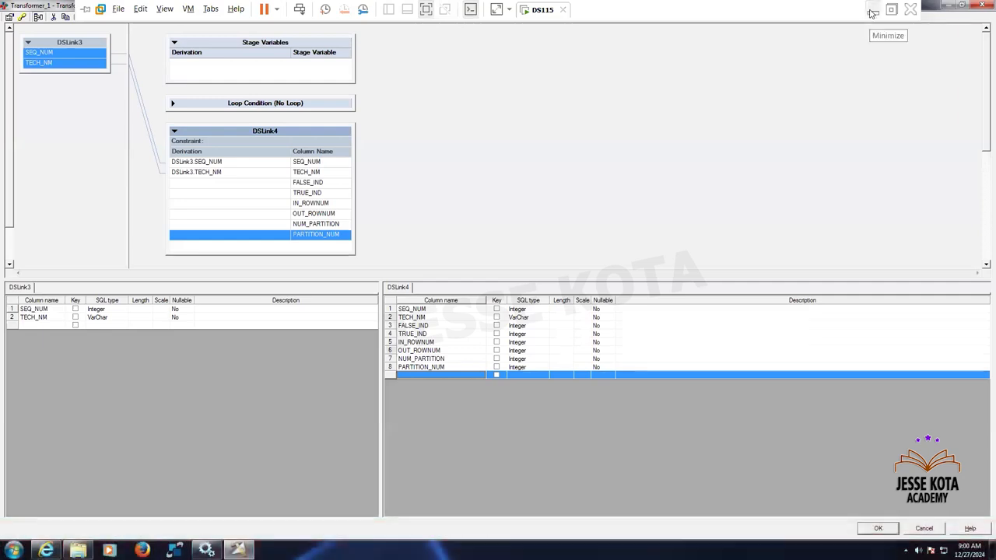
left_click(871, 13)
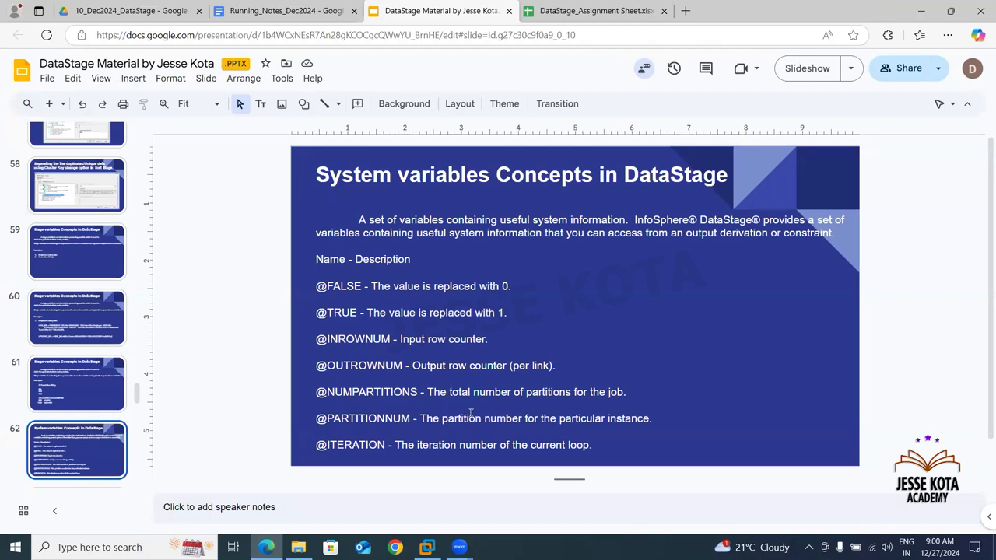
left_click(427, 546)
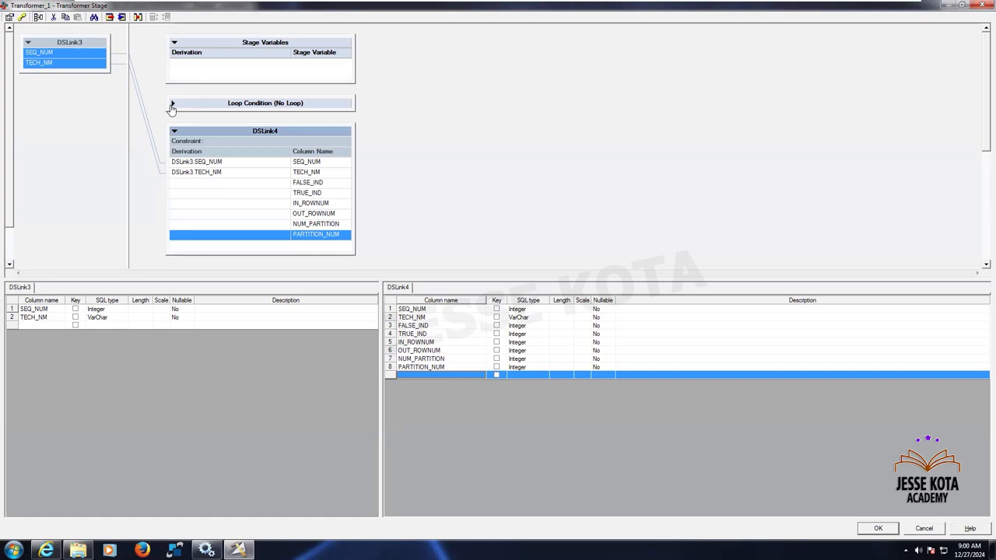
left_click(245, 184)
double_click(245, 184)
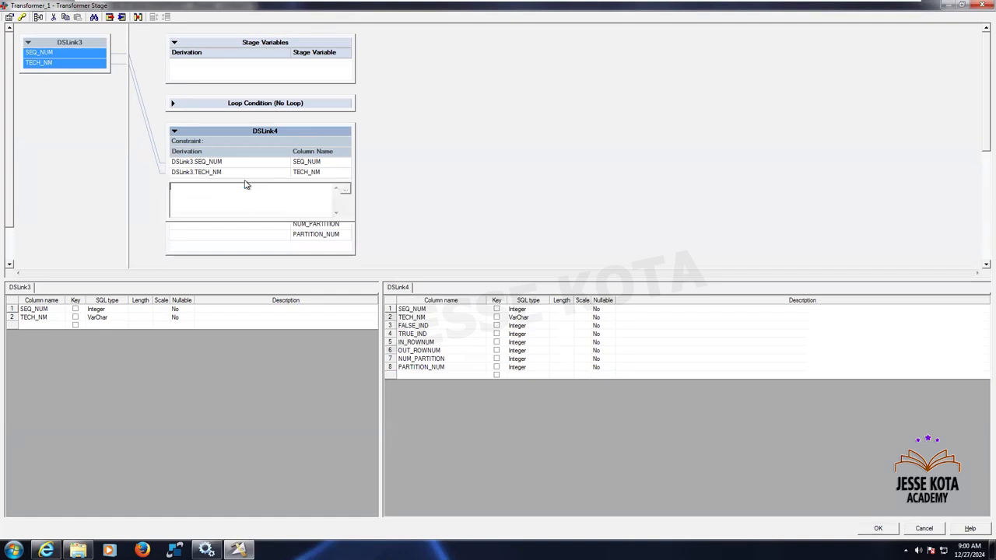
left_click(345, 194)
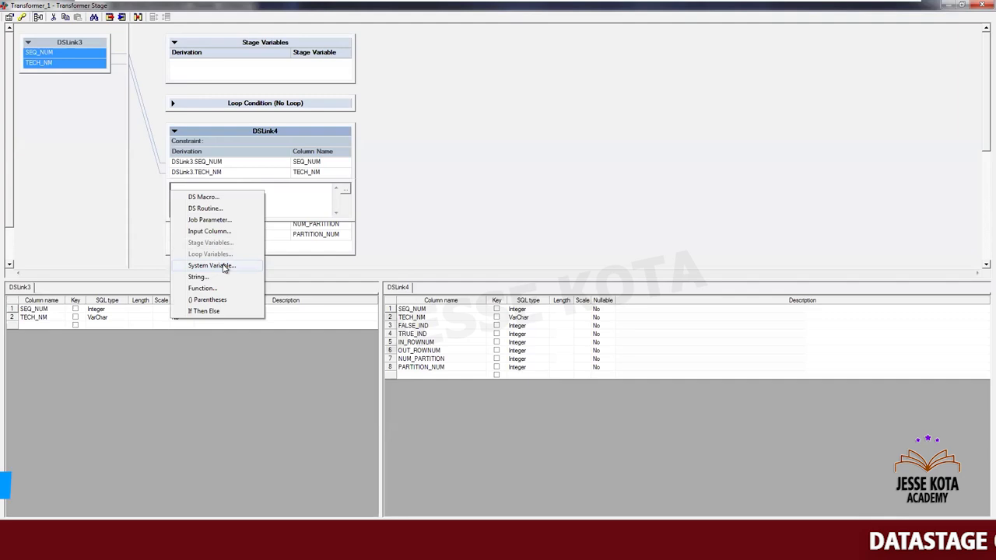
left_click(223, 266)
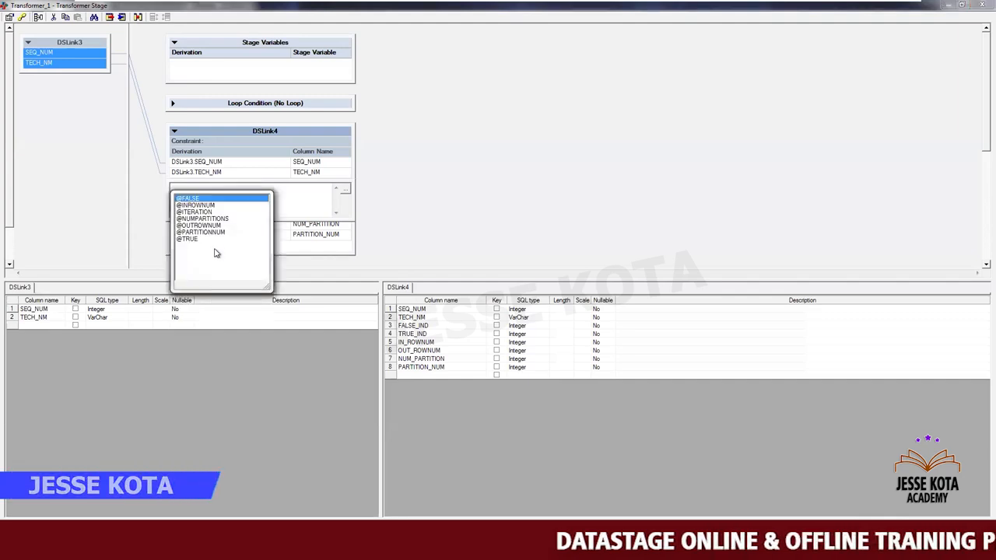
key("Return")
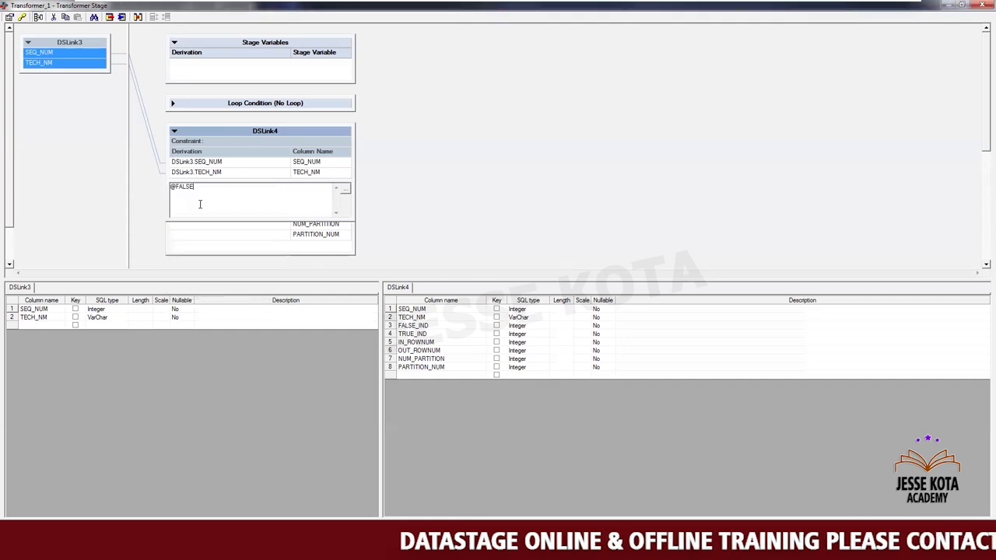
key("Return")
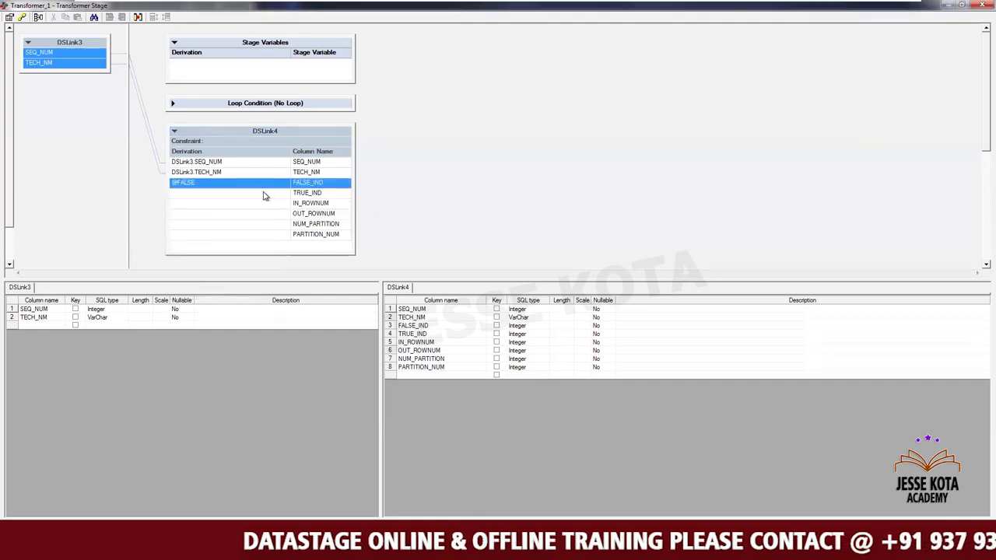
left_click(264, 195)
double_click(263, 195)
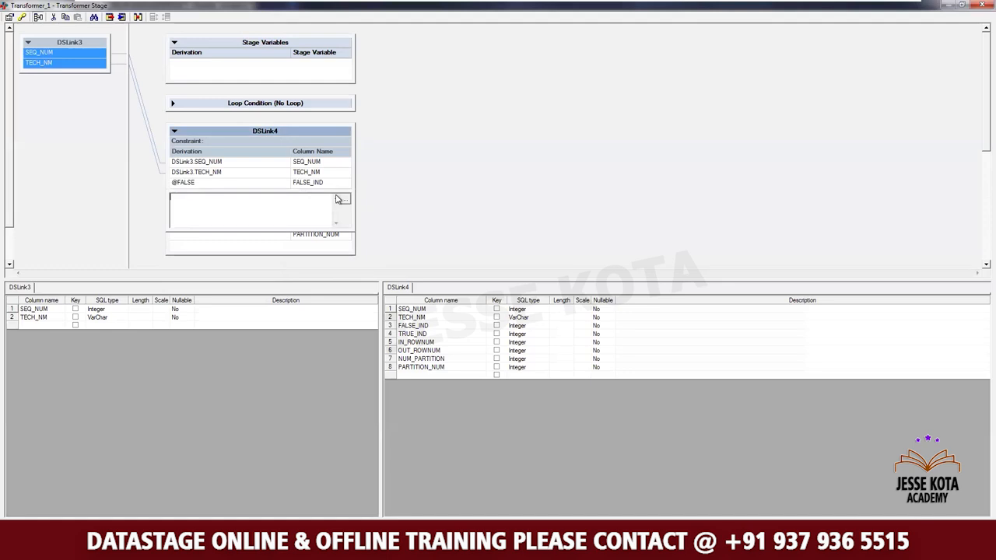
left_click(344, 199)
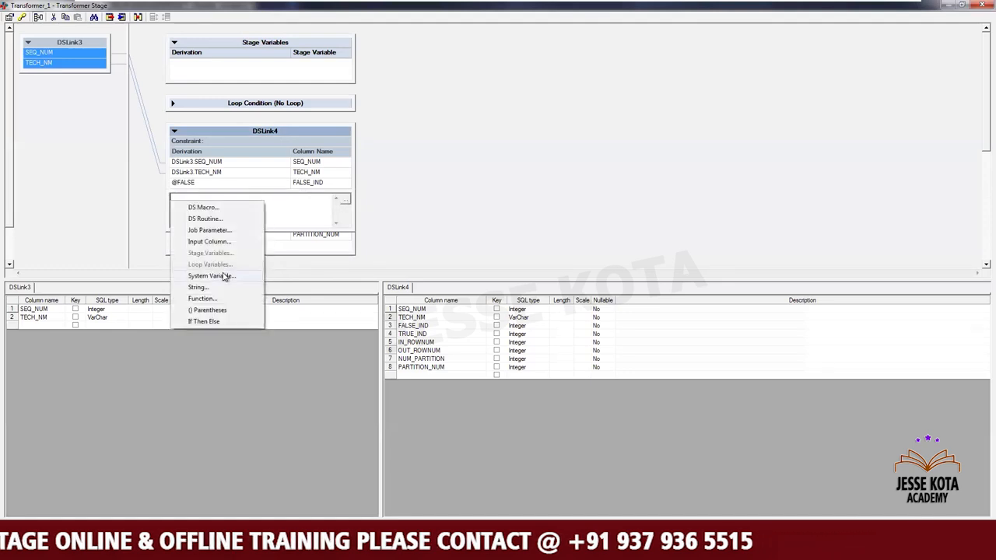
left_click(212, 275)
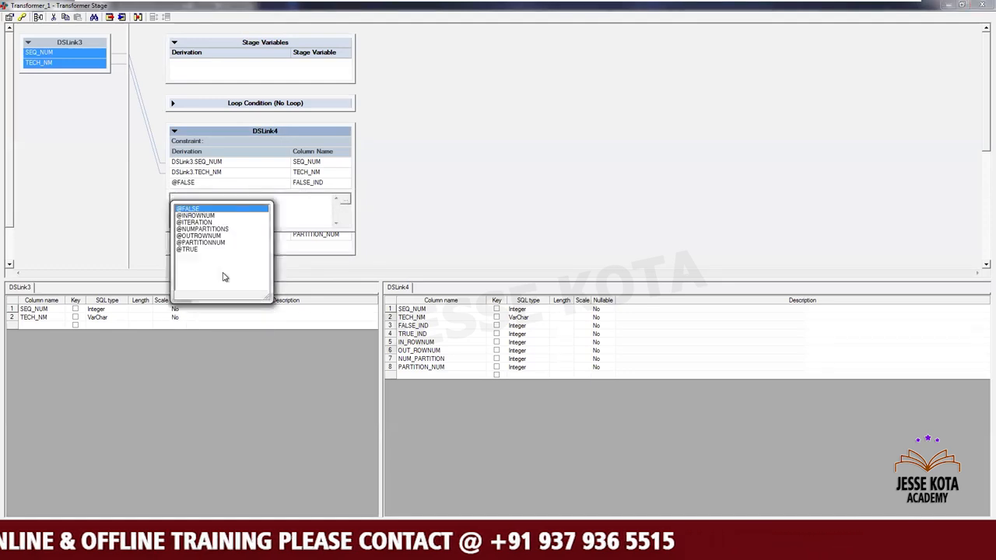
left_click(187, 249)
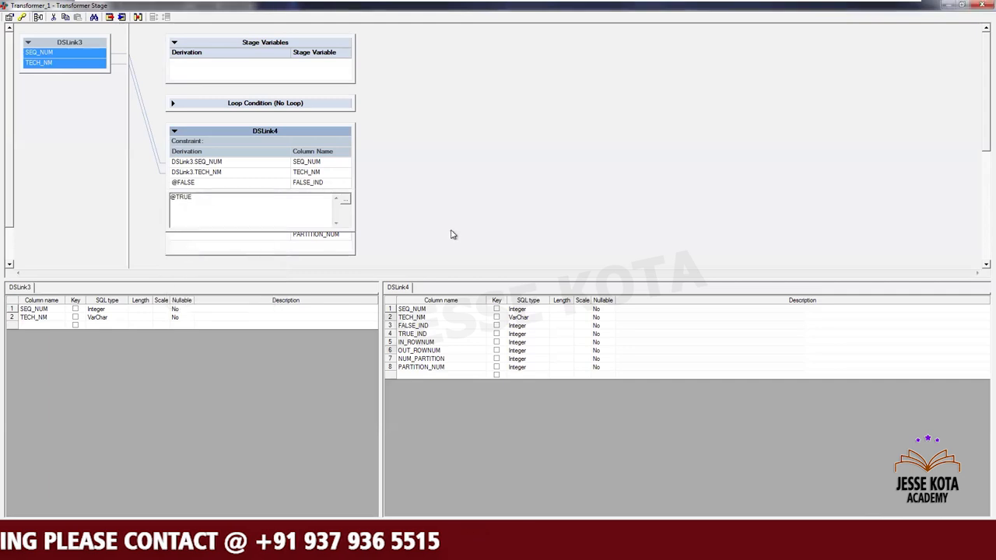
key("Return")
left_click(250, 204)
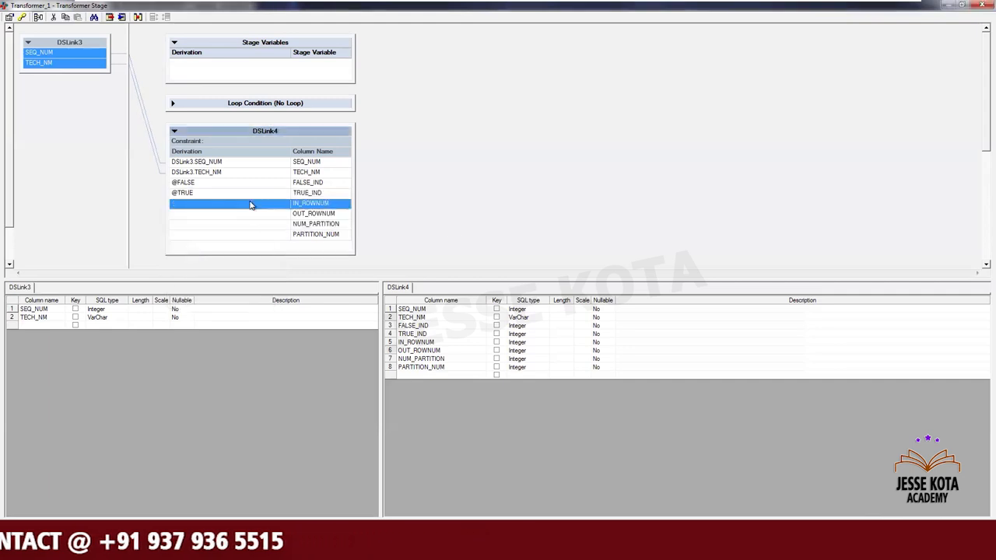
left_click(250, 204)
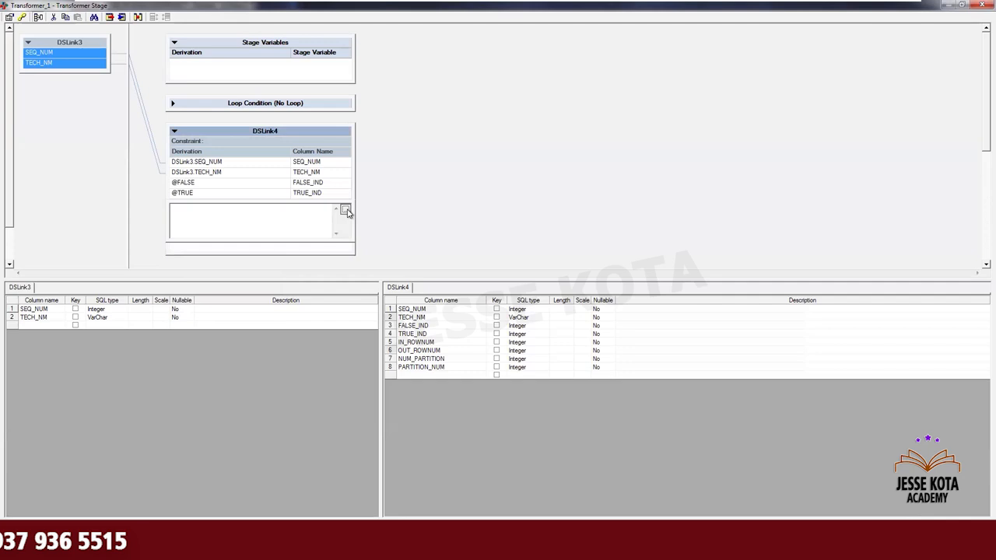
left_click(347, 212)
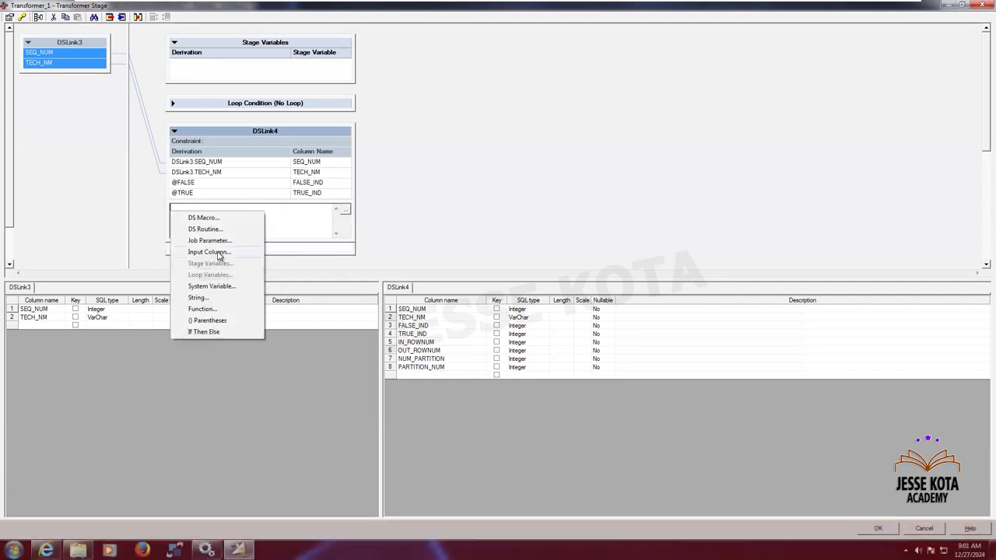
left_click(222, 288)
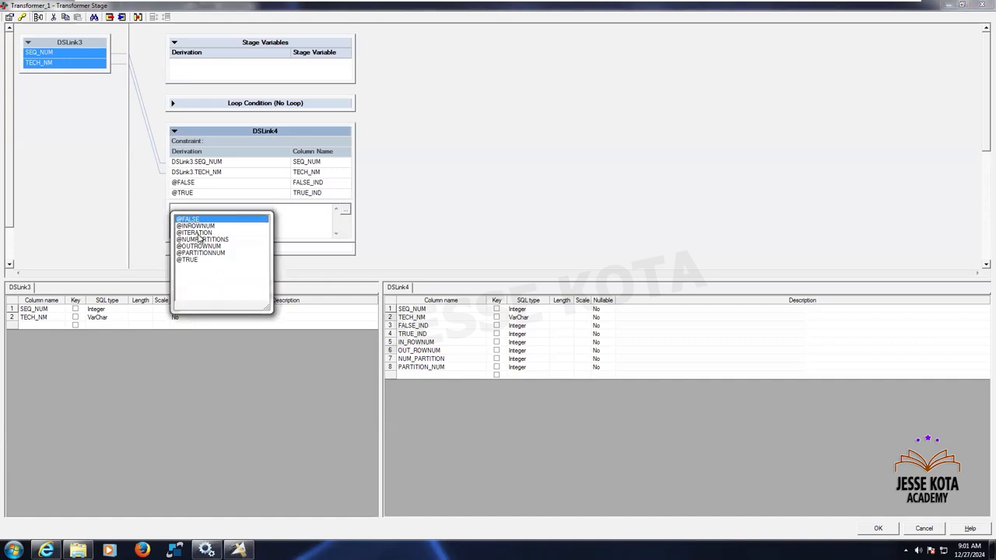
left_click(203, 225)
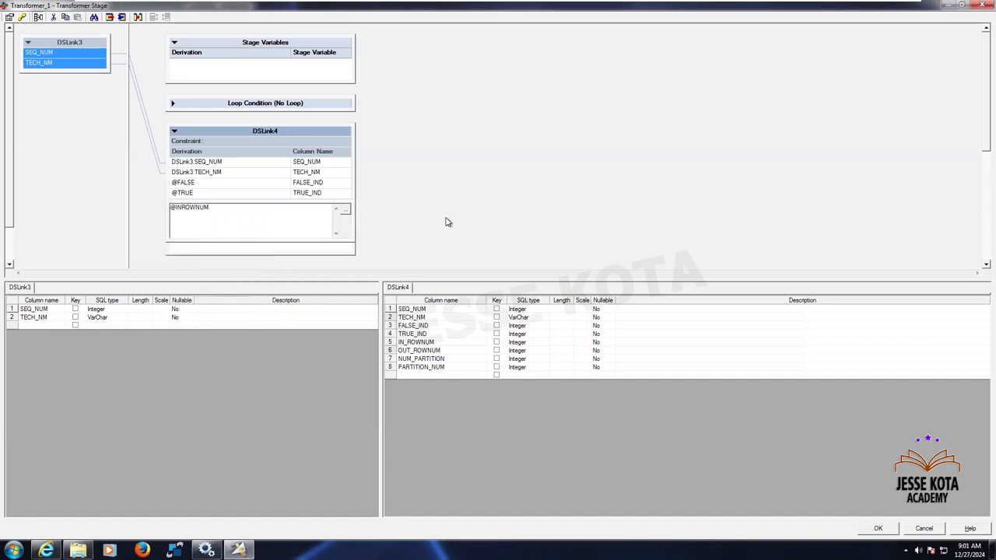
key("Return")
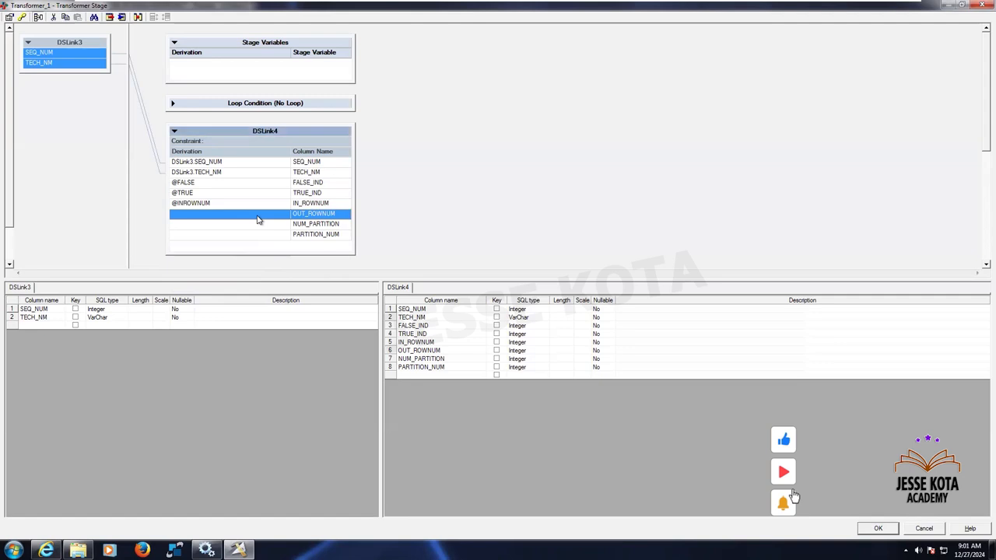
double_click(258, 216)
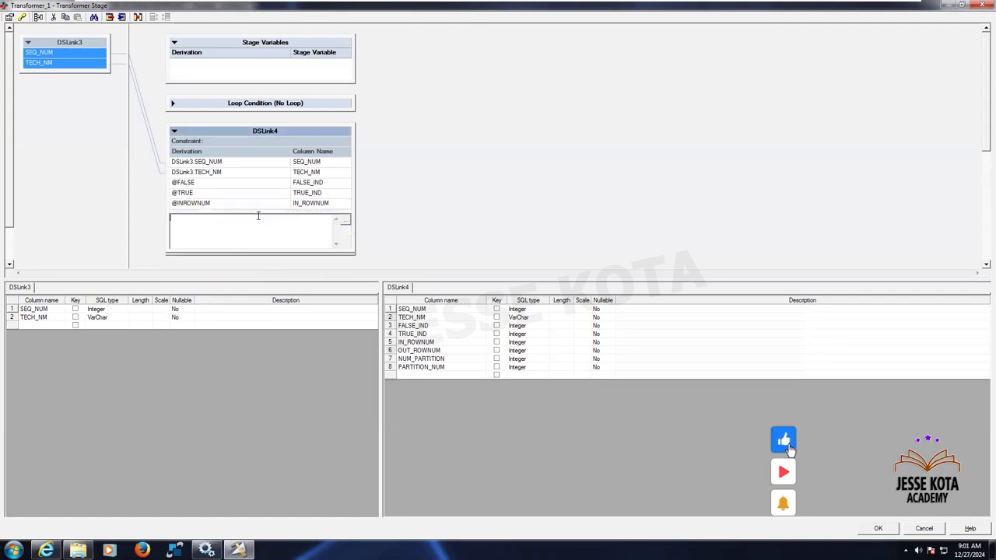
left_click(344, 221)
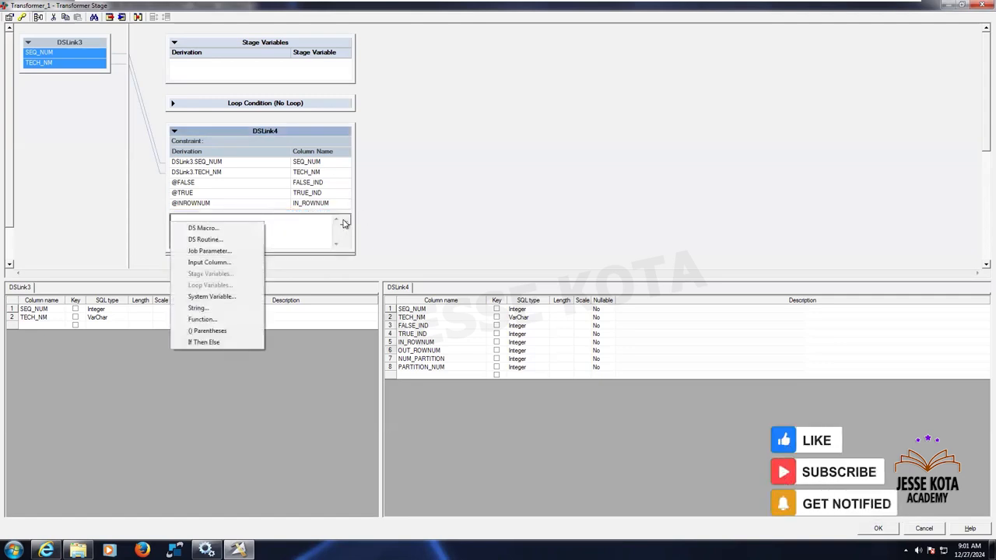
left_click(224, 297)
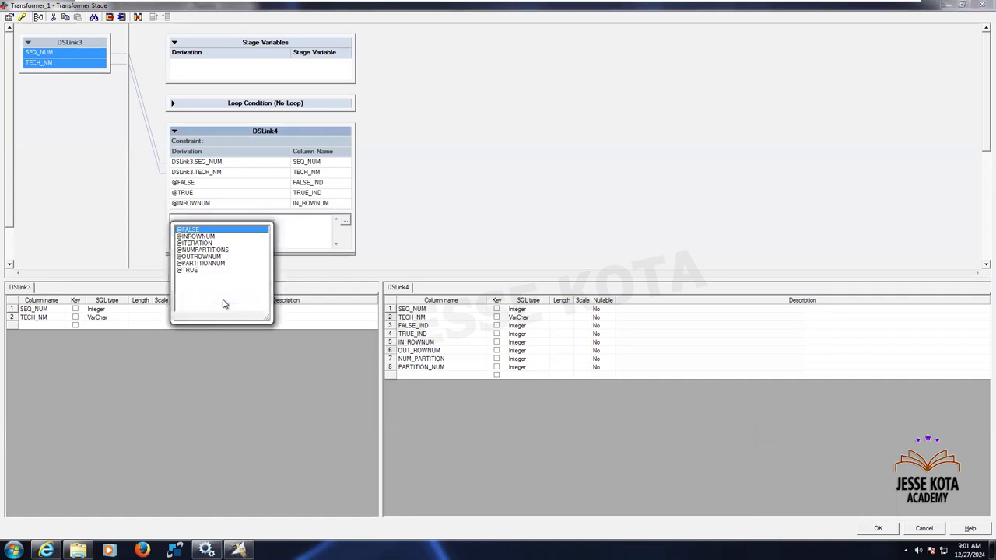
double_click(204, 259)
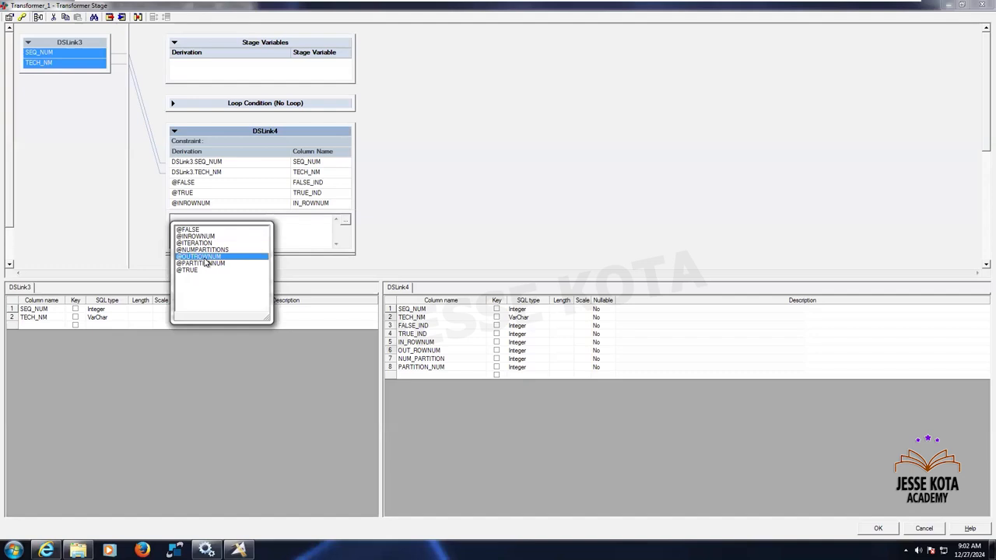
left_click(444, 239)
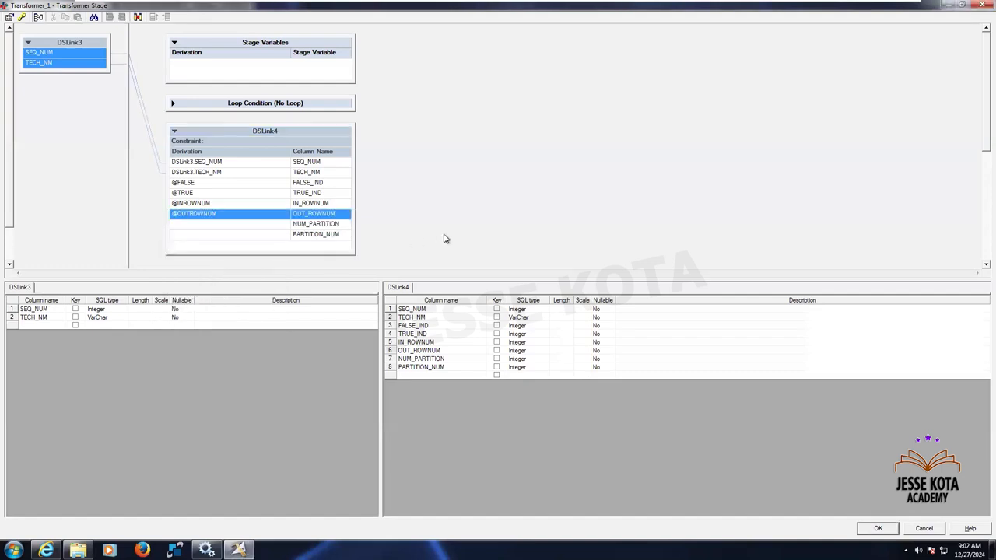
left_click(232, 225)
left_click(234, 228)
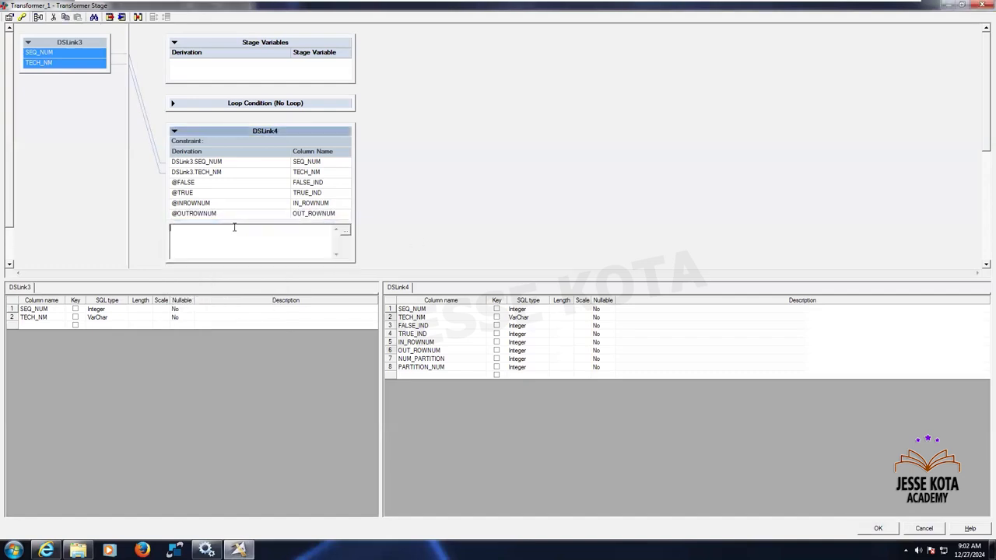
left_click(344, 231)
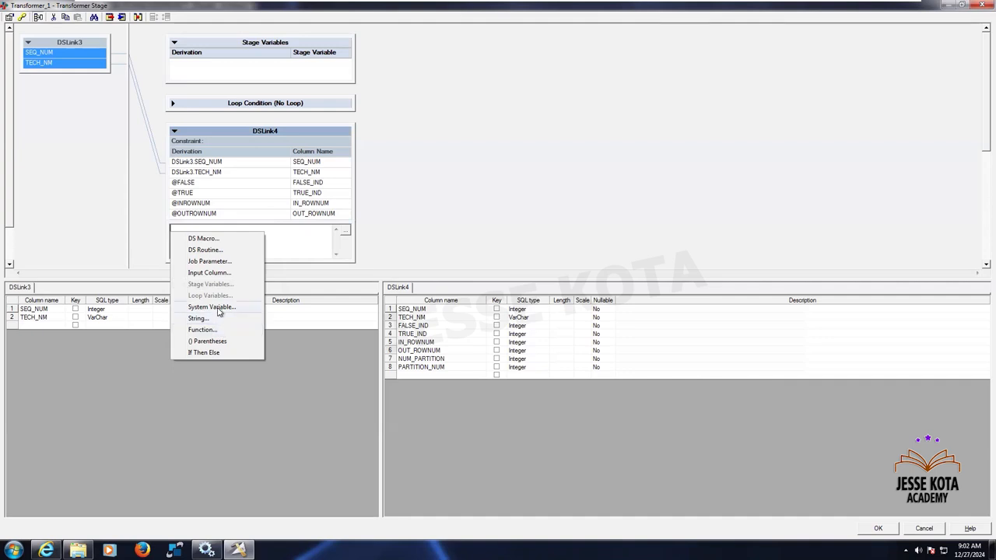
left_click(218, 312)
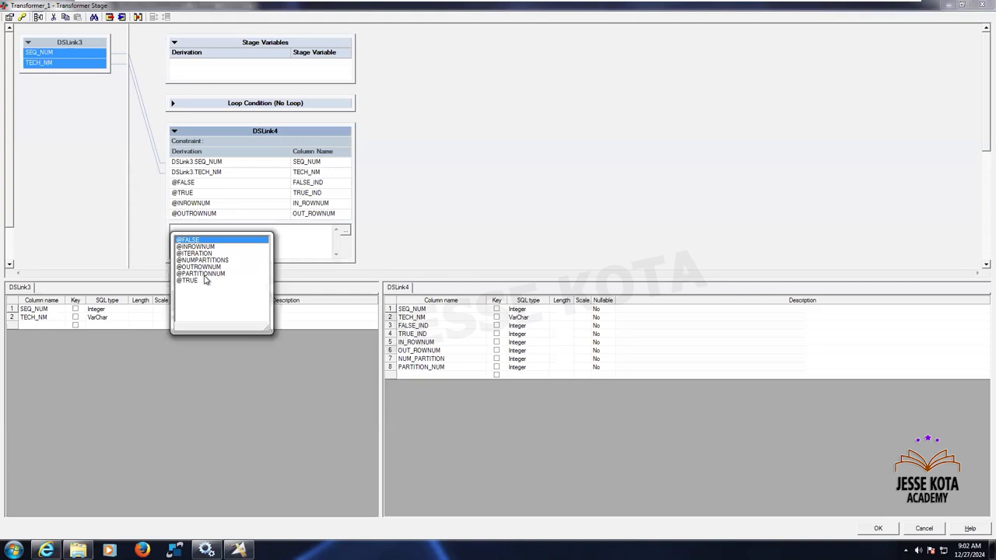
mouse_move(714, 4)
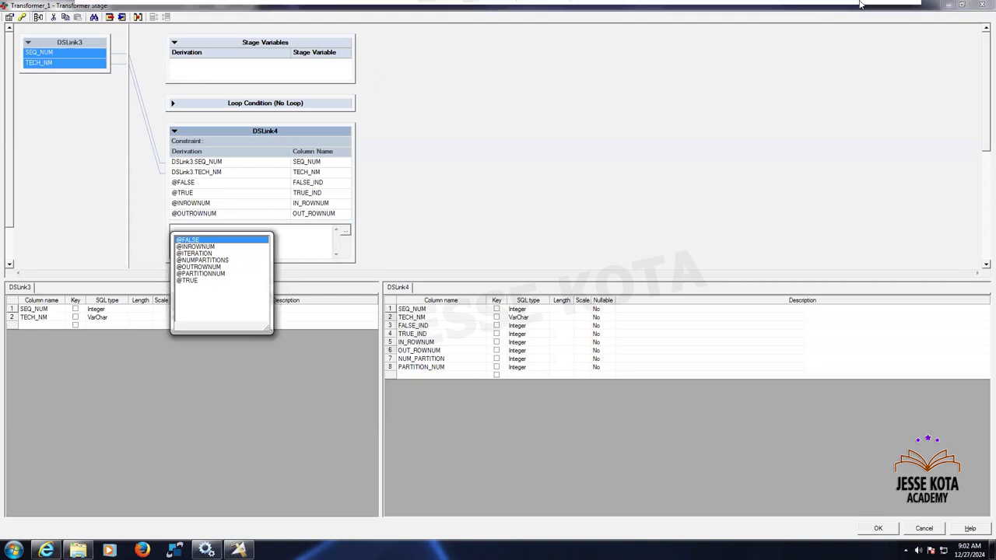
left_click(872, 19)
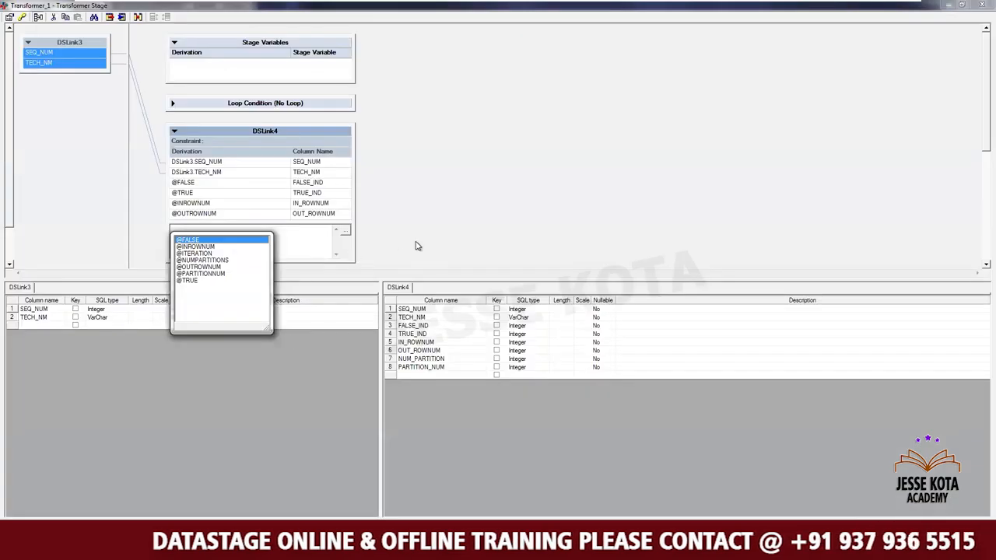
key("Escape")
left_click(296, 213)
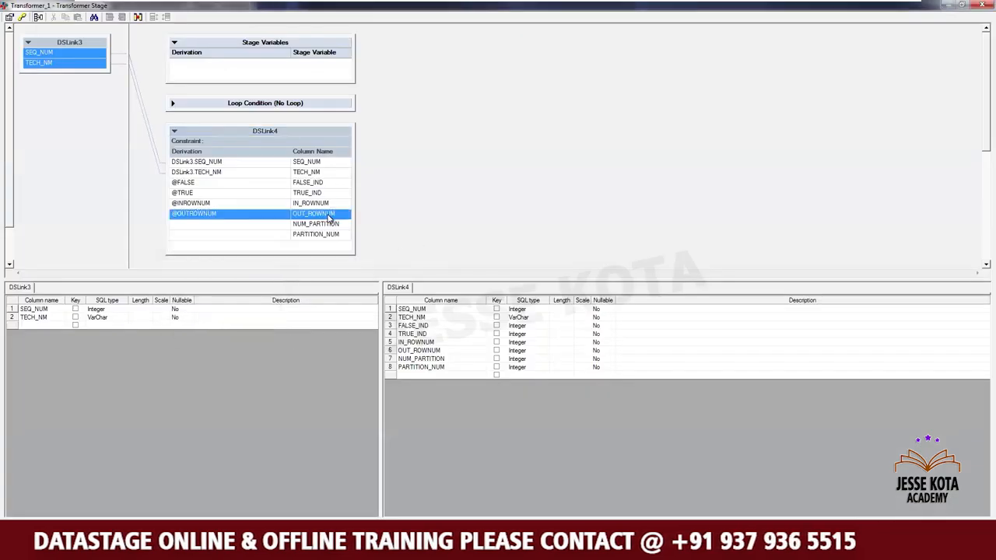
double_click(276, 224)
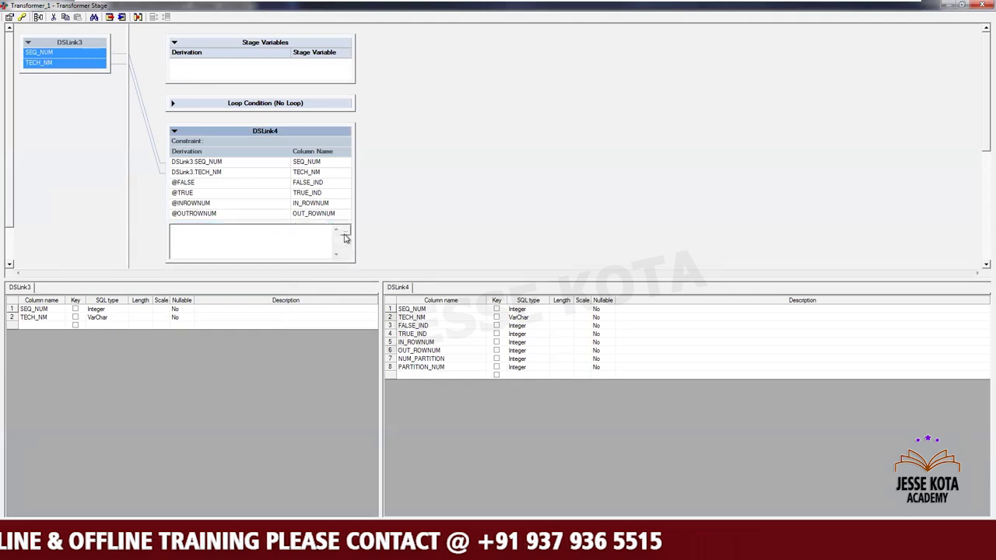
left_click(347, 232)
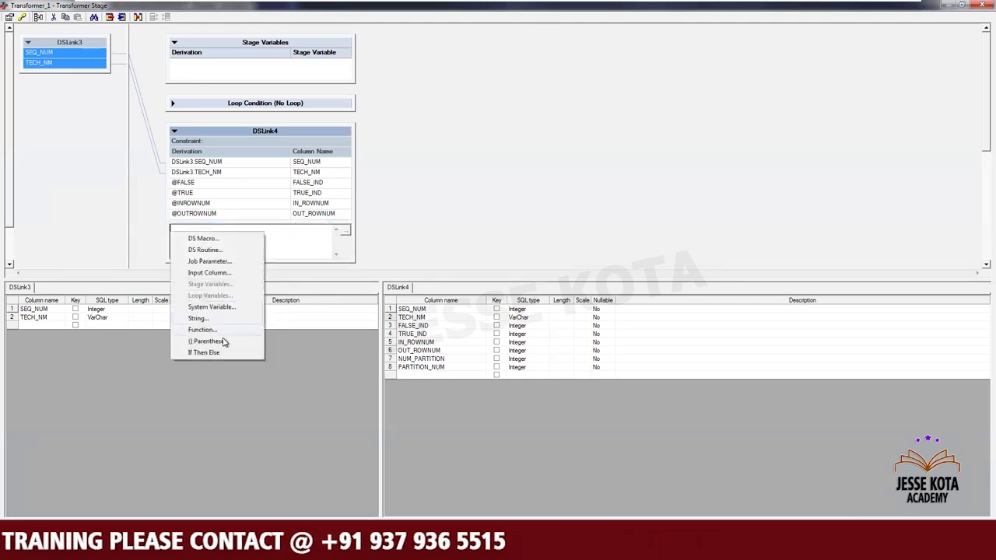
left_click(212, 307)
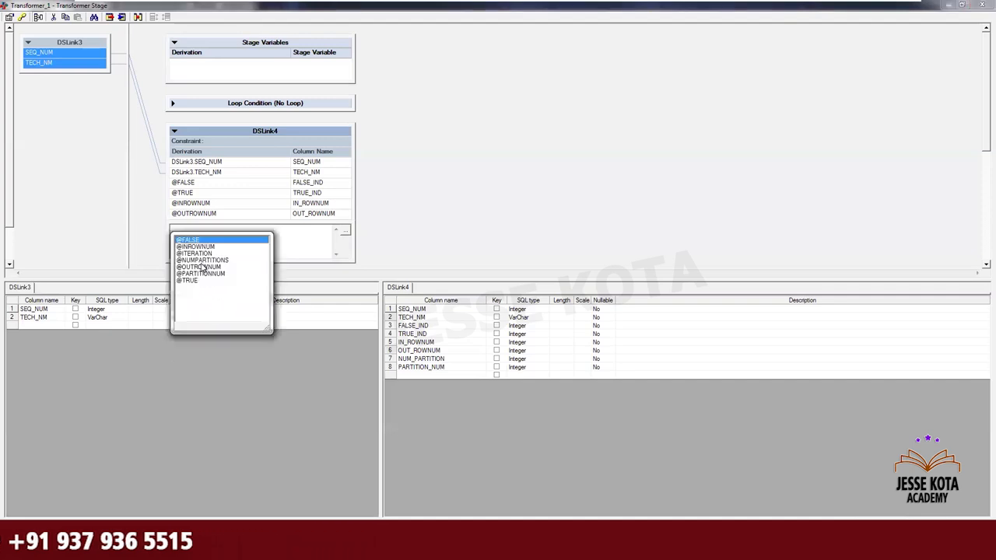
double_click(202, 260)
left_click(428, 232)
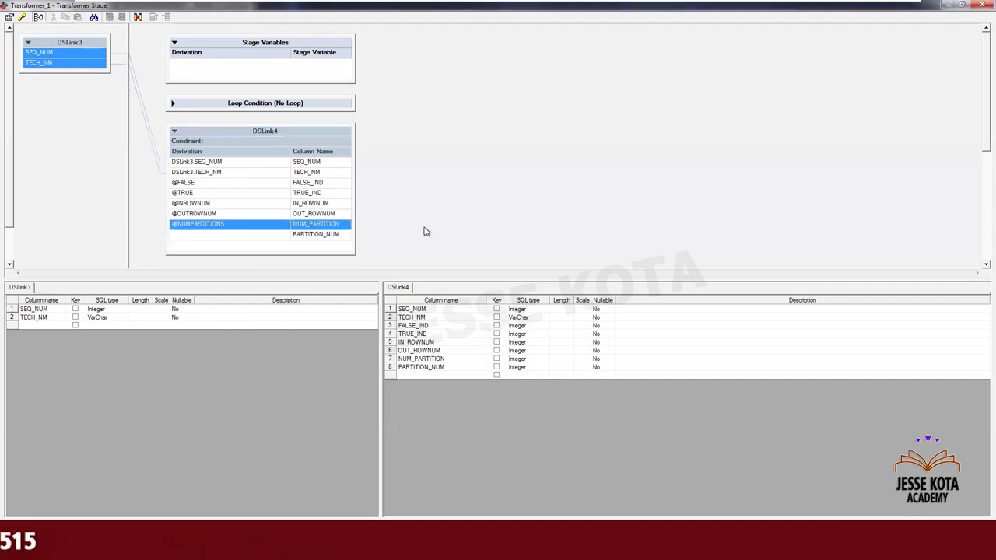
double_click(237, 235)
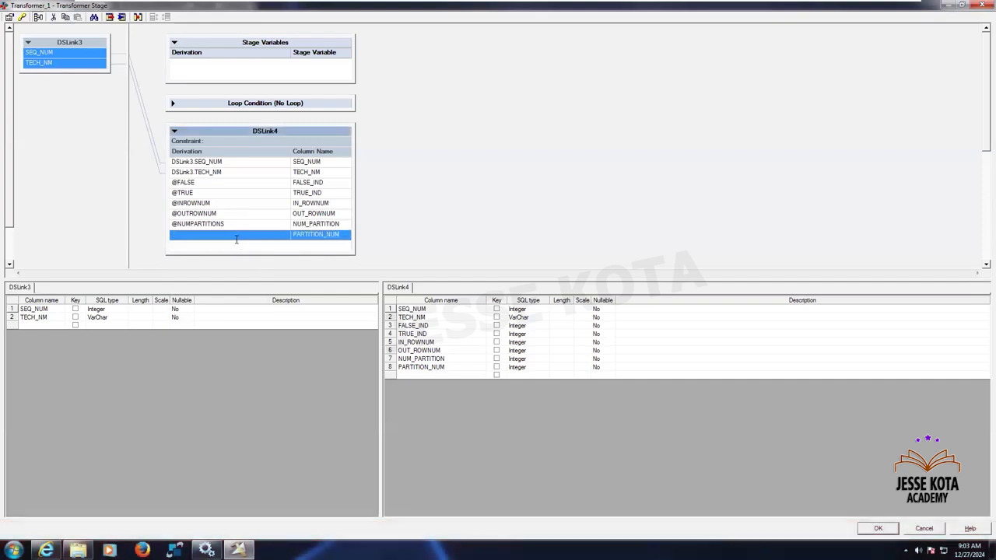
left_click(345, 236)
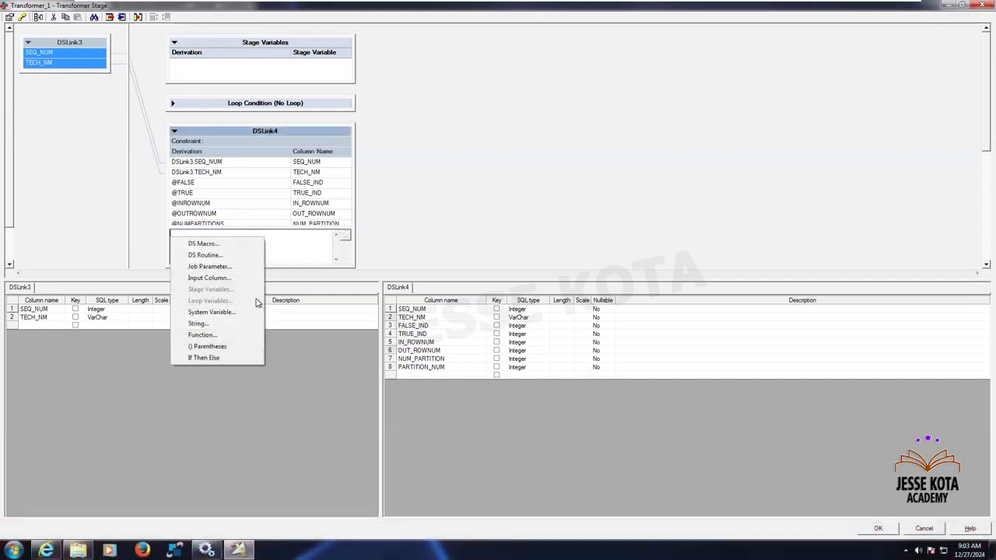
left_click(217, 315)
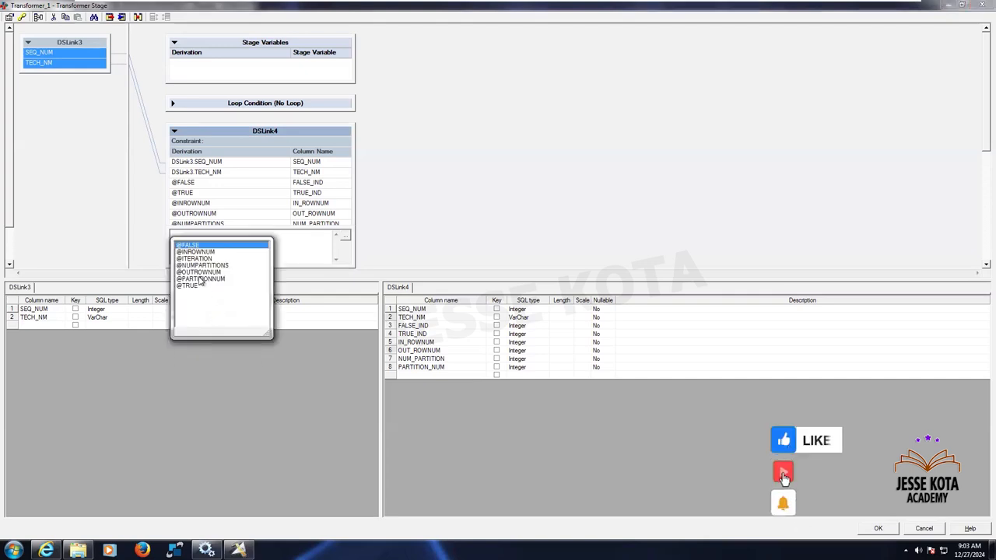
left_click(199, 279)
left_click(487, 197)
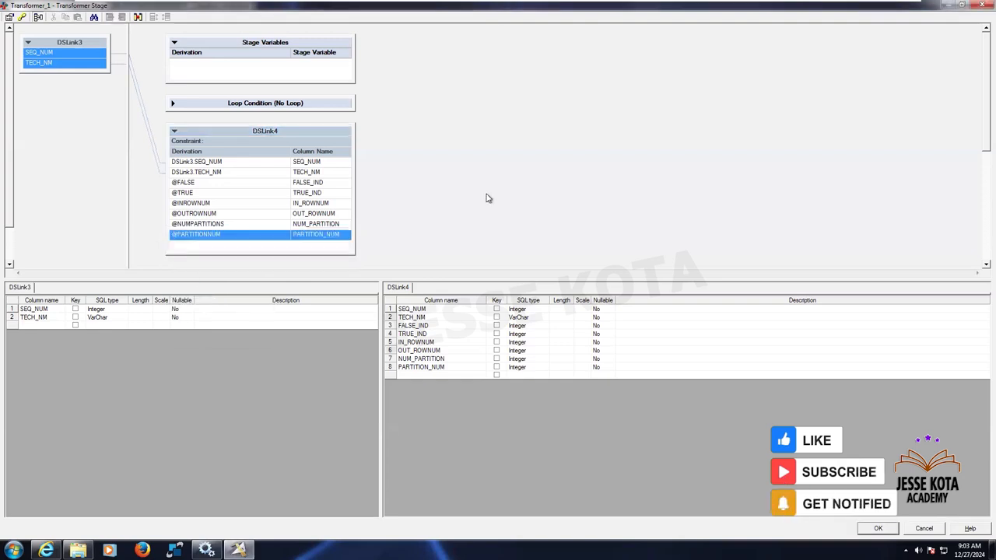
Step: Accept the Transformer settings and set the target file of Sequential_File_2 to C:\Target\SystemVariables.csv
left_click(322, 184)
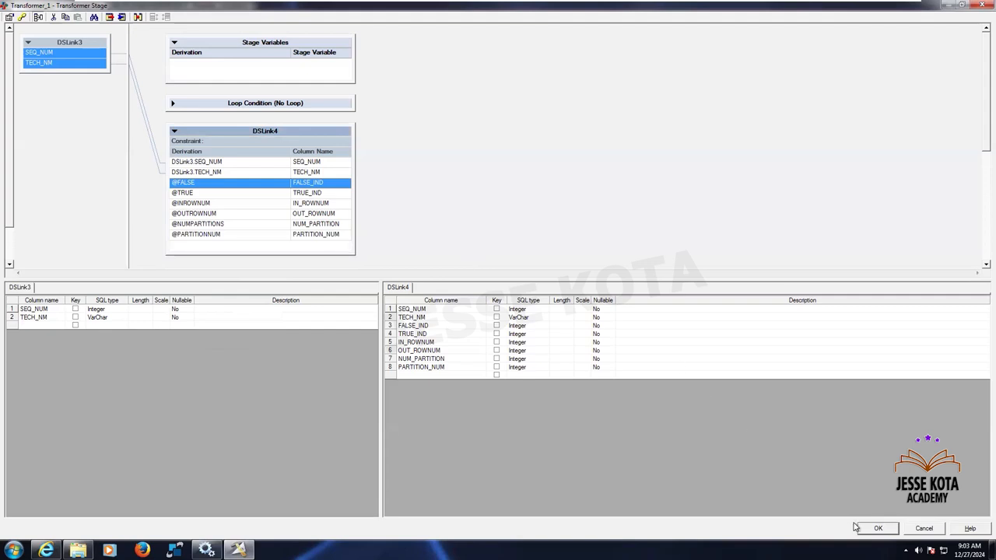
left_click(877, 528)
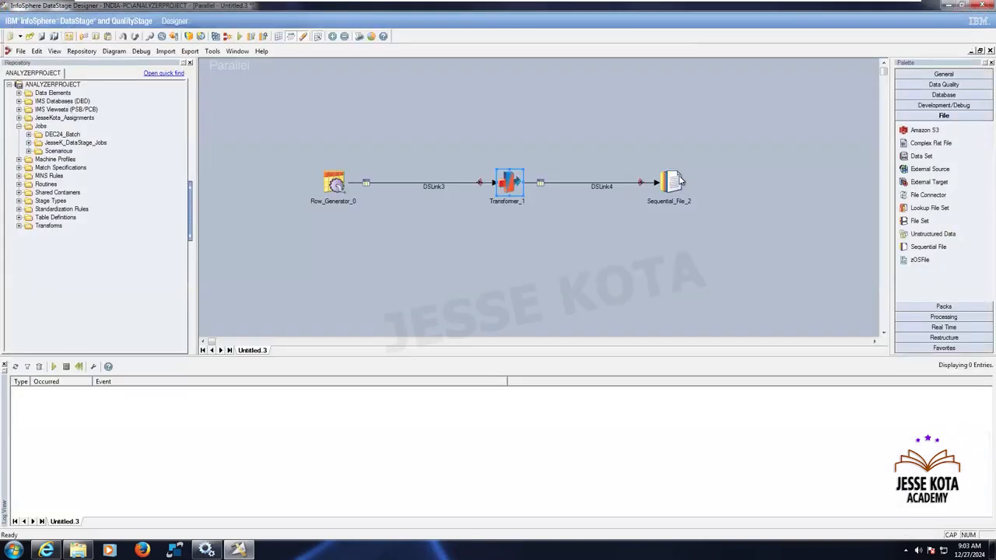
double_click(674, 182)
left_click(59, 88)
left_click(970, 92)
left_click(929, 116)
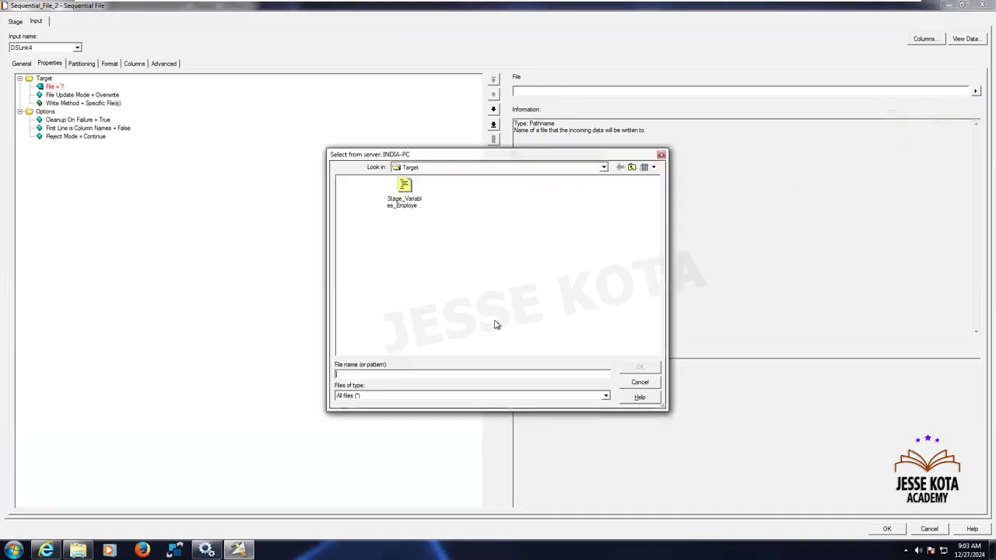
left_click(422, 373)
type("SystemVariables.csv")
left_click(641, 370)
Step: Set First Line is Column Names to True for the sequential file target
left_click(123, 128)
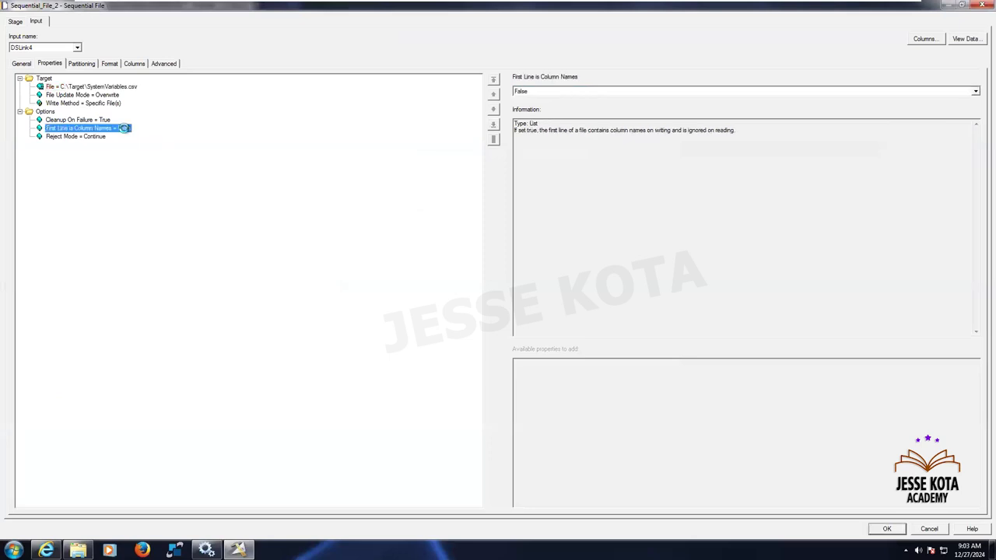
left_click(560, 89)
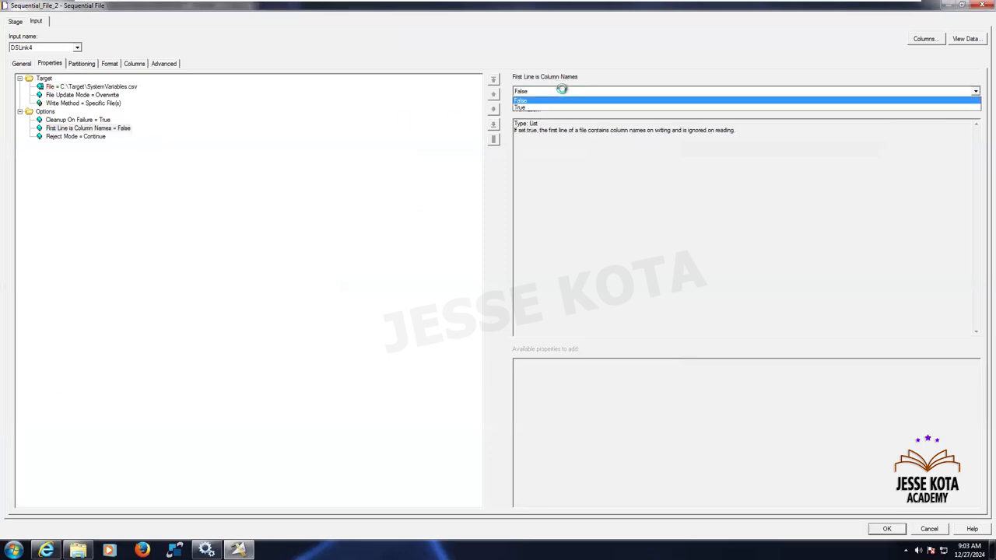
left_click(528, 107)
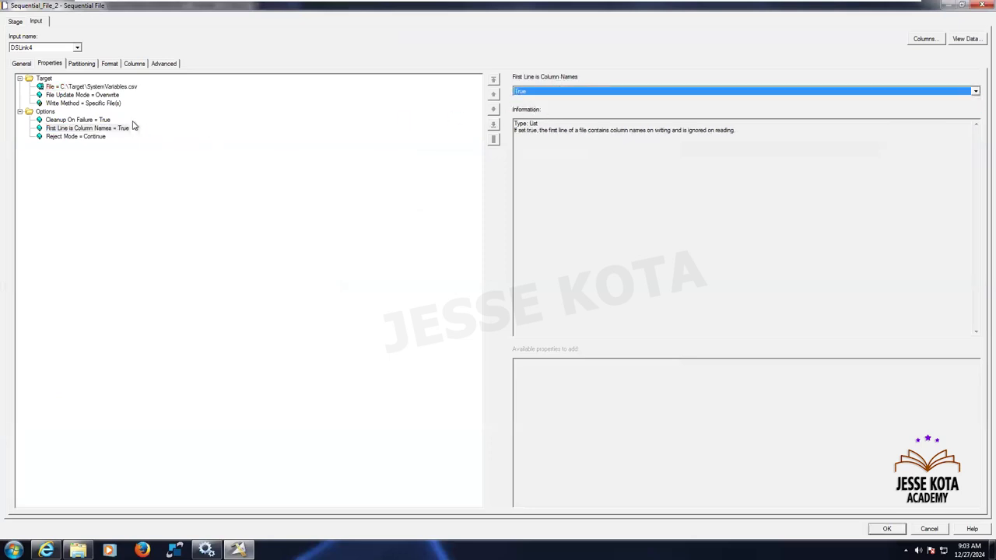
Step: Remove the Quote property from the sequential file's field defaults and add the Null field value property
left_click(80, 66)
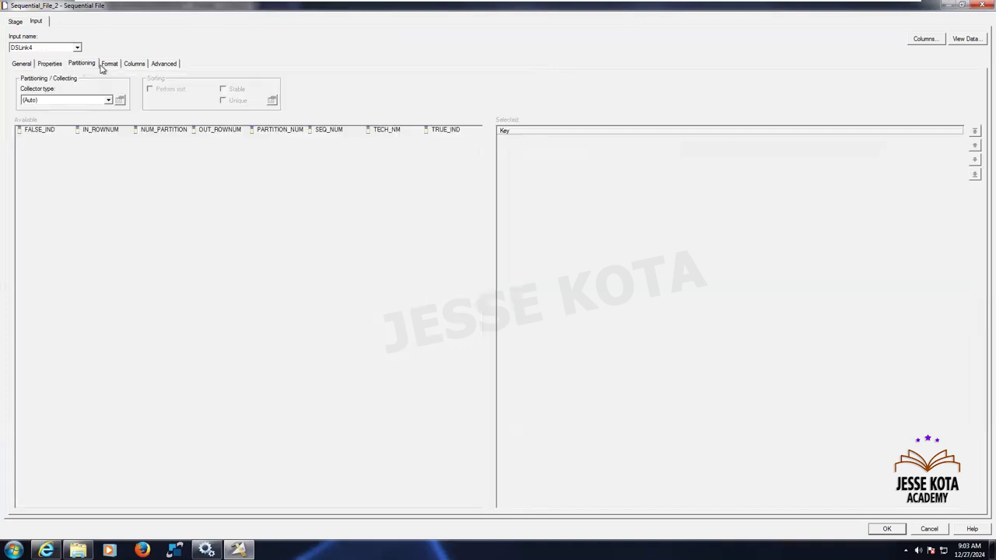
left_click(109, 66)
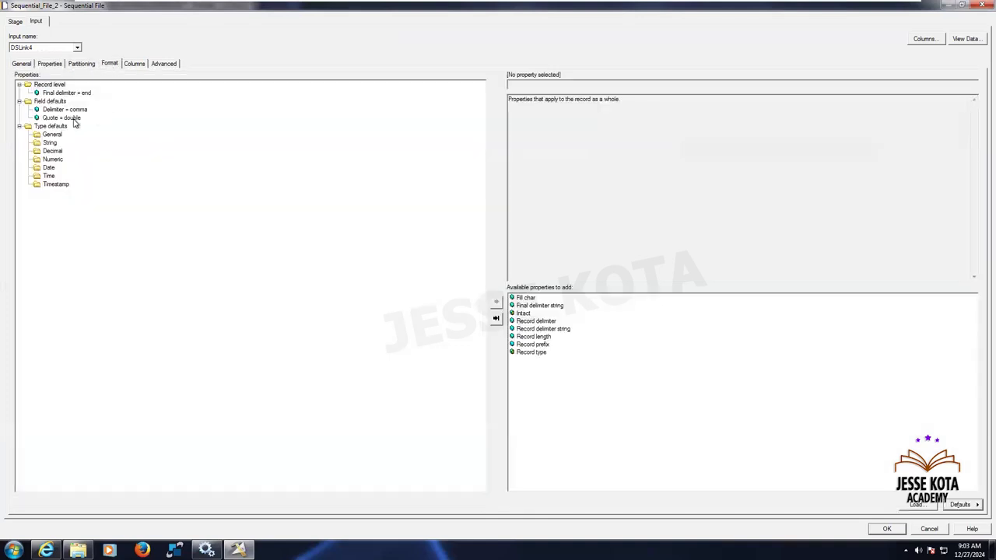
left_click(76, 120)
key("Delete")
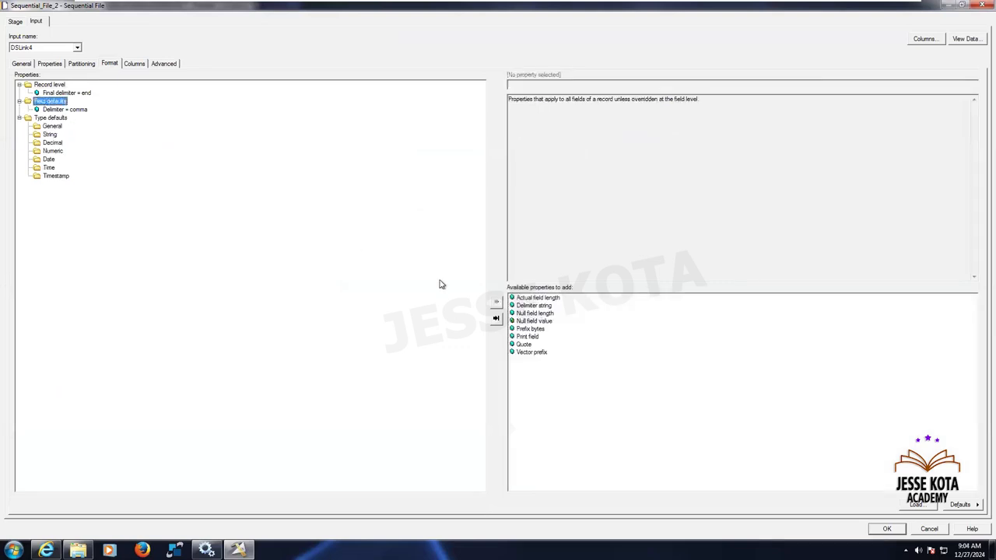
double_click(545, 321)
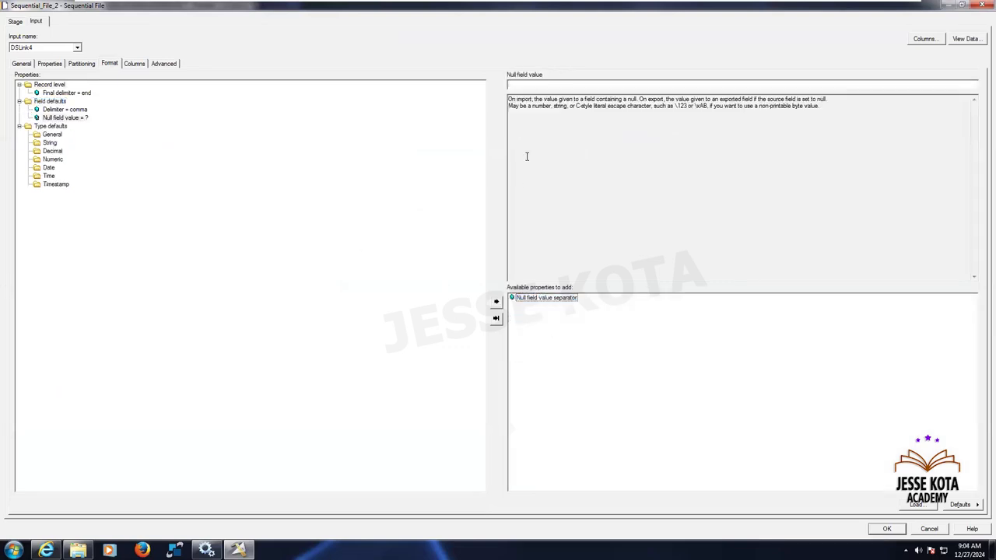
left_click(520, 85)
Step: Review the DSLink4 column definitions with full column names shown and accept the Sequential_File_2 settings
left_click(134, 64)
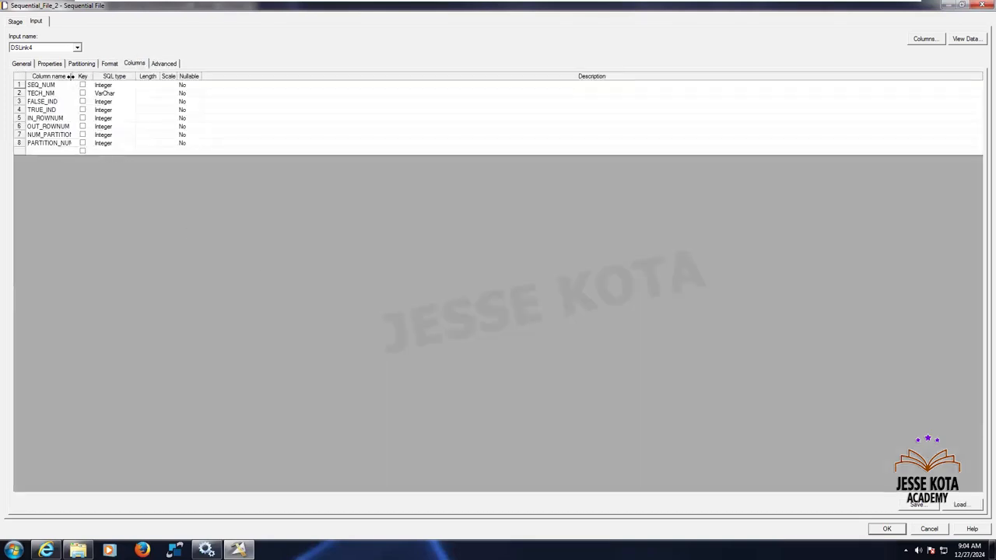
left_click_drag(123, 95, 126, 97)
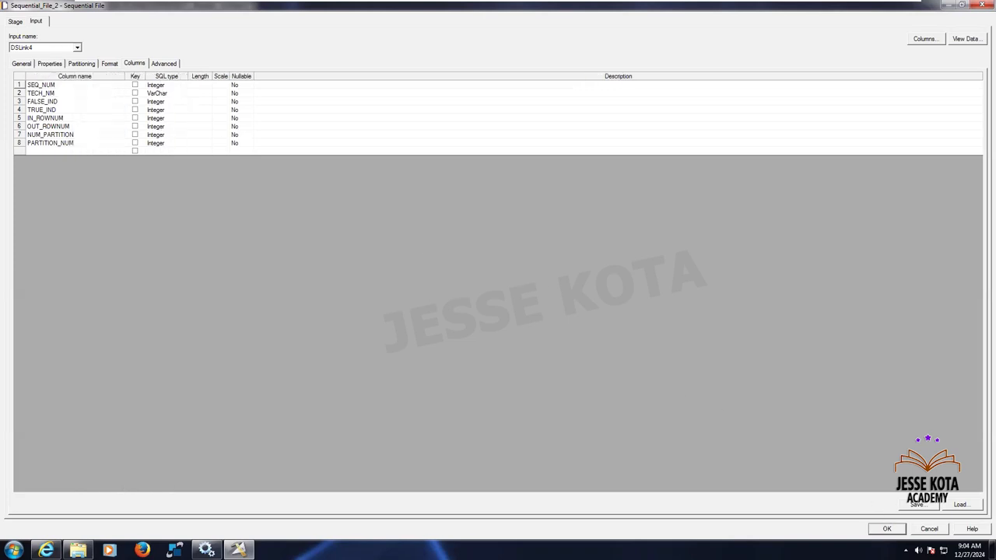
left_click(886, 529)
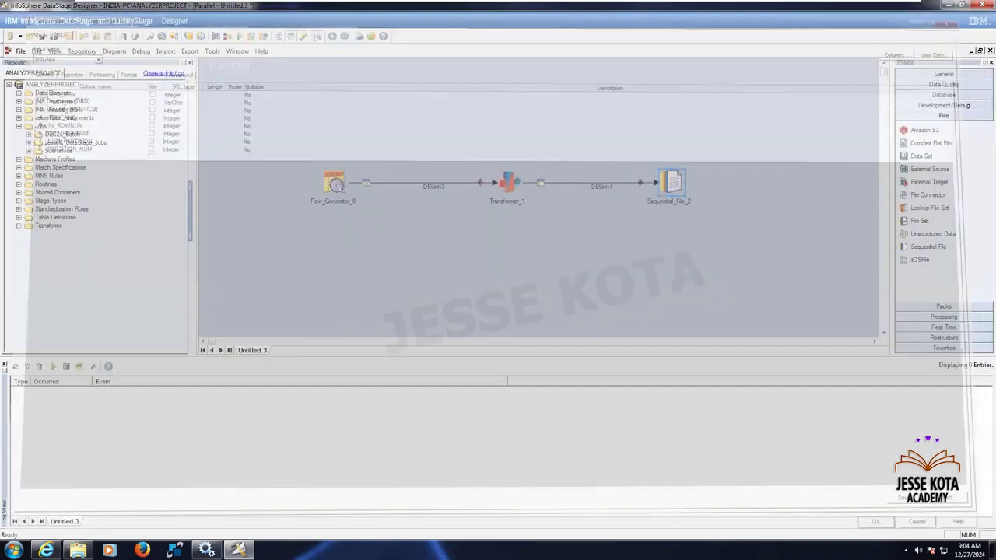
left_click(658, 298)
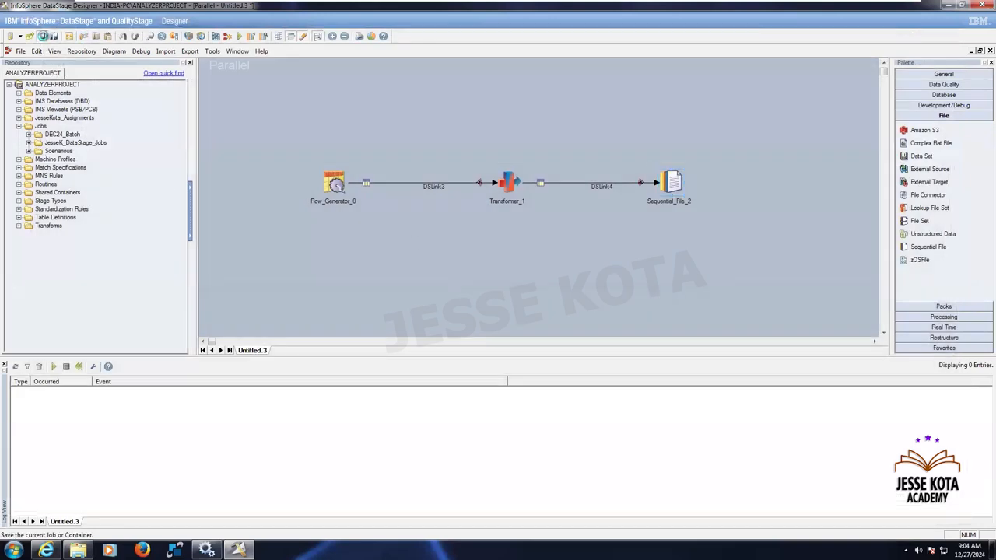
Step: Start saving the parallel job and look up the System Variables exercise in DataStage_Assignment Sheet before returning to DataStage Designer
left_click(43, 35)
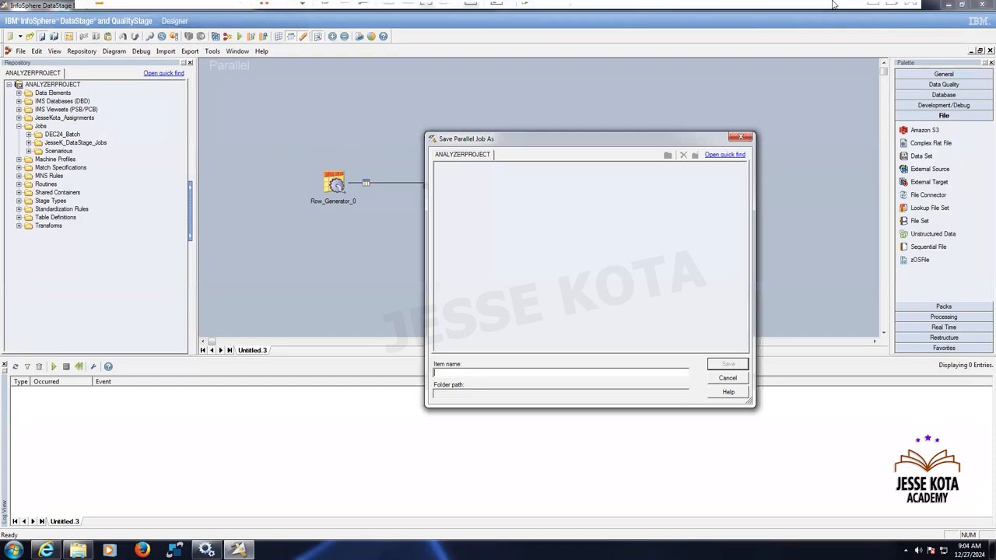
mouse_move(835, 6)
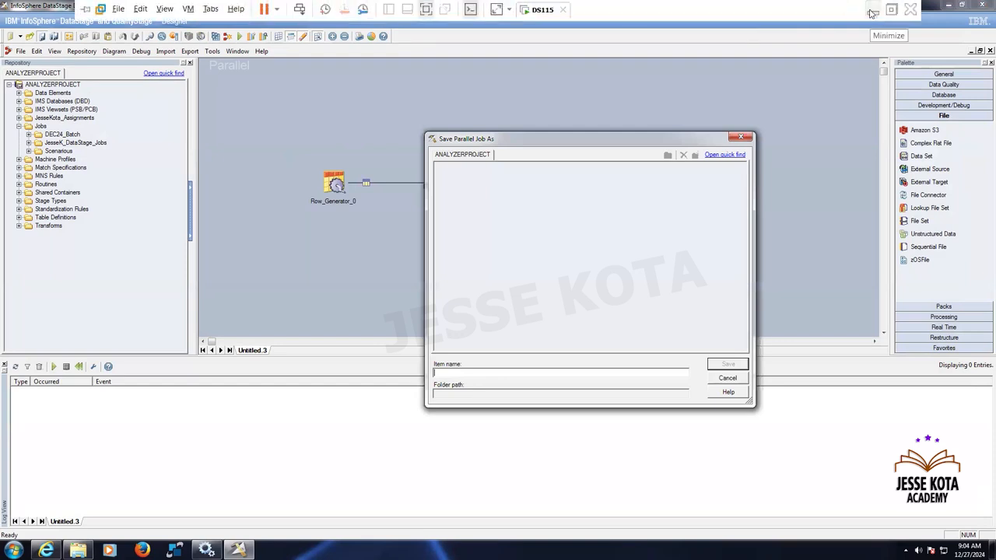
left_click(872, 11)
key("ctrl+Tab")
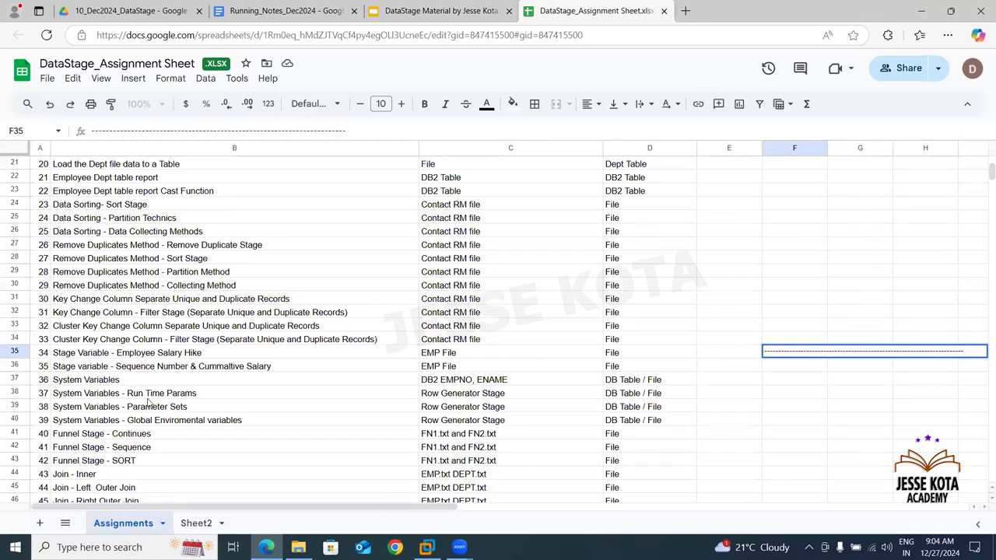
left_click(172, 384)
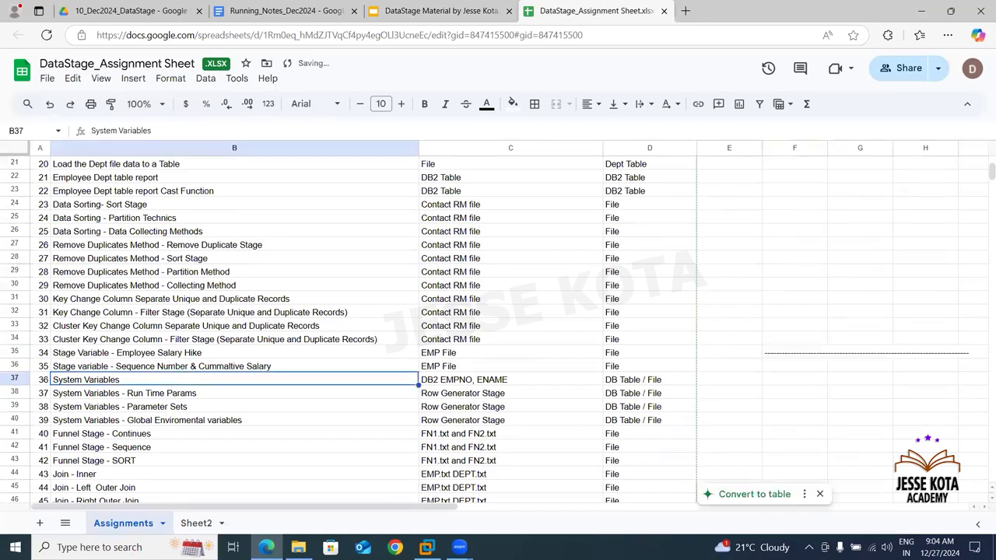
left_click(427, 547)
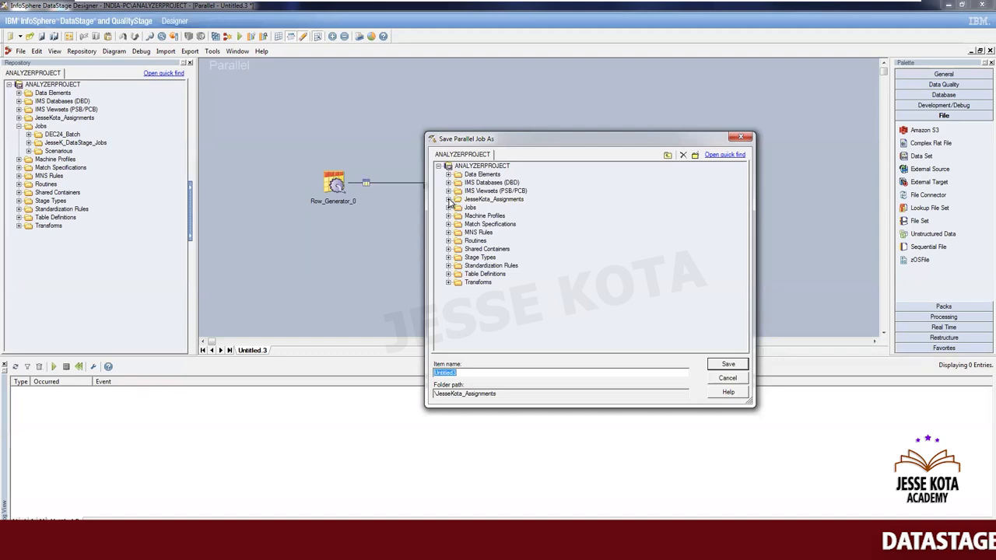
Step: Save the parallel job as Exe35_Job_SystemVariables_Expample in the JesseKota_Assignments folder
left_click(449, 200)
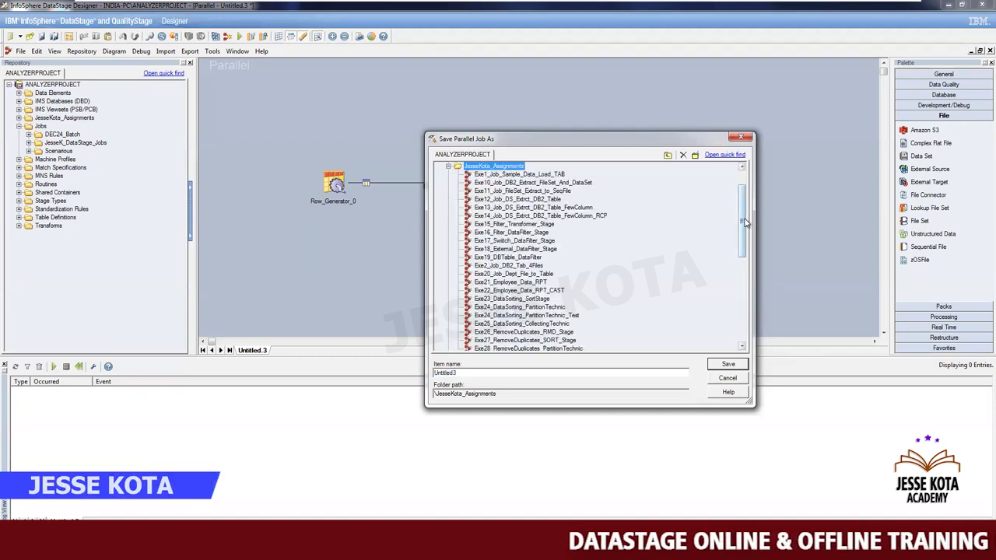
left_click_drag(742, 227, 745, 272)
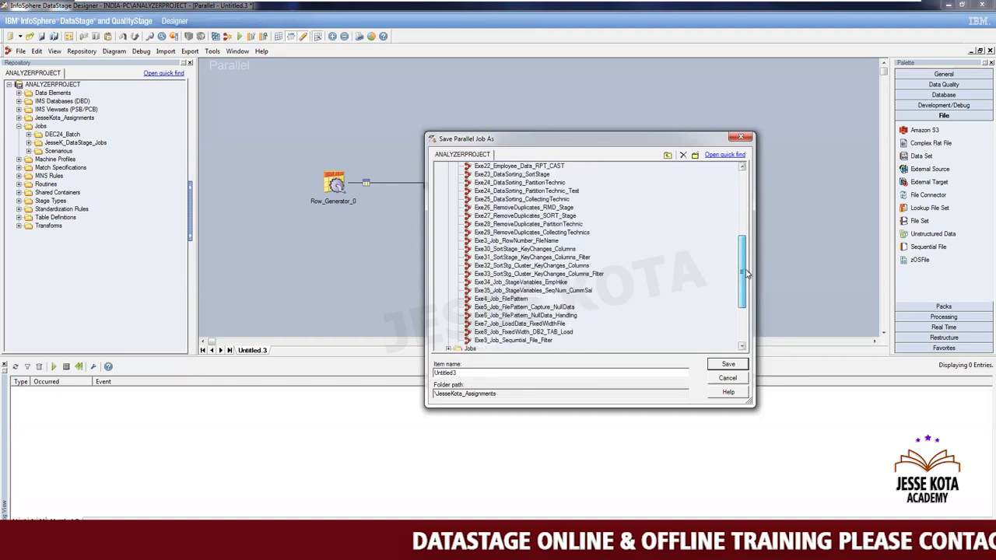
left_click(596, 290)
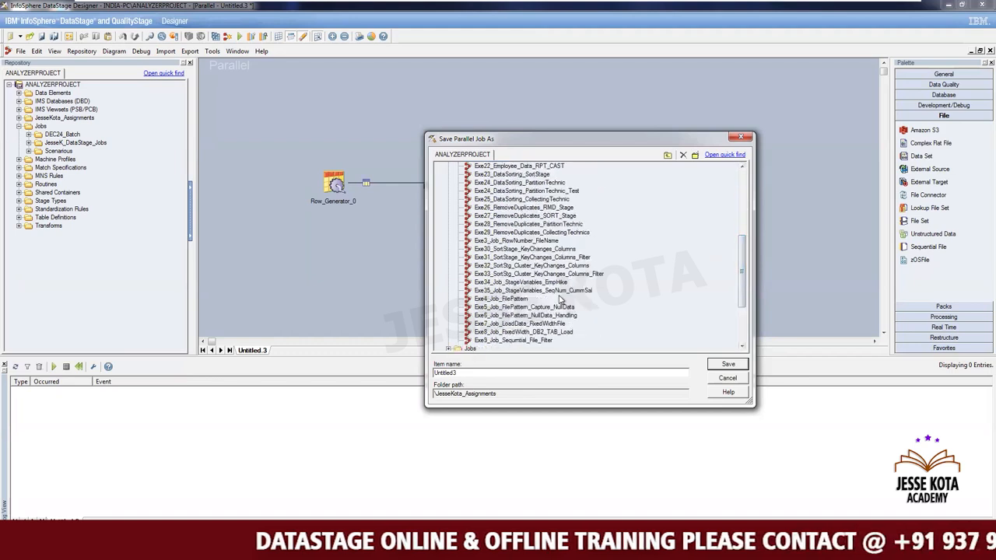
left_click_drag(464, 372, 681, 369)
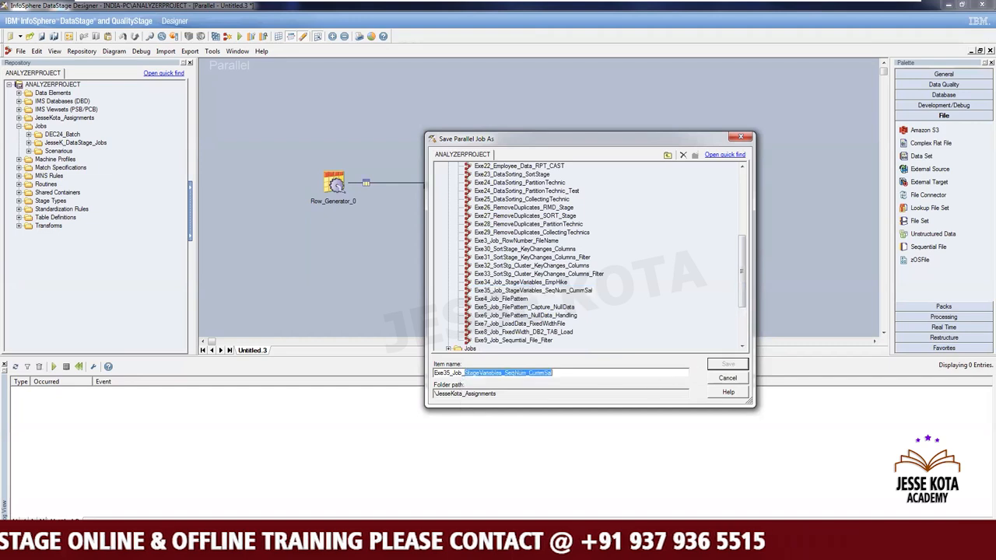
type("System-")
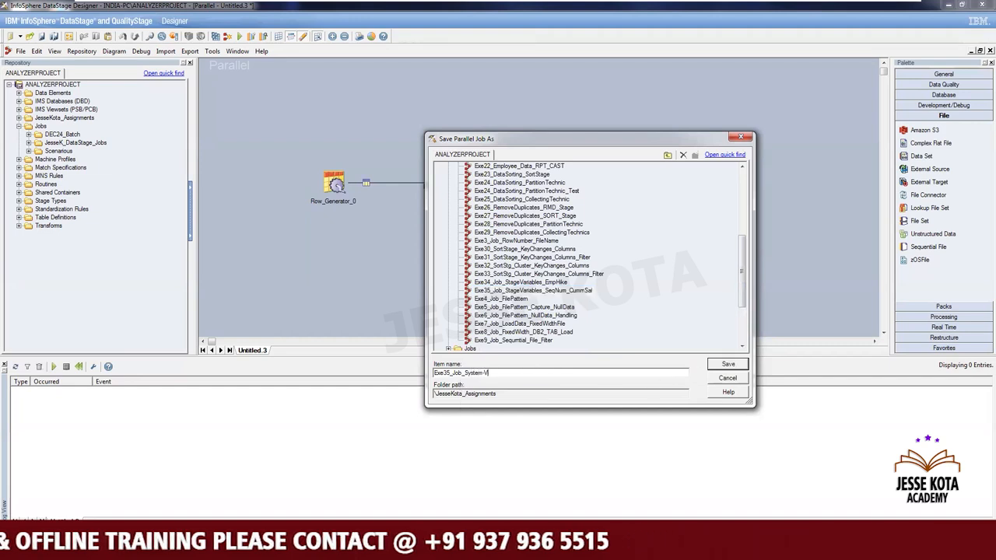
type("Va")
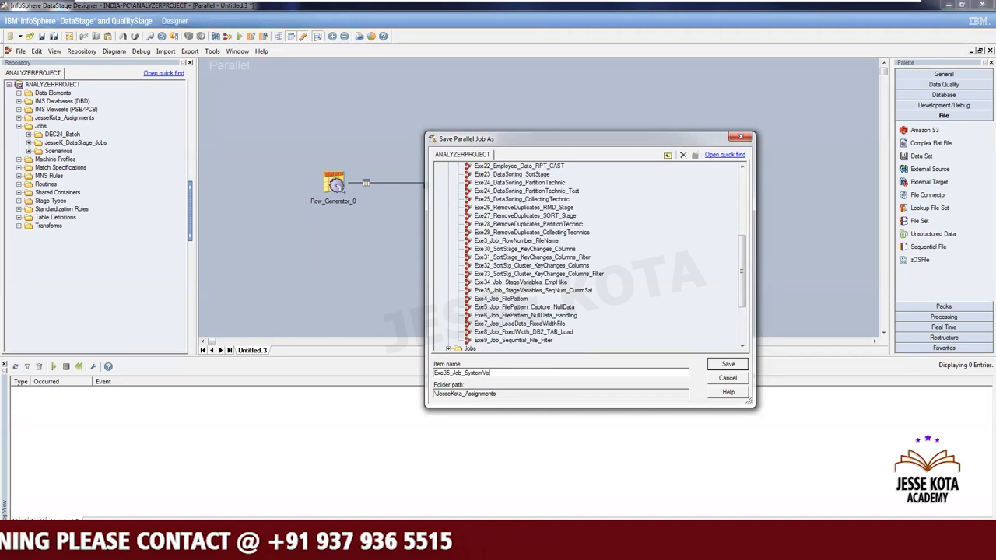
type("riables")
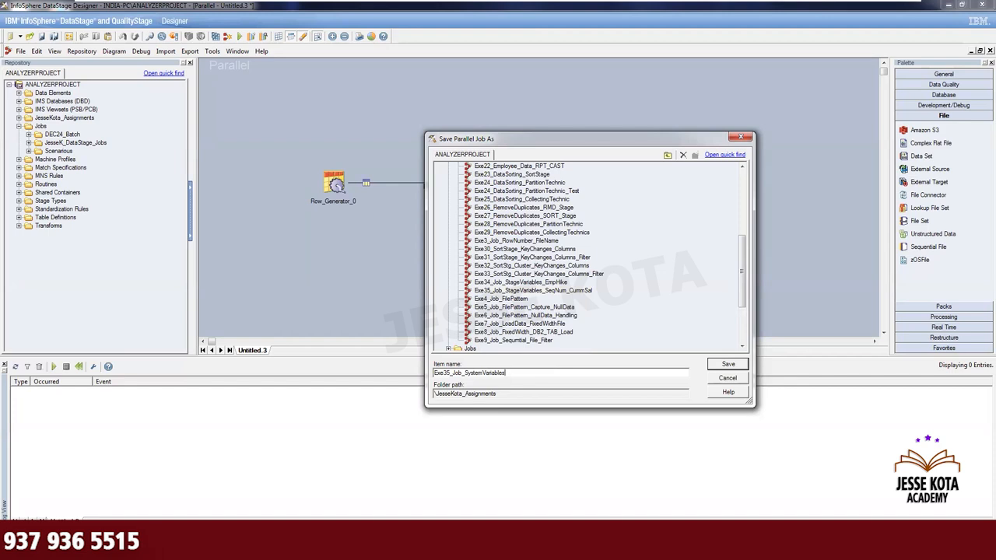
type("_Exp")
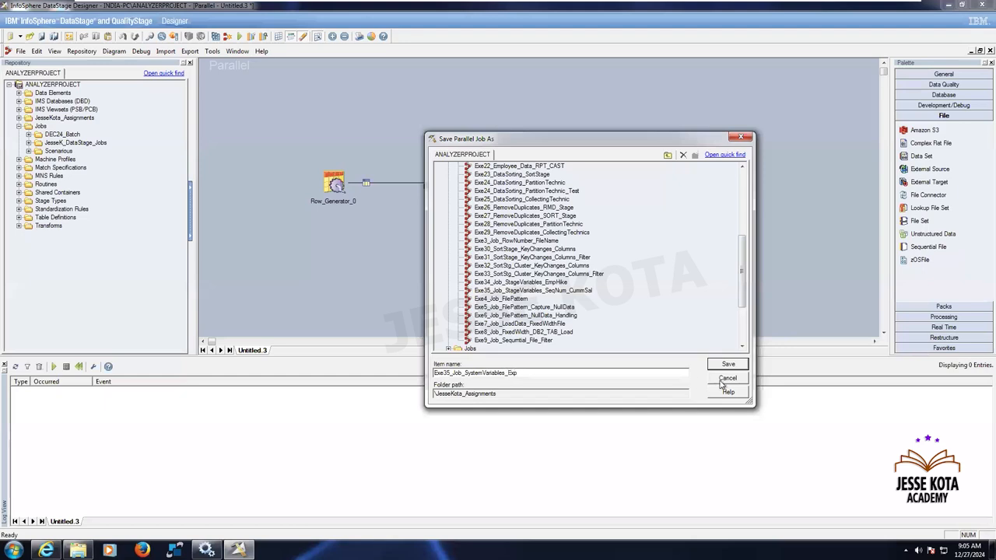
key("BackSpace")
type("ample")
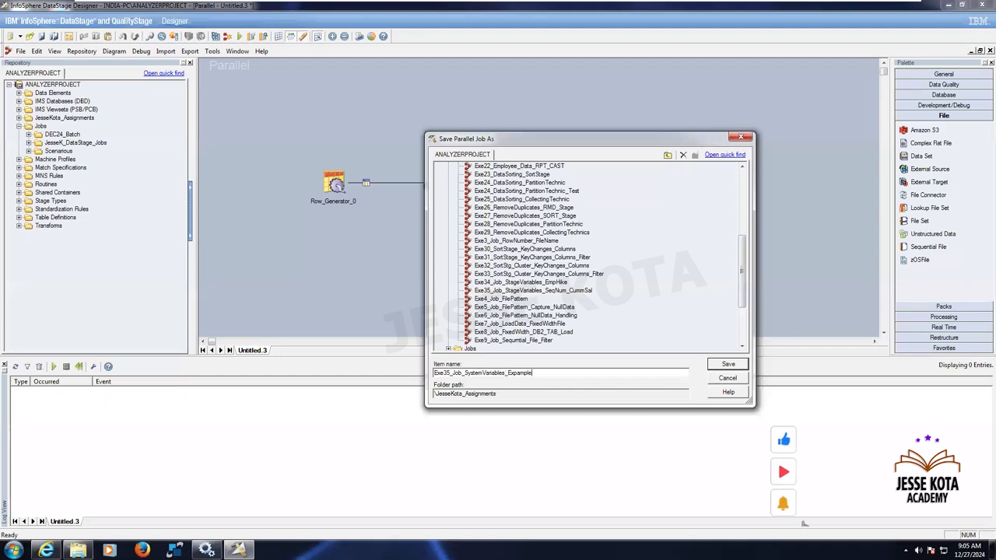
left_click(727, 368)
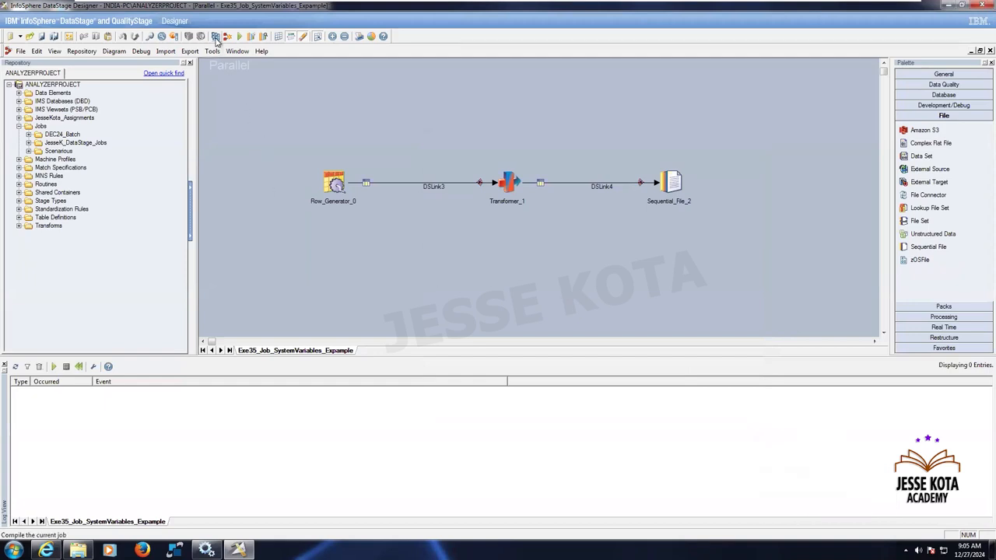
Step: Compile the system variables job and run it with no limit on warnings
left_click(240, 36)
left_click(544, 302)
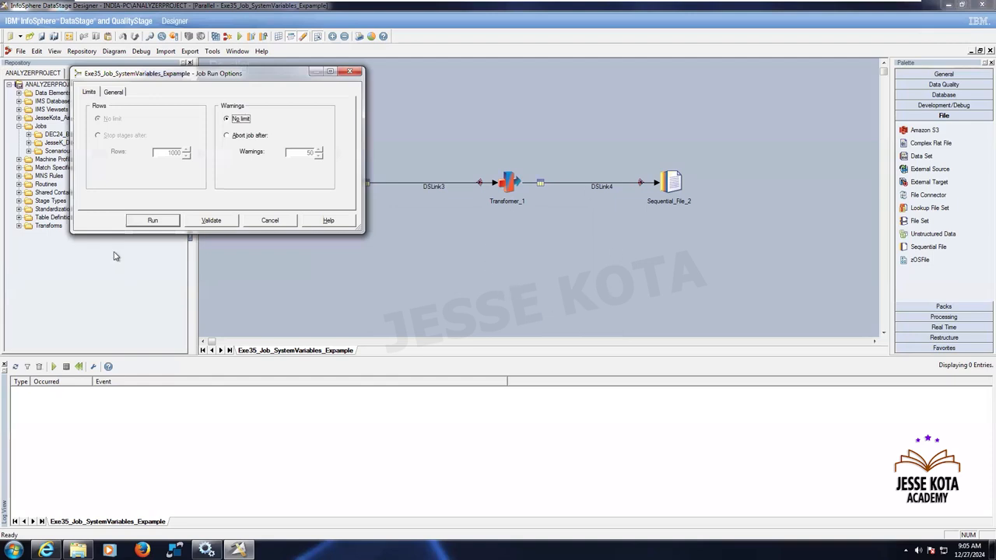
left_click(156, 221)
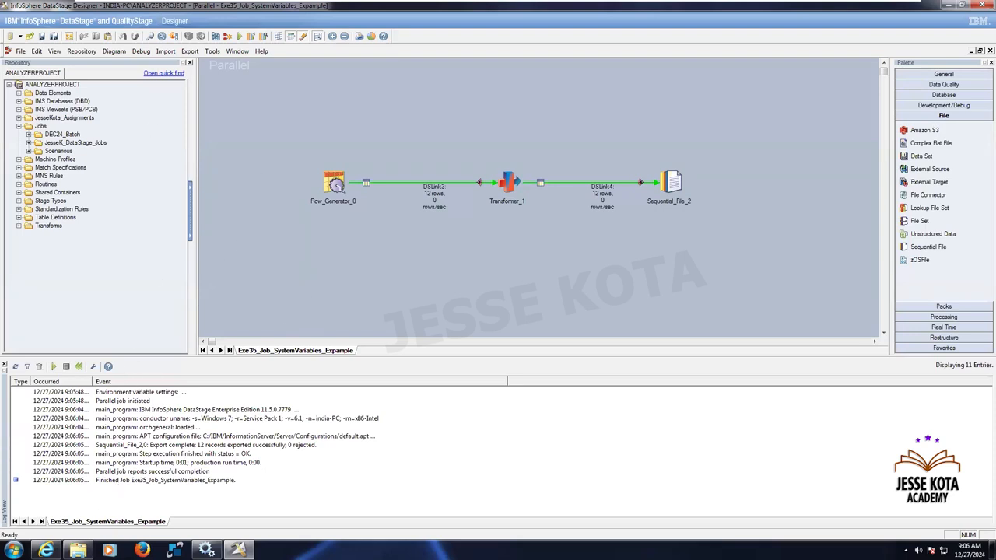
Step: Open the SystemVariables CSV file from the C:\Target folder in Excel and examine the generated system-variable columns
left_click(78, 550)
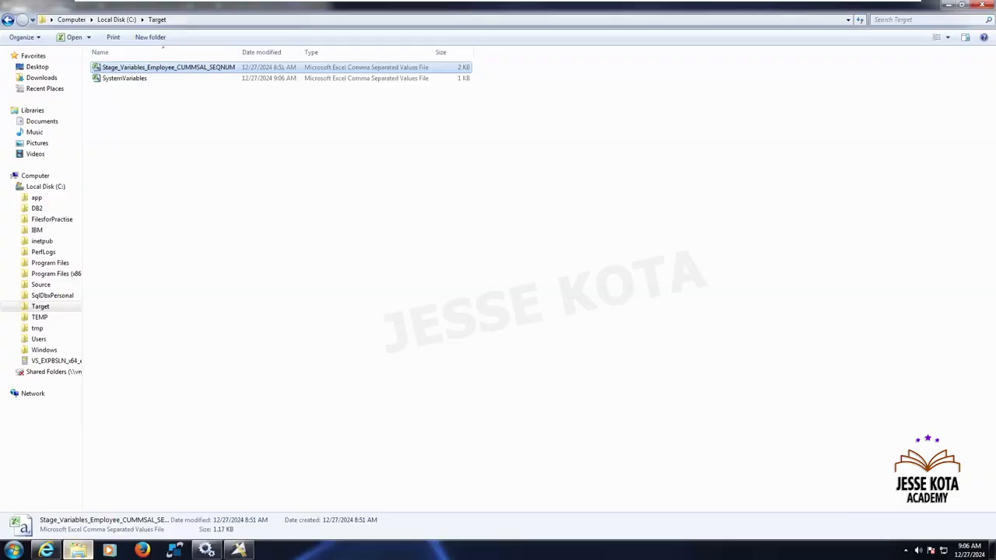
double_click(125, 79)
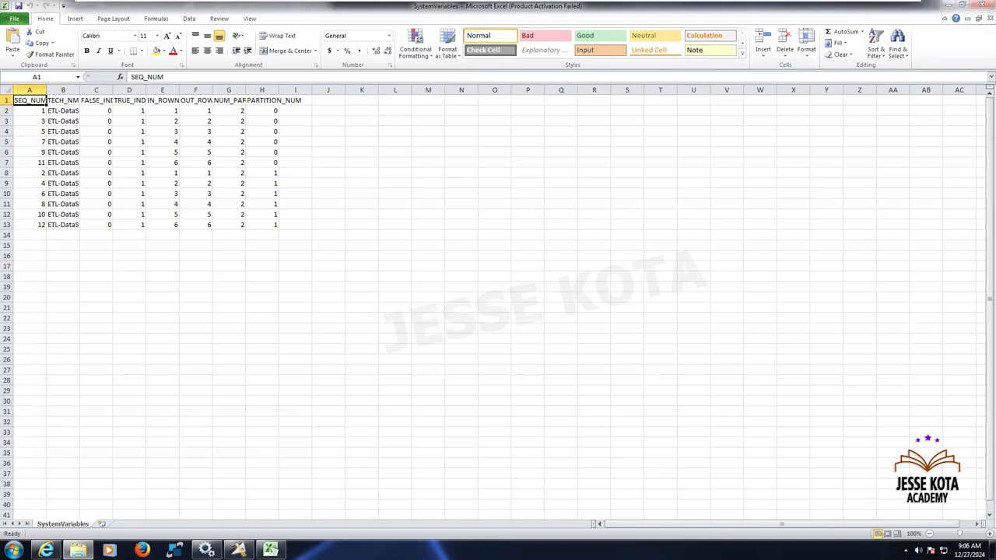
left_click(989, 534)
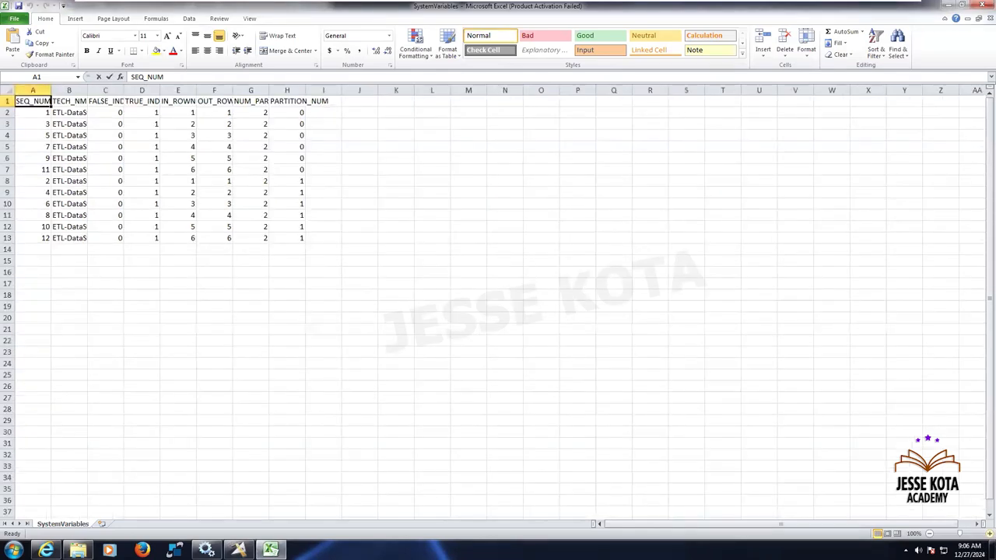
type("----------------------------")
key("Escape")
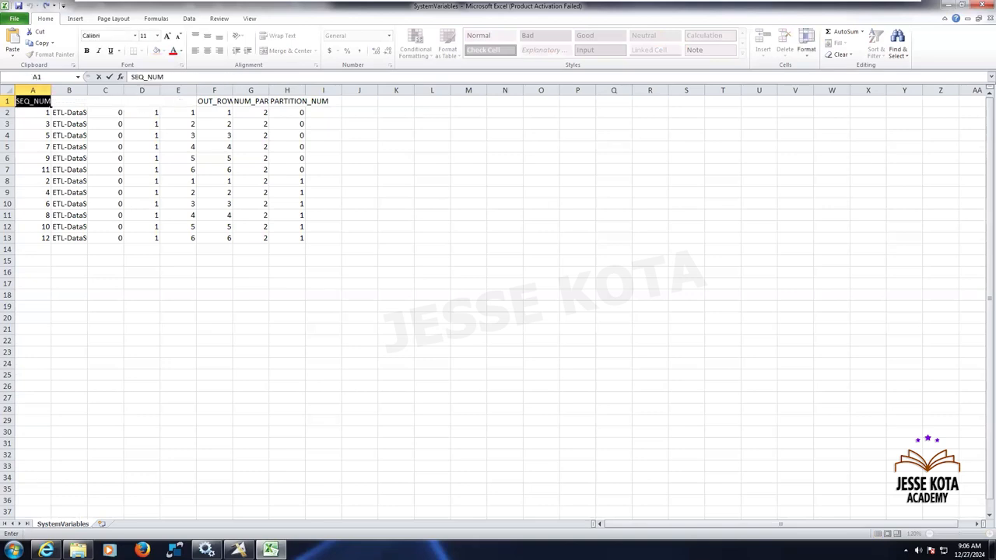
Step: Enlarge the SystemVariables sheet and fit all column widths to their contents so the full headers can be read
left_click(699, 455)
left_click(603, 373)
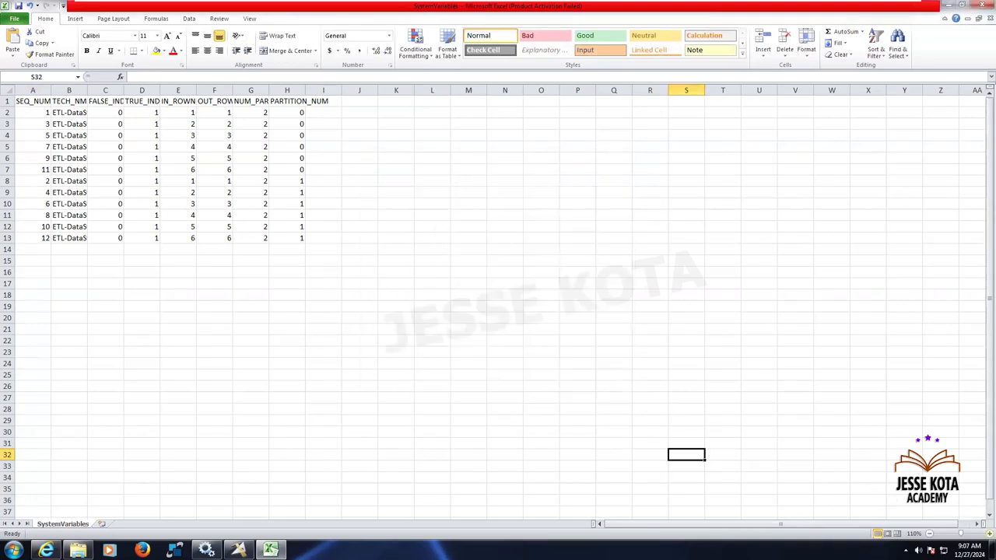
scroll(970, 336, "up", 6)
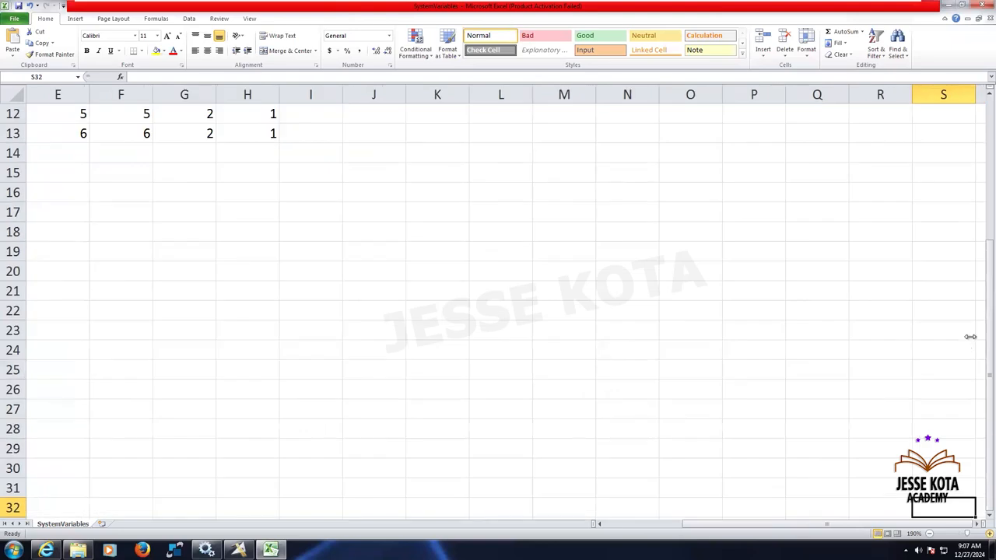
scroll(966, 118, "up", 4)
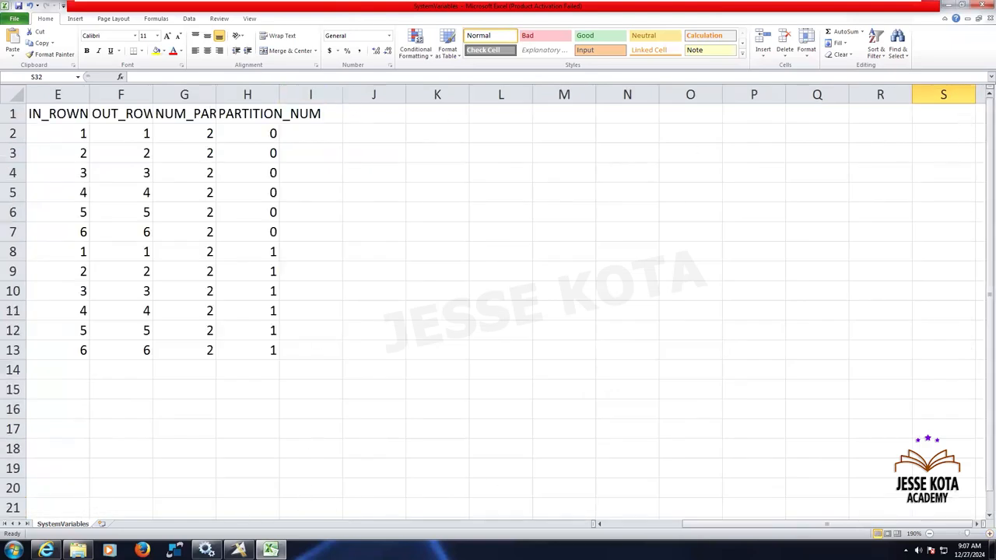
scroll(505, 302, "left", 4)
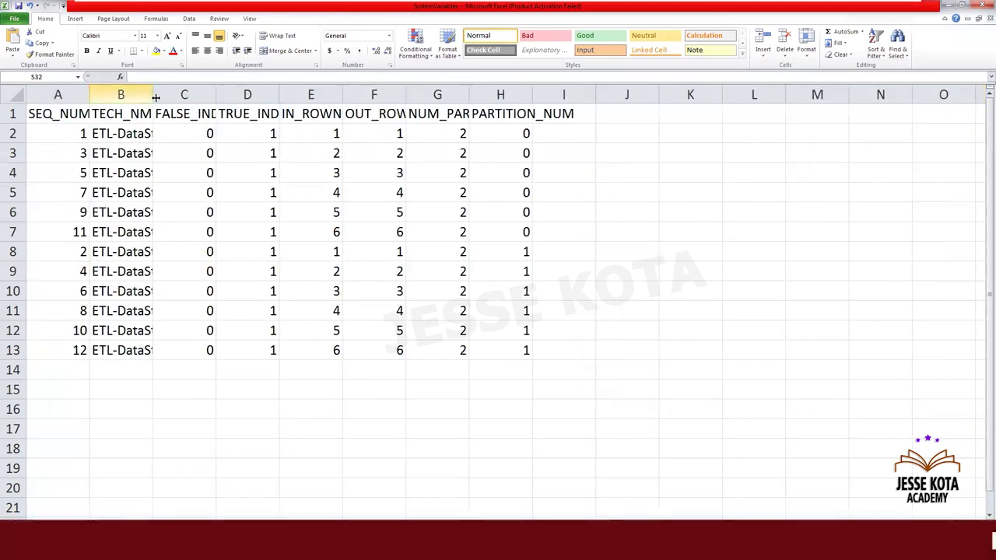
key("ctrl+a")
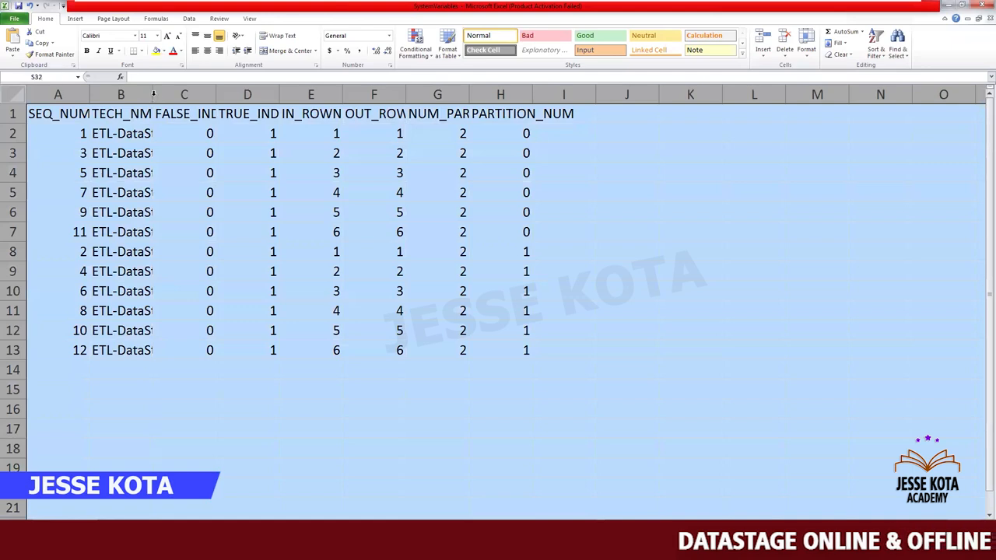
double_click(154, 95)
left_click(166, 249)
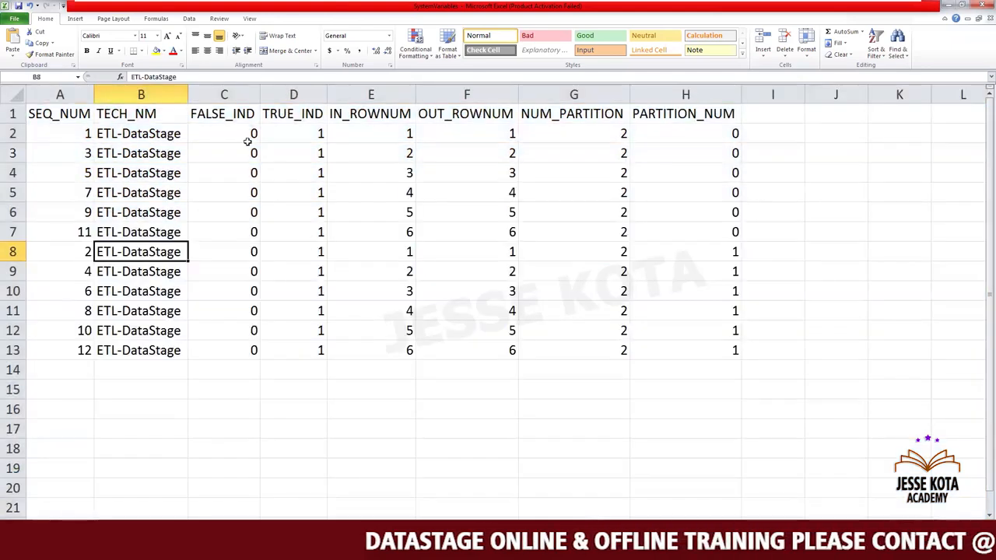
Step: Examine the FALSE_IND, TRUE_IND, IN_ROWNUM, OUT_ROWNUM, NUM_PARTITION and PARTITION_NUM columns of the job output
left_click(237, 114)
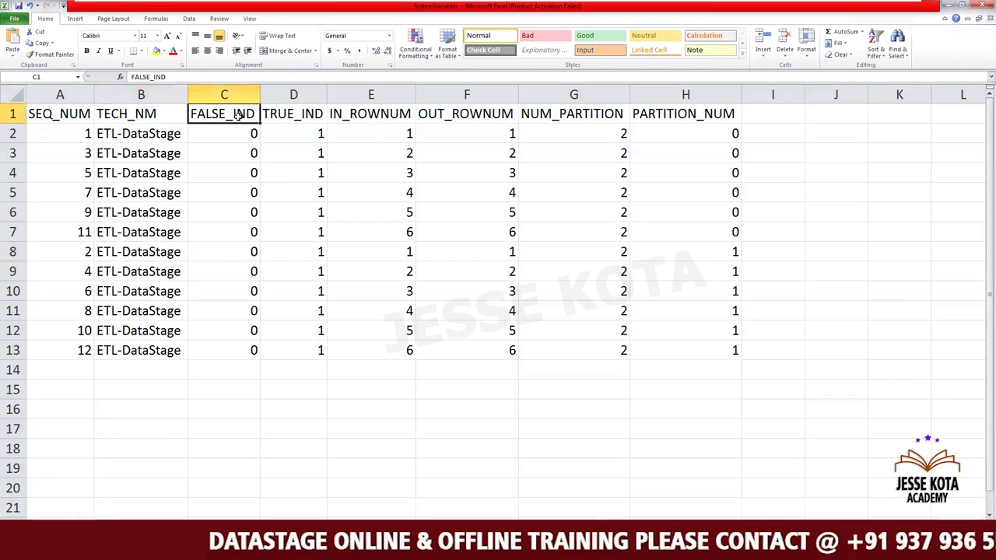
left_click(297, 117)
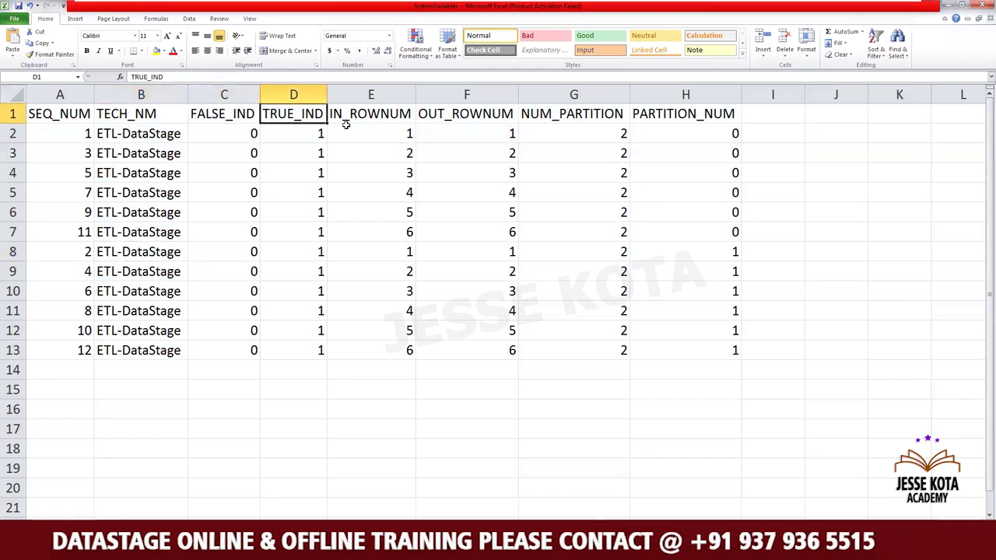
left_click(372, 114)
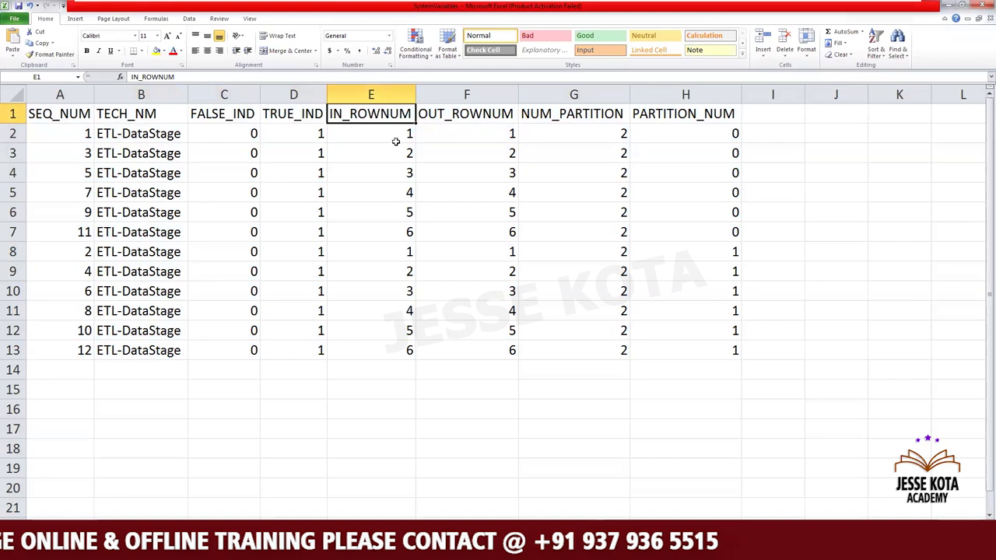
left_click(501, 117)
left_click(551, 111)
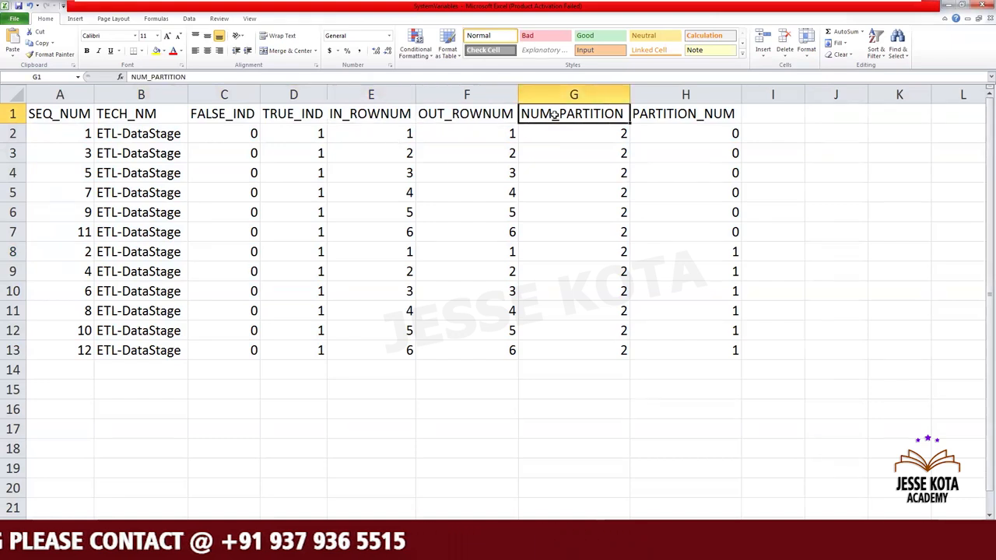
left_click(592, 291)
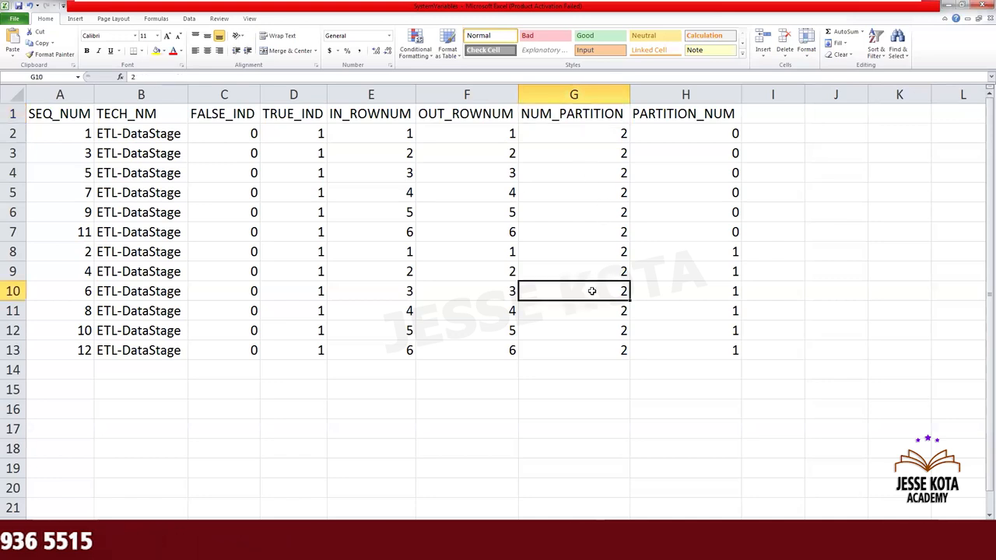
left_click(682, 113)
Step: Compare the SEQ_NUM values with their PARTITION_NUM values to see how the rows are distributed across partitions
left_click(154, 134)
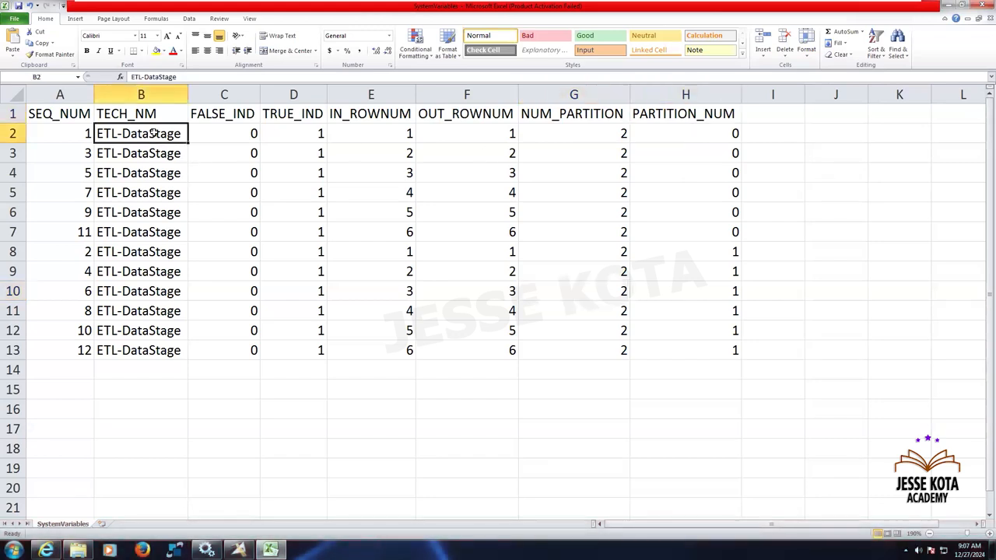
left_click(84, 134)
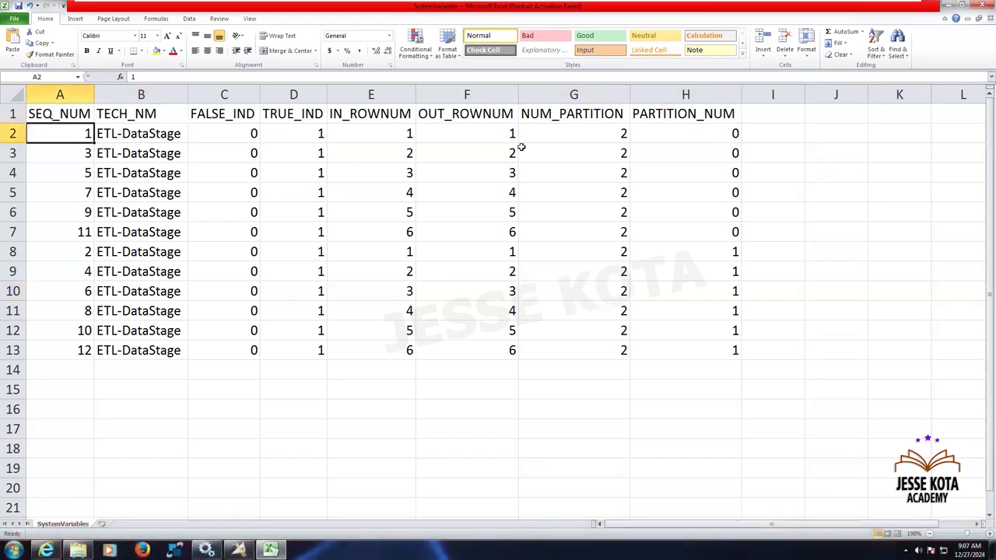
left_click(724, 132)
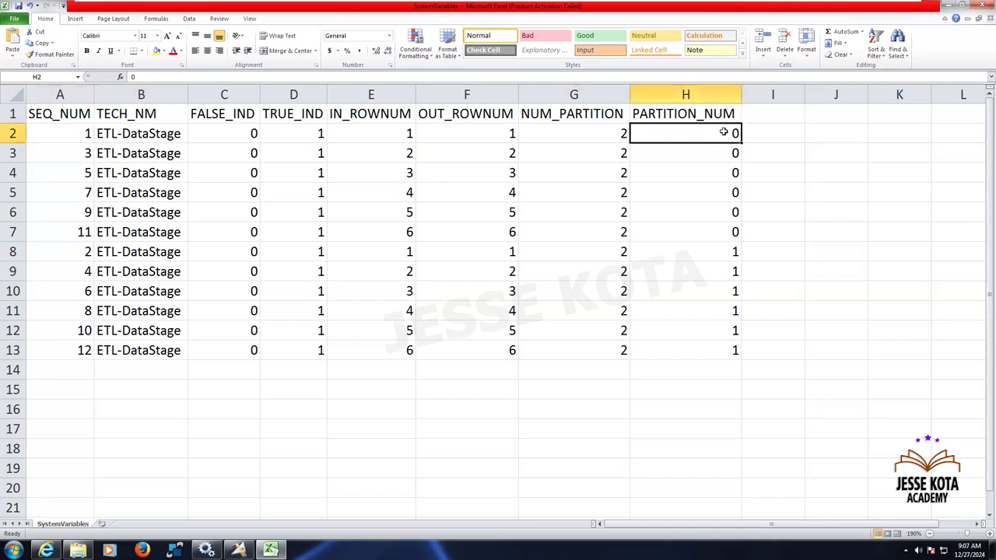
left_click(69, 253)
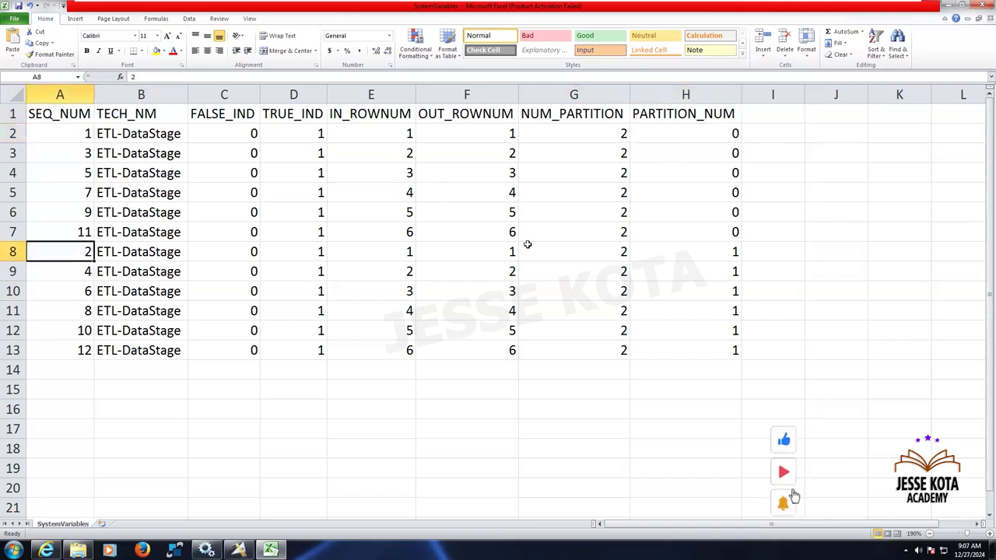
left_click(714, 249)
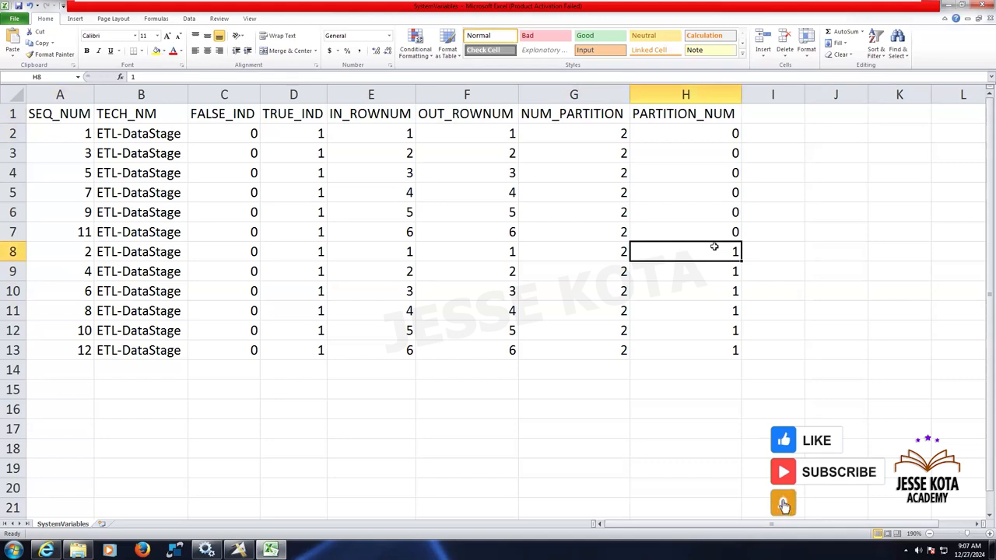
left_click(715, 151)
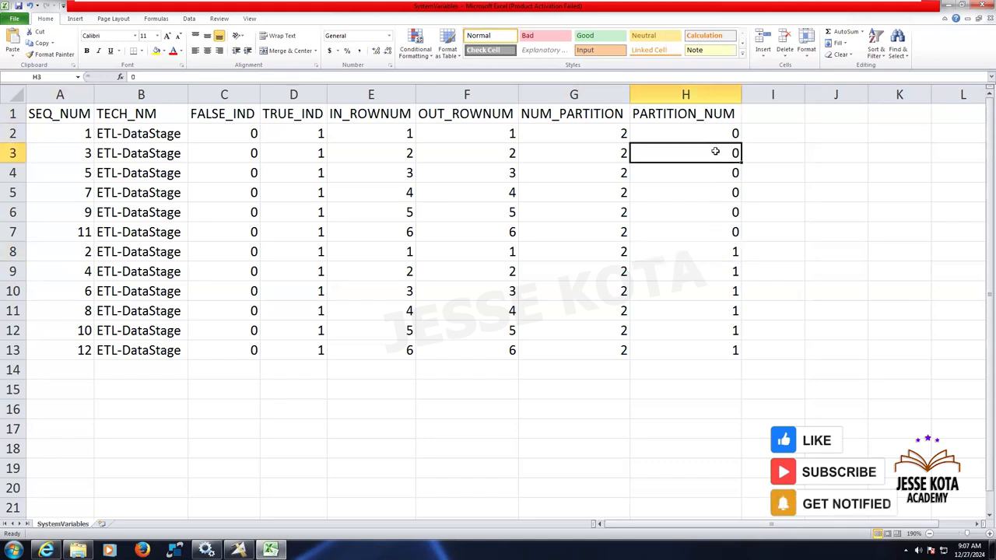
left_click(725, 273)
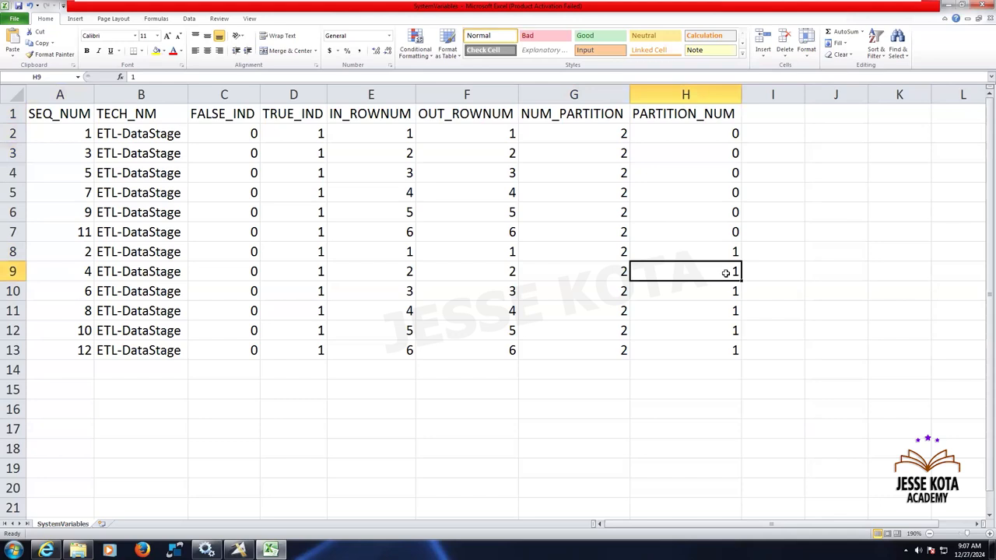
left_click(647, 393)
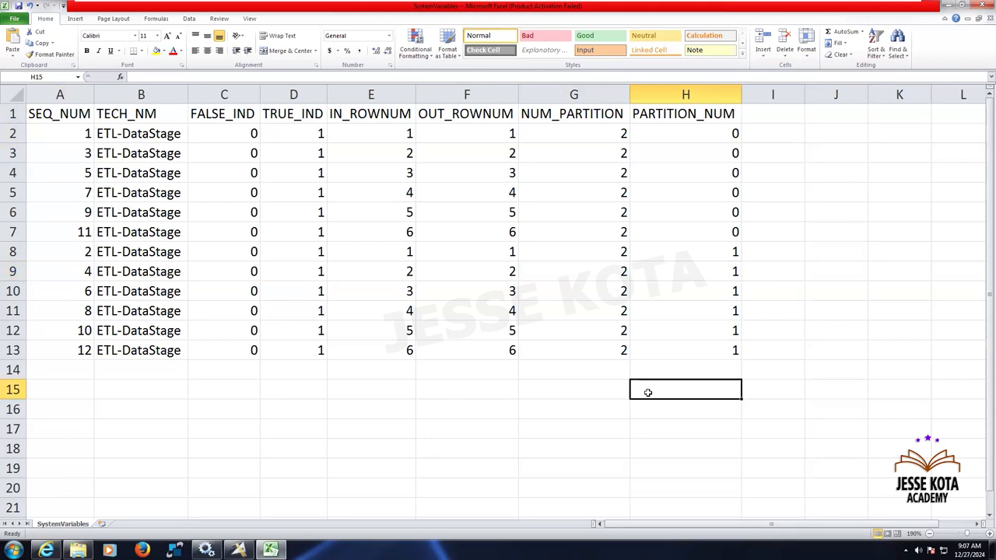
Step: Close SystemVariables.csv without saving and permanently delete both CSV files from the C:\Target folder
left_click(965, 6)
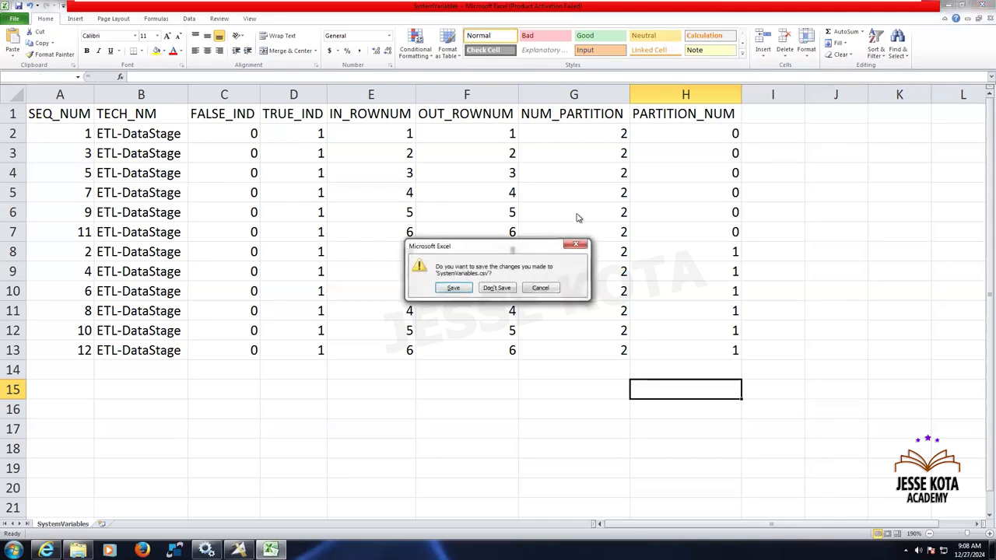
left_click(498, 288)
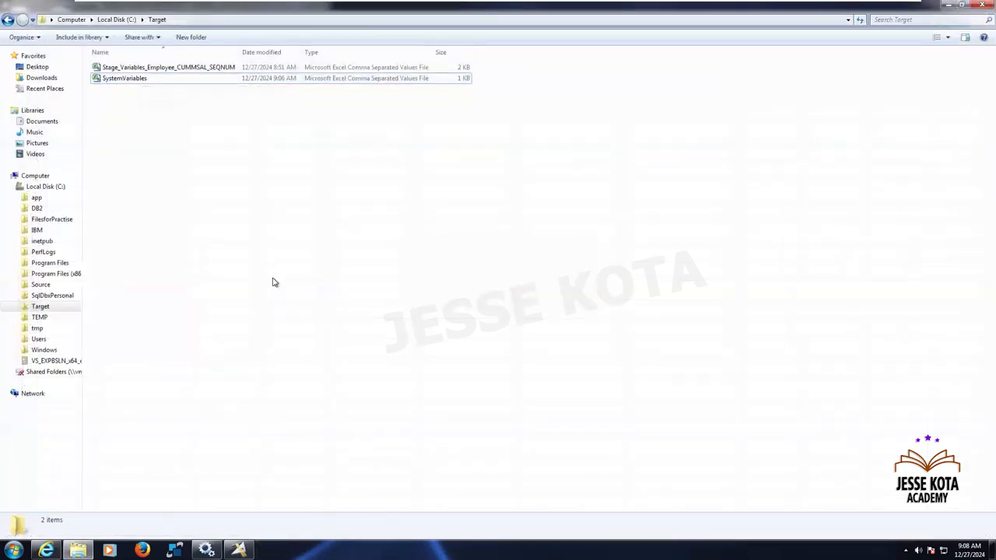
key("ctrl+a")
key("Delete")
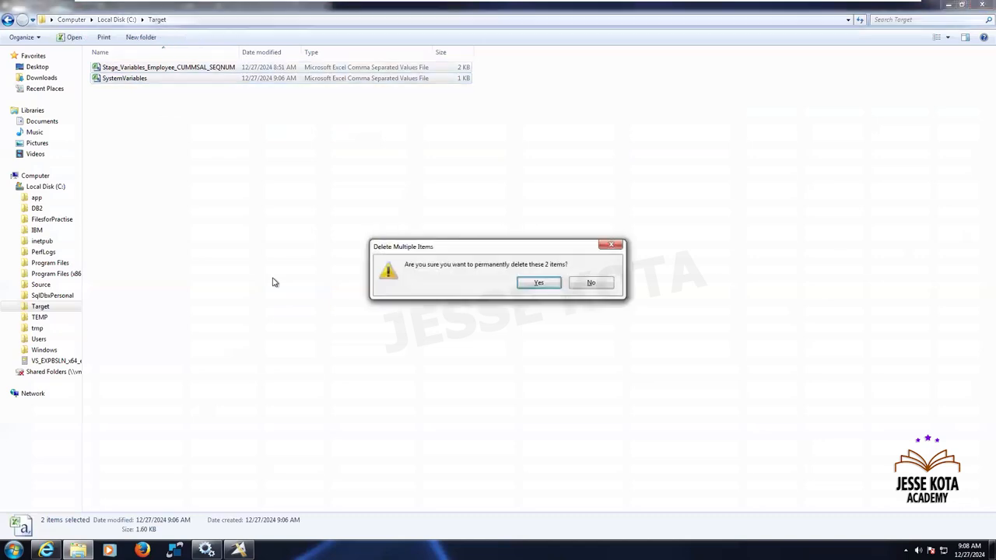
key("Return")
Step: Switch to DataStage Designer and add the $APT_CONFIG_FILE environment variable to the system variables job's parameters
left_click(239, 552)
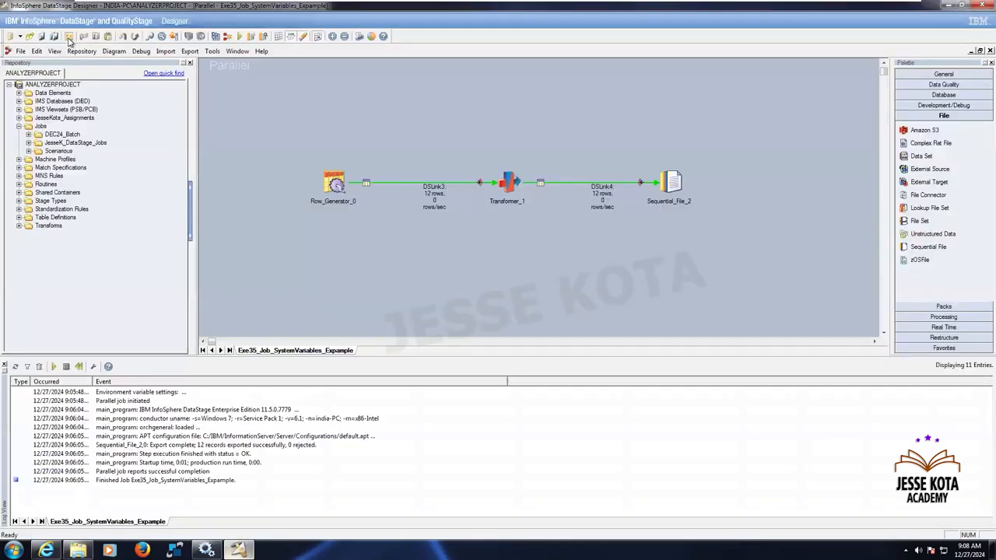
left_click(69, 36)
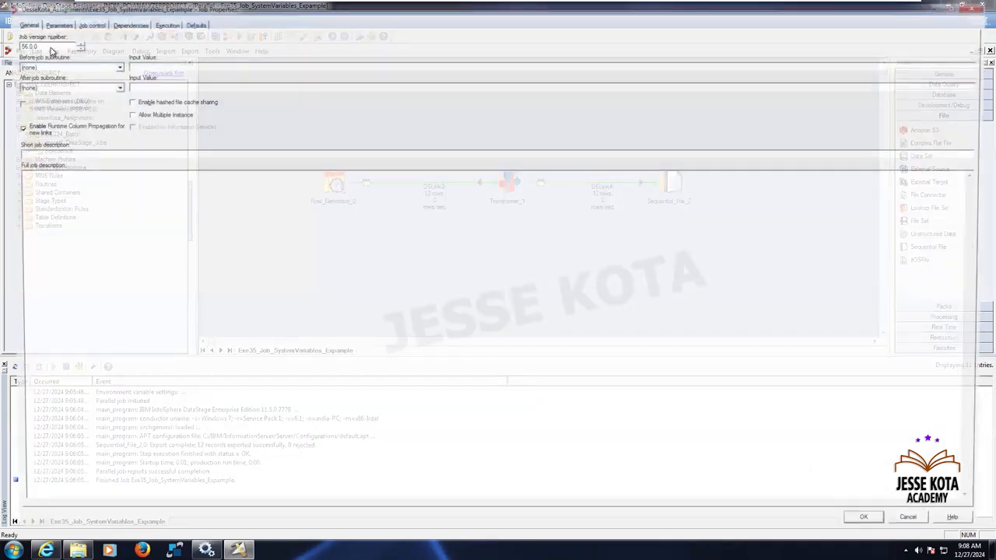
left_click(51, 23)
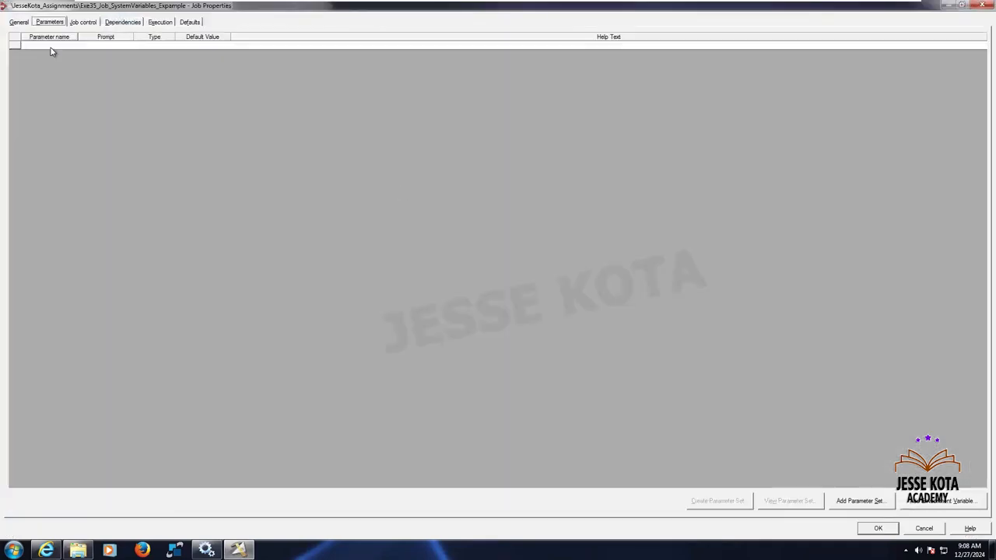
left_click(939, 502)
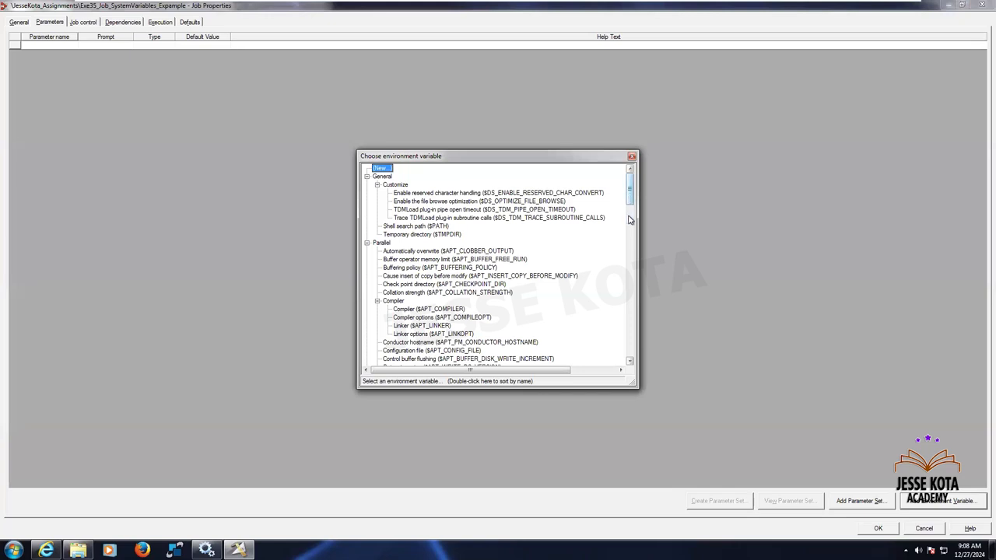
scroll(630, 220, "down", 5)
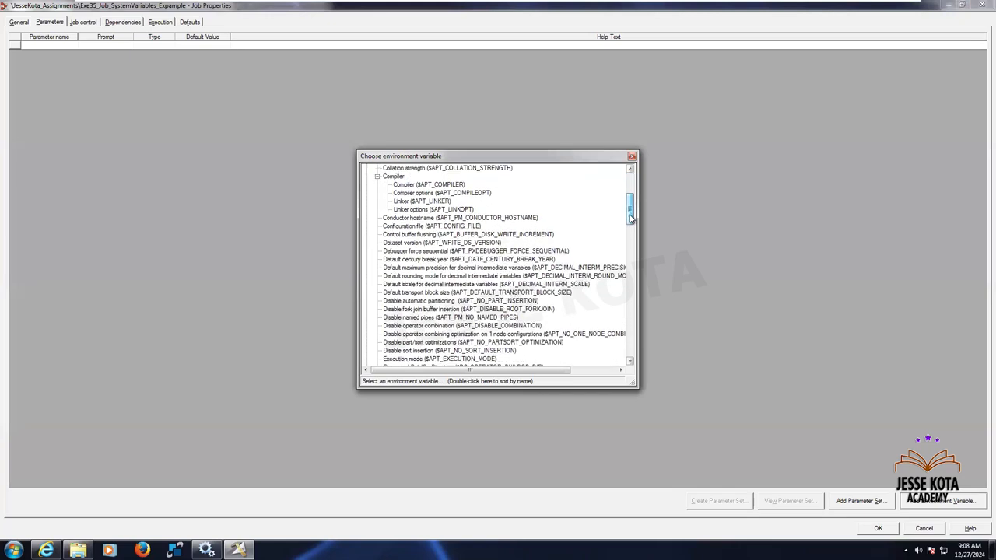
double_click(444, 226)
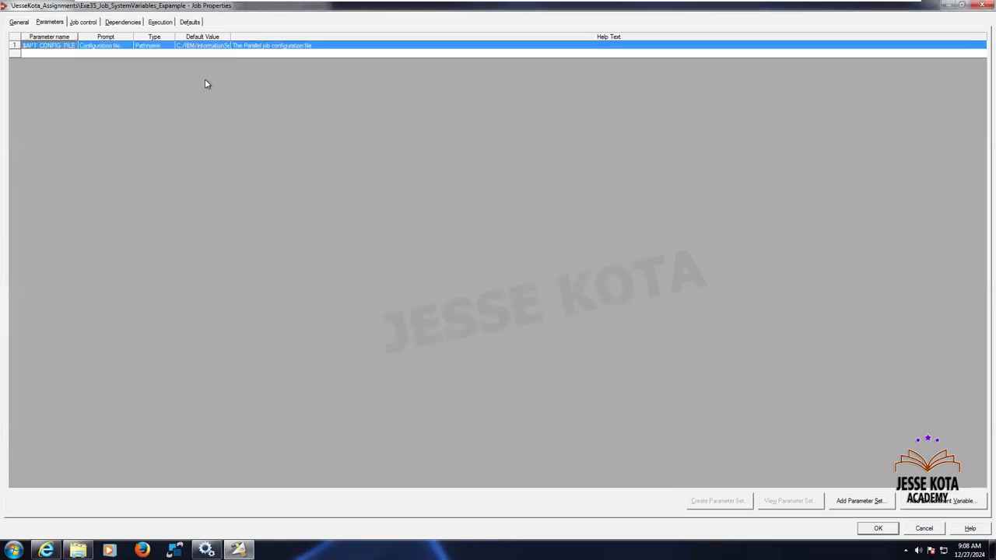
Step: Set the default value of the $APT_CONFIG_FILE parameter to the 4Nodes.apt configuration file
left_click_drag(231, 36, 456, 37)
double_click(362, 46)
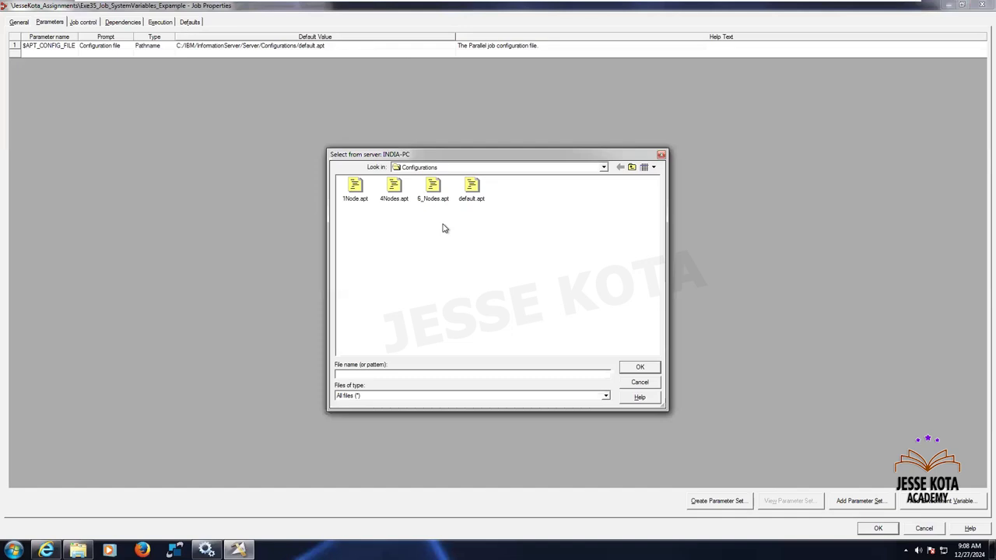
left_click(394, 189)
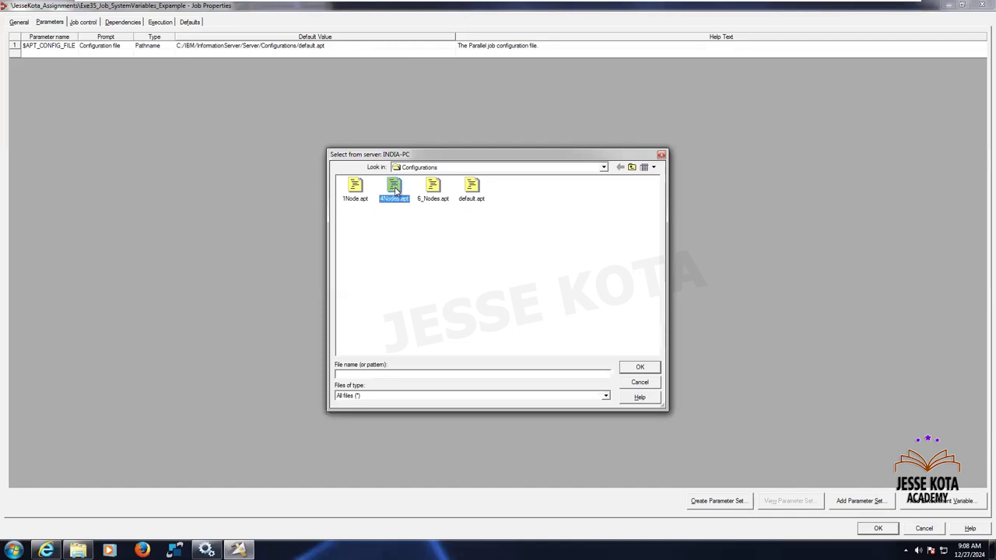
left_click(640, 367)
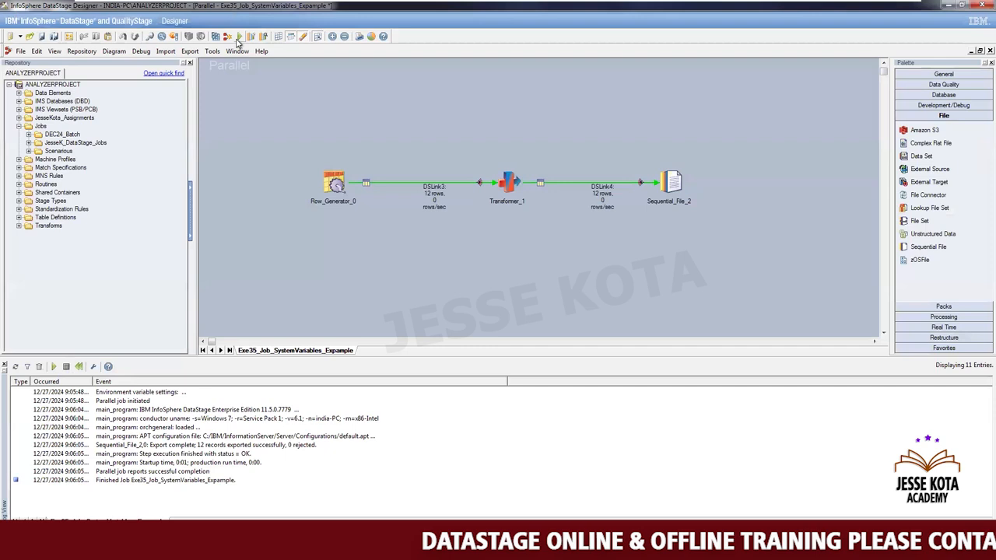
Step: Save and recompile the modified system variables job, and run it with the 4Nodes.apt configuration file
left_click(239, 36)
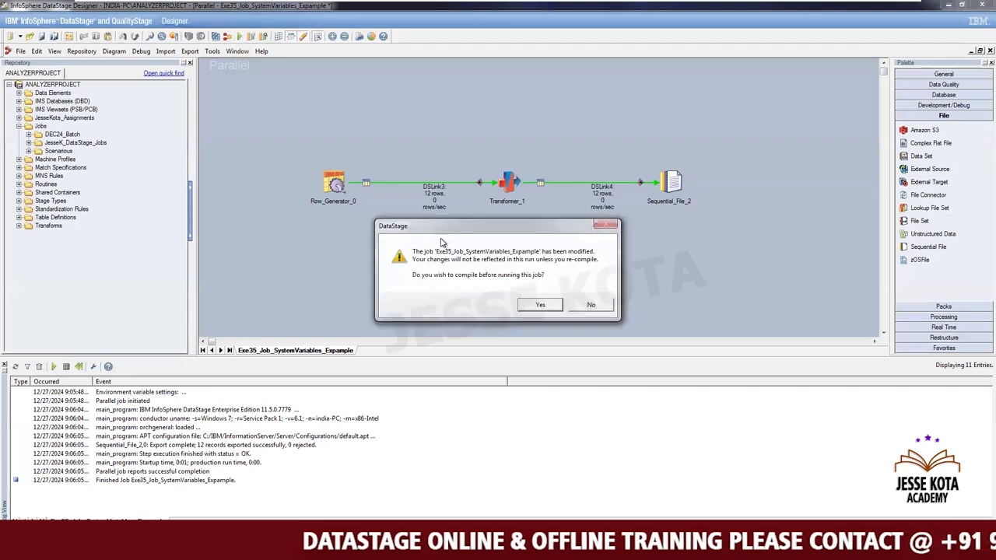
left_click(537, 304)
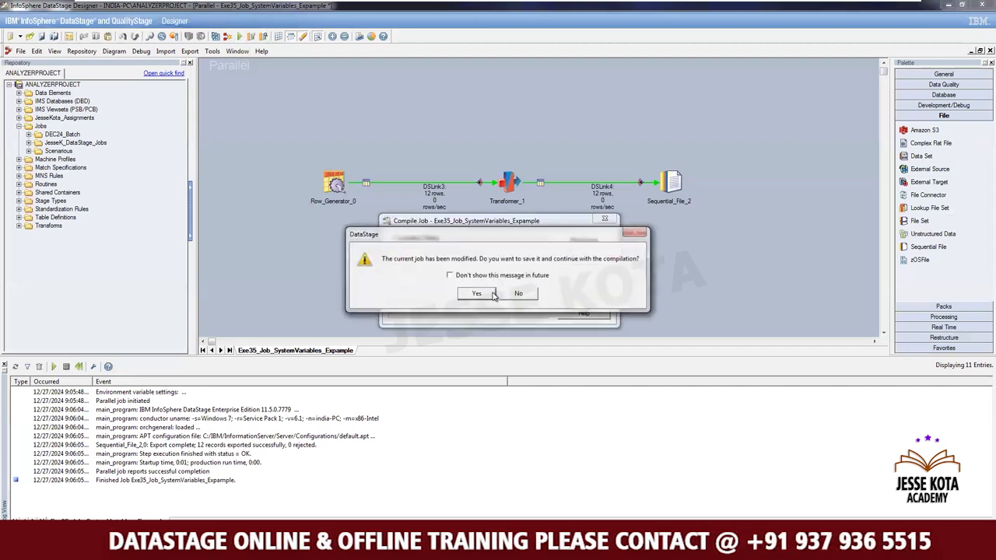
left_click(491, 293)
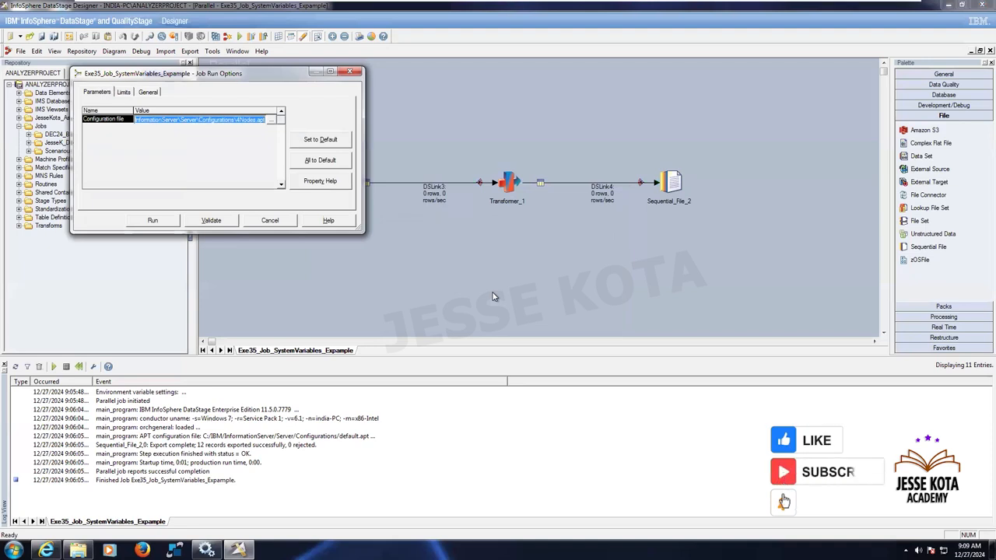
left_click(160, 222)
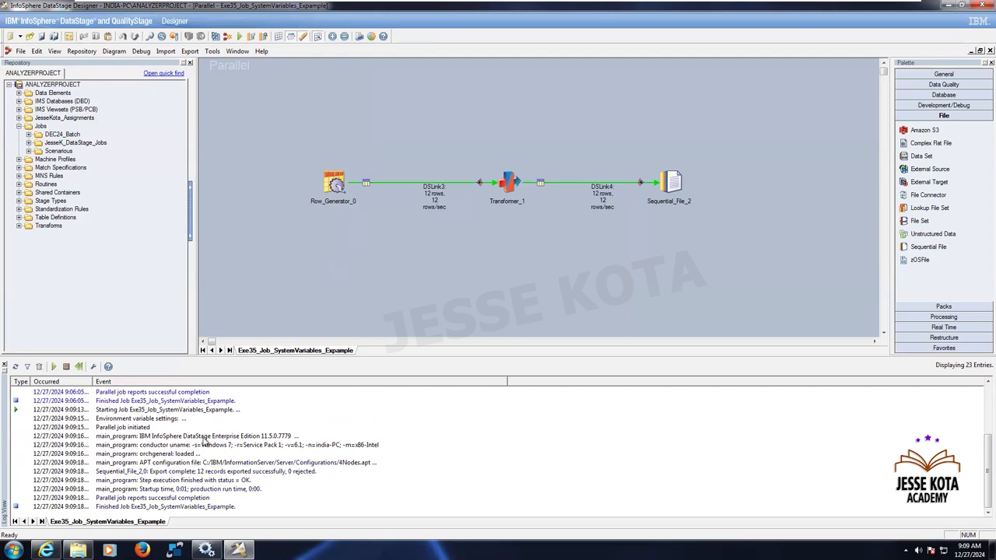
Step: Switch to the C:\Target folder and open the newly generated SystemVariables.csv file in Excel
left_click(78, 550)
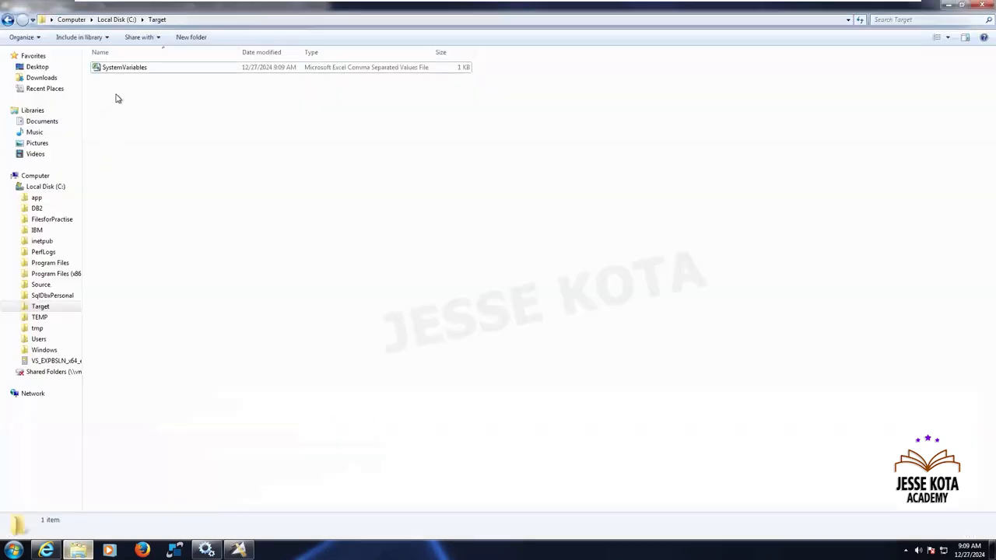
double_click(124, 69)
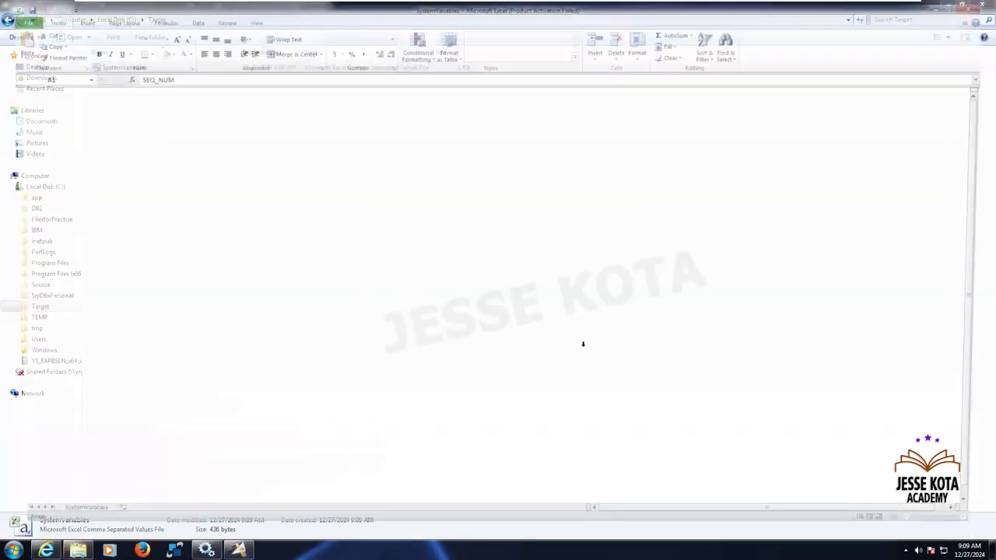
left_click(193, 288)
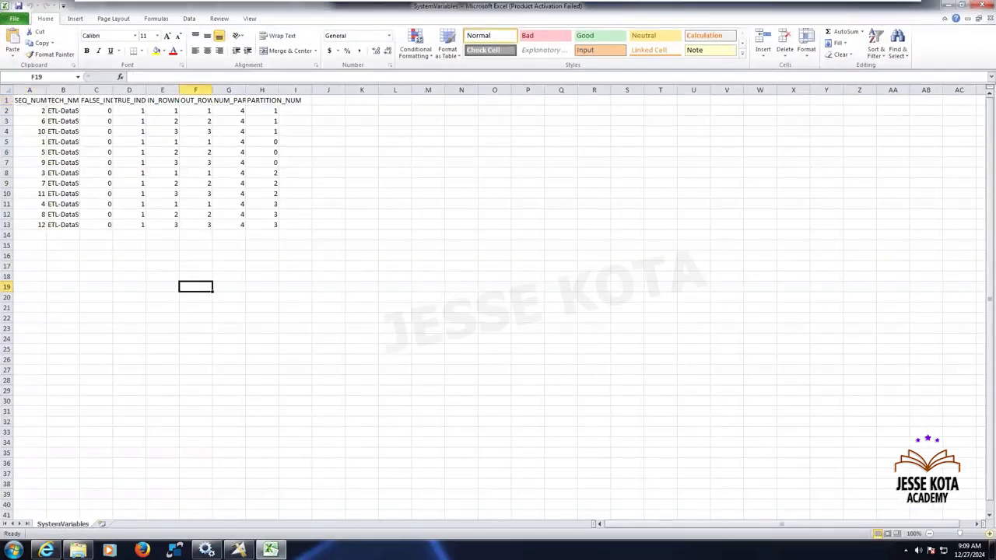
Step: Auto-fit the widths of all columns in the SystemVariables sheet so the full headers and values fit
left_click(977, 534)
left_click(977, 533)
left_click(977, 534)
left_click(977, 533)
left_click(977, 534)
scroll(347, 238, "up", 5)
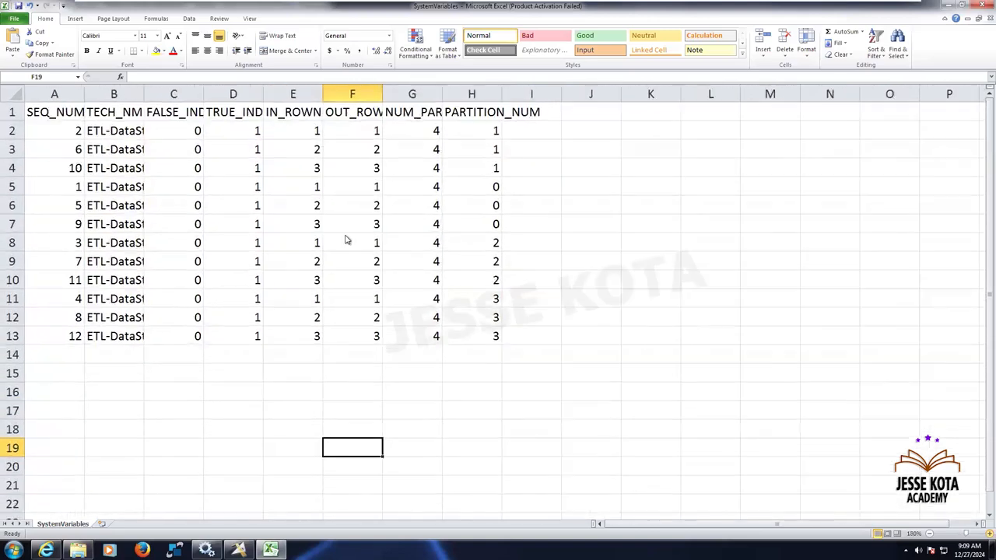
scroll(609, 375, "up", 1)
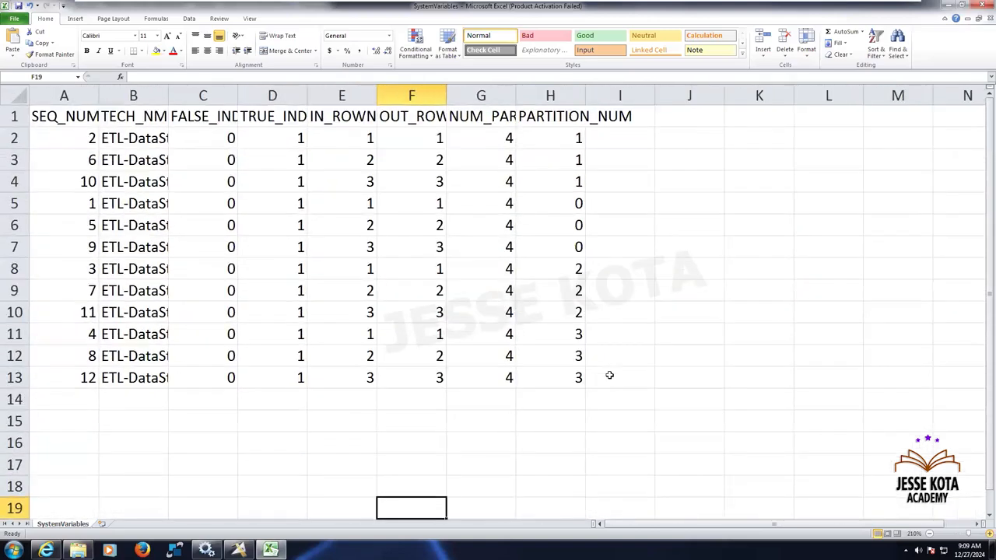
left_click(599, 374)
key("ctrl+a")
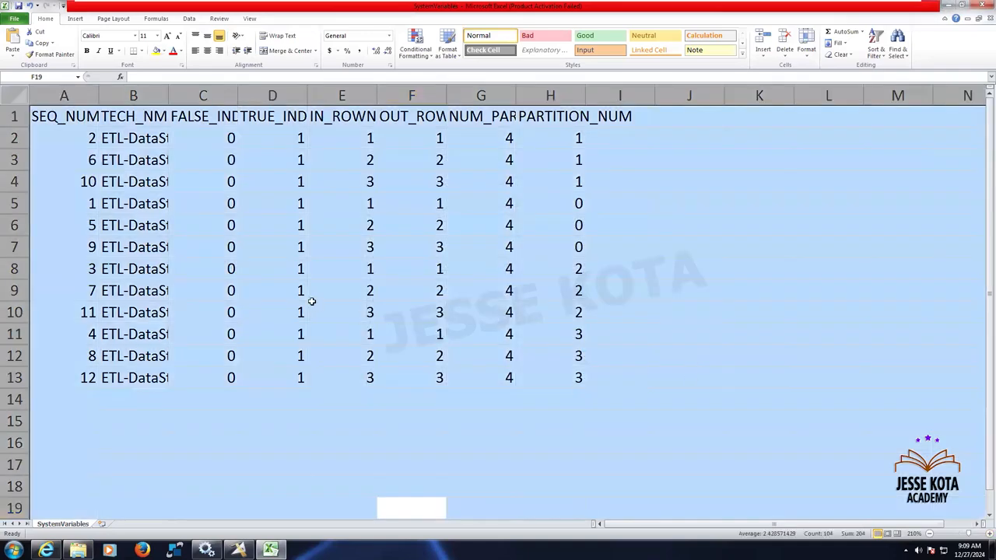
double_click(237, 95)
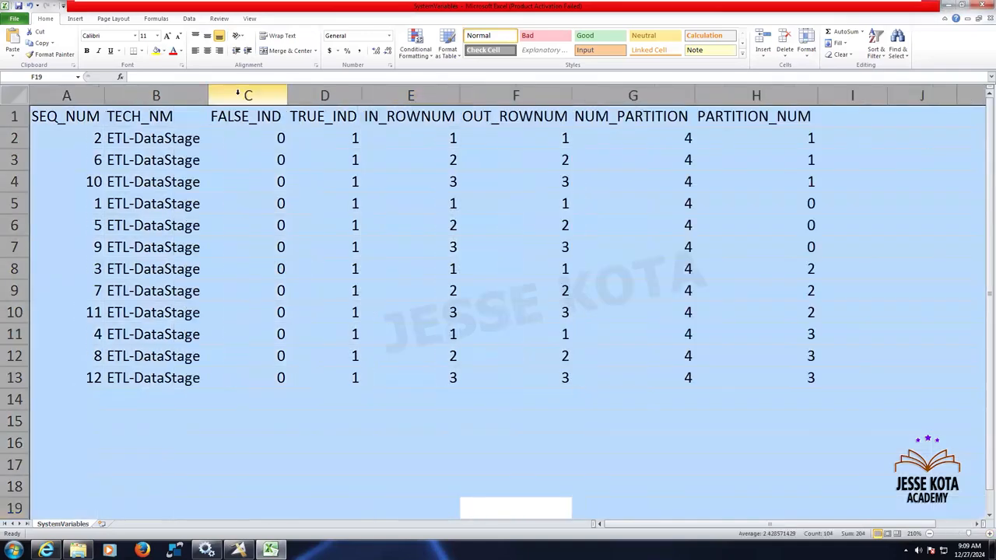
left_click(317, 416)
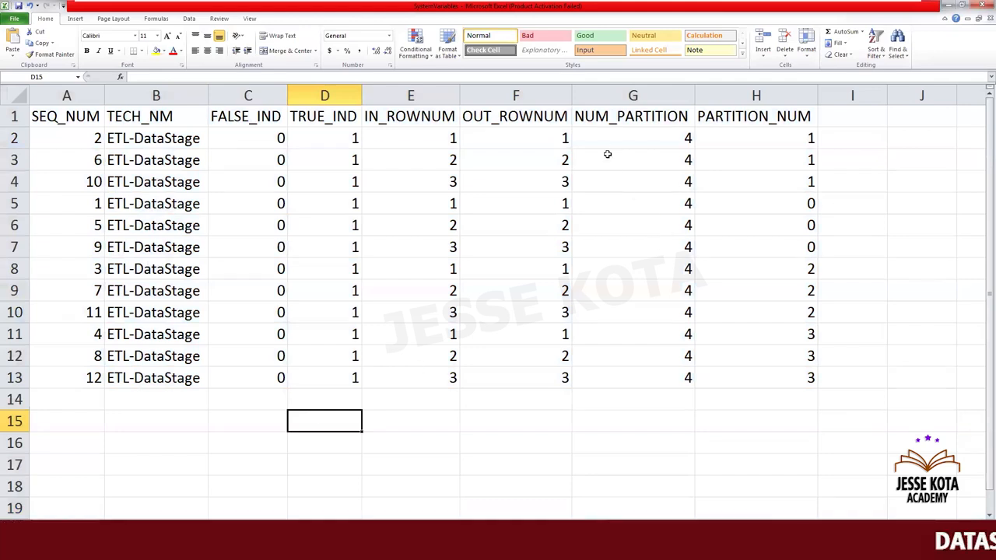
Step: Fill cells A5:H7, the rows with PARTITION_NUM 0, with light orange
left_click(601, 116)
left_click(649, 136)
left_click(732, 203)
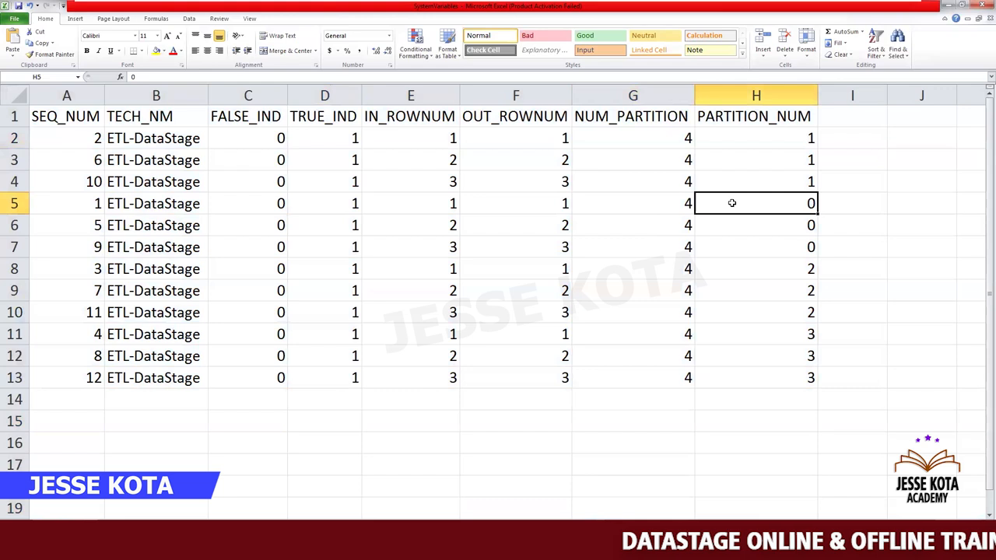
key("Left")
key("Left")
key("Left")
key("Left")
key("Left")
key("Left")
key("Left")
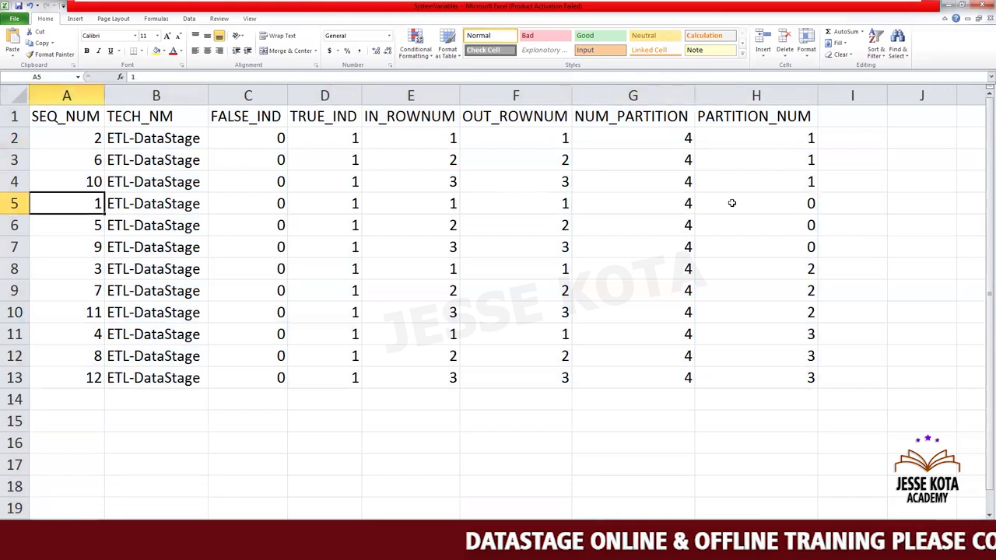
key("shift+Right")
key("shift+Right")
key("shift+Right")
key("shift+Right")
key("shift+Right")
key("shift+Right")
key("shift+Right")
key("shift+Down")
key("shift+Down")
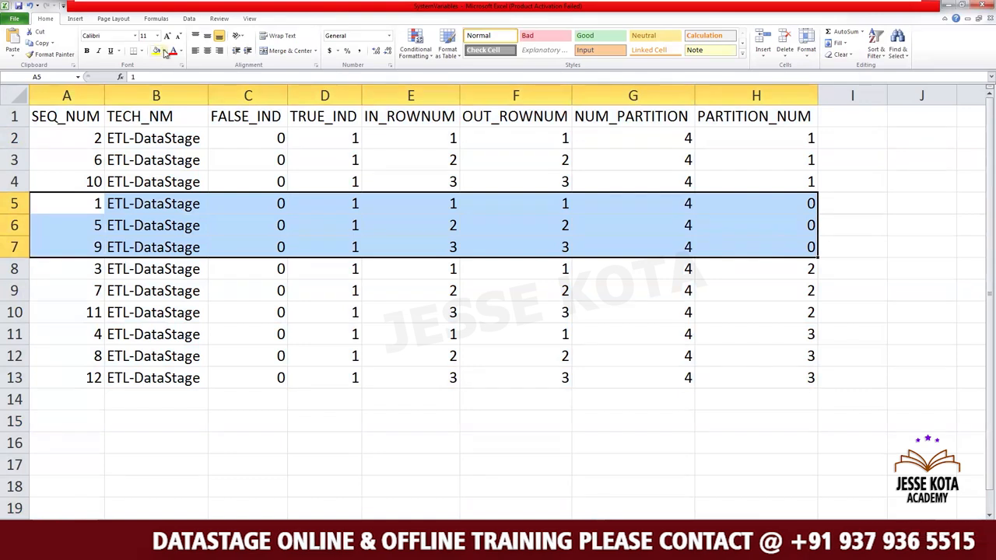
left_click(164, 51)
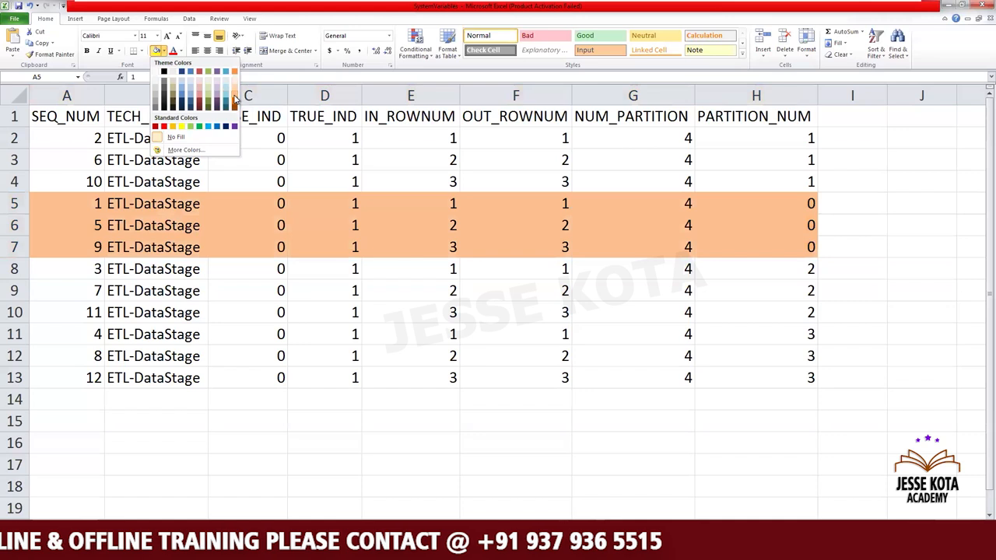
left_click(235, 99)
left_click(341, 413)
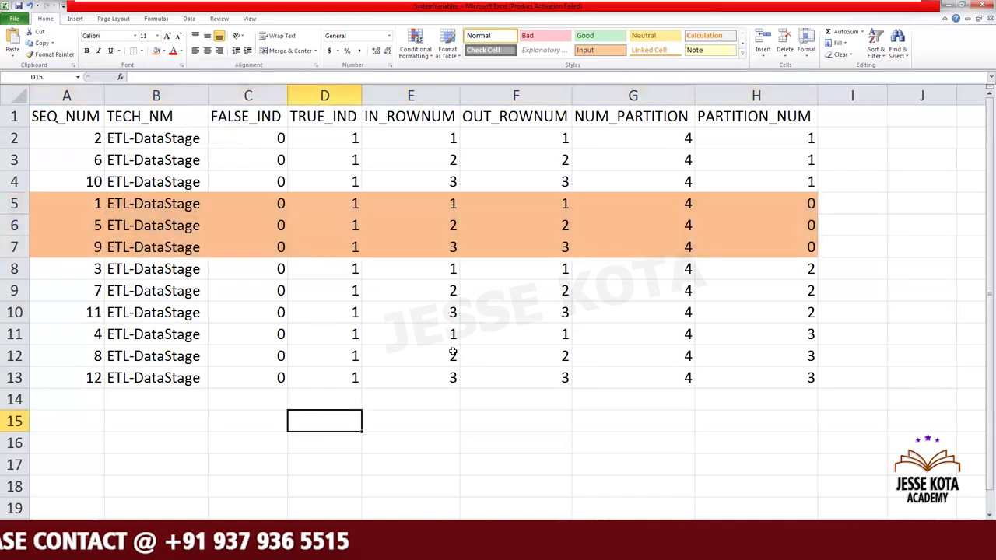
Step: Examine how the rows are grouped by partition number in the PARTITION_NUM column
left_click(749, 138)
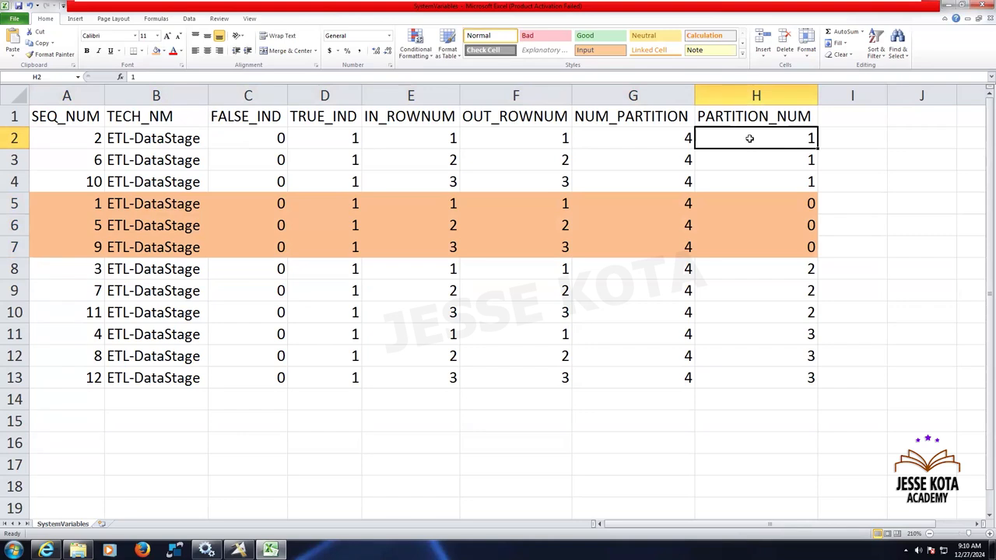
left_click(784, 208)
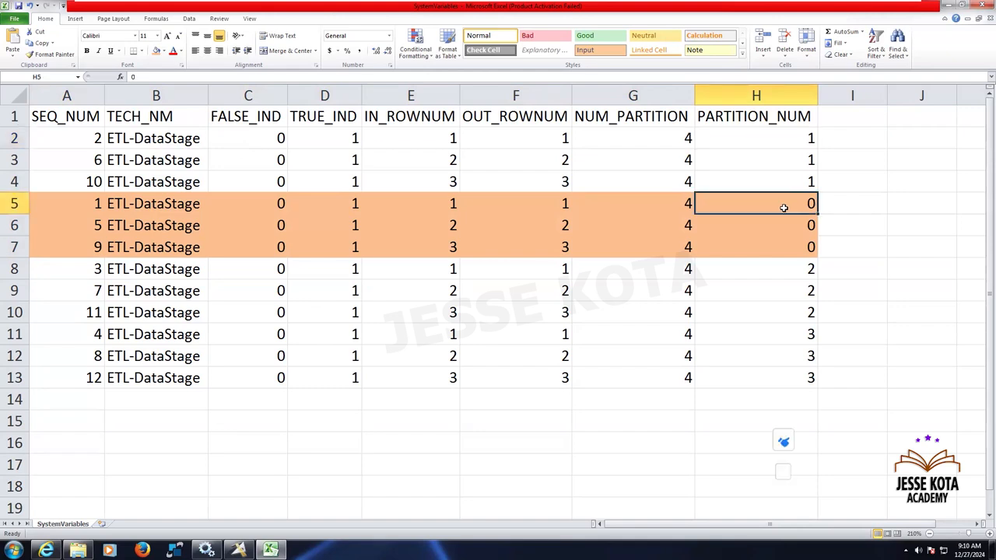
key("Down")
key("Down")
key("Down")
key("Up")
key("Up")
key("Up")
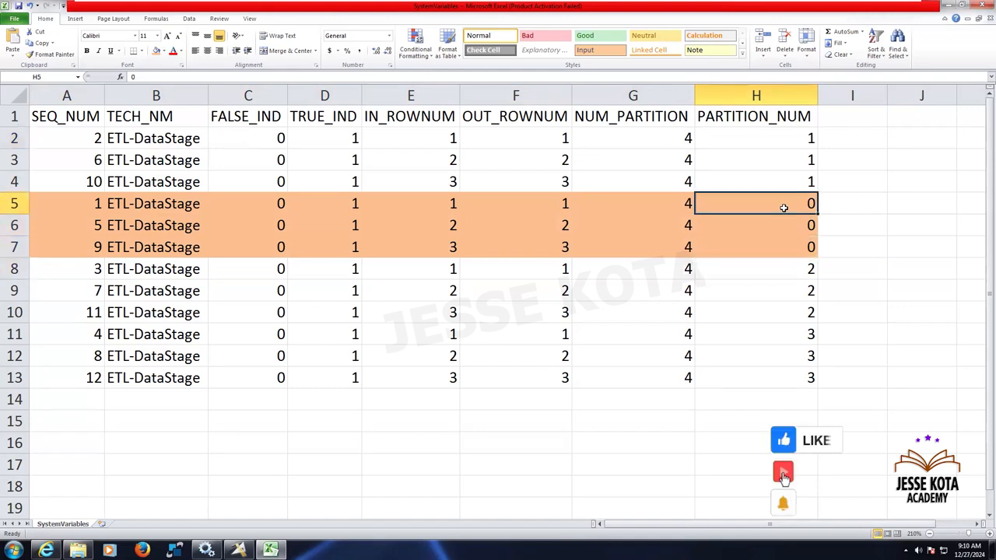
key("Up")
key("Up")
key("Up")
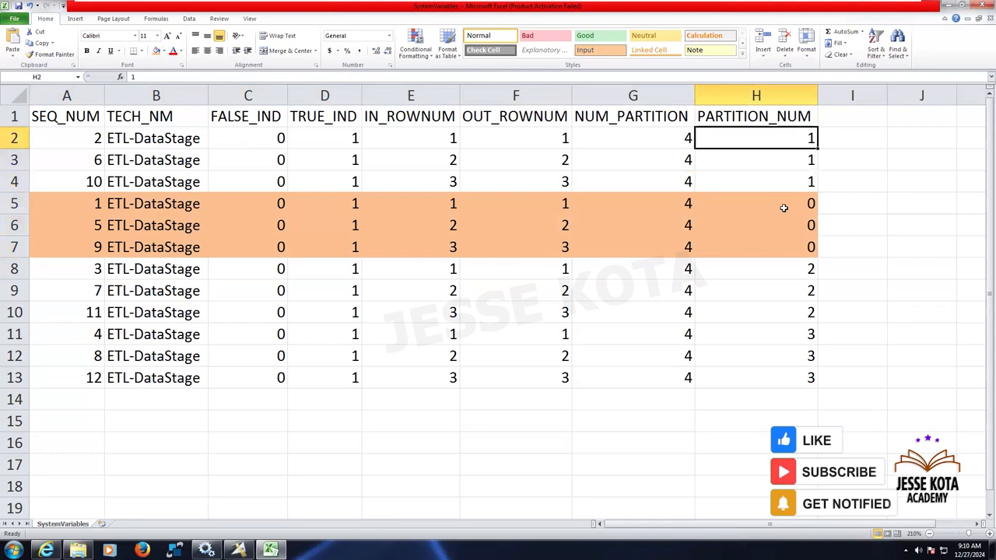
key("Down")
key("Down")
key("Up")
key("Up")
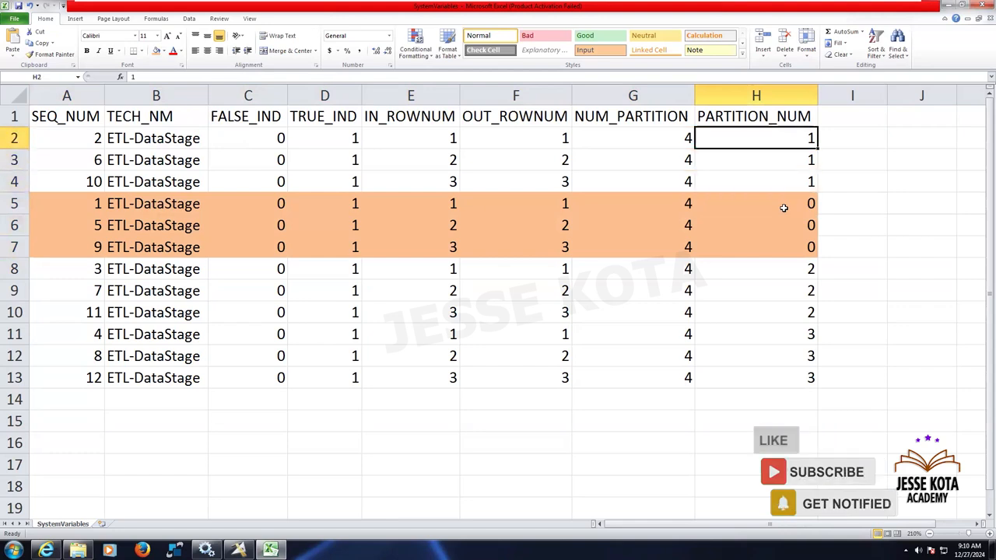
key("Down")
key("Down")
key("Down")
key("Down")
key("Down")
key("Down")
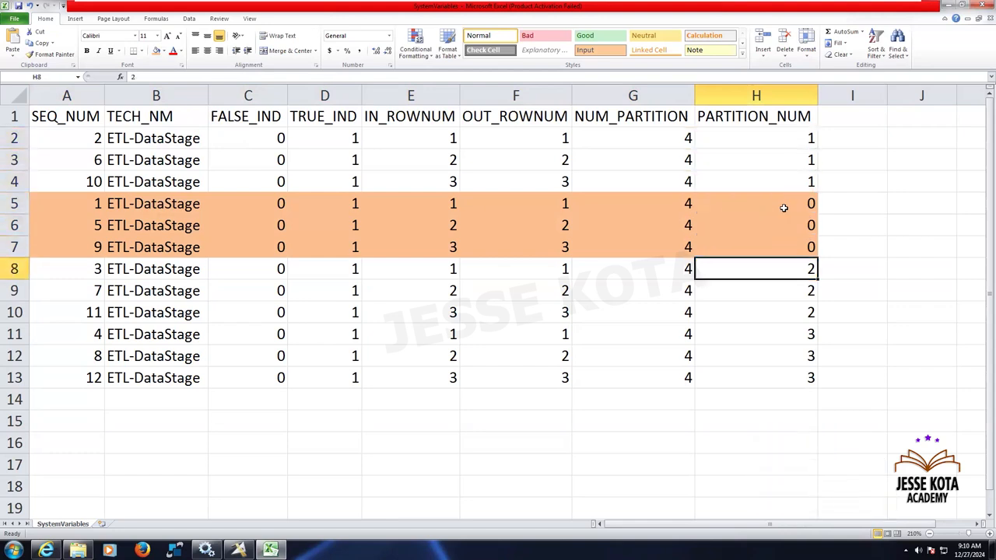
Step: Fill cells A11:H13, the rows with PARTITION_NUM 3, with light blue
key("Down")
key("Down")
key("Down")
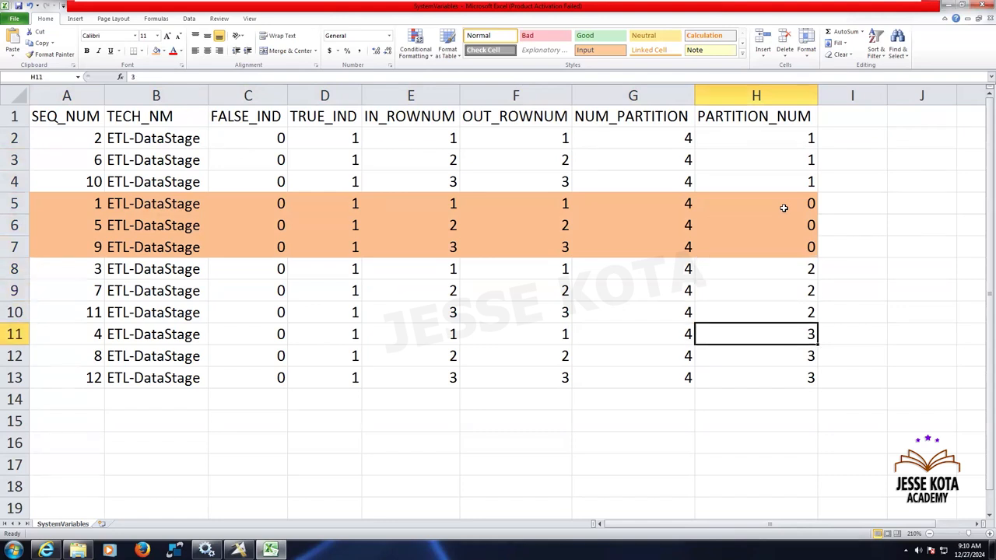
key("Left")
key("Left")
key("Left")
key("Left")
key("Left")
key("Left")
key("Left")
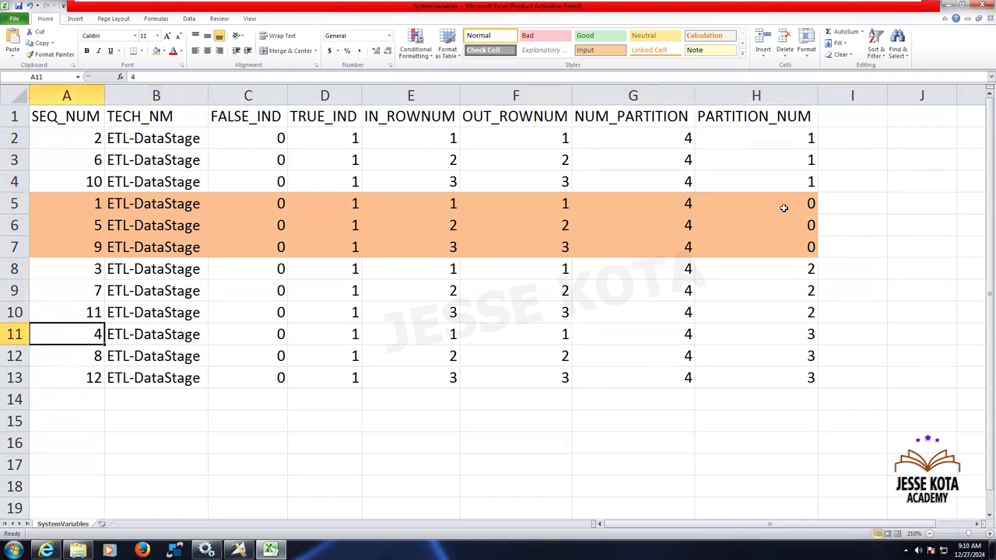
key("shift+Right")
key("shift+Right")
key("shift+Right")
key("shift+Right")
key("shift+Right")
key("shift+Right")
key("shift+Right")
key("shift+Down")
key("shift+Down")
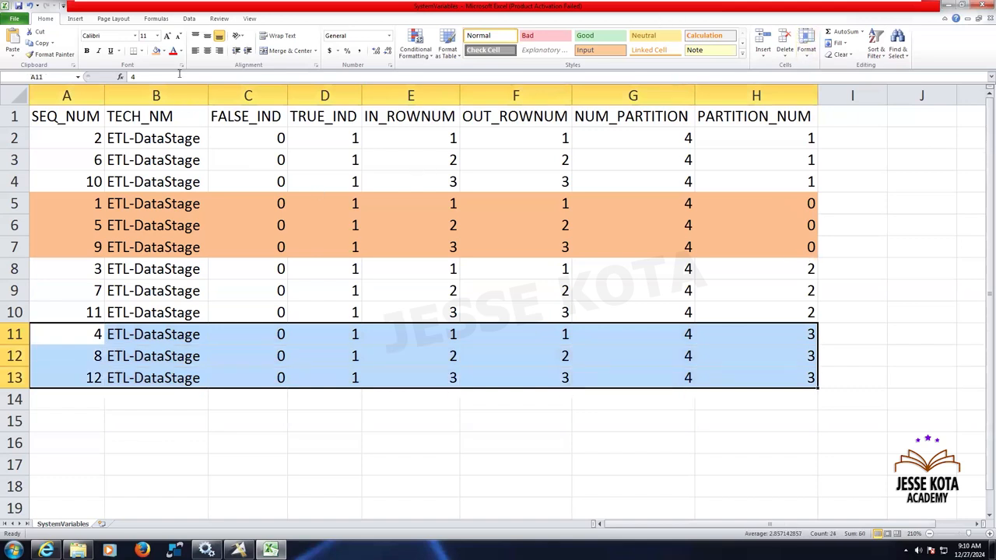
left_click(164, 51)
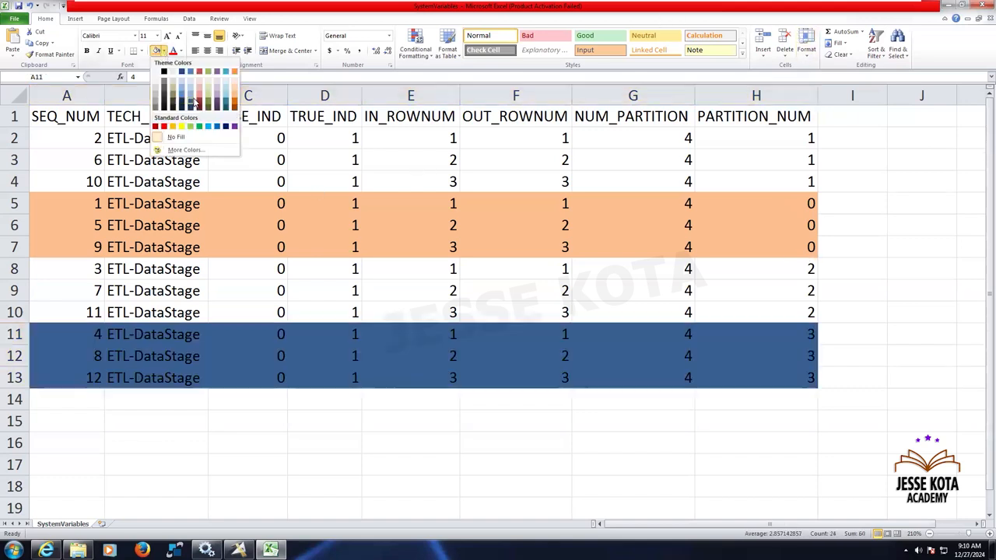
left_click(192, 99)
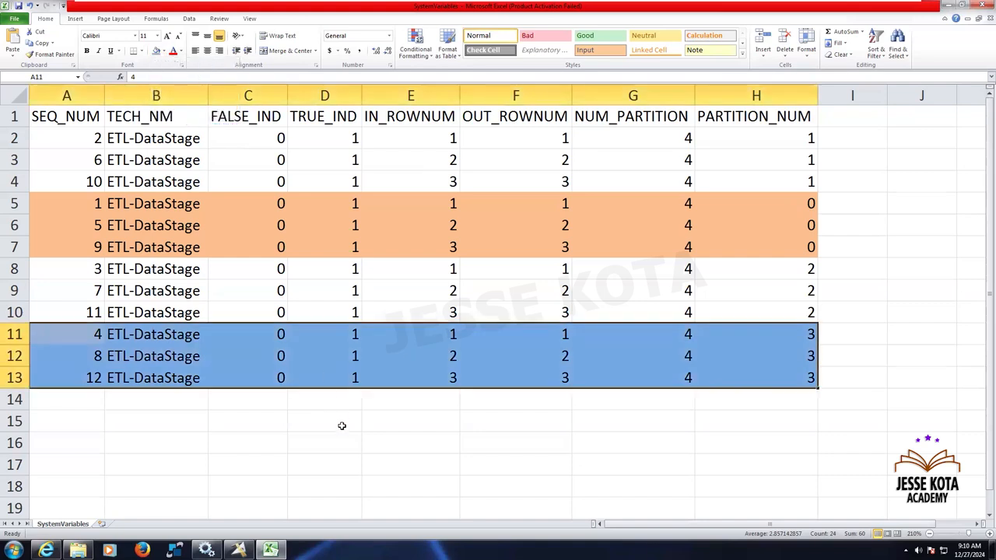
left_click(342, 426)
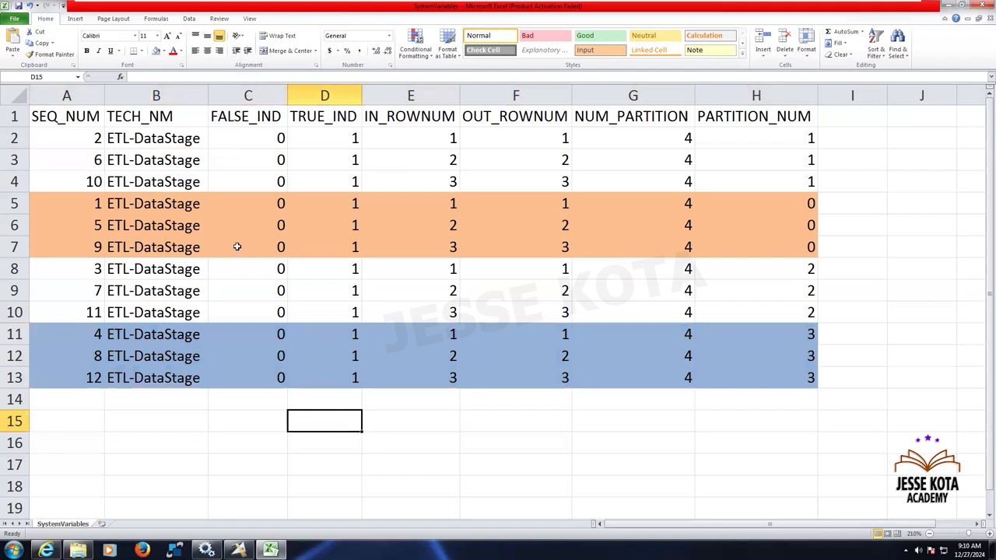
Step: Examine how the SEQ_NUM values are distributed across the partitions, and check the IN_ROWNUM and OUT_ROWNUM columns
left_click(94, 203)
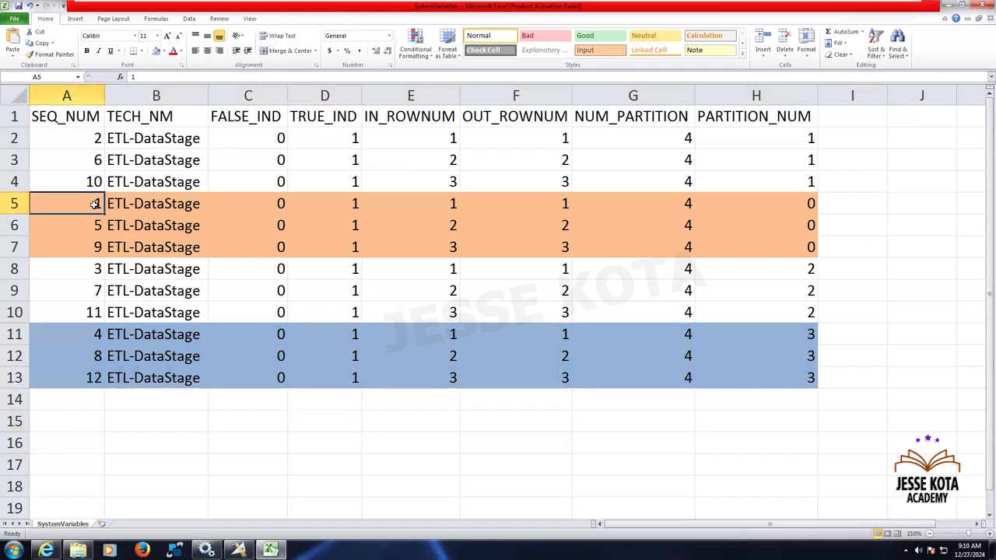
left_click(91, 139)
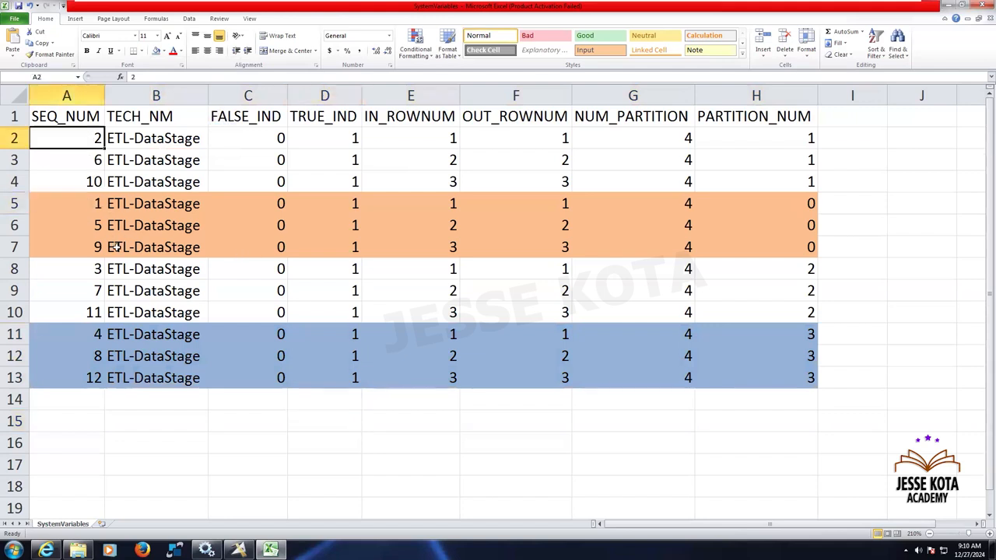
left_click(93, 268)
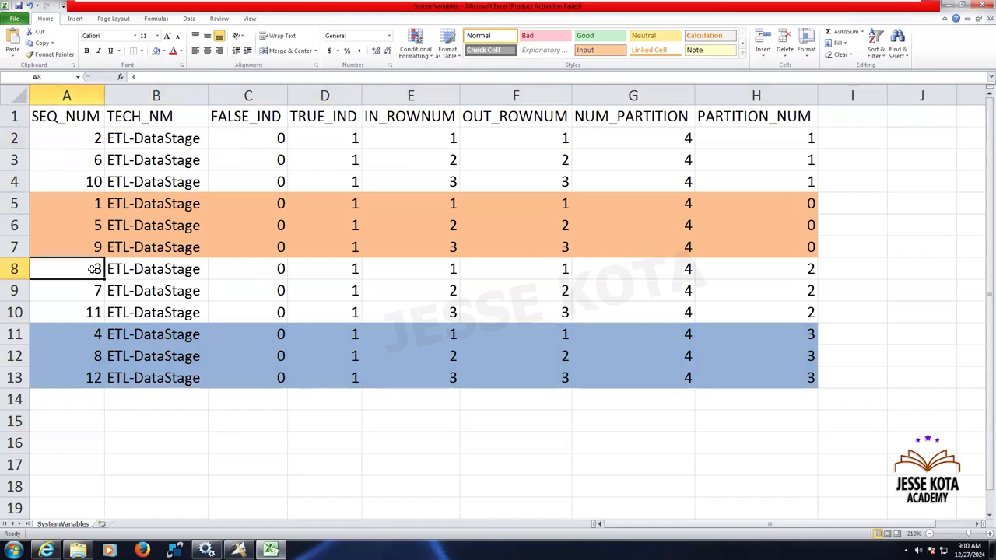
left_click(94, 335)
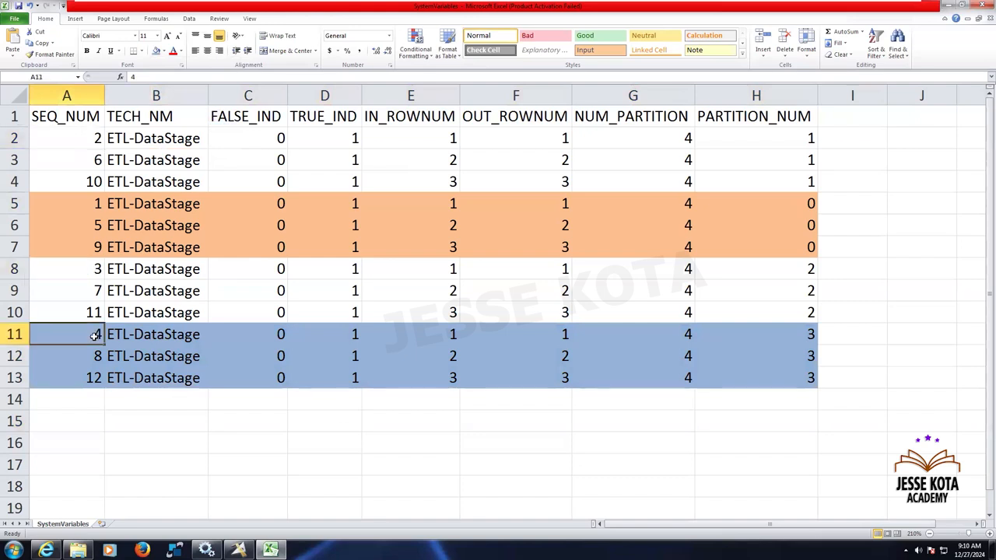
left_click(94, 224)
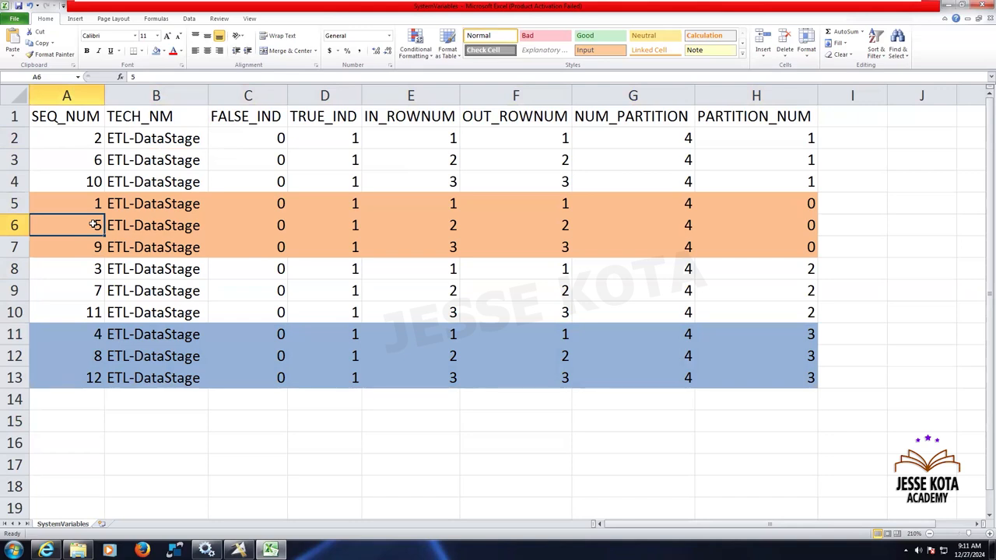
left_click(424, 116)
left_click(501, 119)
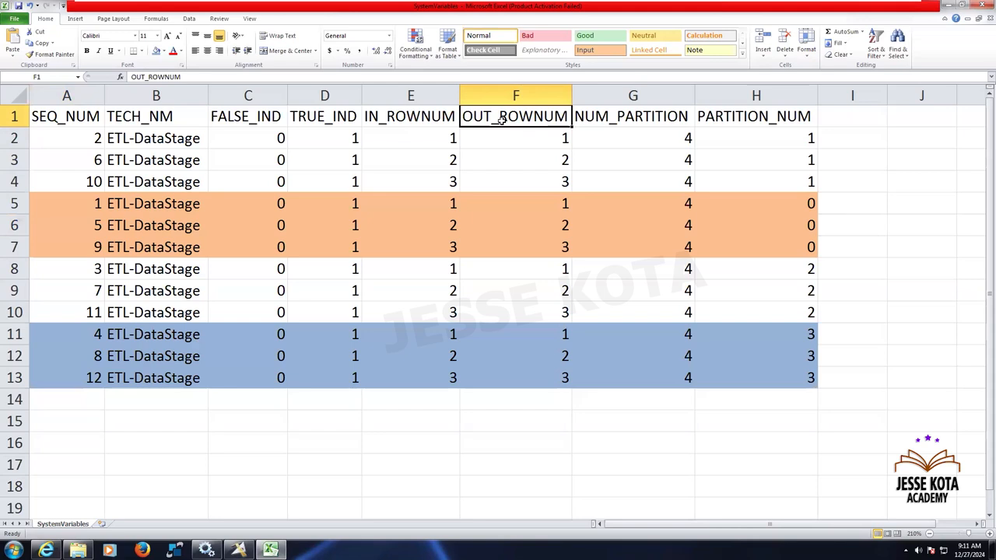
left_click(467, 428)
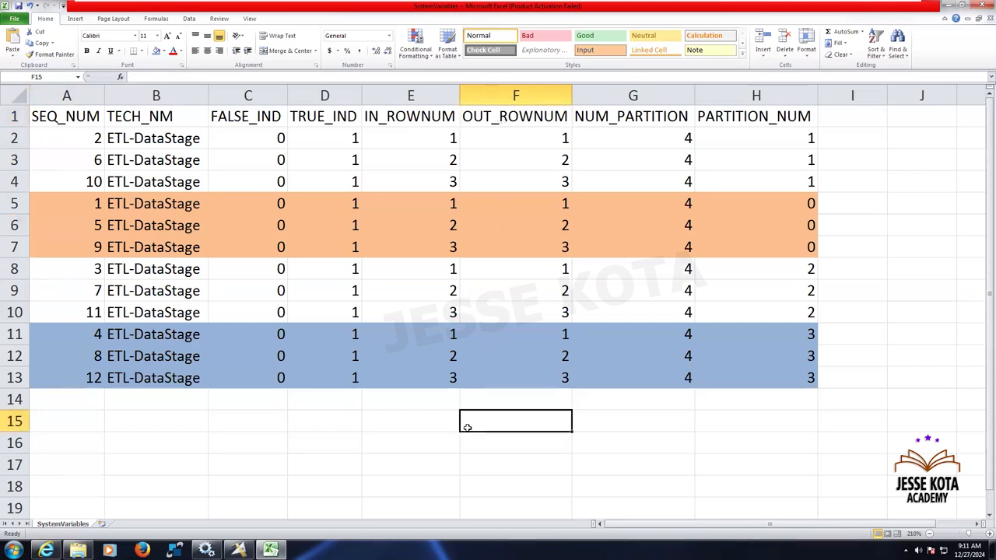
Step: Return to the remote session and close the SystemVariables workbook without saving its changes
mouse_move(844, 7)
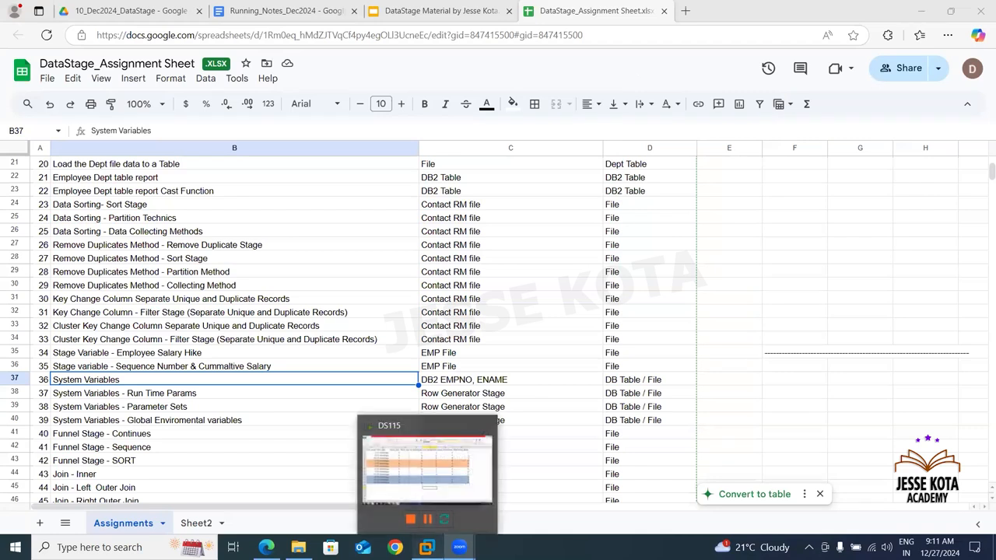
left_click(392, 421)
left_click(391, 415)
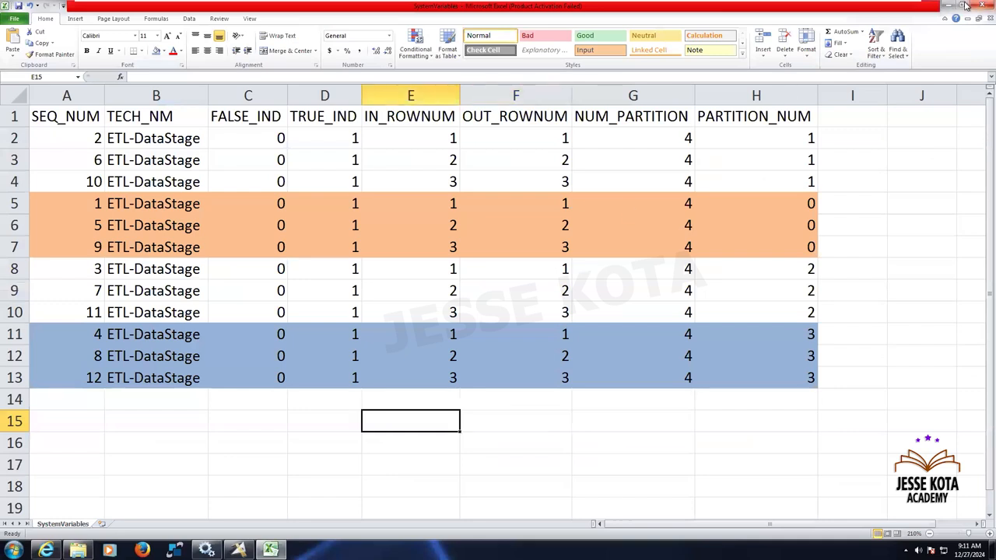
left_click(965, 6)
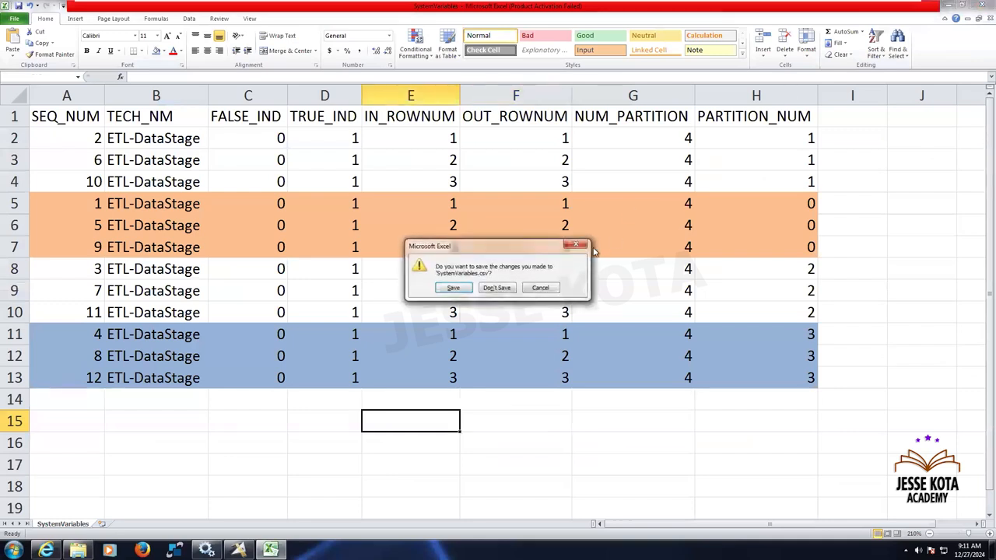
left_click(502, 287)
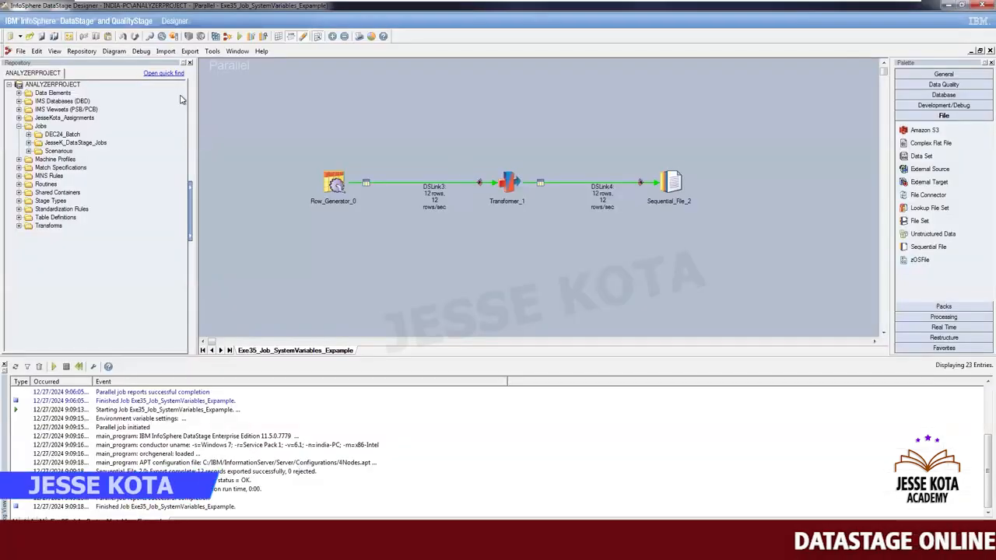
Step: Rerun the Exe35_Job_SystemVariables_Expample job with 1Node.apt as its configuration file
left_click(239, 36)
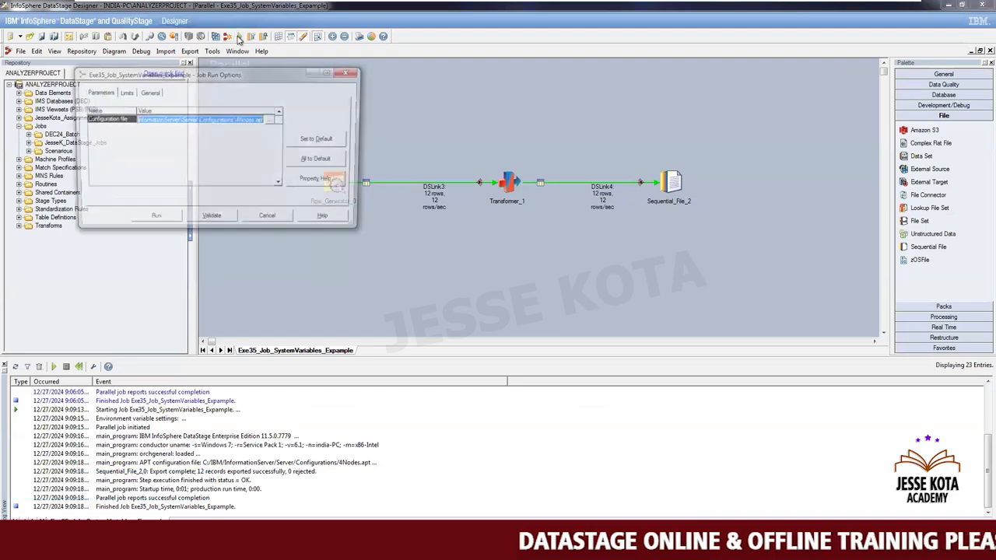
left_click(270, 120)
left_click(355, 191)
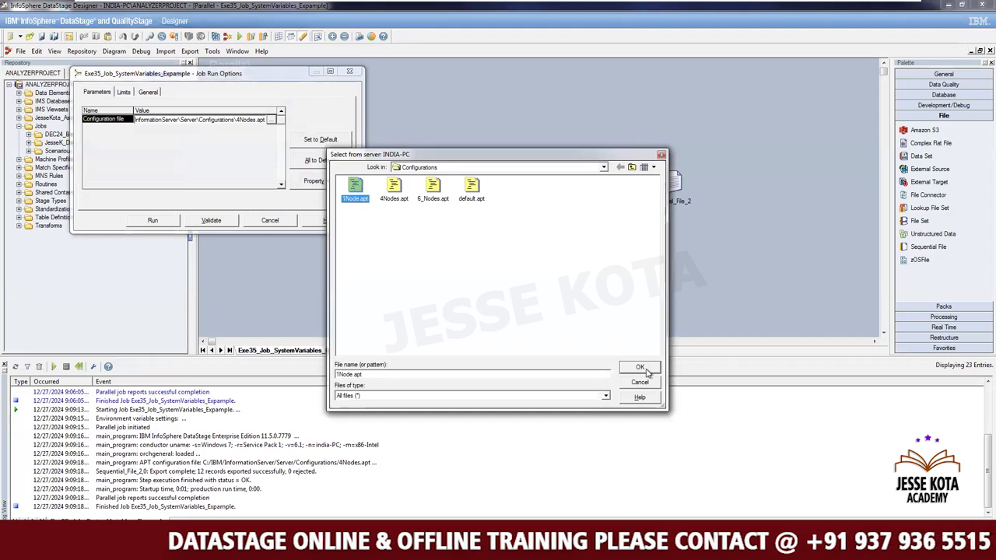
left_click(640, 368)
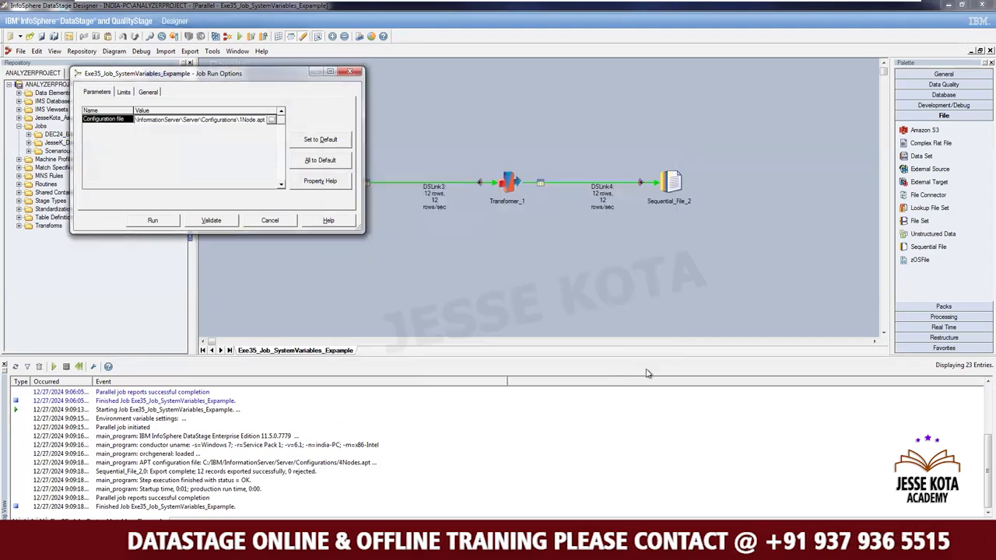
left_click(154, 221)
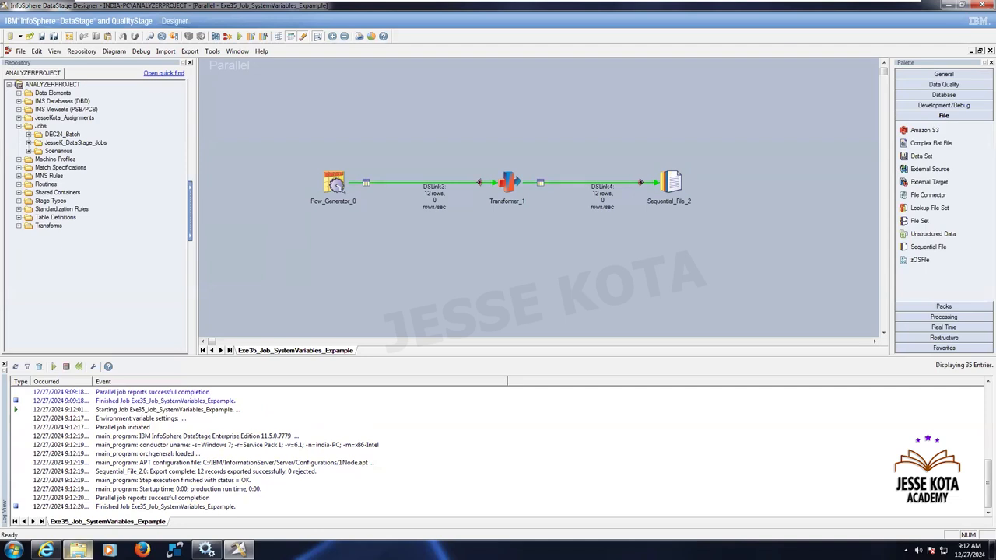
Step: Open the SystemVariables CSV file from the Target folder at a readable size and fit all column widths to their contents
left_click(78, 550)
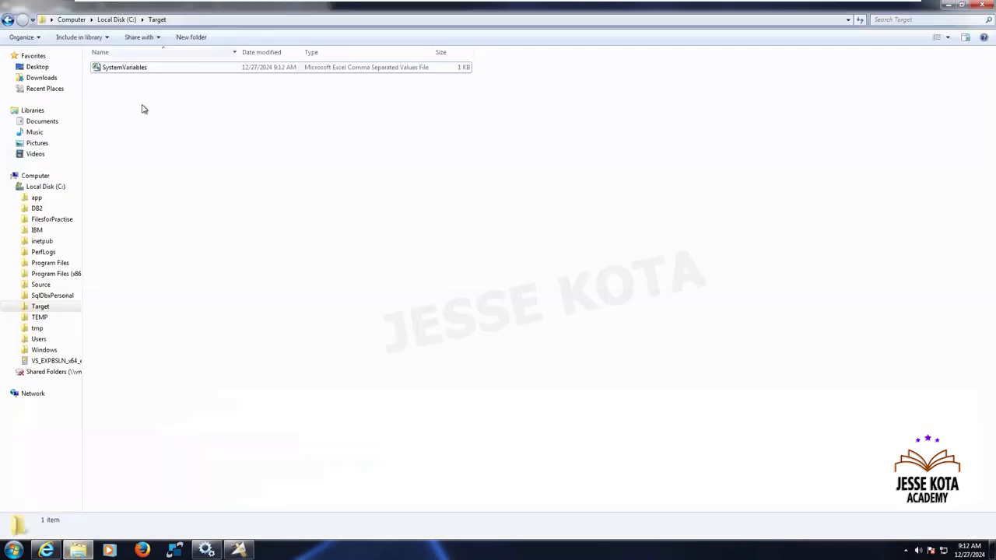
double_click(129, 69)
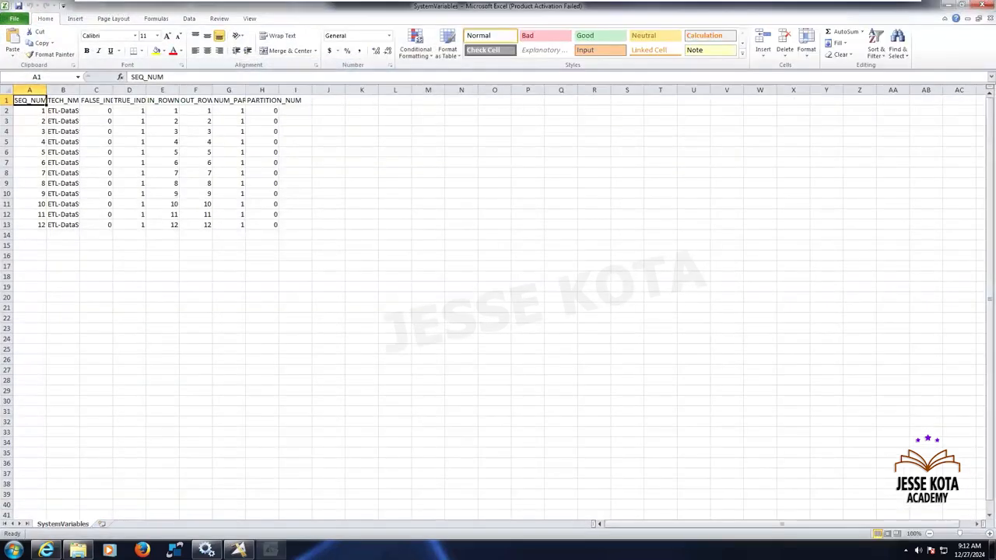
scroll(498, 304, "up", 2)
scroll(190, 125, "up", 4)
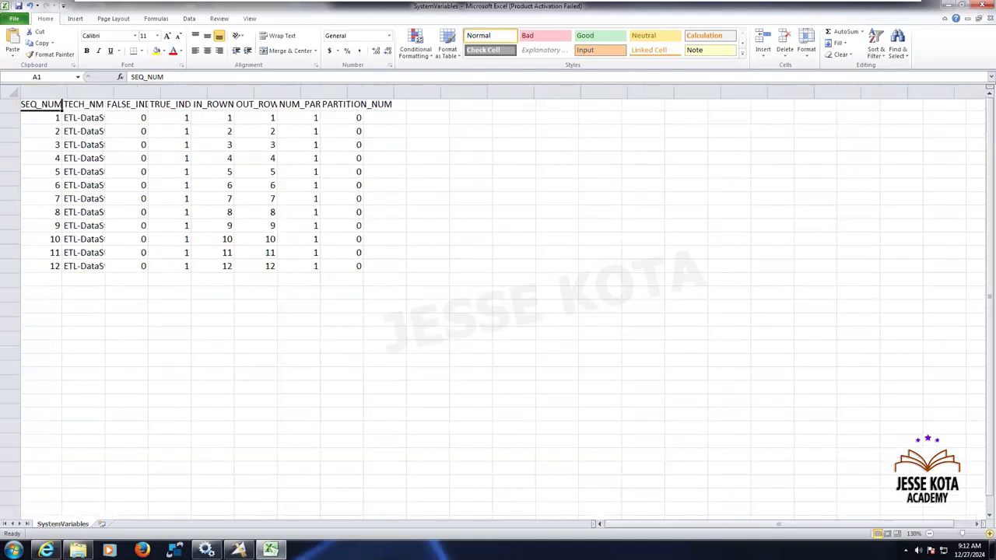
scroll(190, 126, "up", 4)
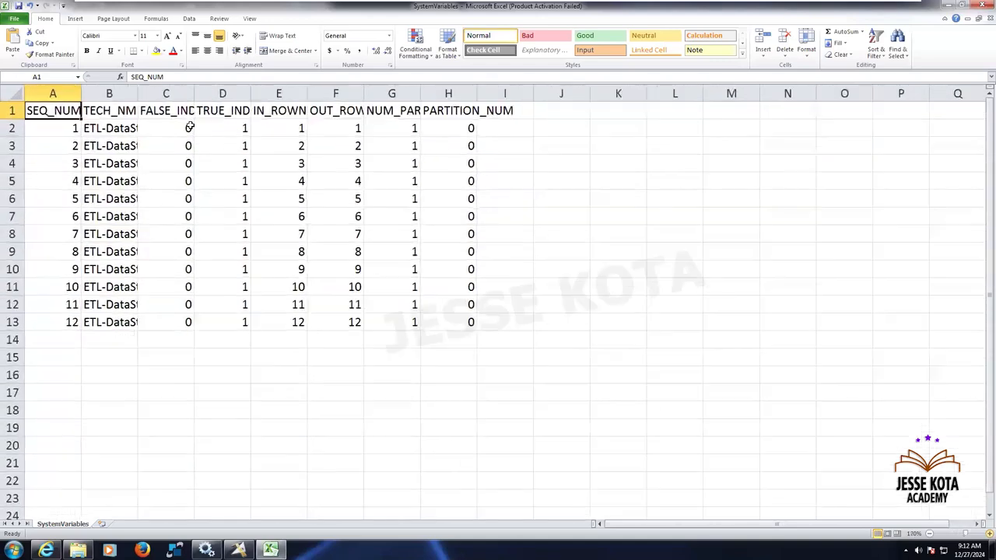
scroll(190, 125, "up", 1)
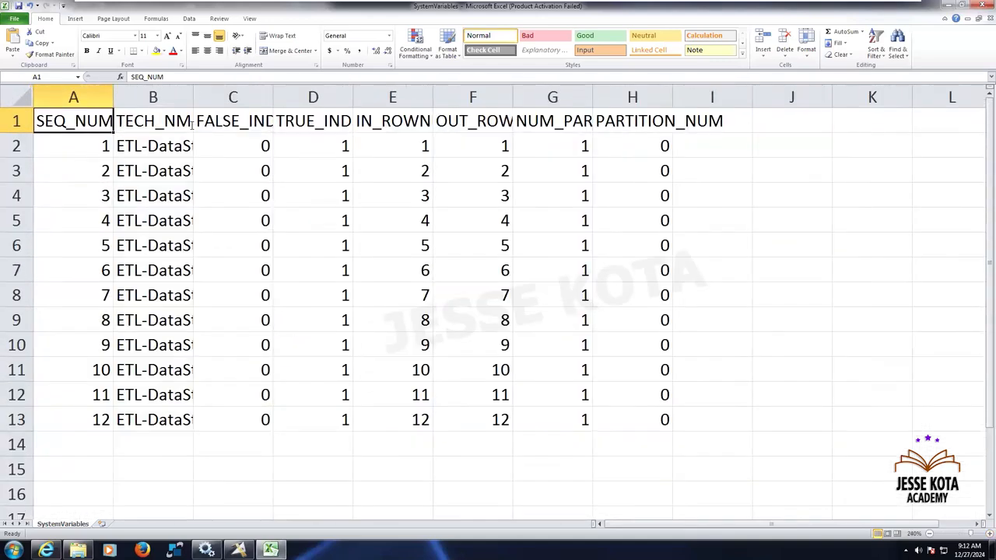
key("ctrl+a")
key("F2")
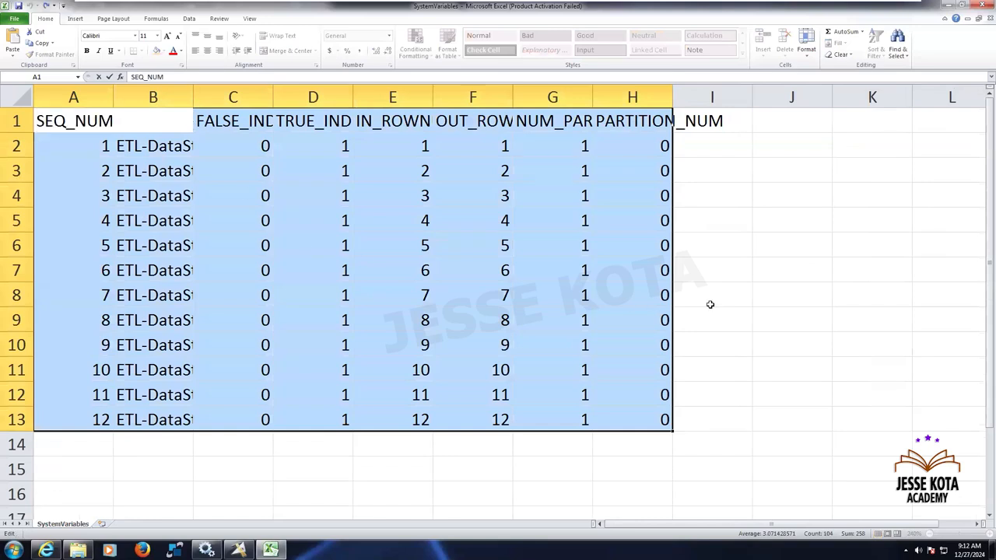
left_click(803, 289)
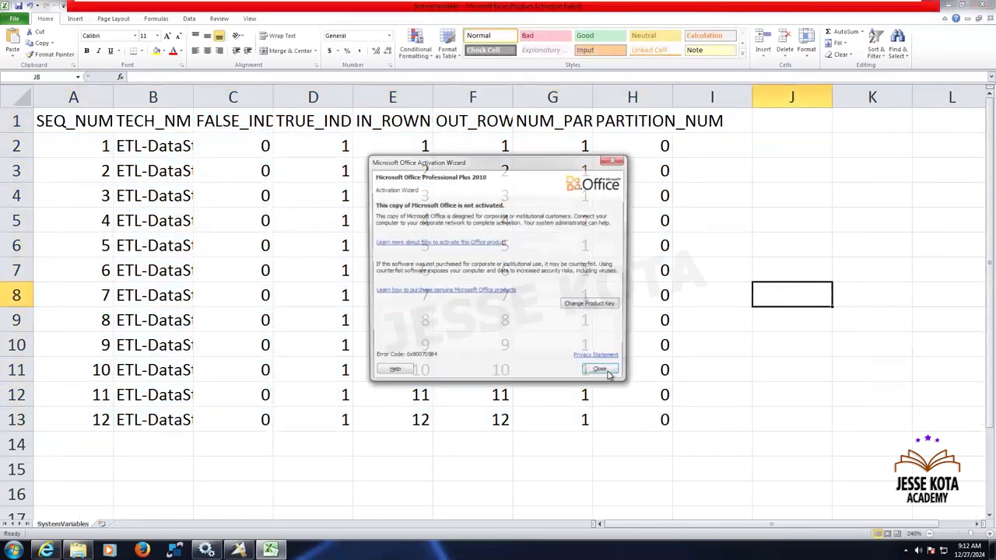
left_click(605, 368)
key("ctrl+a")
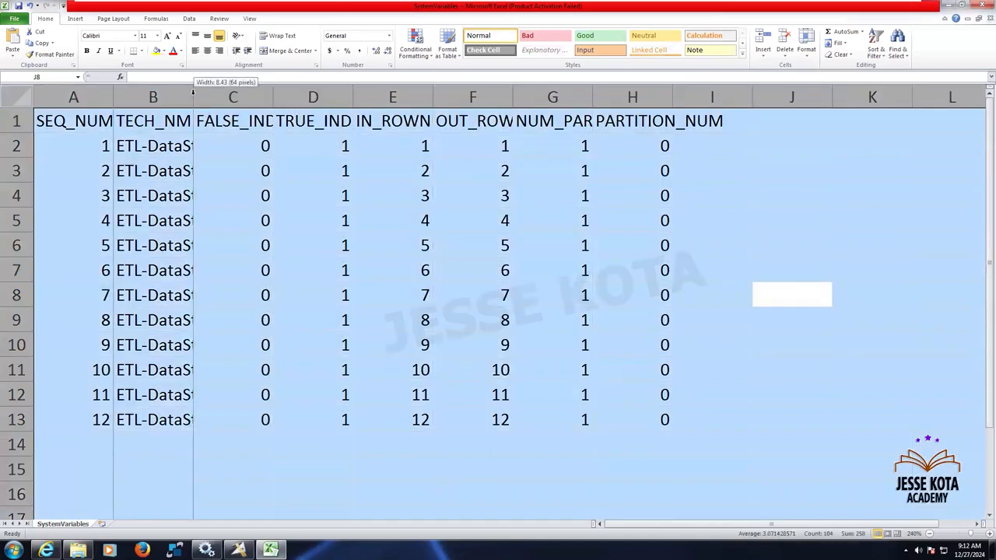
double_click(193, 94)
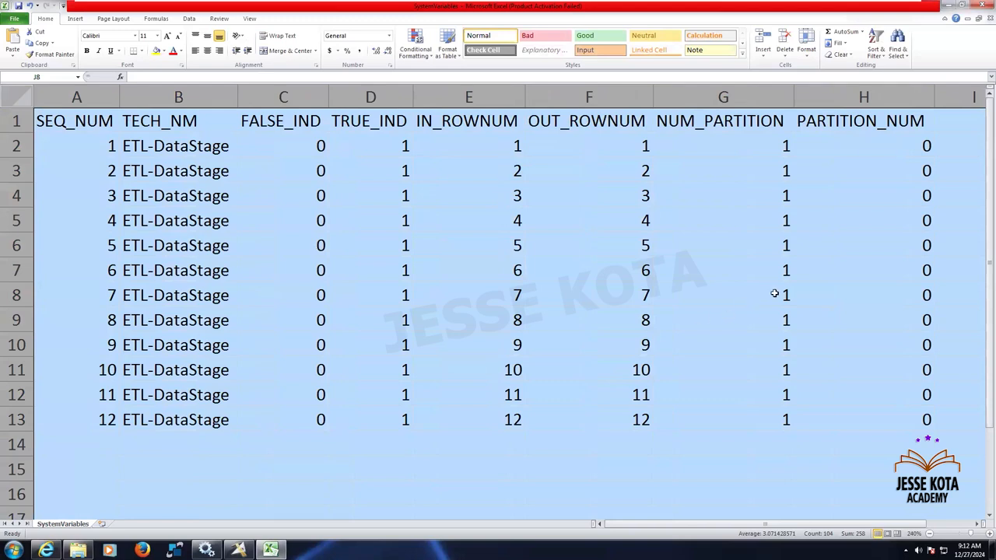
Step: Check the NUM_PARTITION, PARTITION_NUM and IN_ROWNUM values from the one-node run, and close the CSV without saving
left_click(723, 294)
left_click(715, 124)
left_click(752, 149)
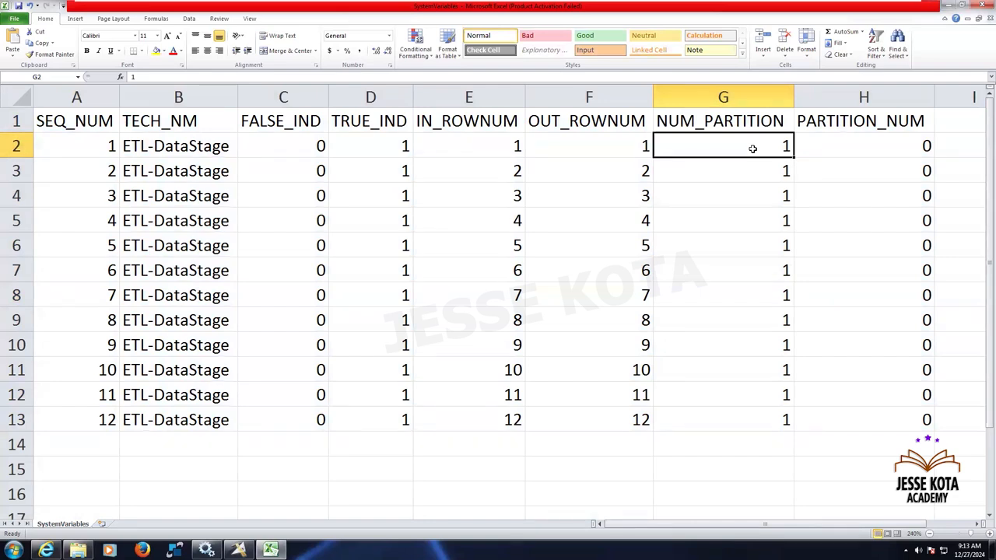
left_click(874, 123)
left_click(887, 151)
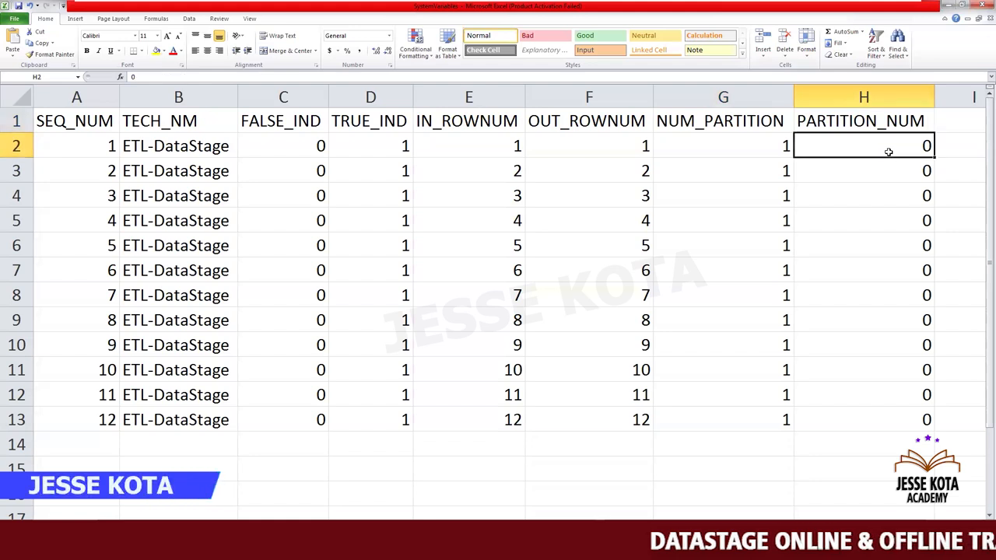
left_click(509, 144)
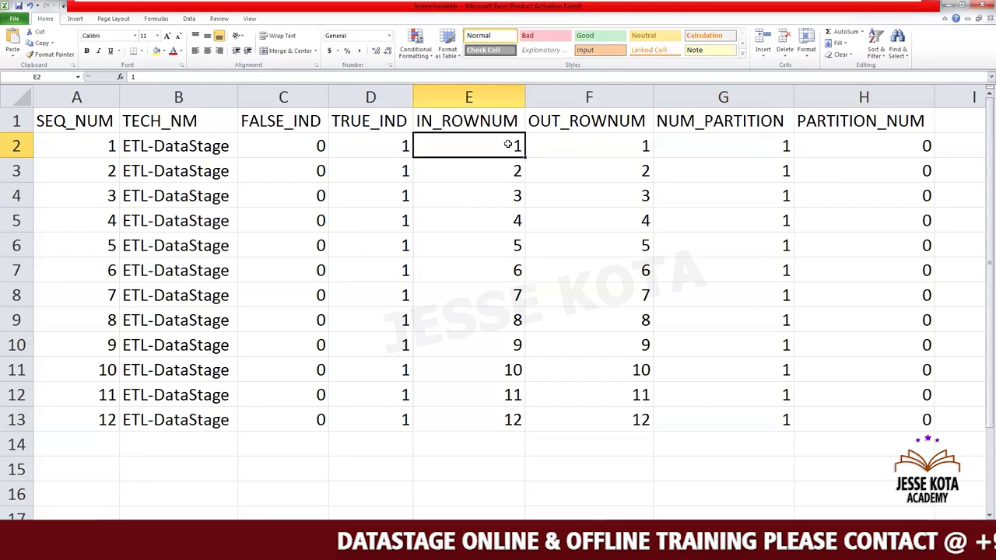
left_click(500, 418)
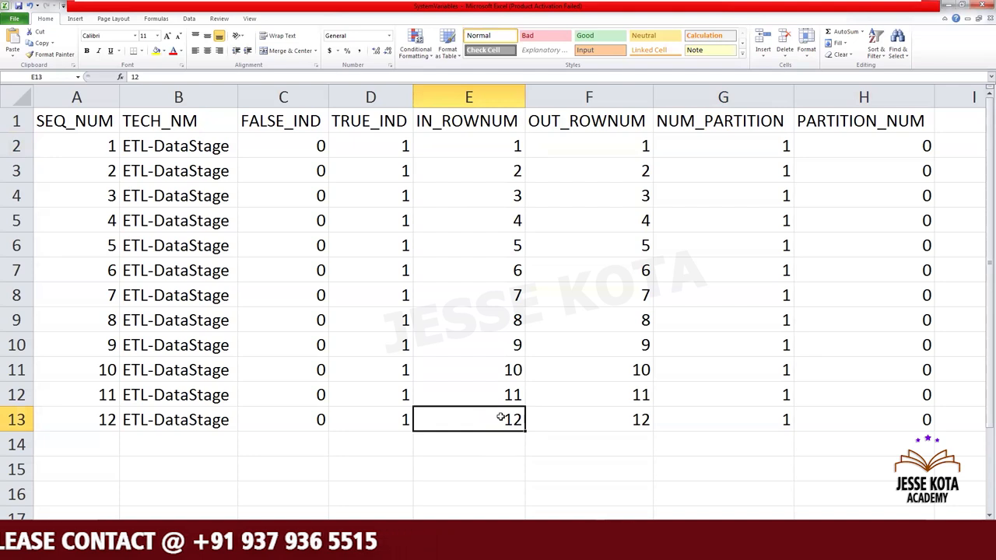
left_click(472, 461)
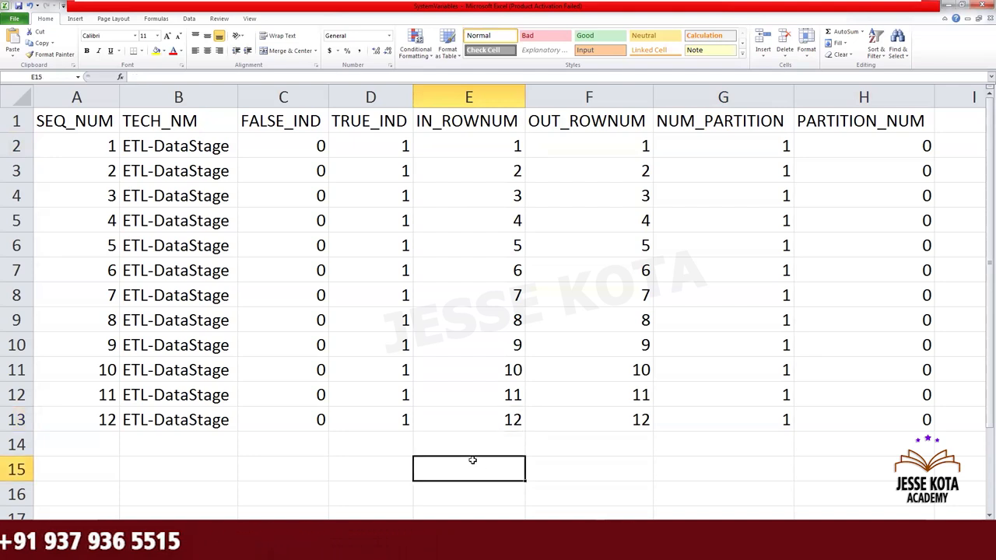
left_click(966, 5)
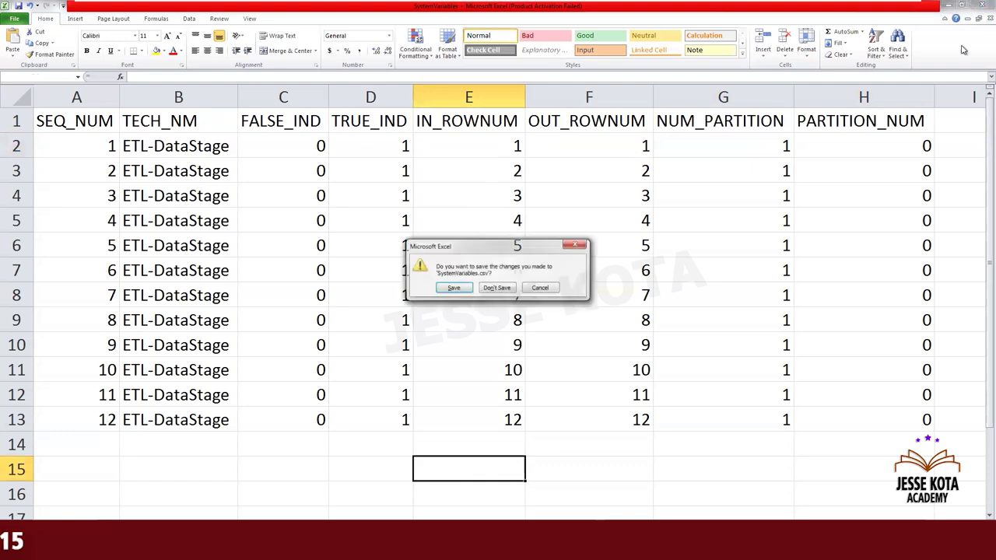
left_click(498, 288)
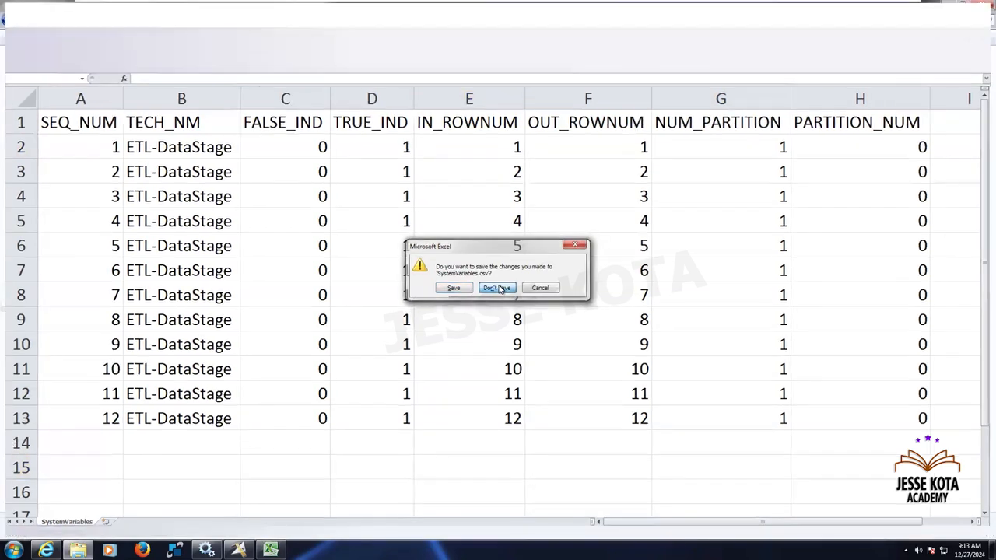
mouse_move(874, 11)
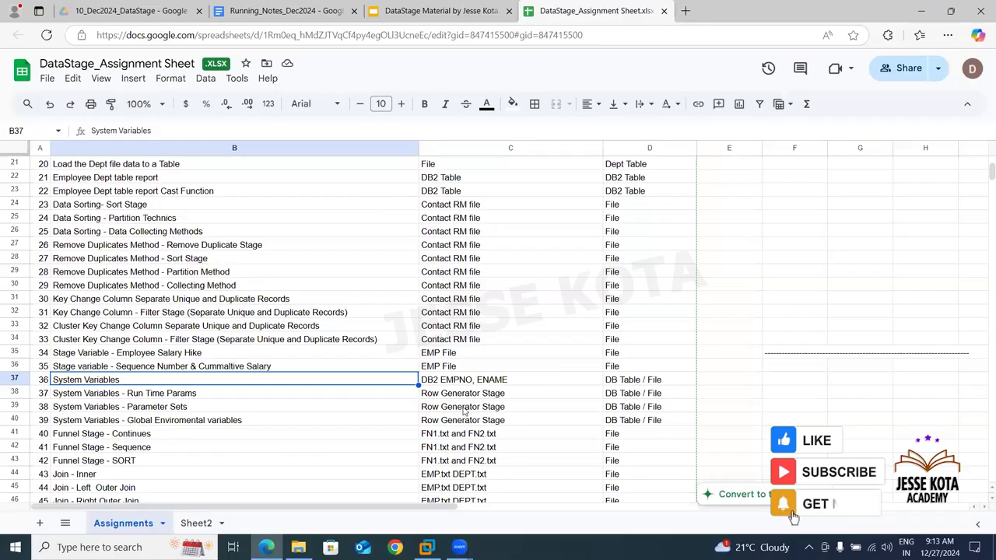
left_click(438, 11)
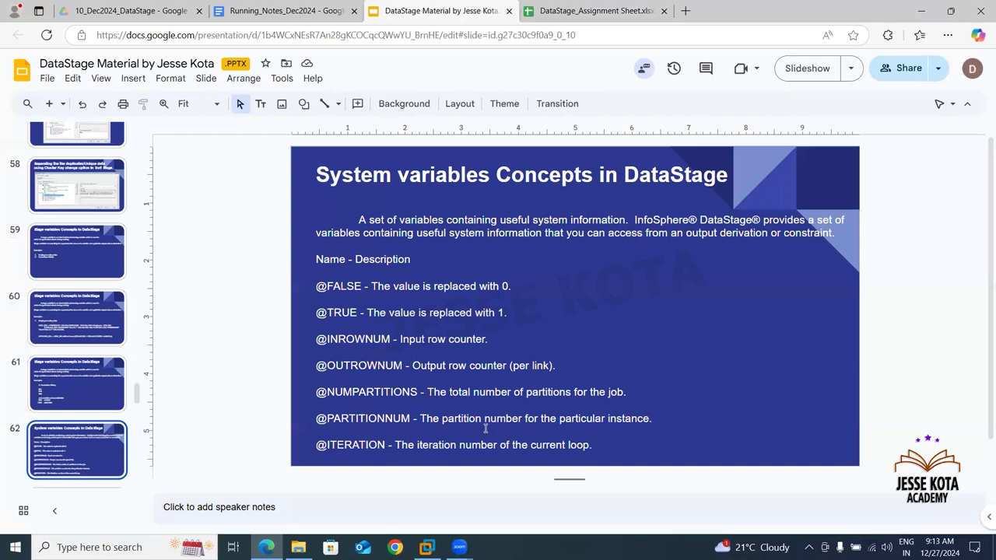
left_click(617, 448)
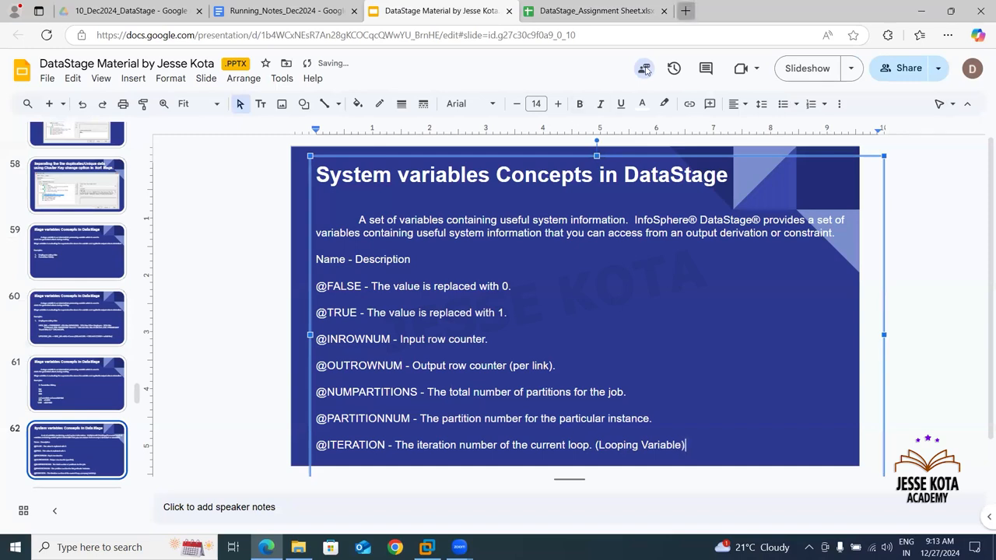
Step: Open the DataStage trainer's YouTube channel in a new browser tab and look through its Home and Videos sections
key("ctrl+t")
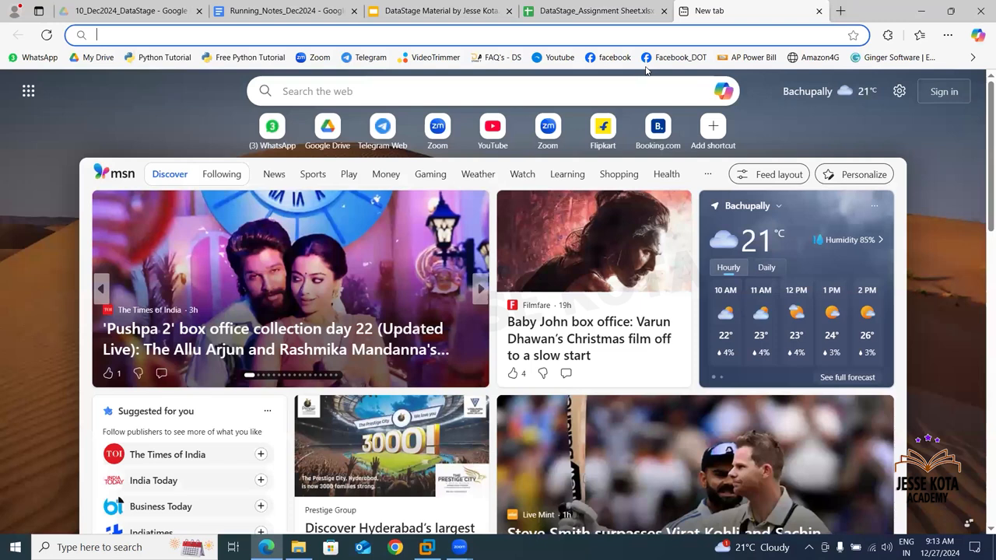
type("youtube.com")
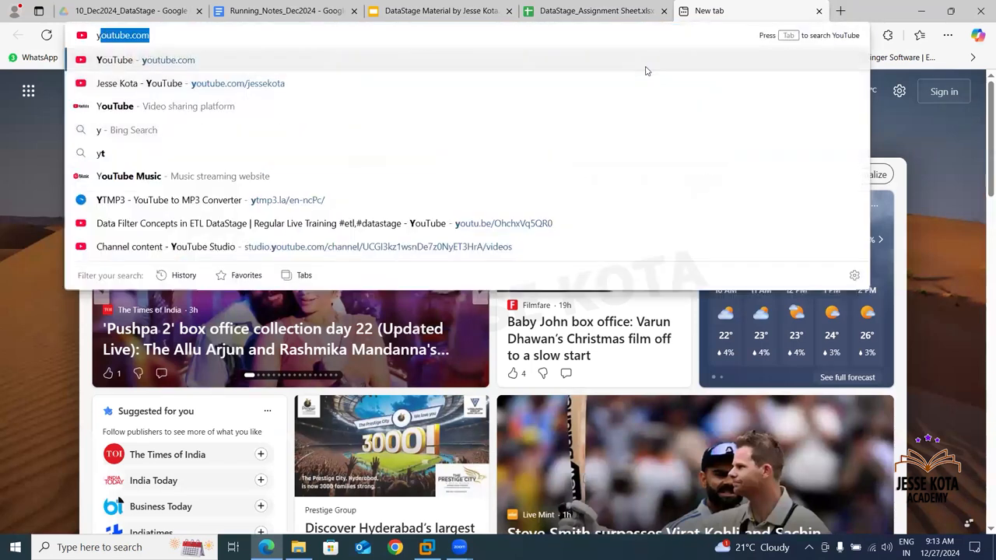
left_click(619, 83)
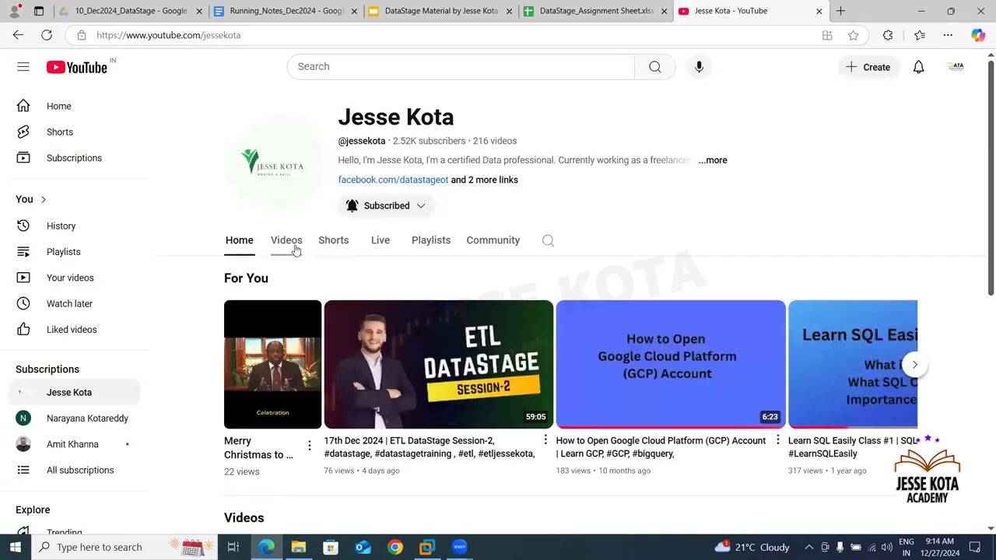
left_click(286, 241)
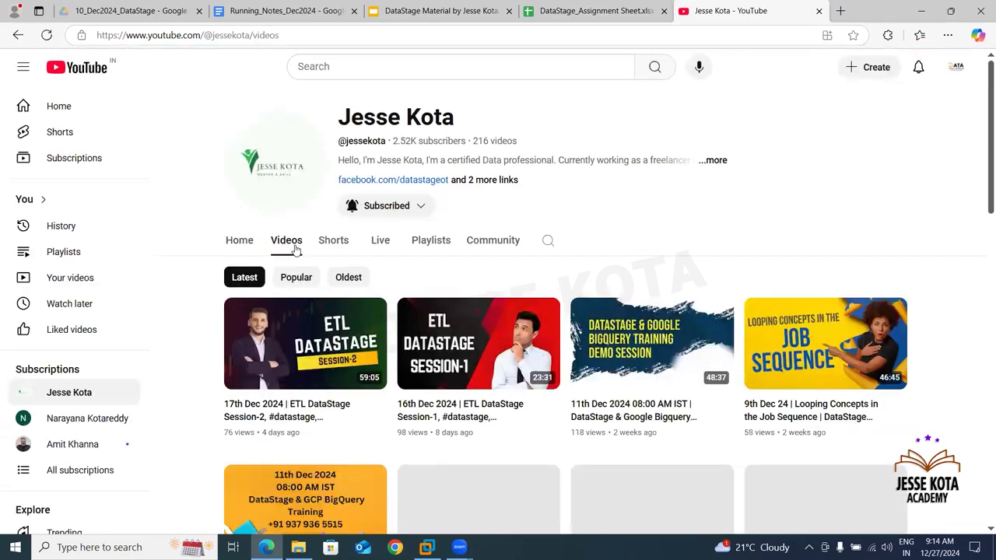
left_click(247, 242)
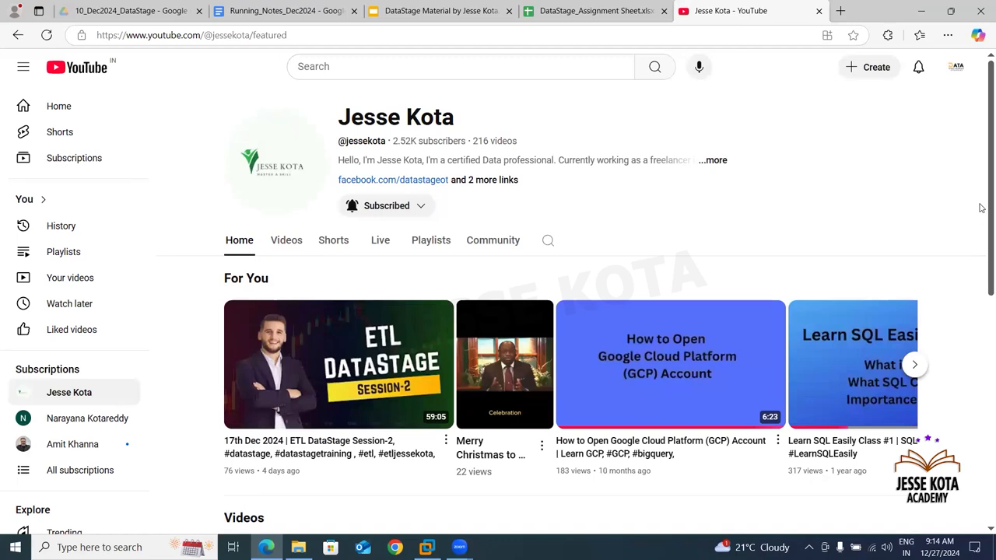
scroll(981, 262, "down", 6)
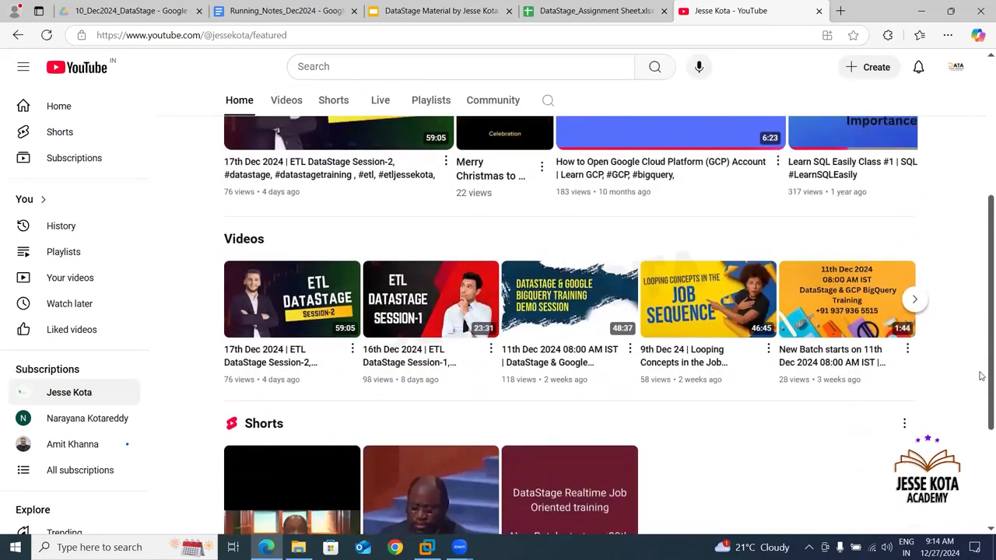
scroll(981, 225, "up", 6)
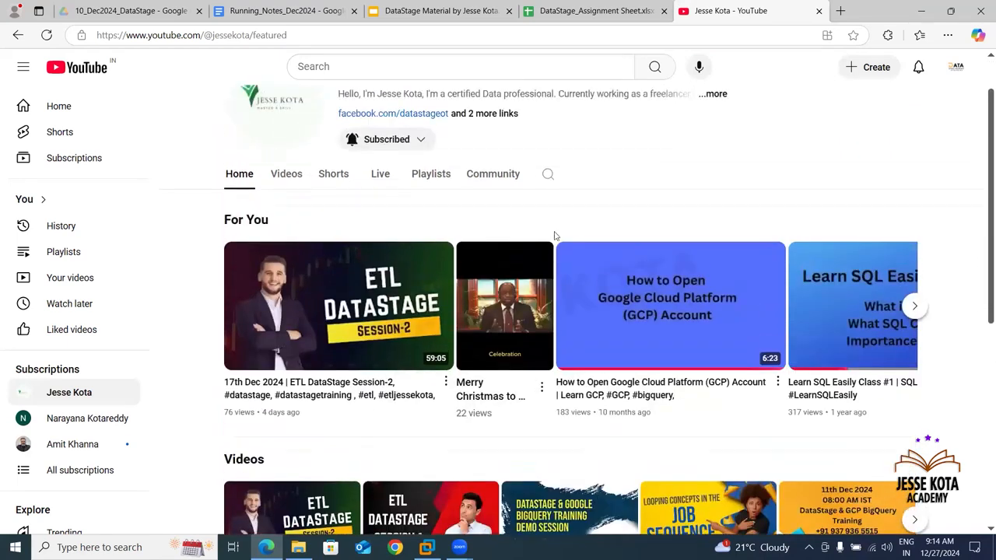
left_click(295, 243)
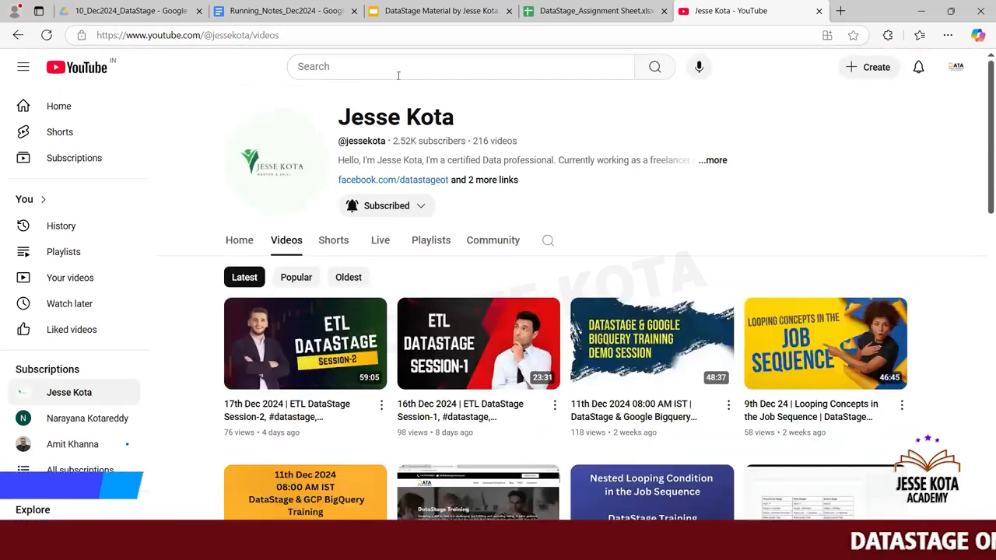
Step: Search YouTube for "looping variables datastage transformer" and look through the results
left_click(399, 75)
type("lo")
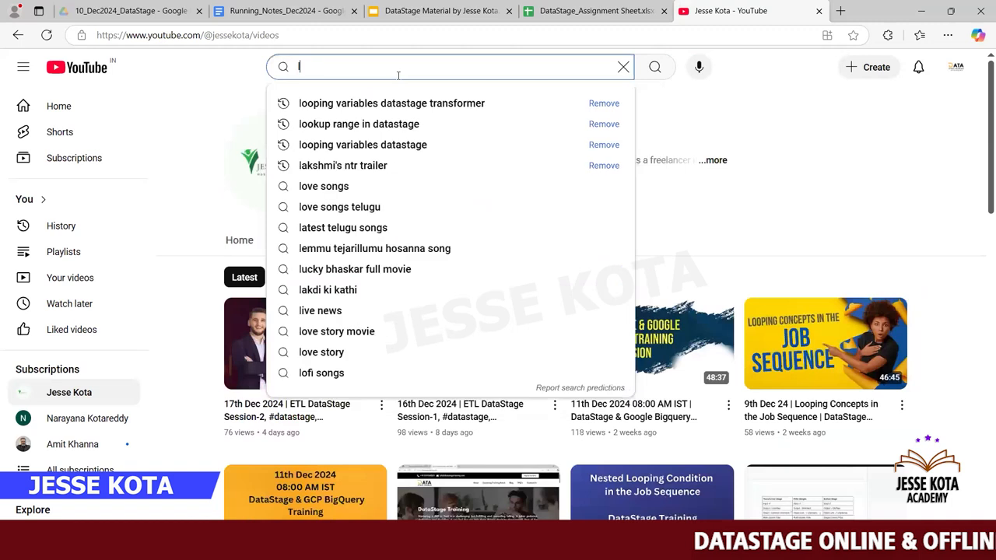
left_click(339, 104)
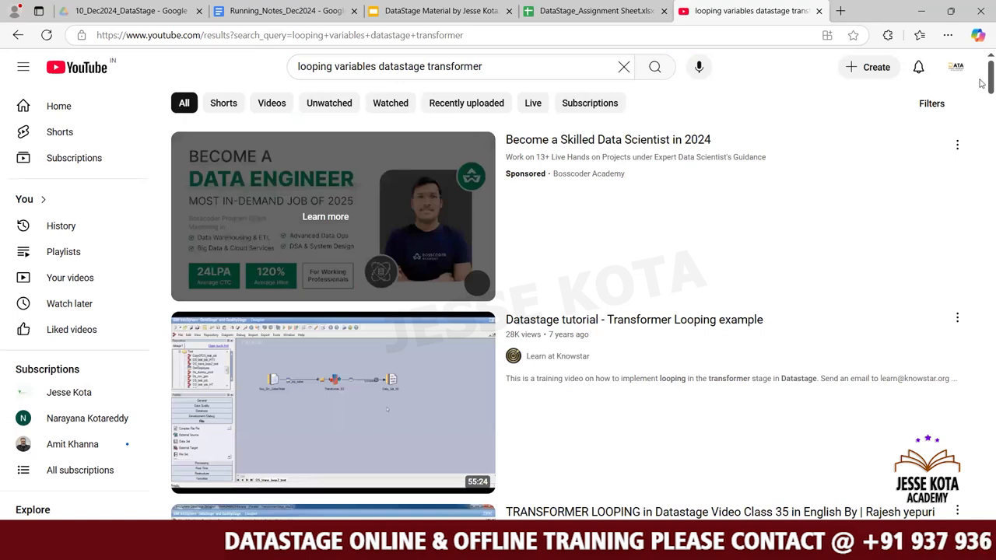
scroll(982, 131, "down", 2)
scroll(981, 130, "down", 7)
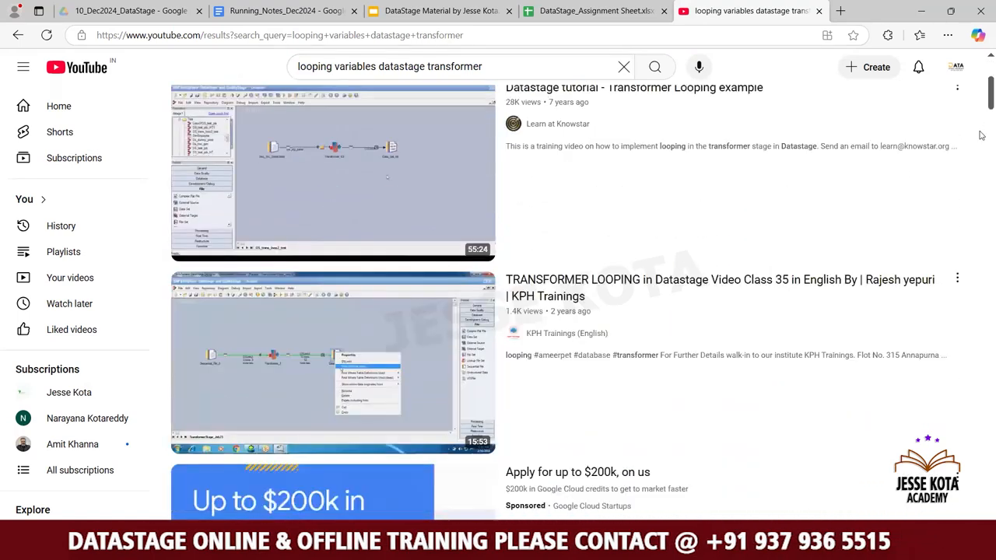
scroll(568, 134, "down", 1)
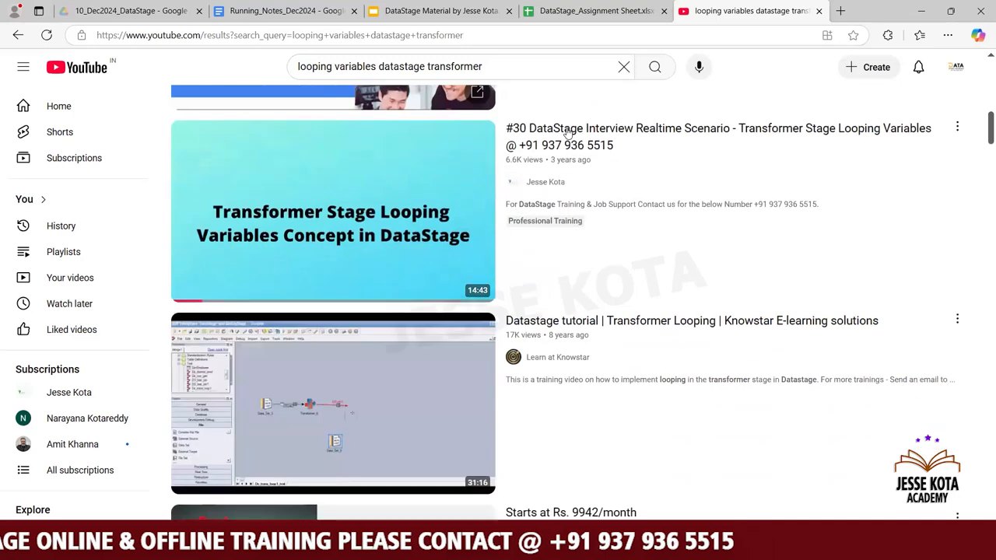